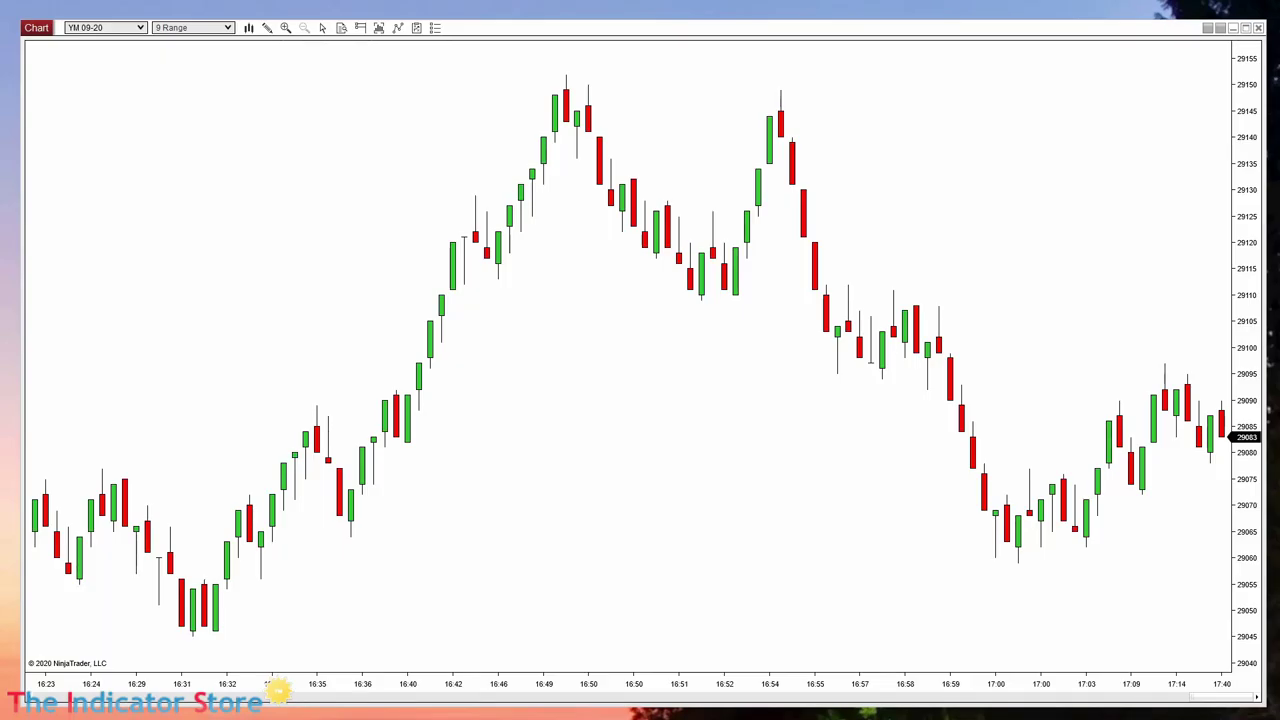
Connect to the Simulated Data Feed and park the Trend slider over the chart's upper-left corner.
left_click_drag(686, 334, 766, 46)
left_click(640, 24)
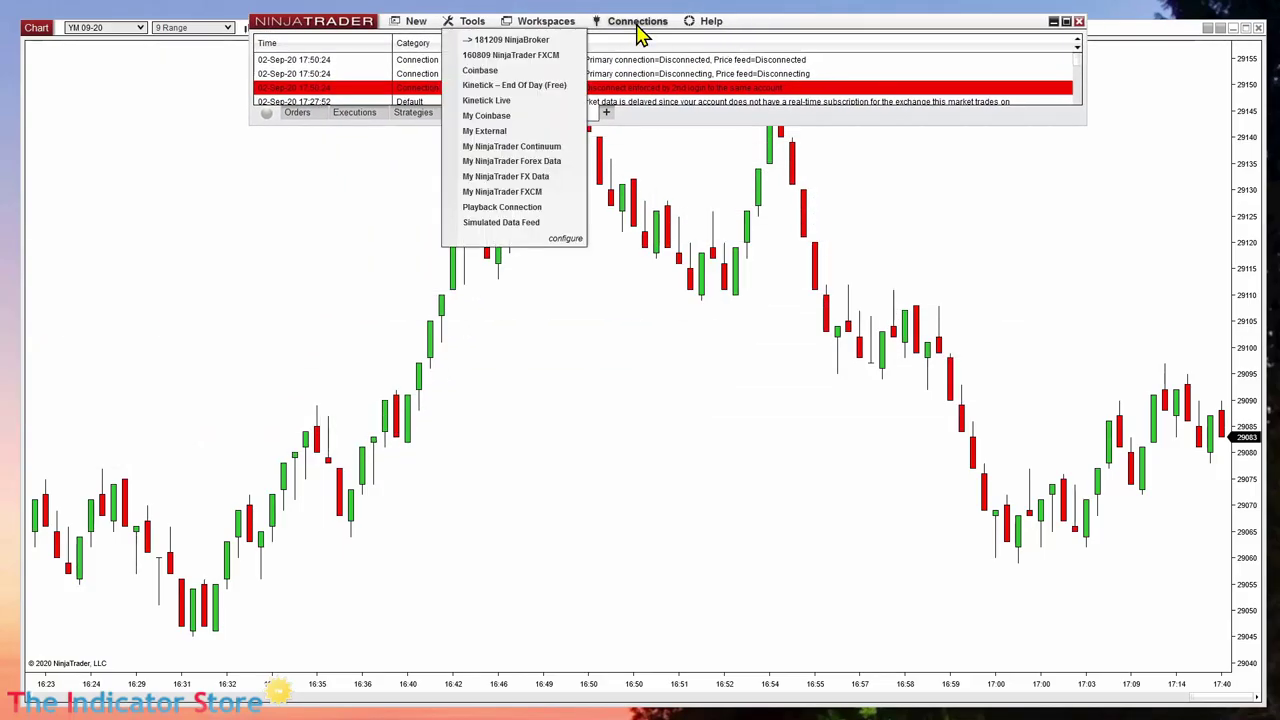
left_click(500, 222)
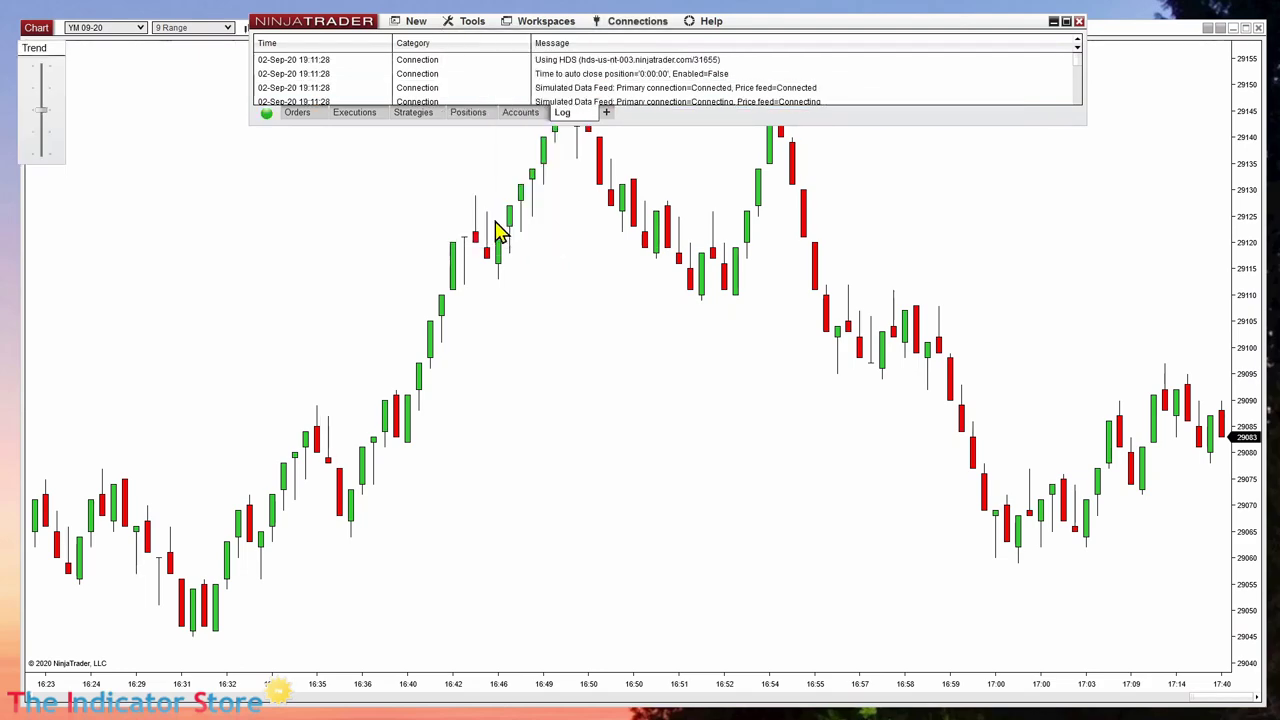
left_click_drag(857, 29, 0, 202)
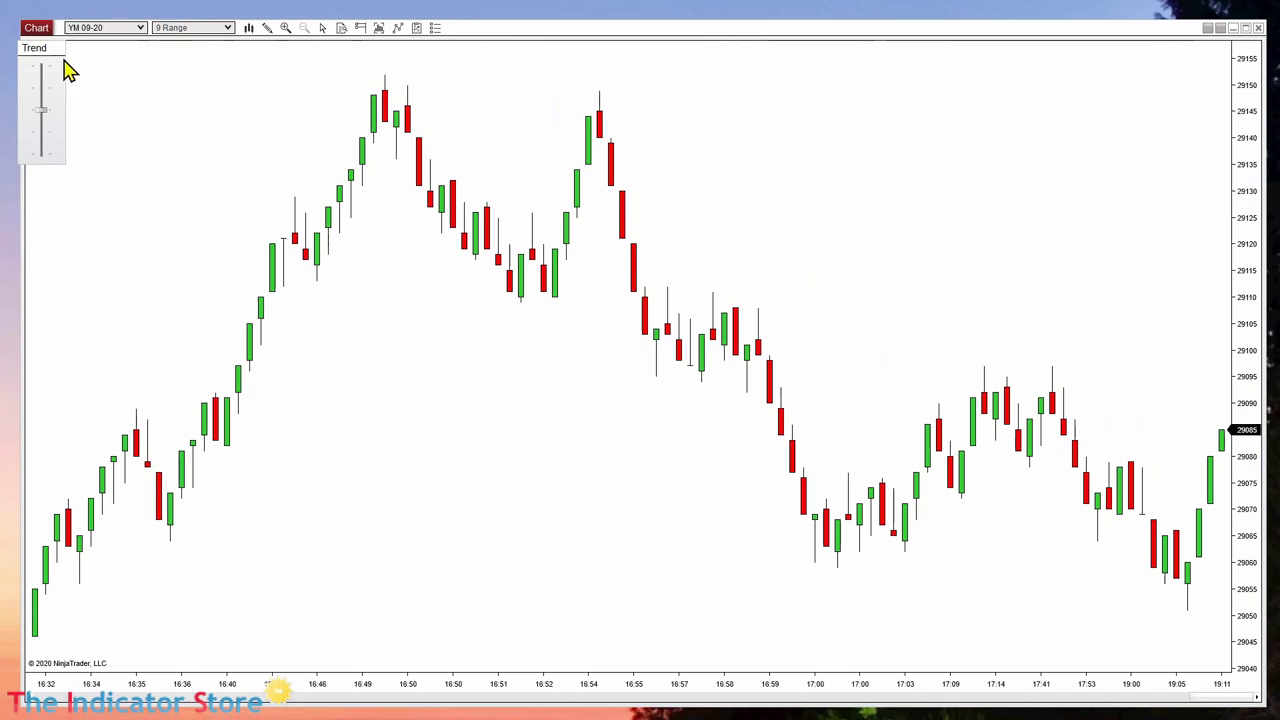
left_click_drag(53, 56, 849, 45)
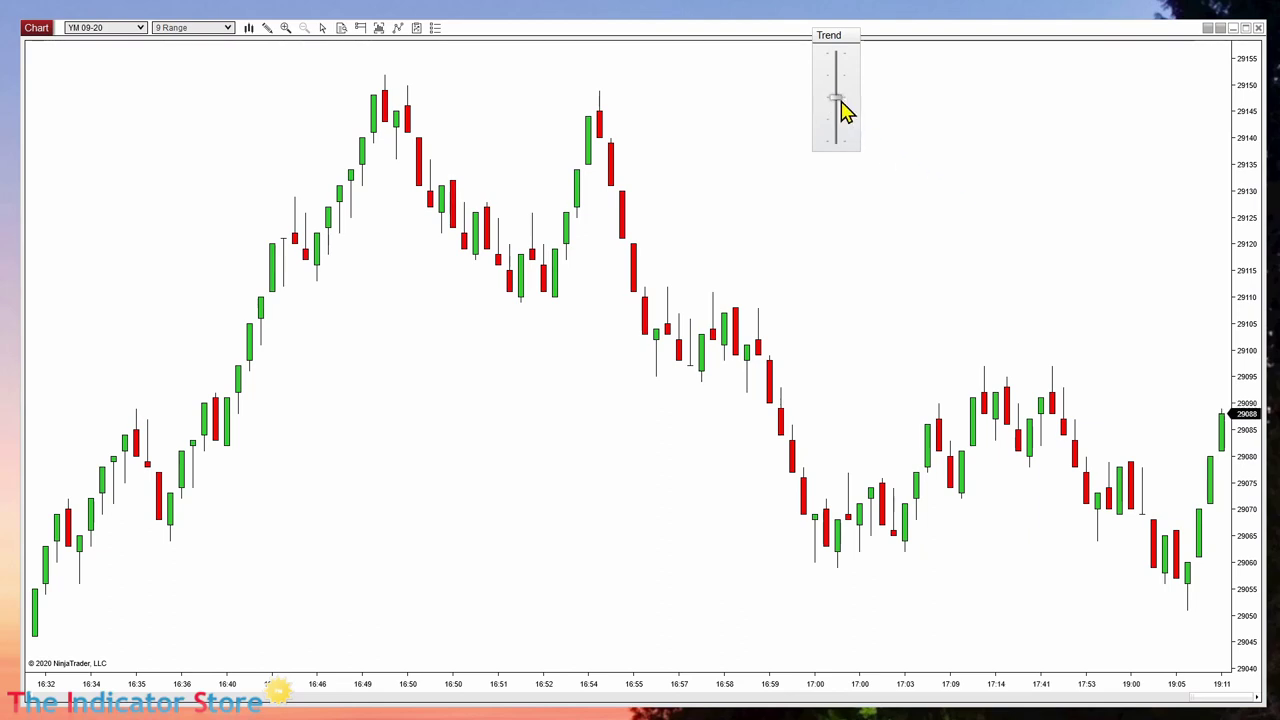
left_click_drag(840, 45, 40, 89)
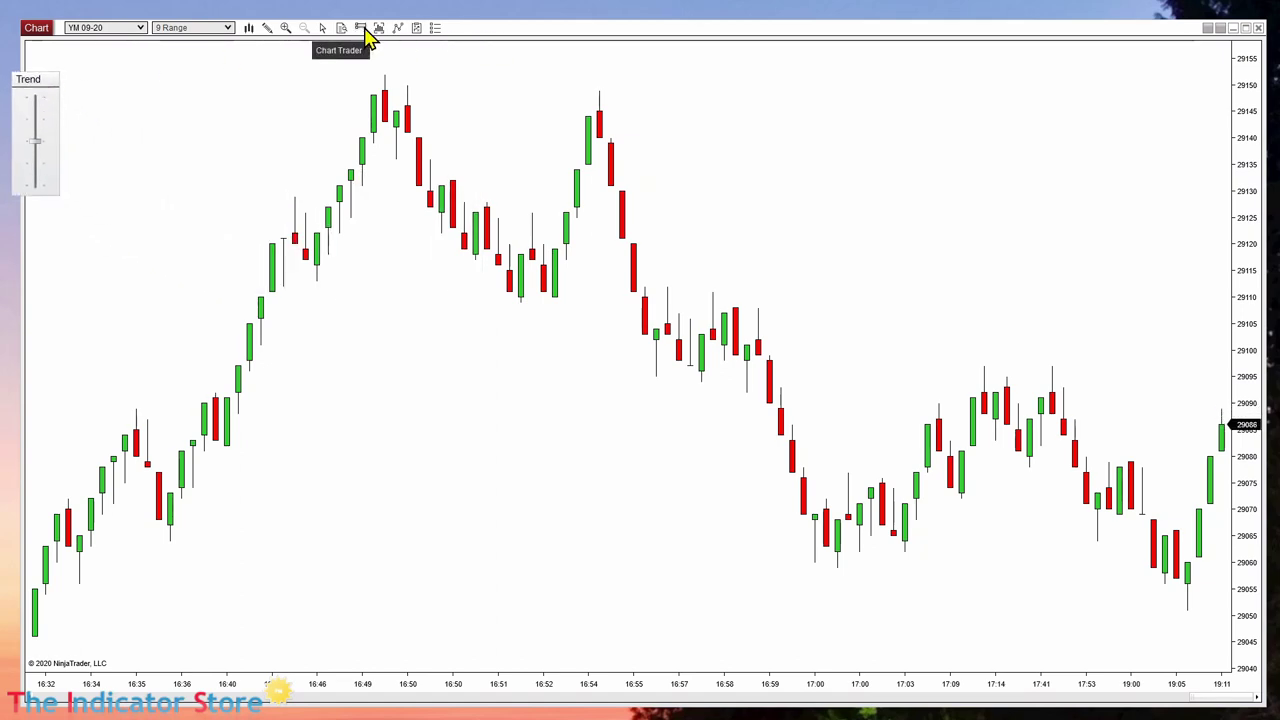
Show the Chart Trader beside the YM 09-20 chart and look through its available ATM strategies.
left_click(366, 30)
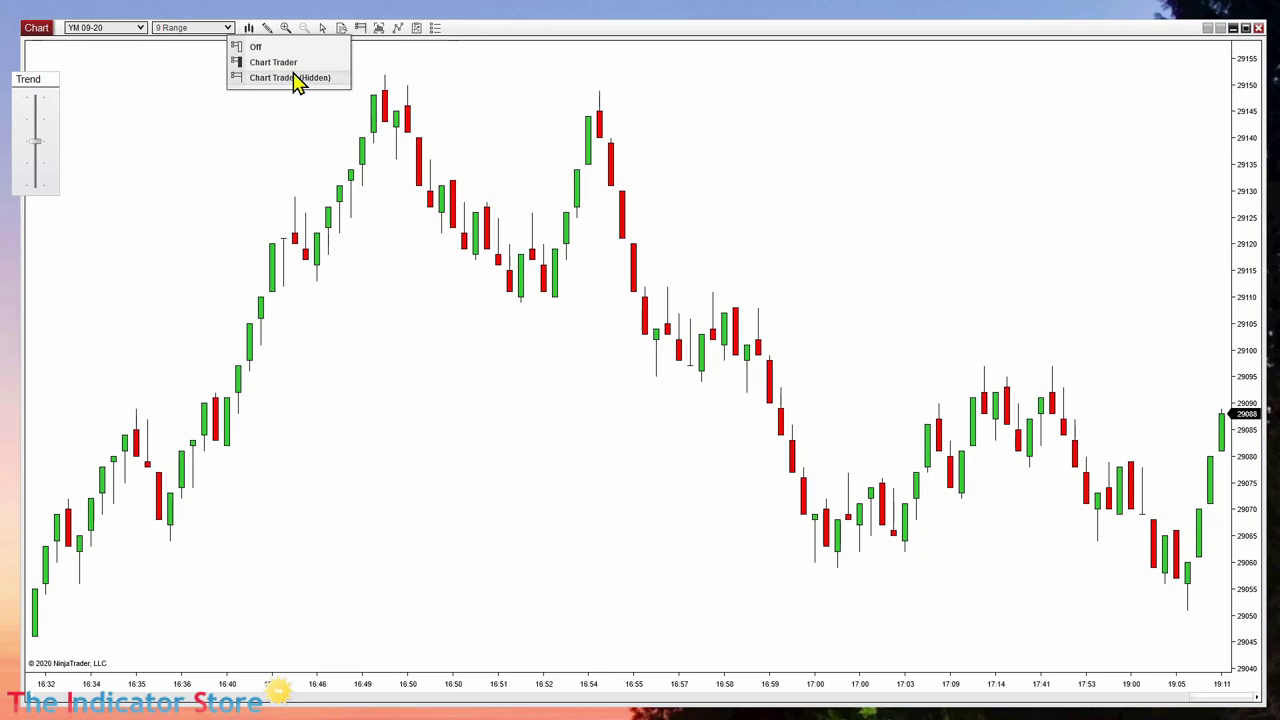
left_click(303, 64)
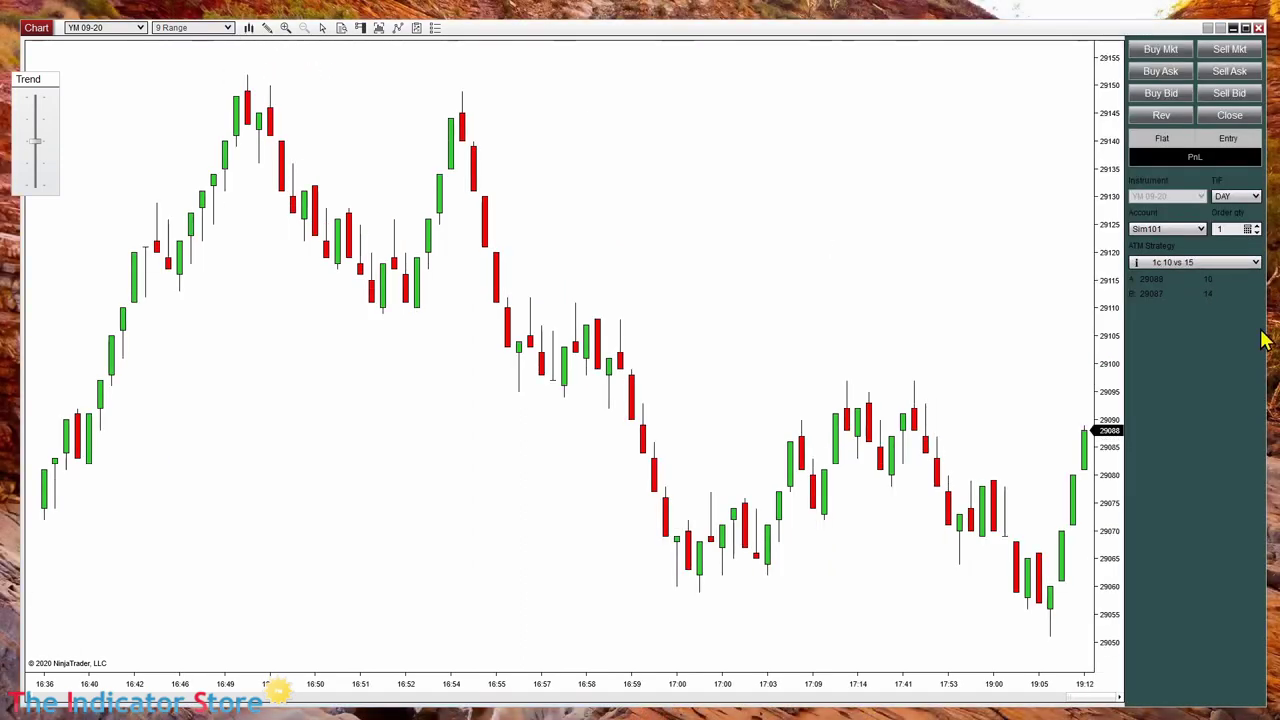
left_click(1194, 266)
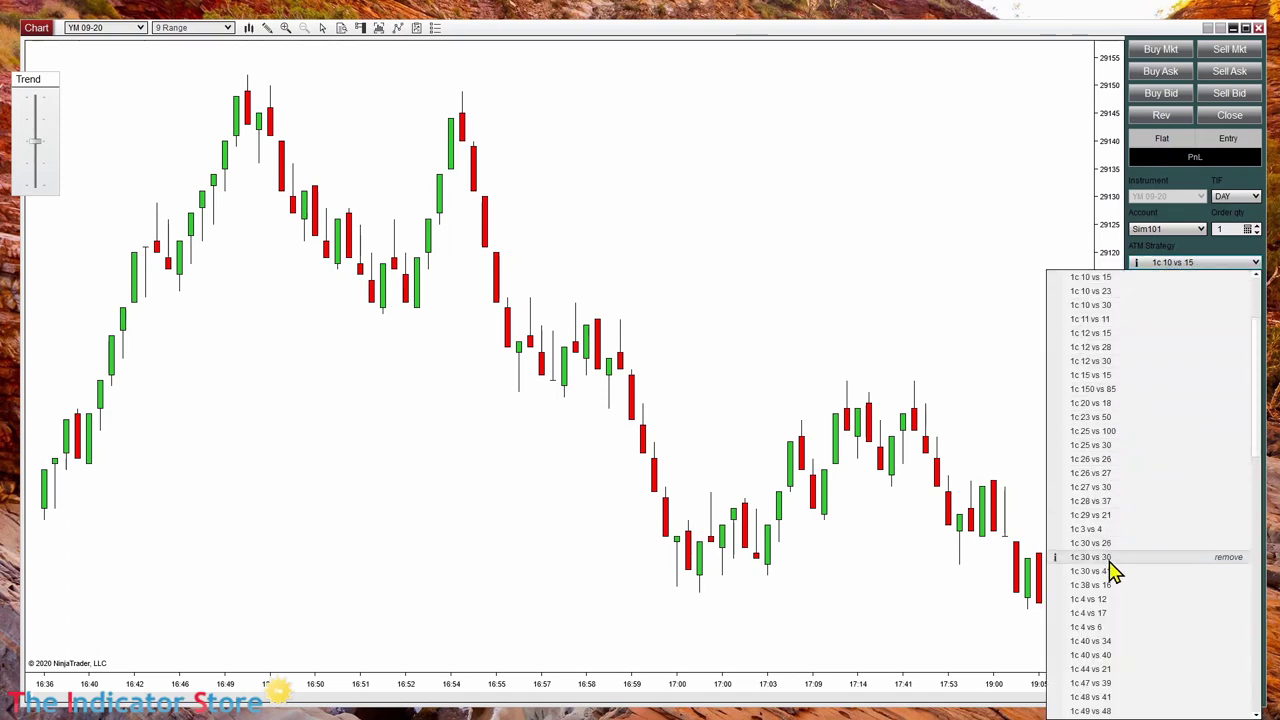
left_click(921, 303)
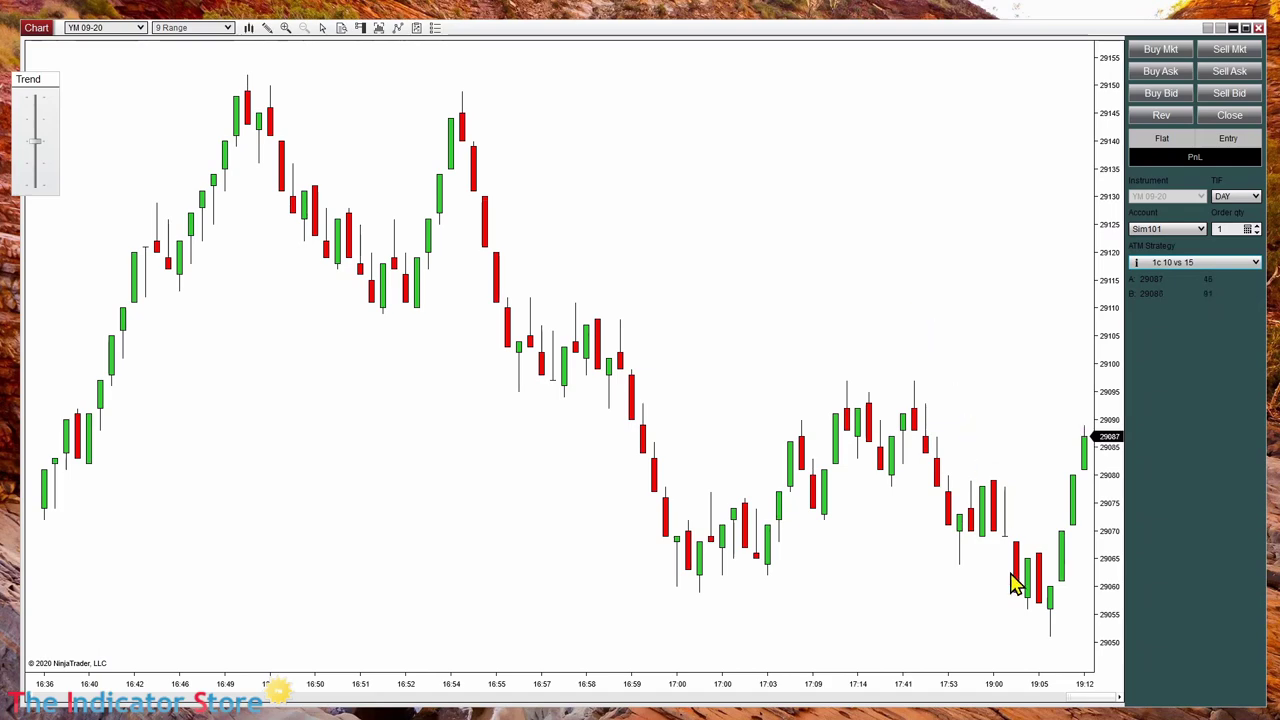
Check the horizontal grid line interval in the price scale's properties.
left_click_drag(995, 688, 814, 677)
left_click_drag(954, 514, 688, 298)
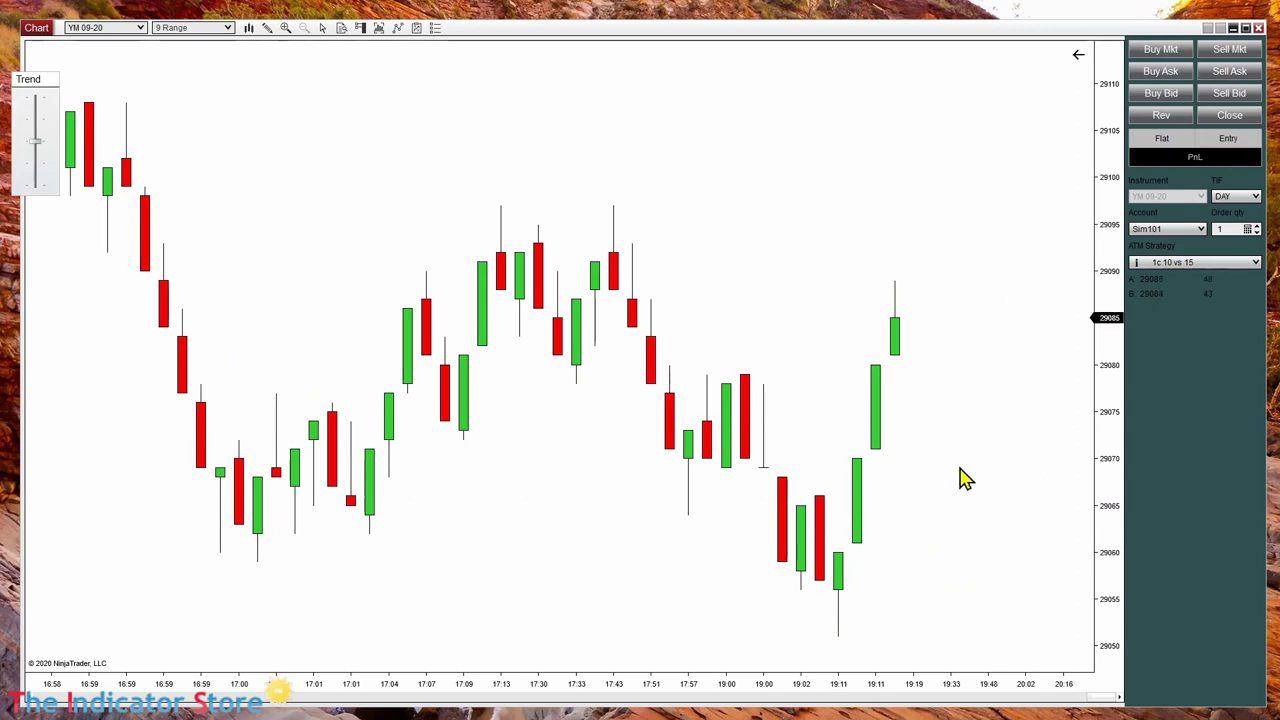
right_click(1110, 218)
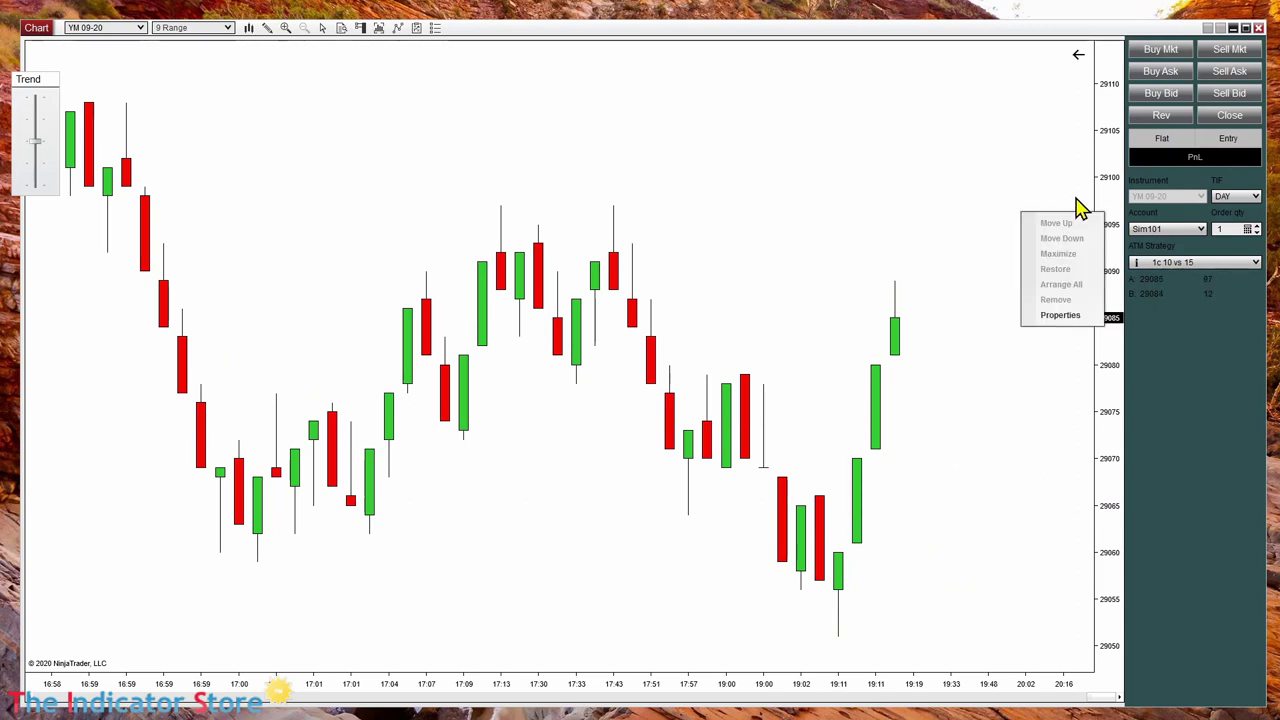
left_click(1060, 316)
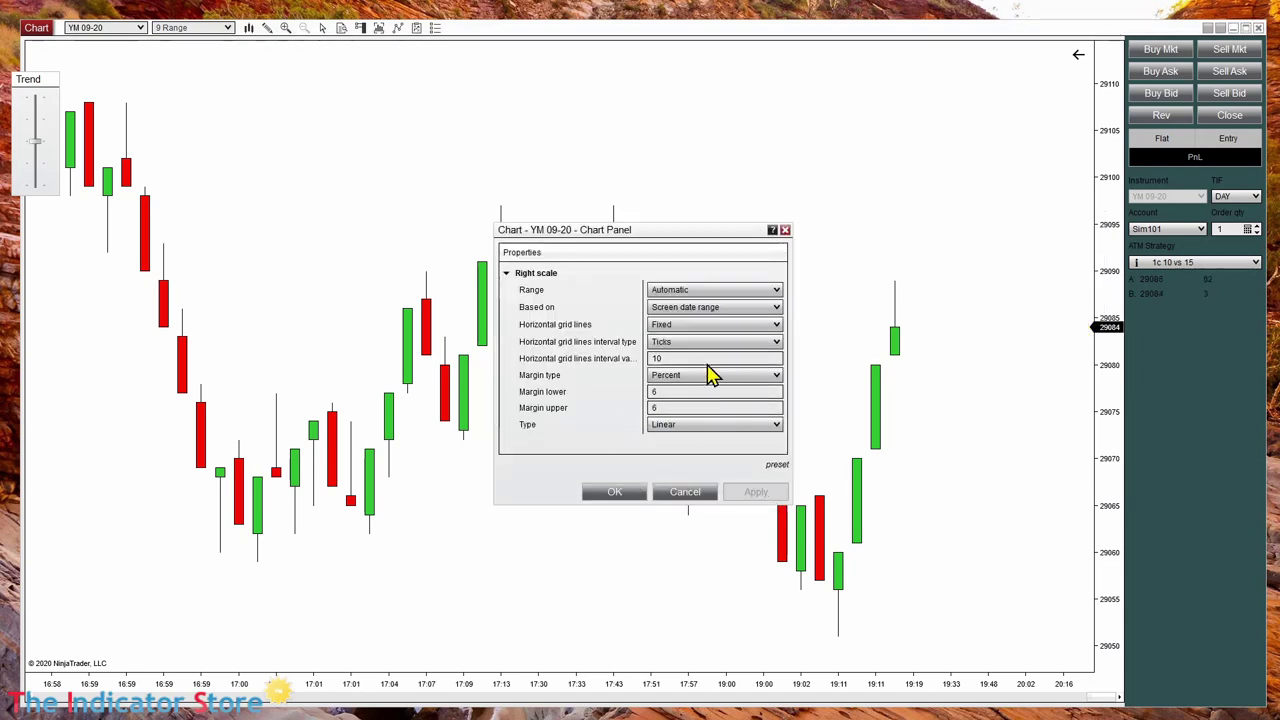
left_click(670, 352)
left_click(674, 357)
left_click(663, 358)
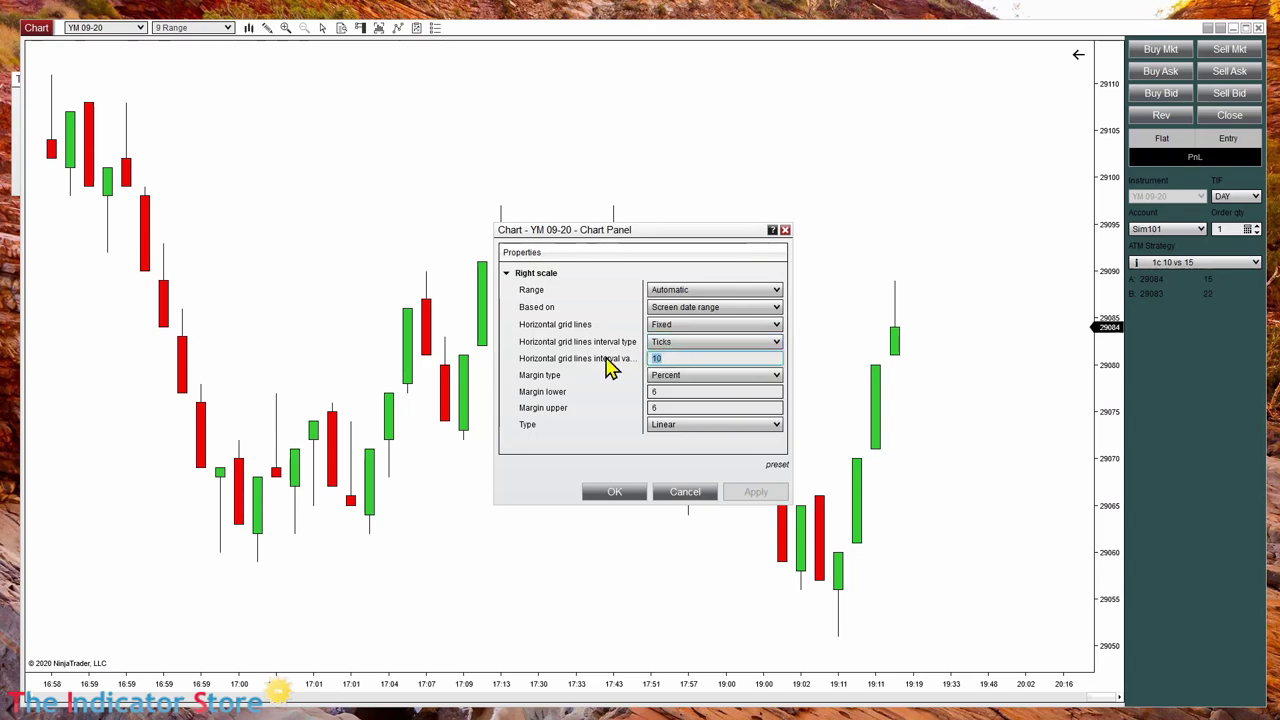
left_click(620, 496)
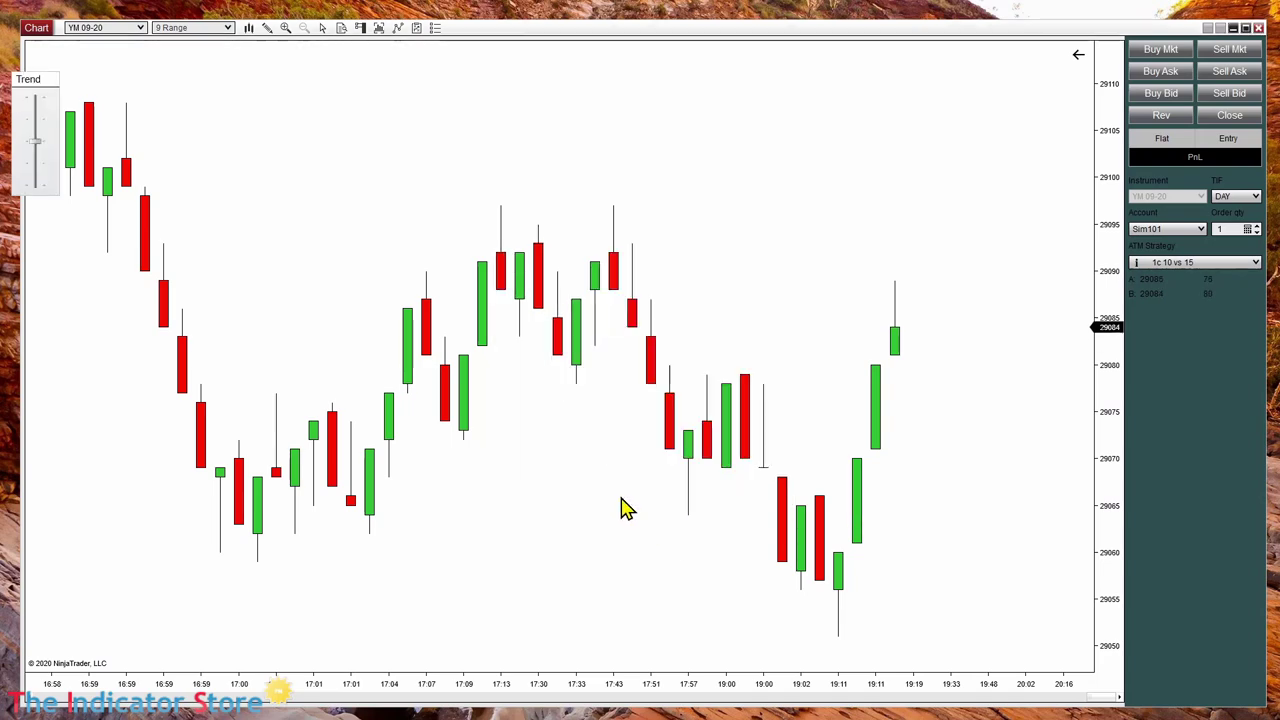
Make the horizontal grid lines visible in the chart's properties, keeping the price scale automatic.
right_click(836, 163)
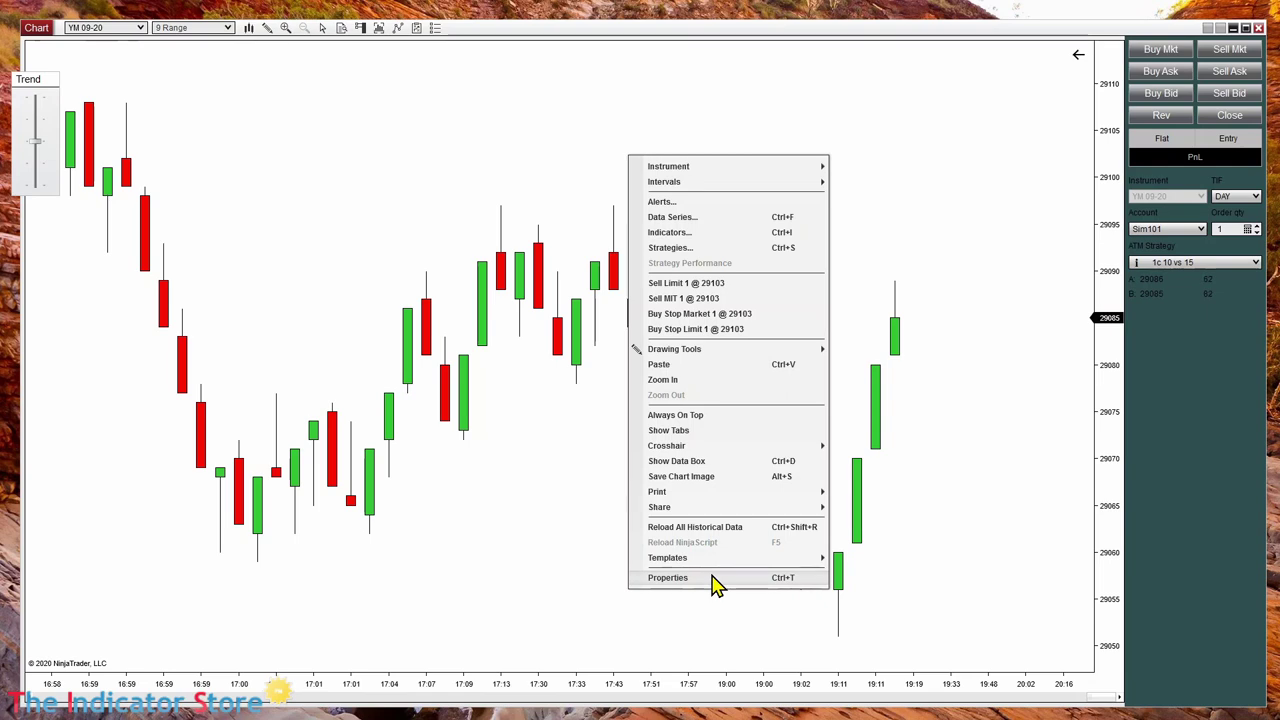
left_click(668, 578)
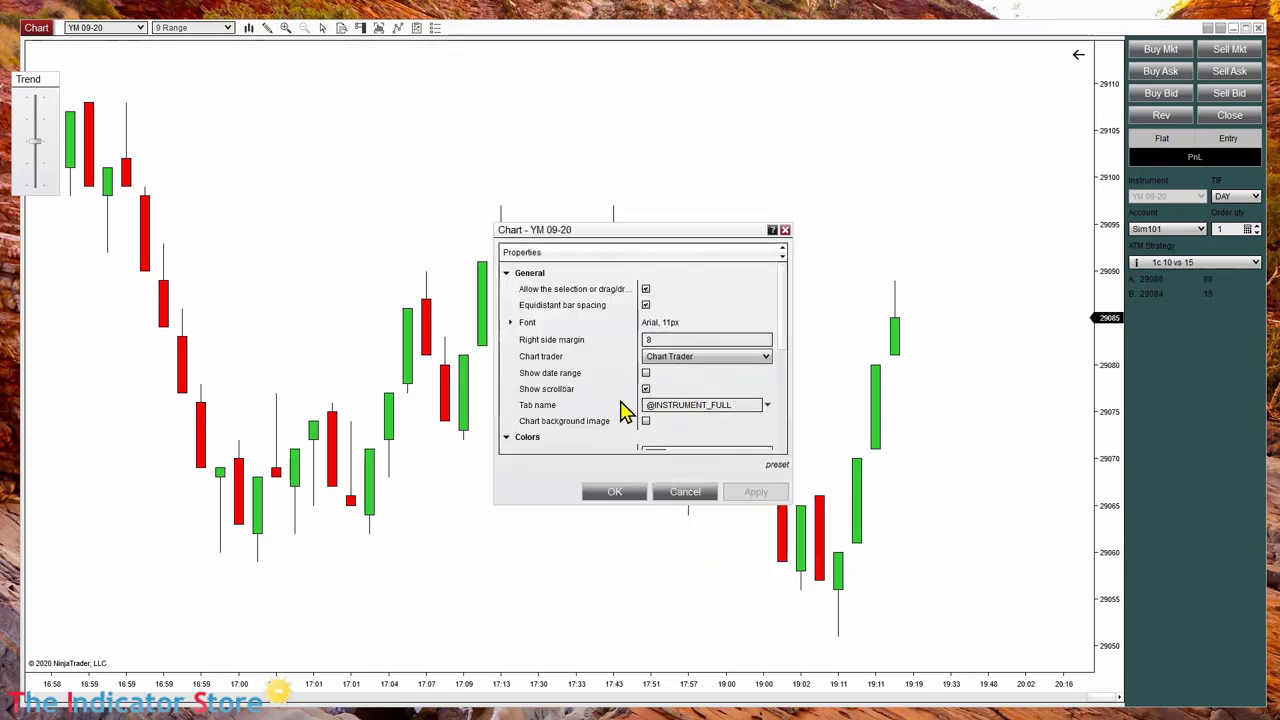
scroll(621, 410, "down", 5)
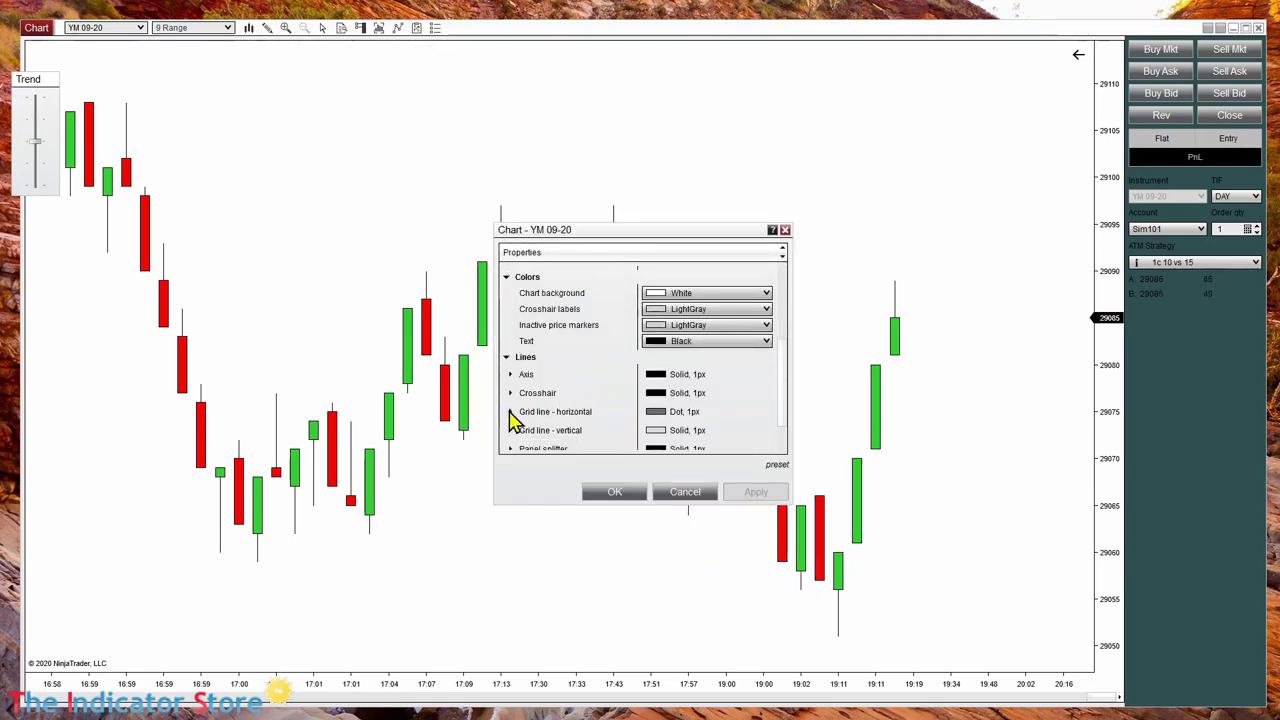
left_click(513, 415)
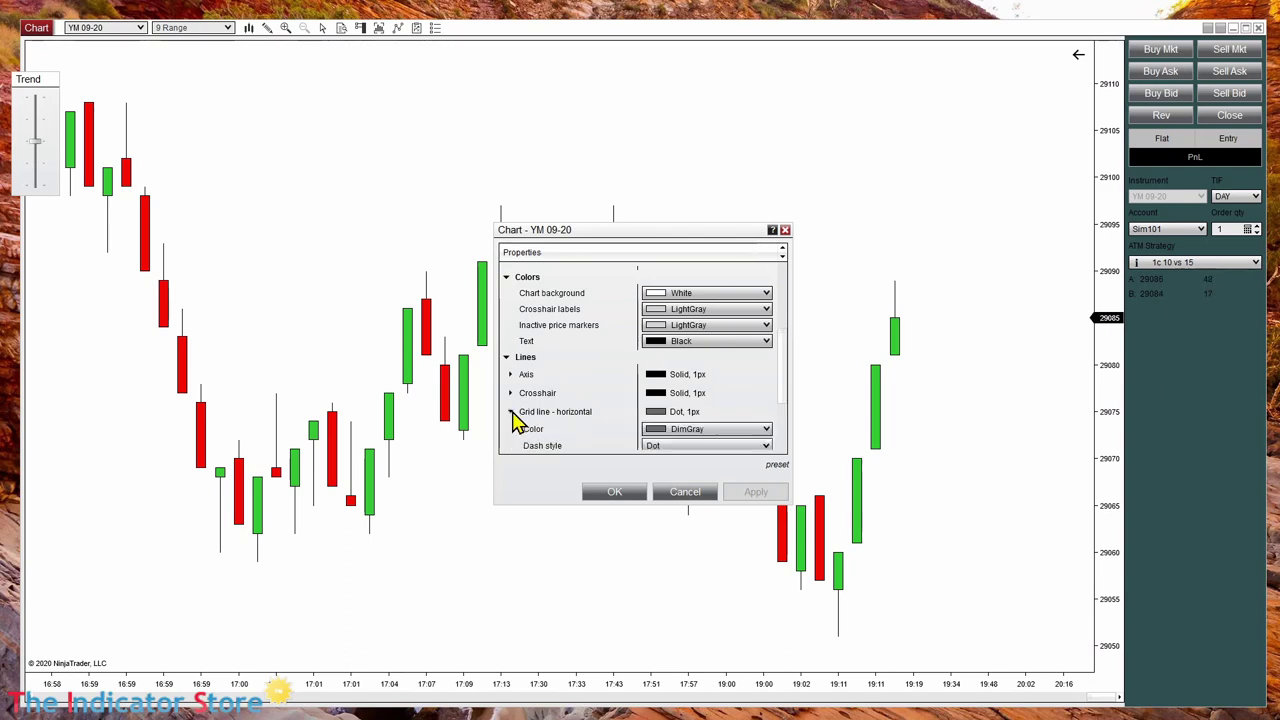
scroll(600, 428, "down", 1)
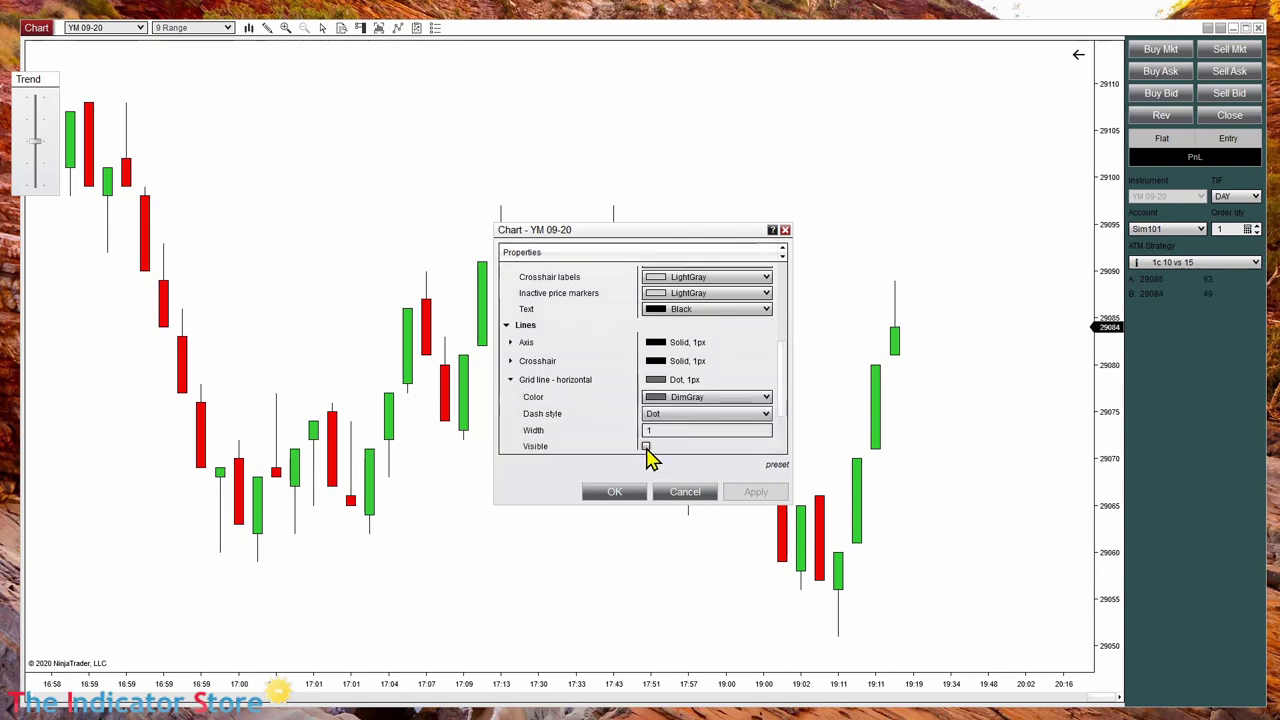
left_click(646, 447)
left_click(614, 492)
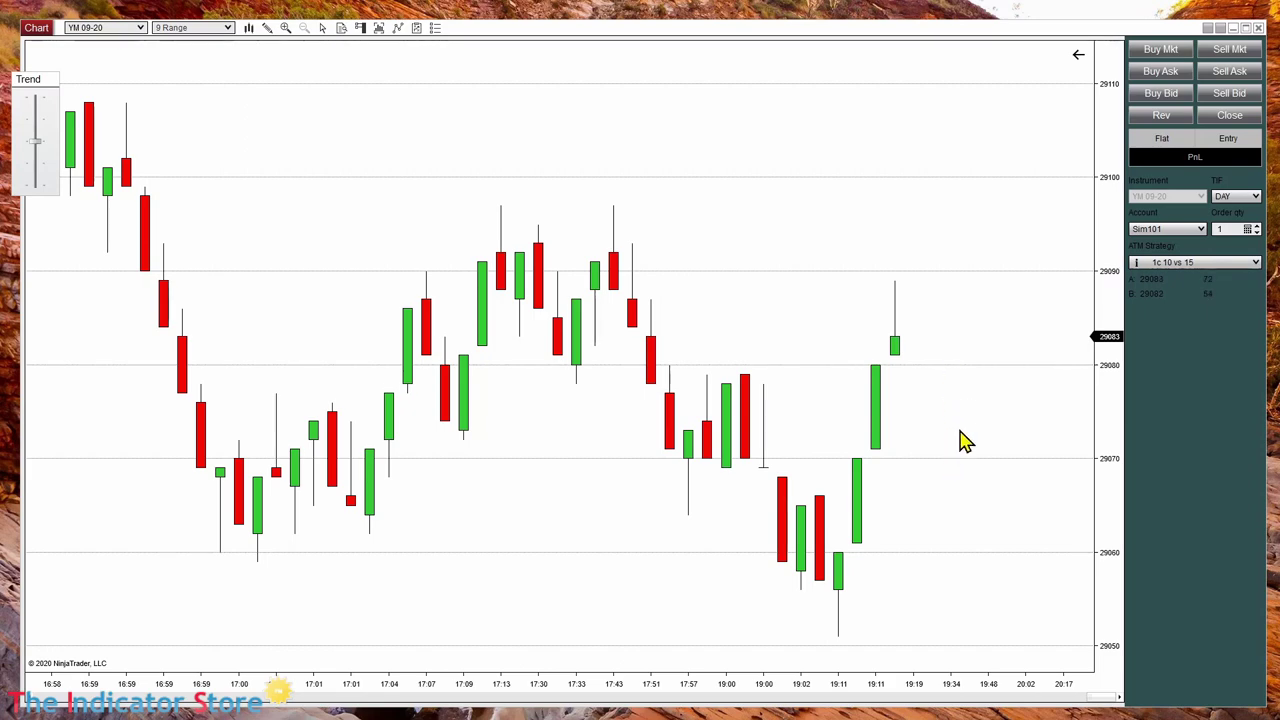
left_click_drag(1092, 258, 1126, 280)
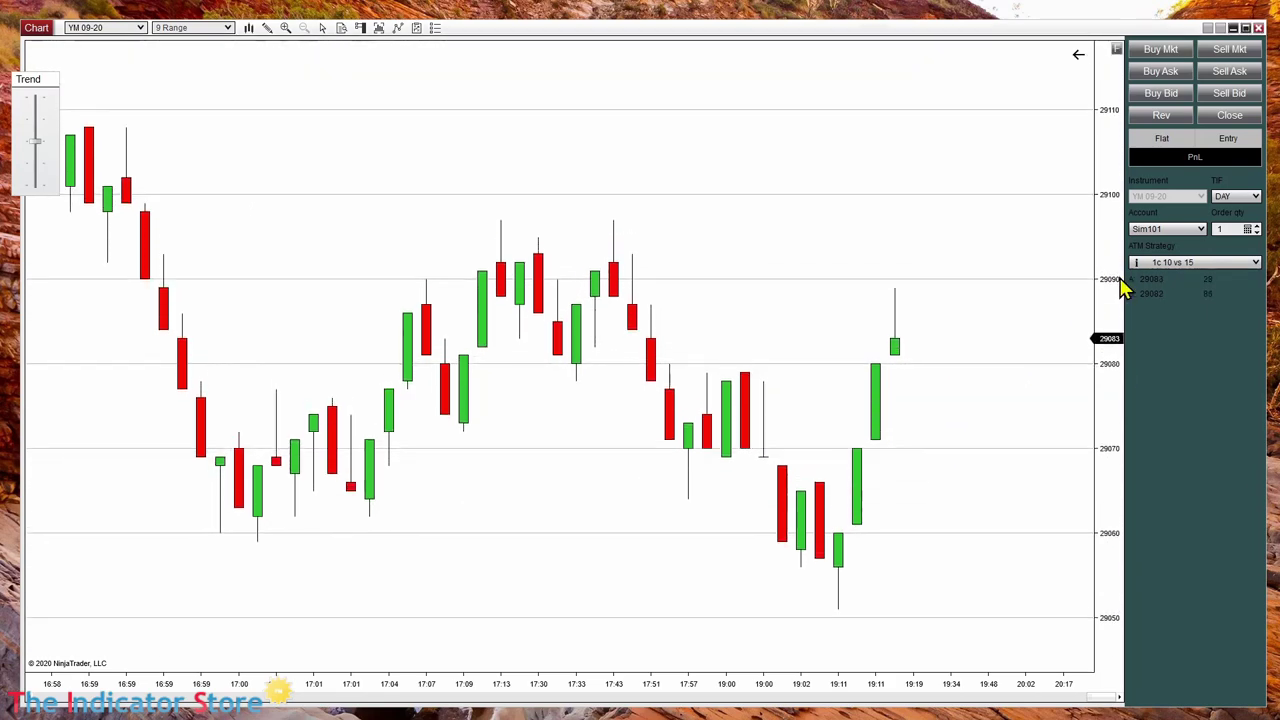
left_click(1112, 50)
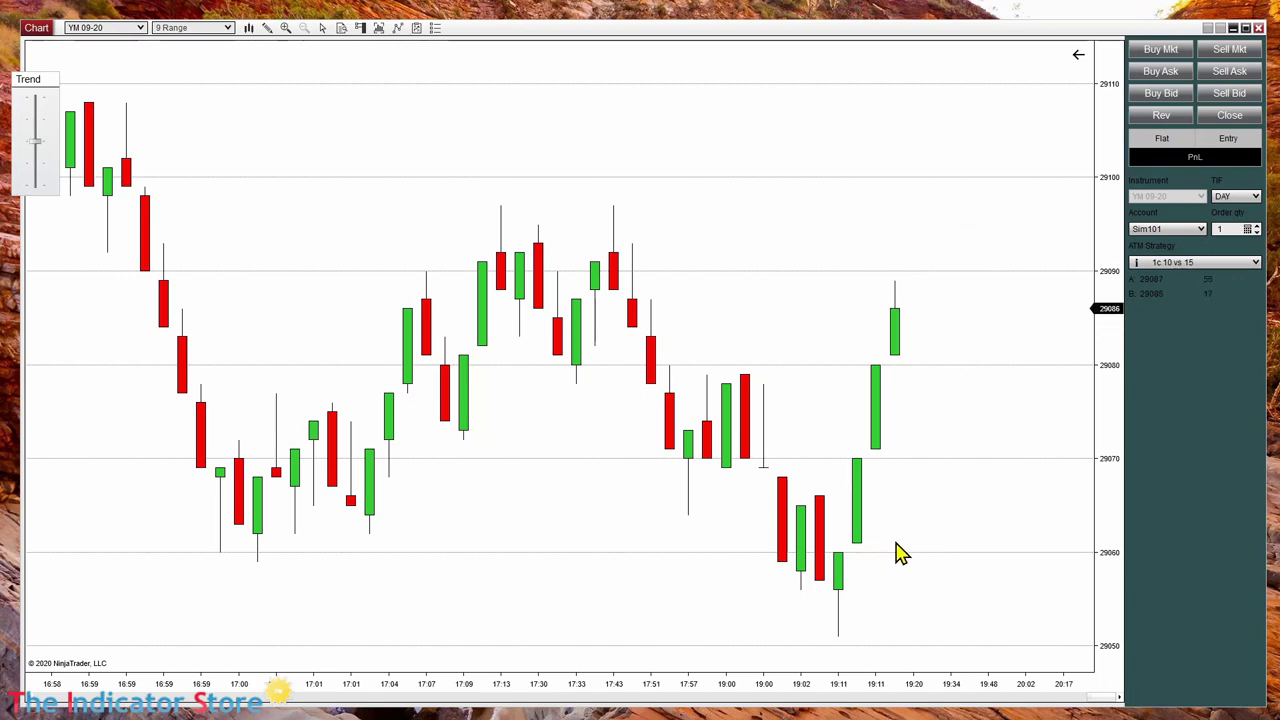
Start a custom ATM strategy with an order quantity of 2.
left_click(1255, 263)
scroll(1128, 334, "up", 3)
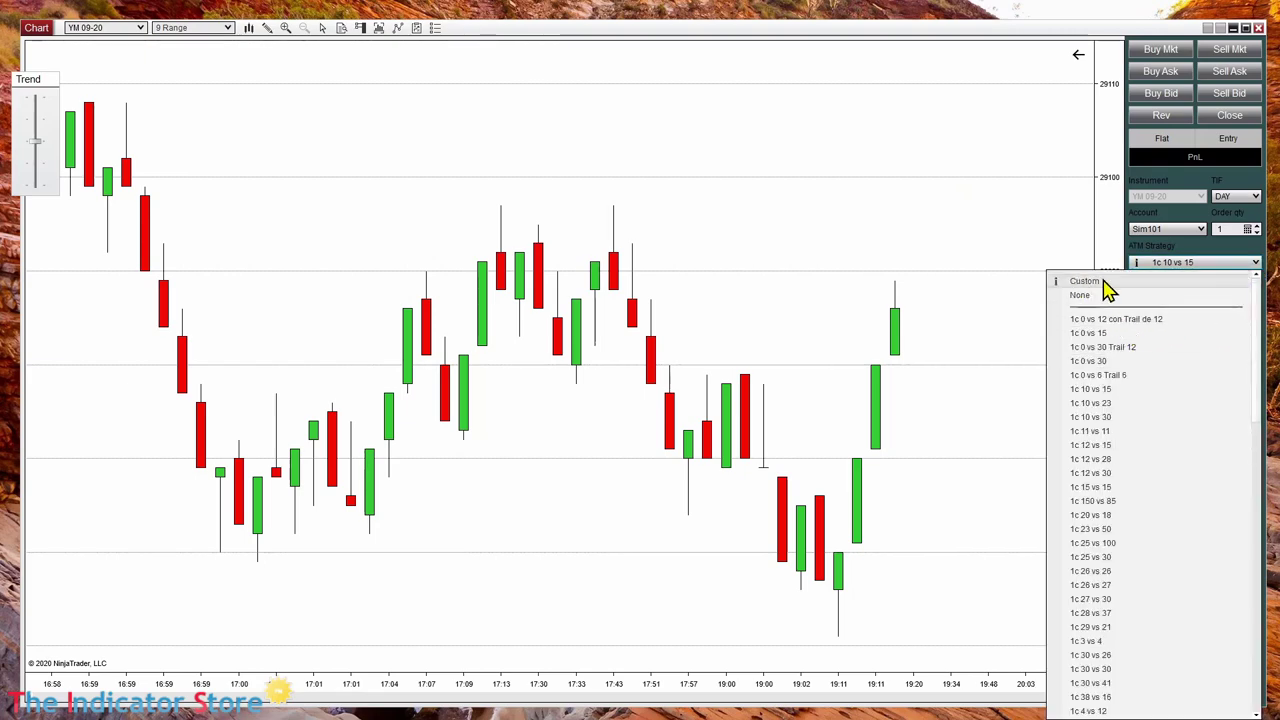
left_click(1091, 283)
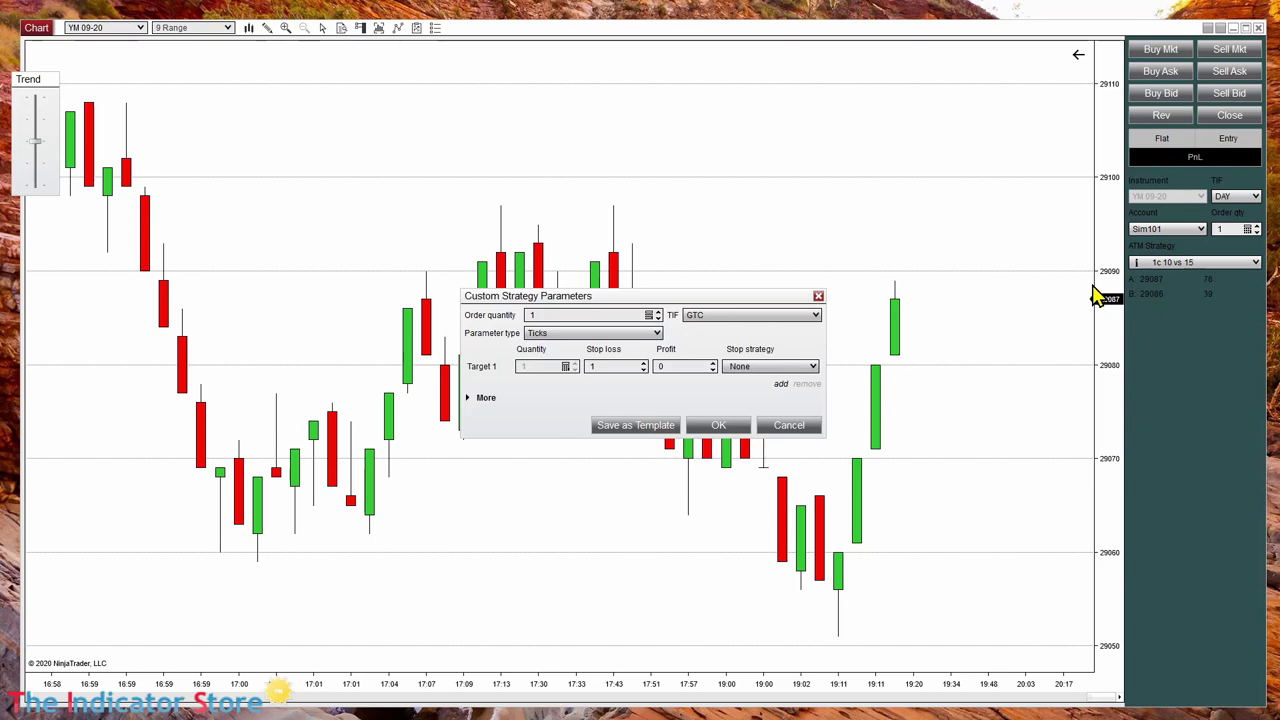
left_click_drag(674, 297, 628, 198)
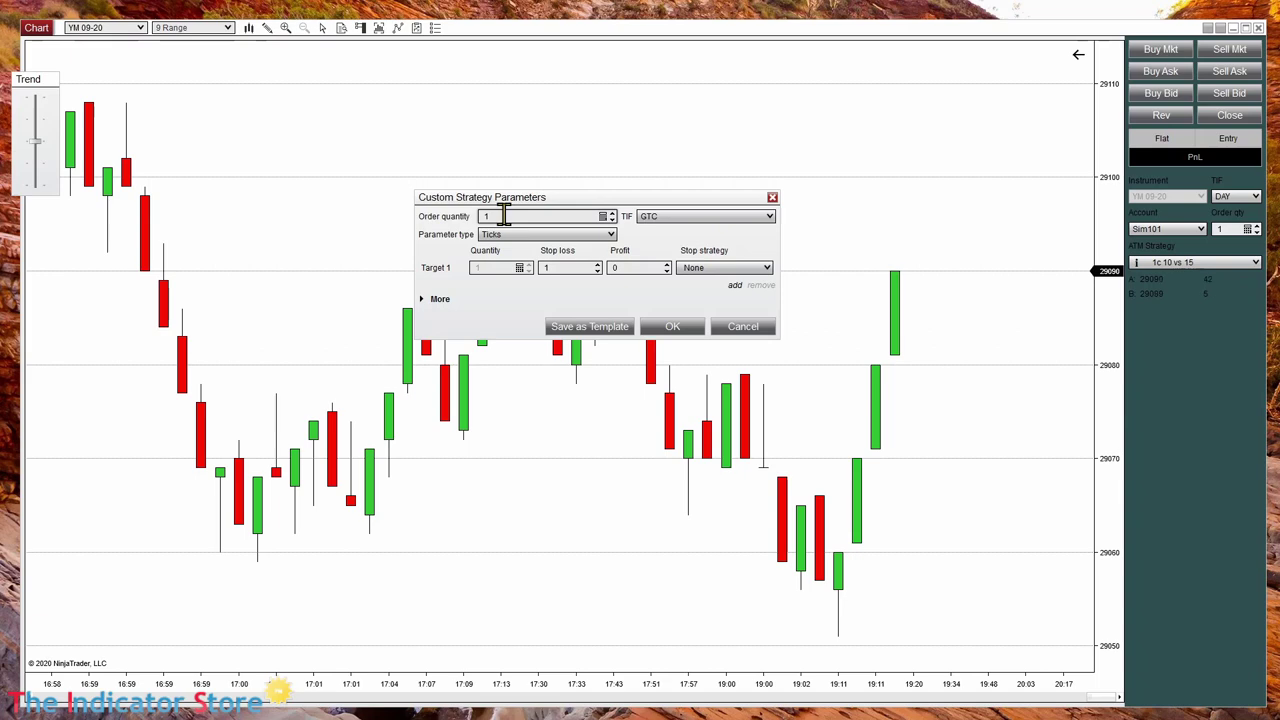
double_click(505, 215)
type("2")
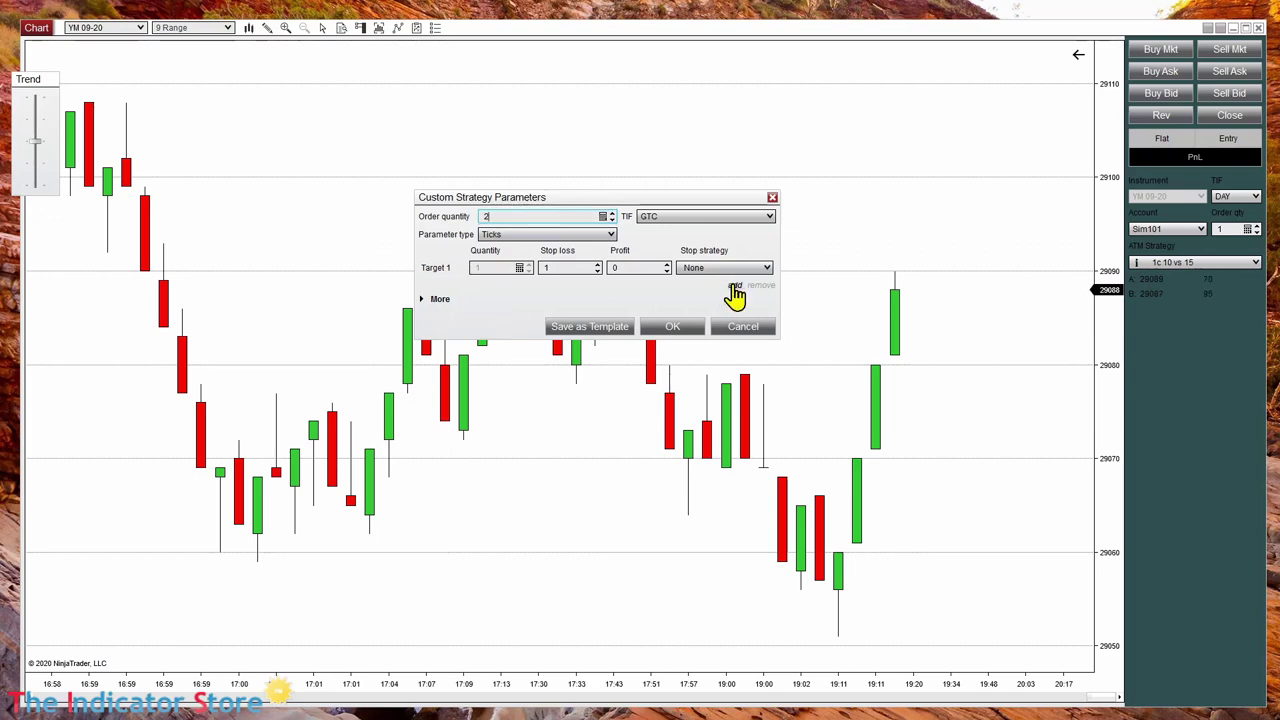
Add a second target to the custom strategy and set Target 1's quantity to 1.
left_click(735, 288)
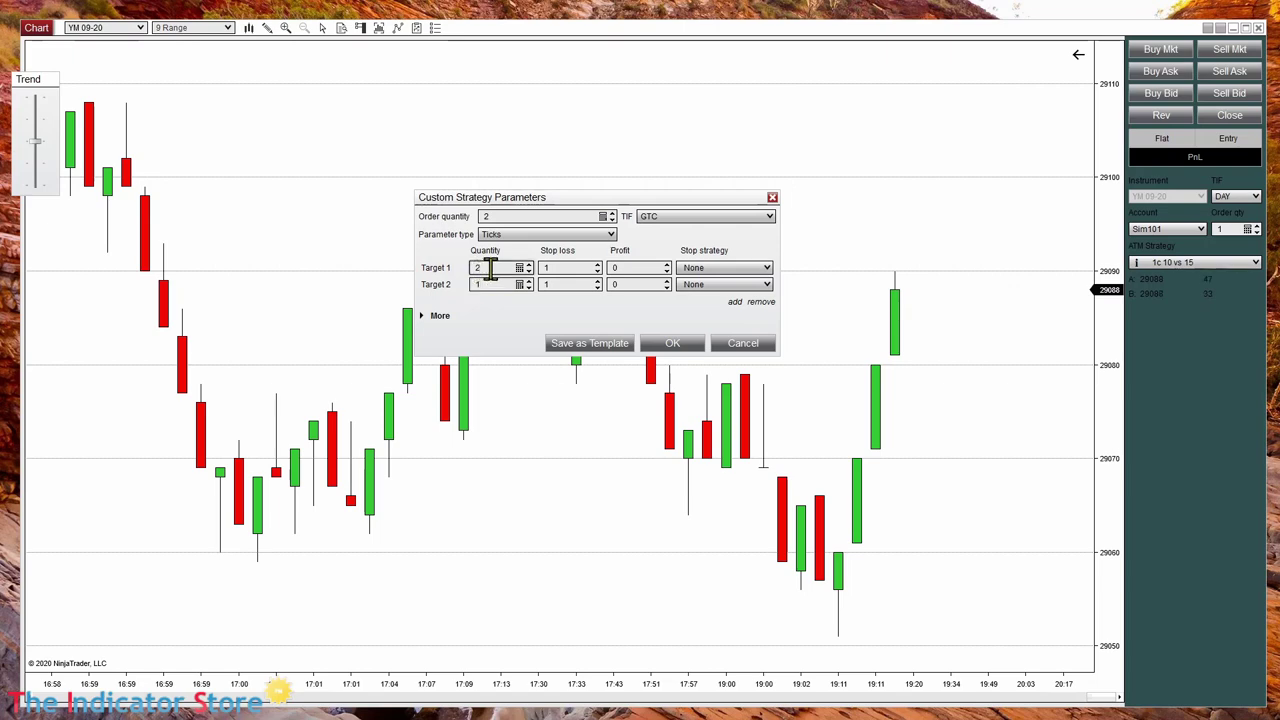
type("1")
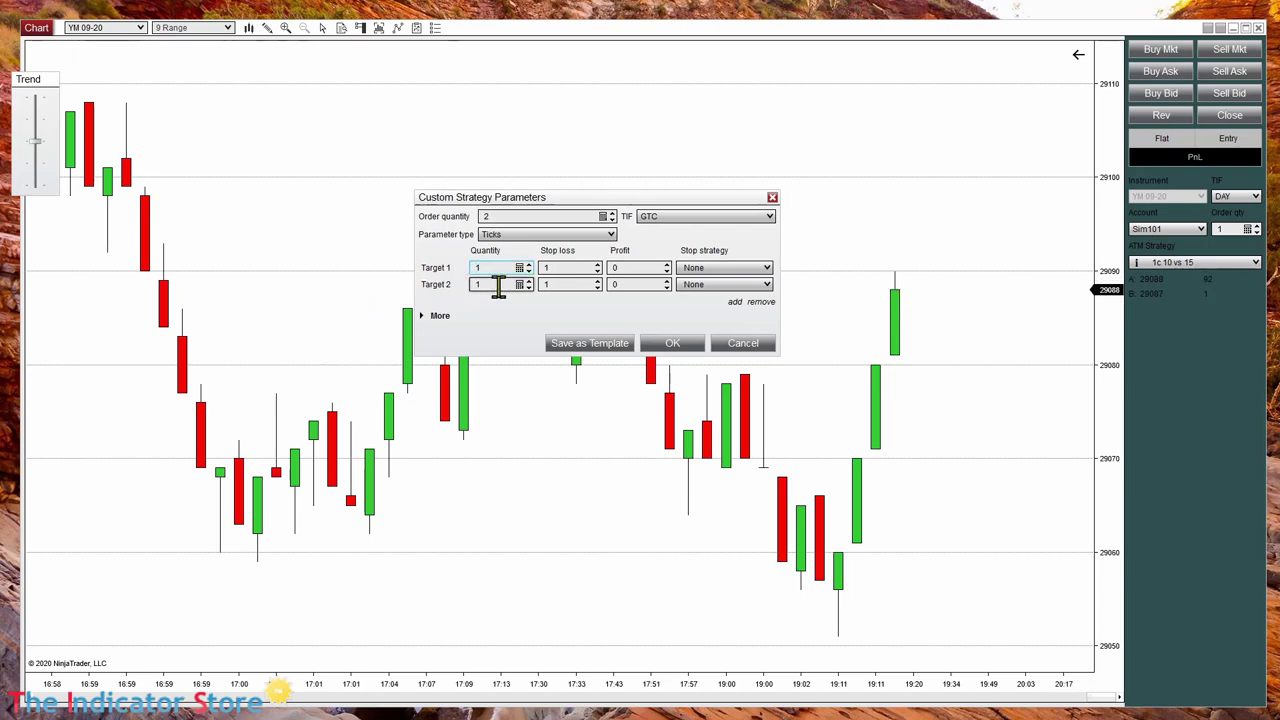
left_click(498, 285)
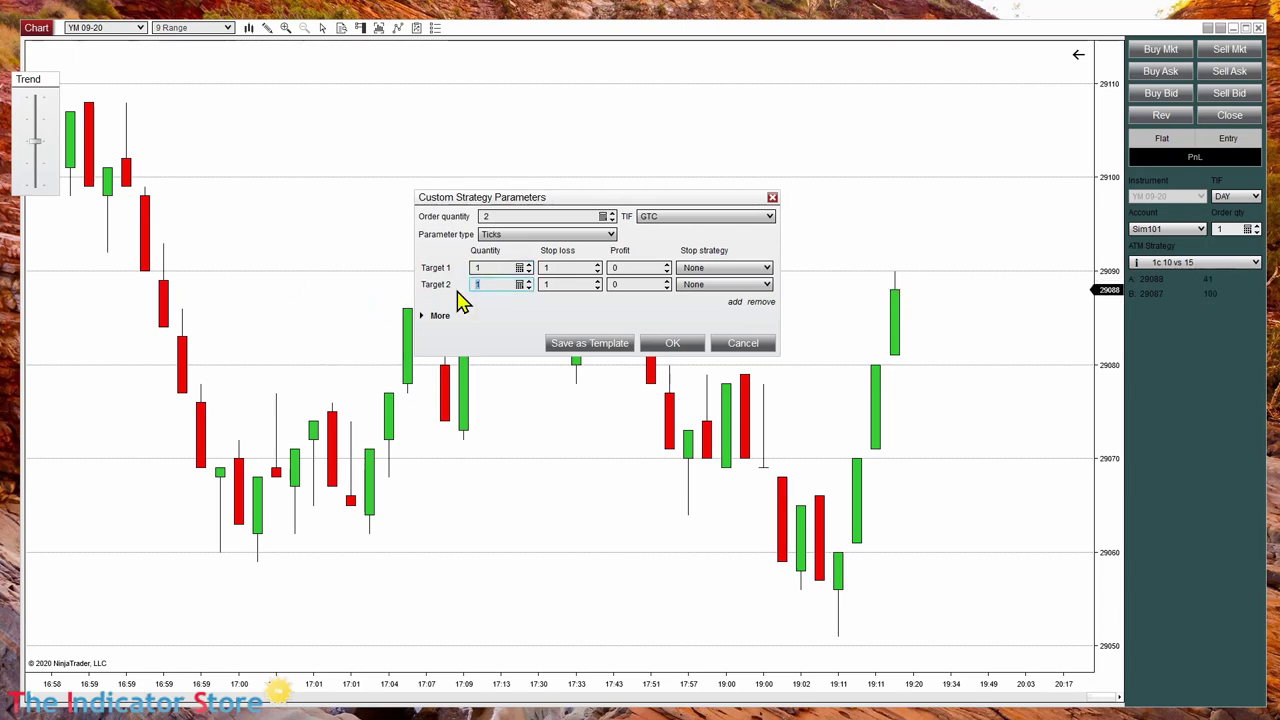
Set both targets' stop loss to 10 ticks and their profits to 10 and 20 ticks, and expand the additional strategy options.
left_click(568, 267)
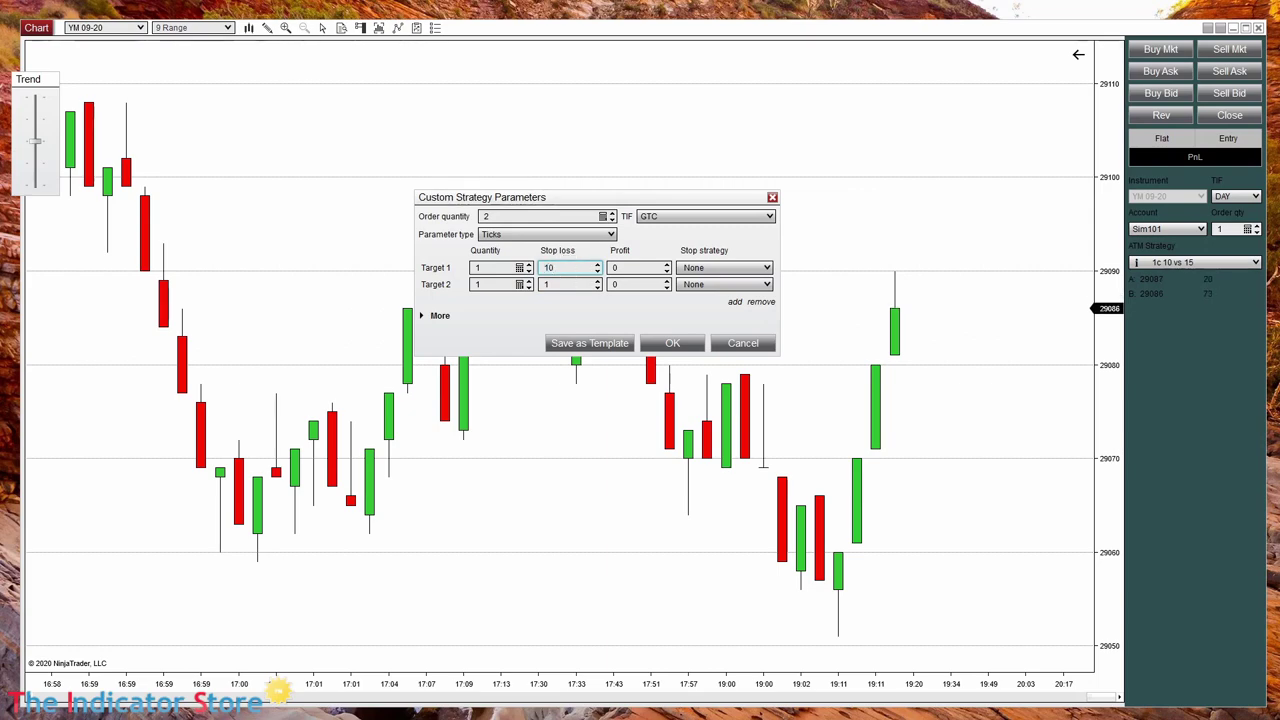
type("10")
left_click(563, 284)
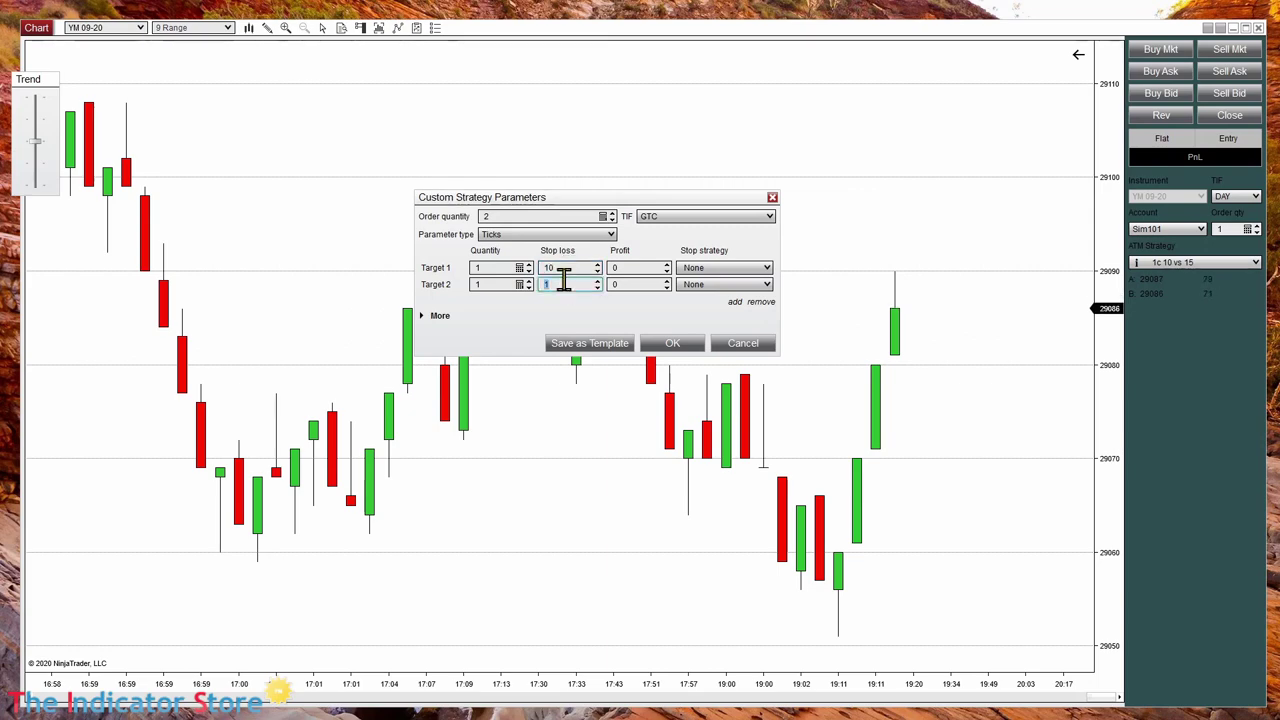
type("10")
left_click(633, 267)
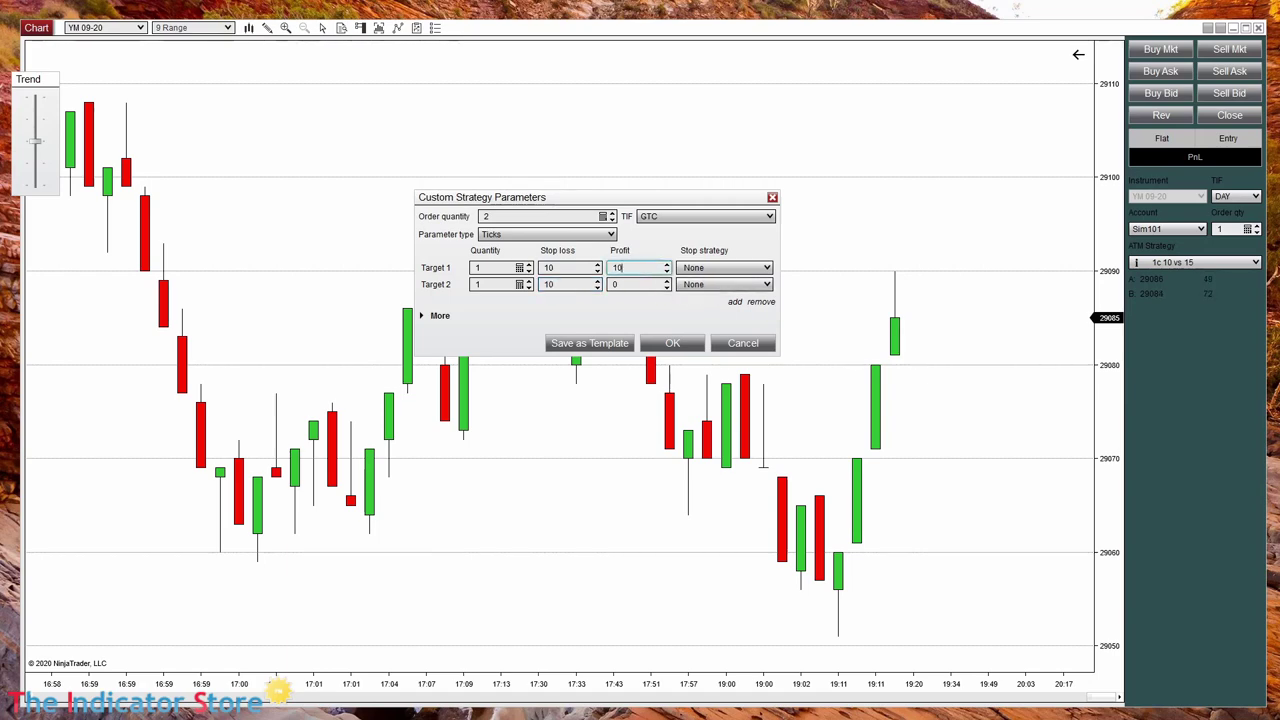
left_click(635, 285)
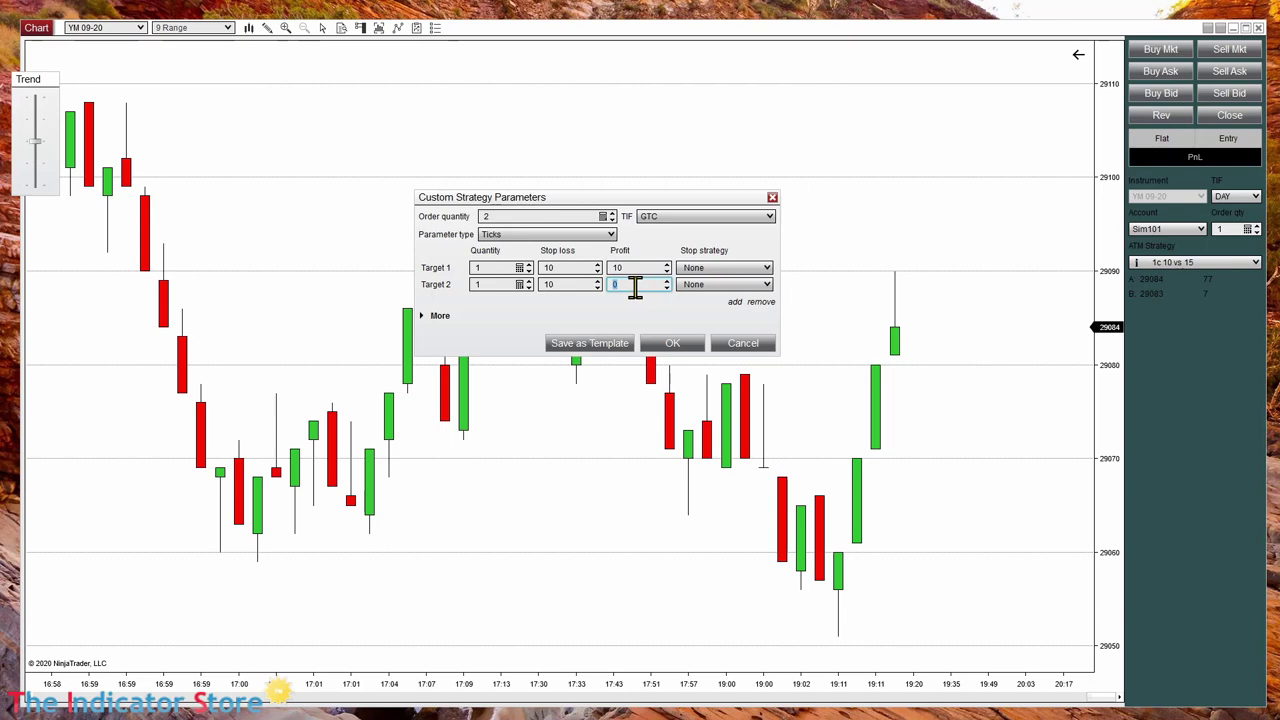
type("20")
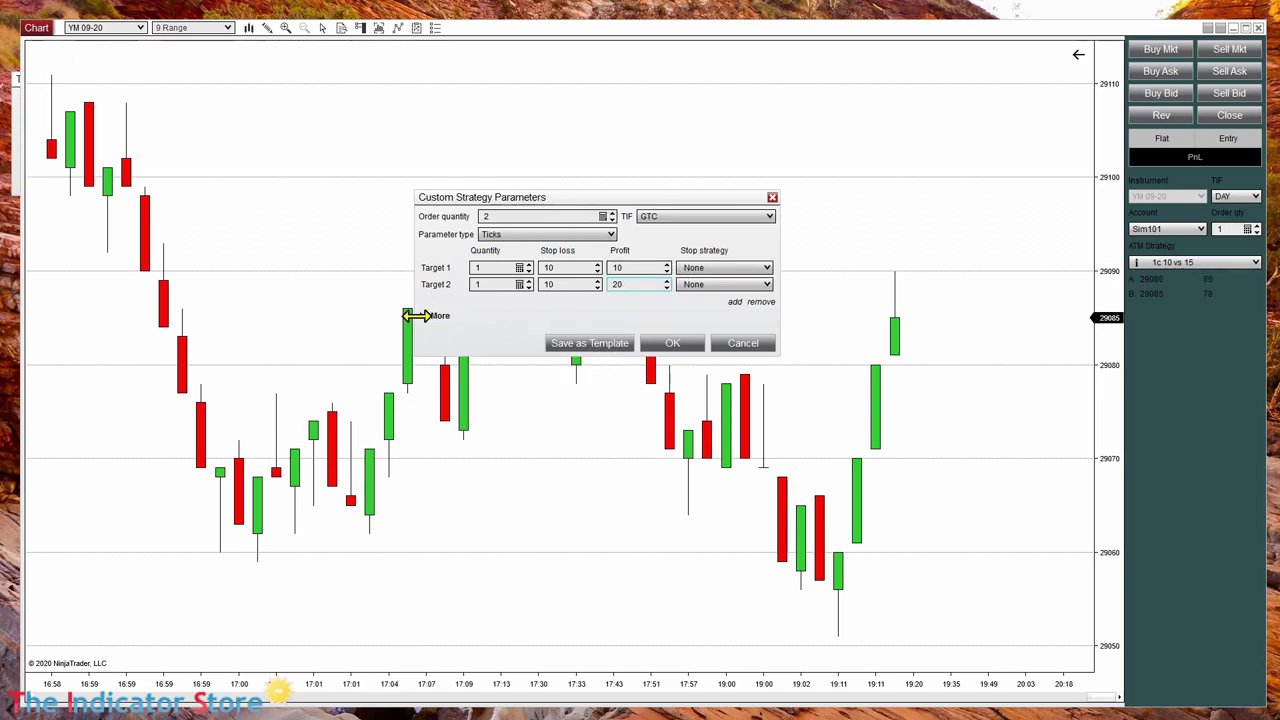
left_click(436, 316)
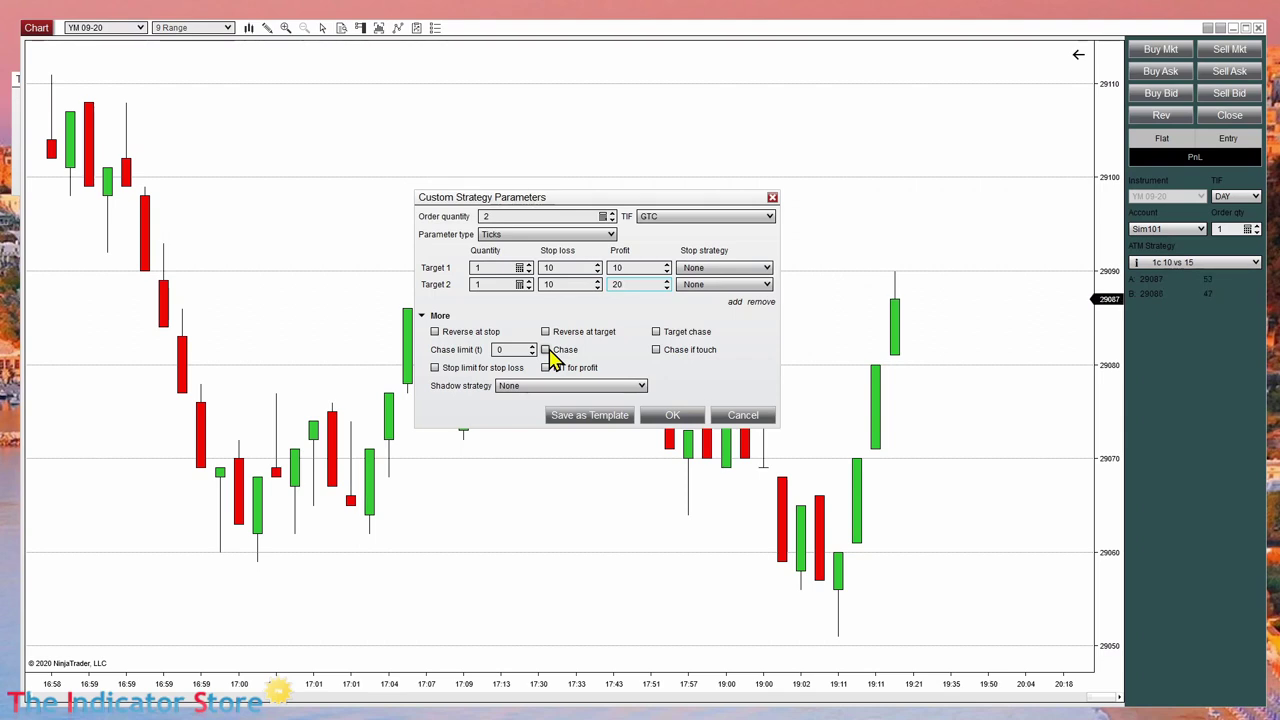
Save the two-target strategy as the ATM template "ejemplo", replacing the existing template, and accept its parameters.
left_click(422, 316)
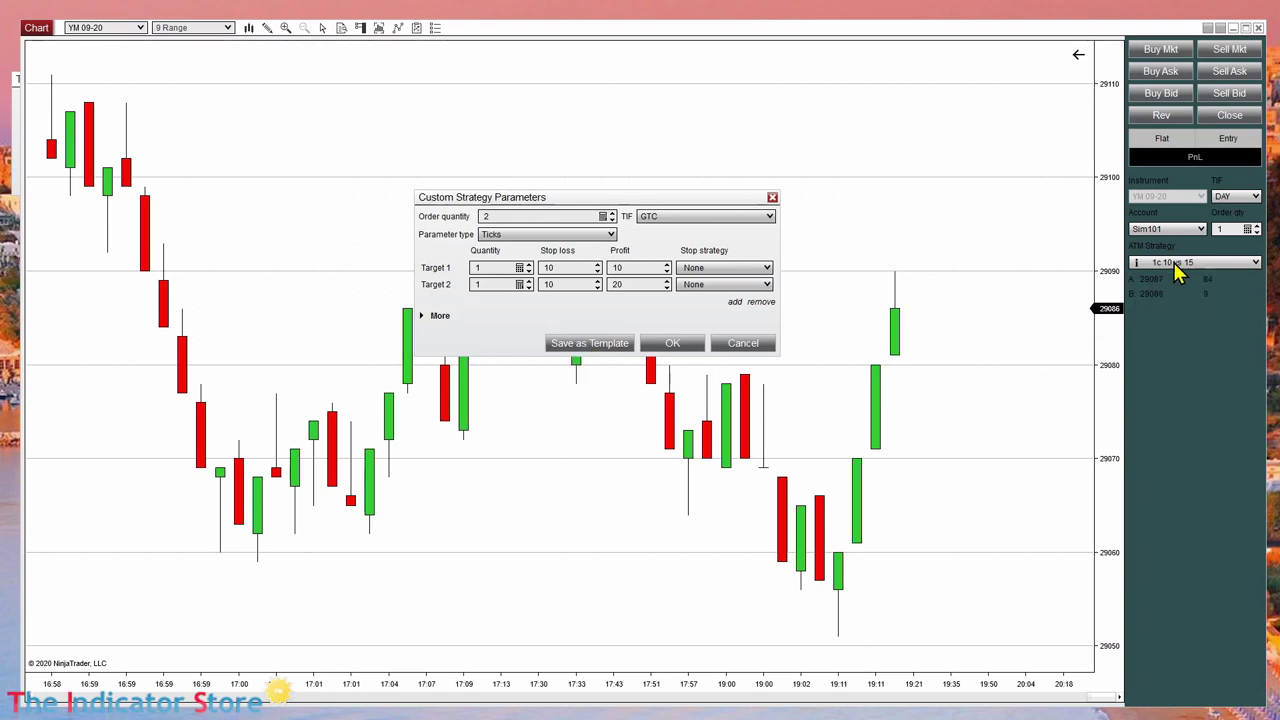
left_click(600, 348)
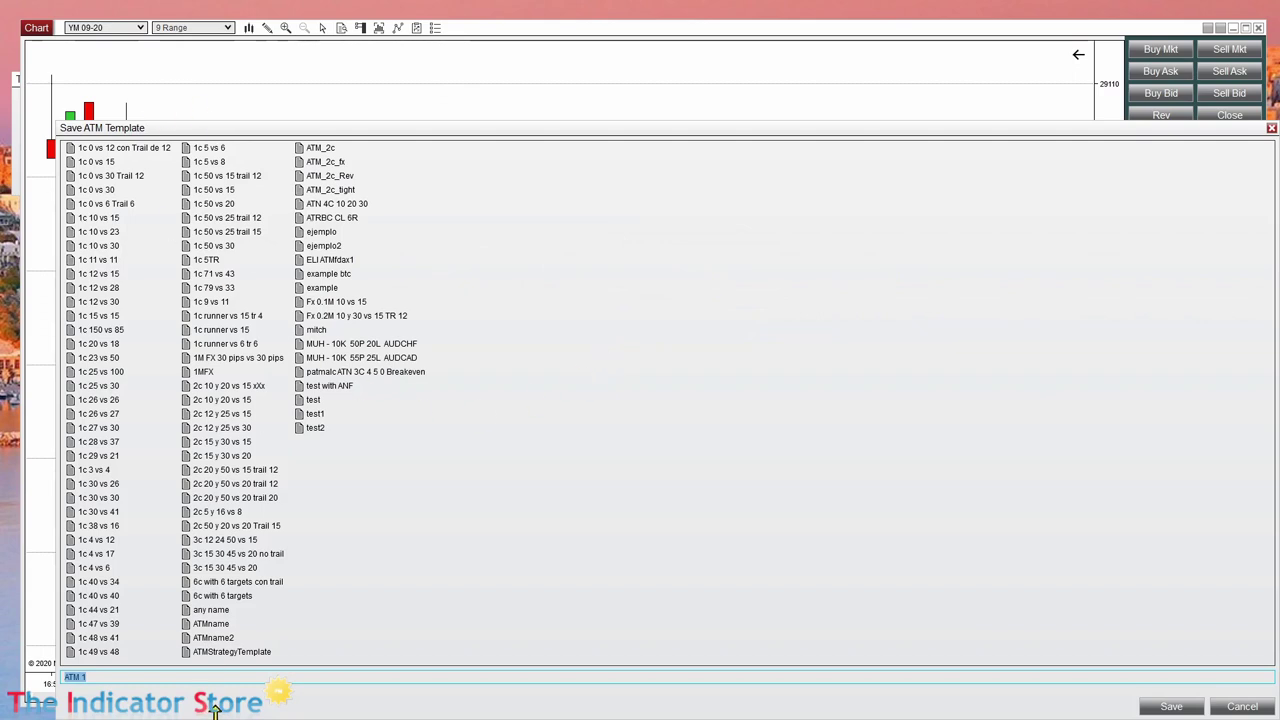
type("ejemplo")
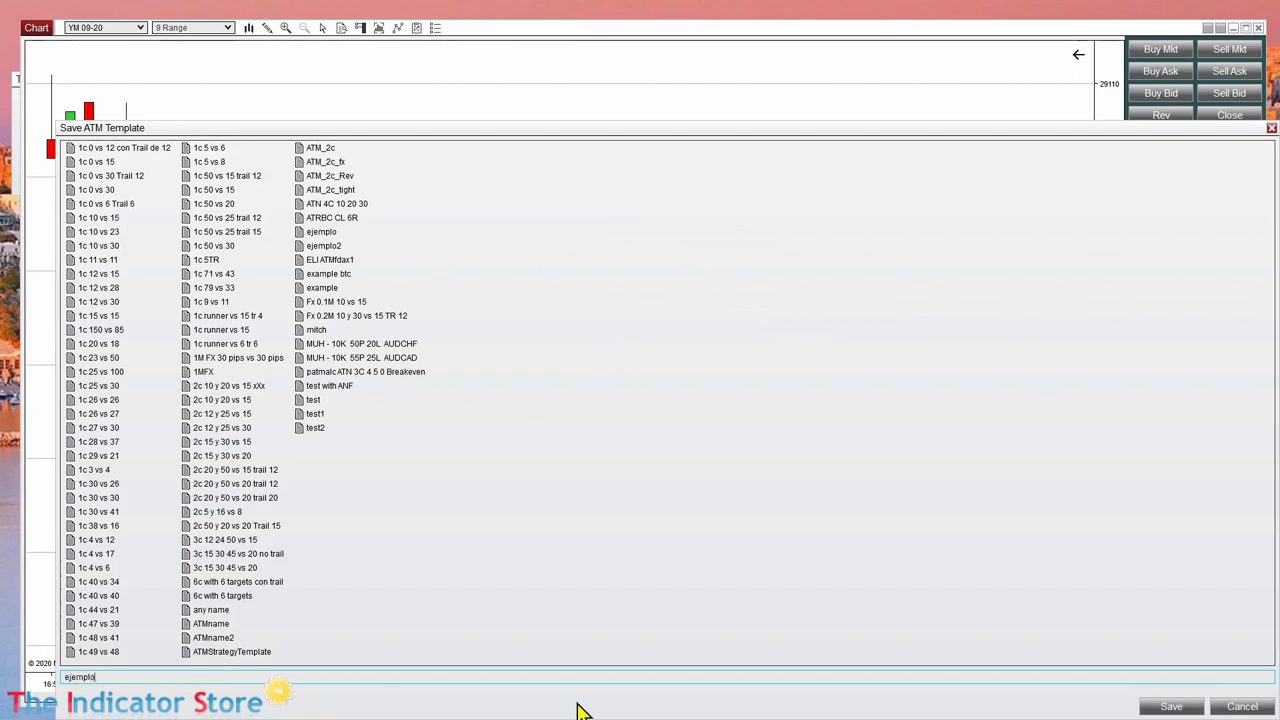
left_click(1171, 706)
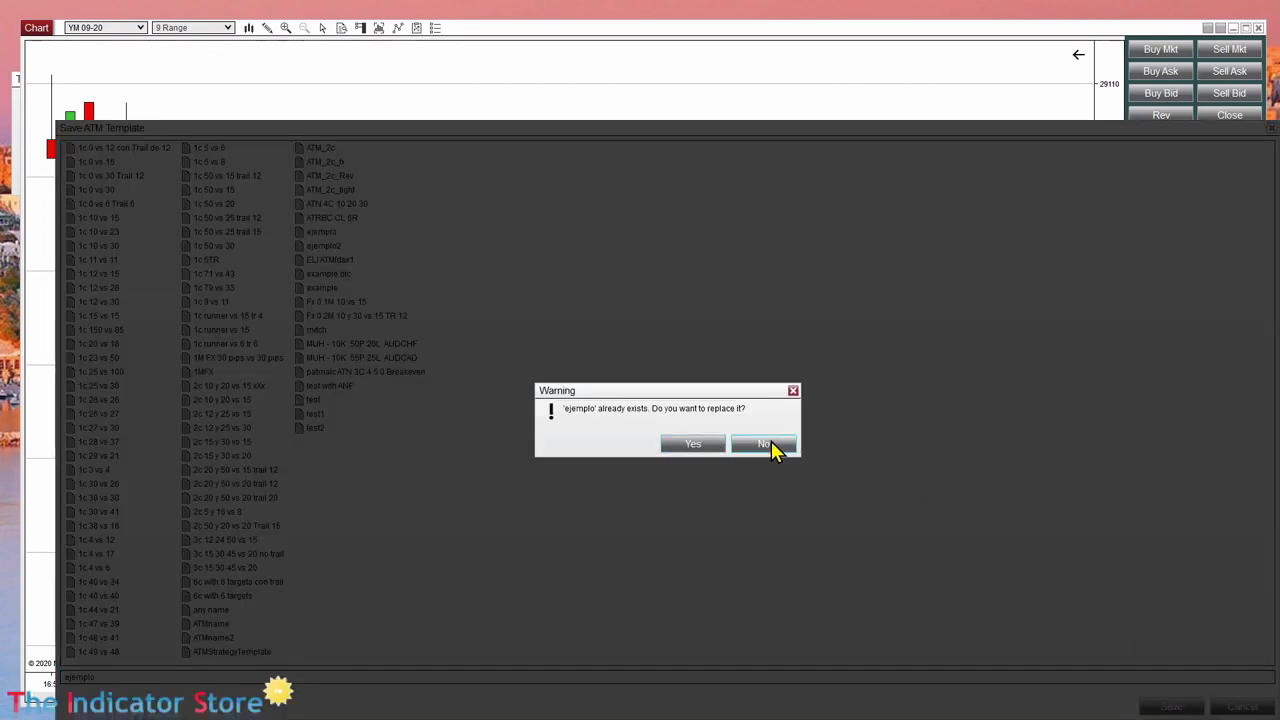
left_click(689, 446)
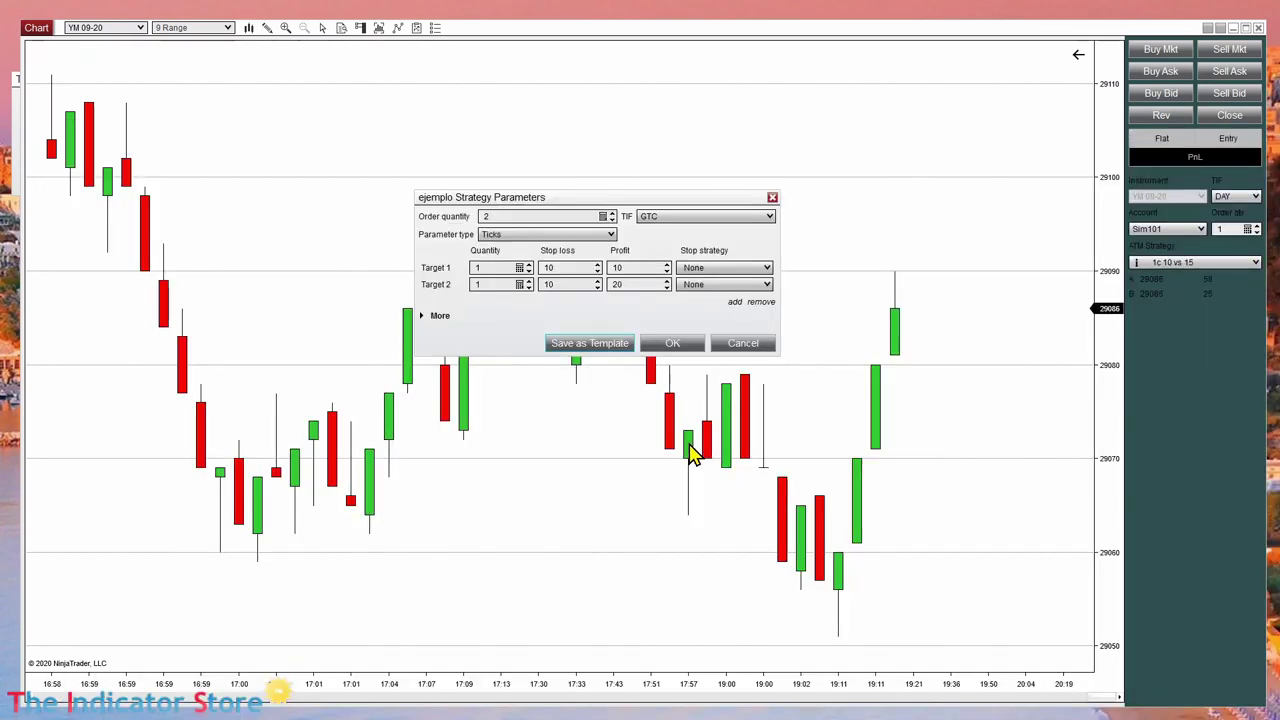
left_click(678, 345)
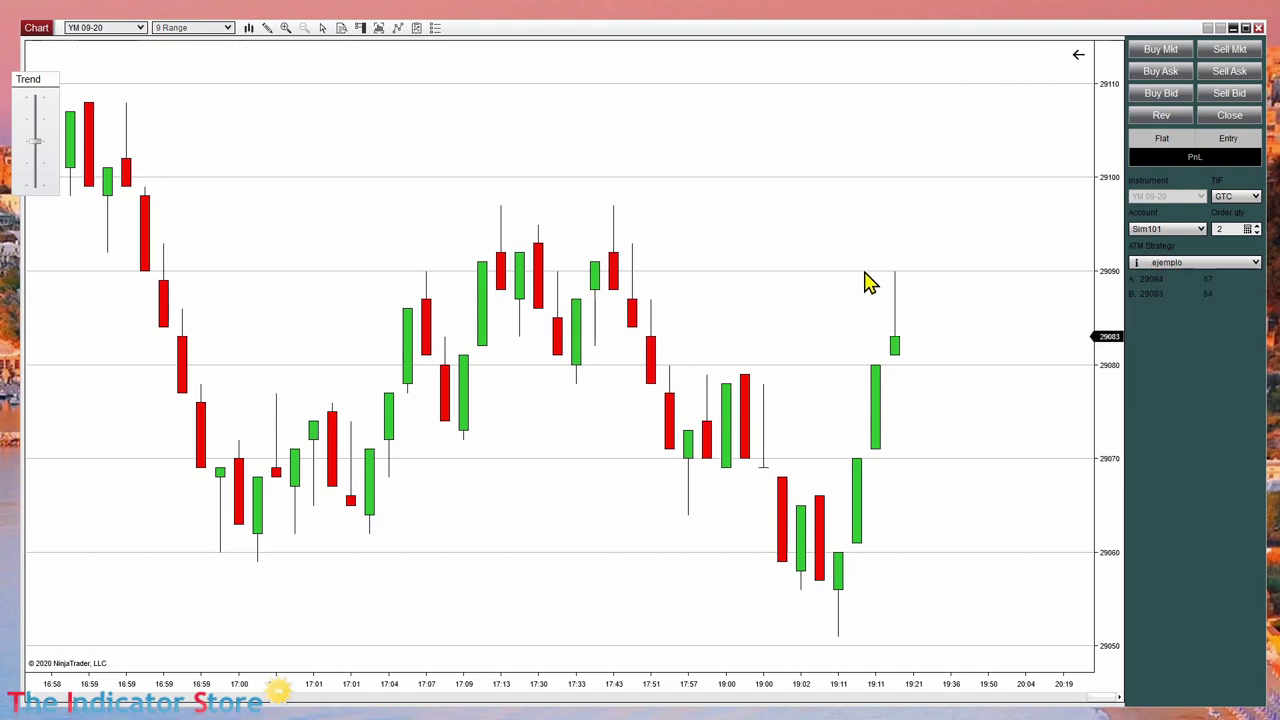
Buy 2 contracts at market with the ejemplo strategy and check the running strategy in the ATM strategy list.
left_click(1172, 52)
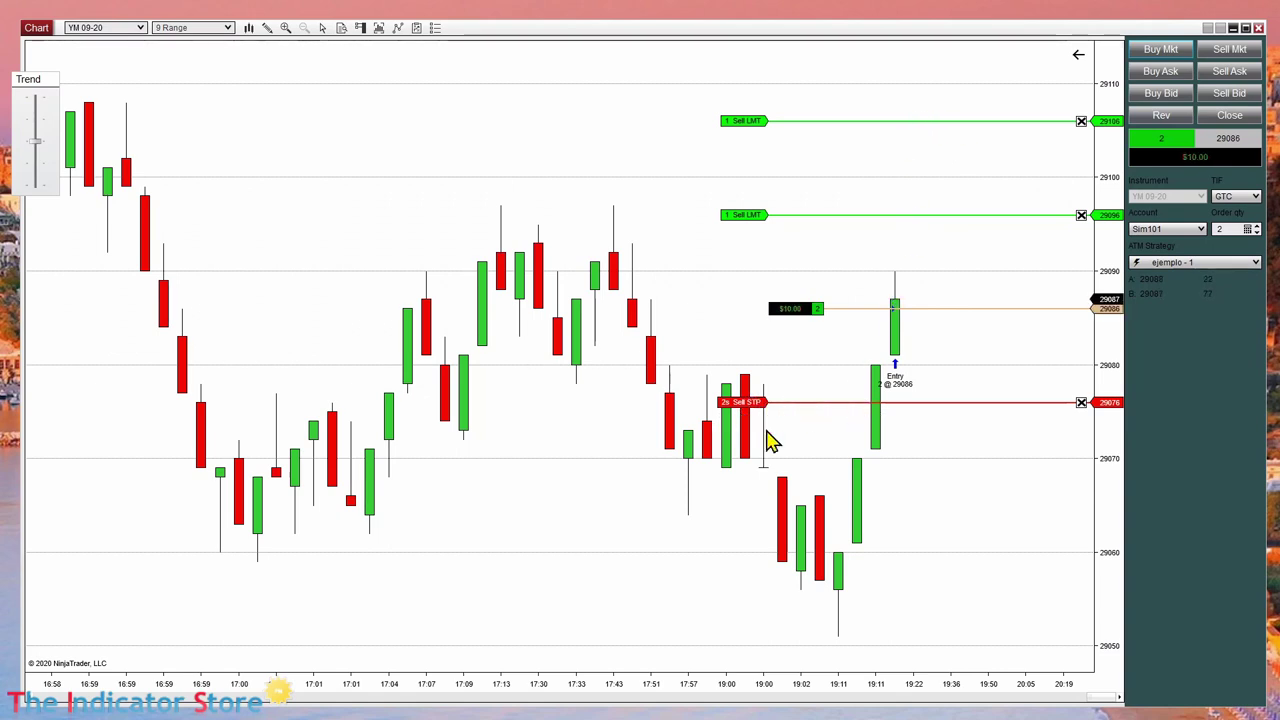
left_click_drag(994, 500, 800, 490)
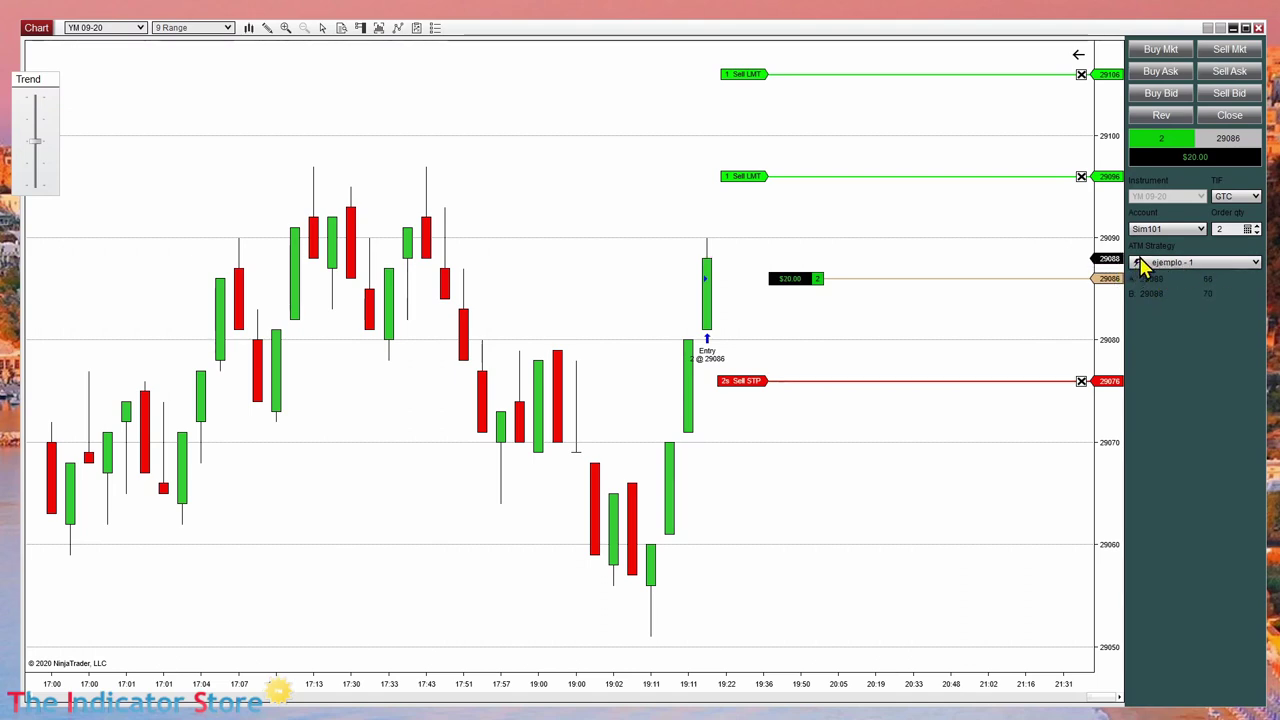
left_click(1256, 263)
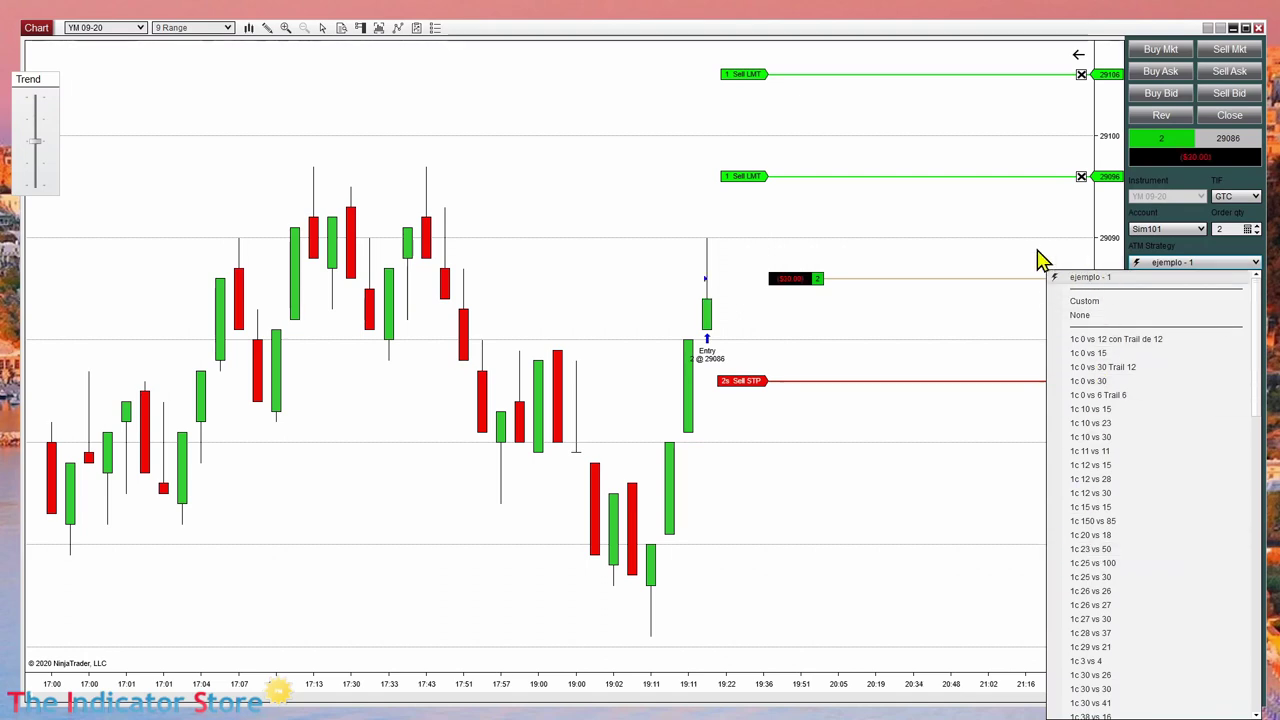
left_click(1042, 258)
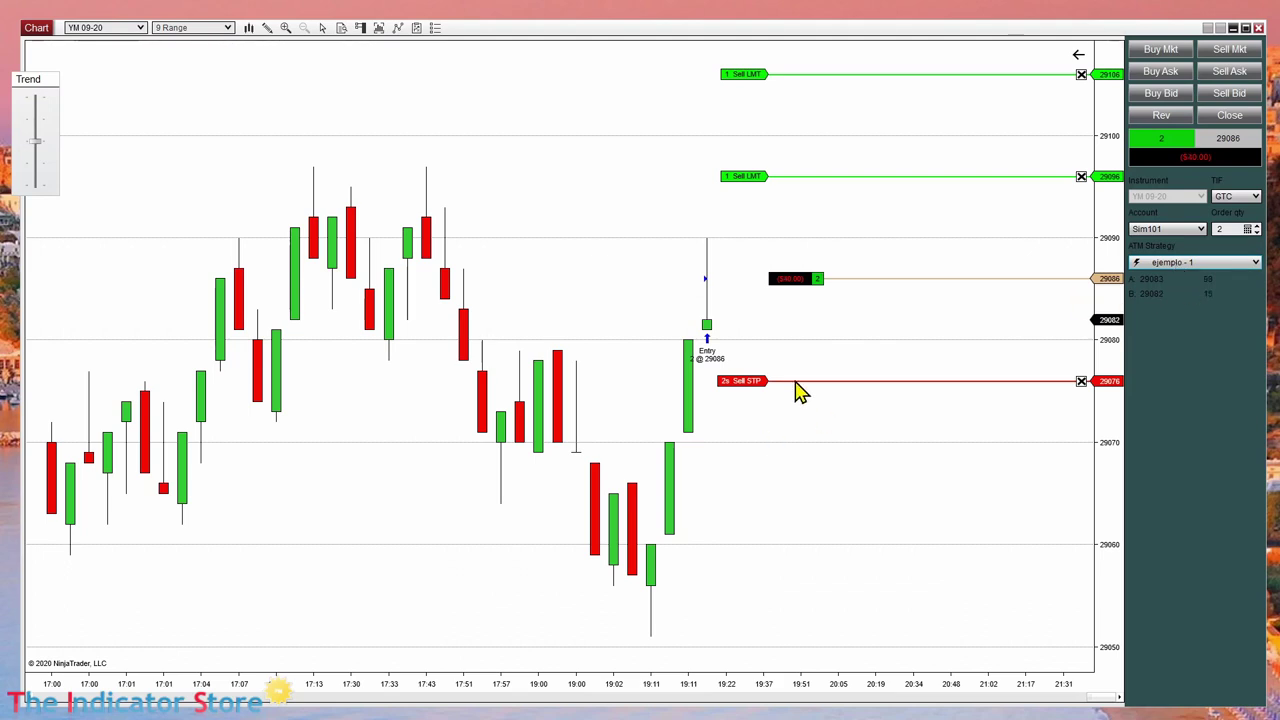
Set the order quantity to 1, add a contract at market, and place a Buy Stop Market order at 29089.
left_click(1257, 233)
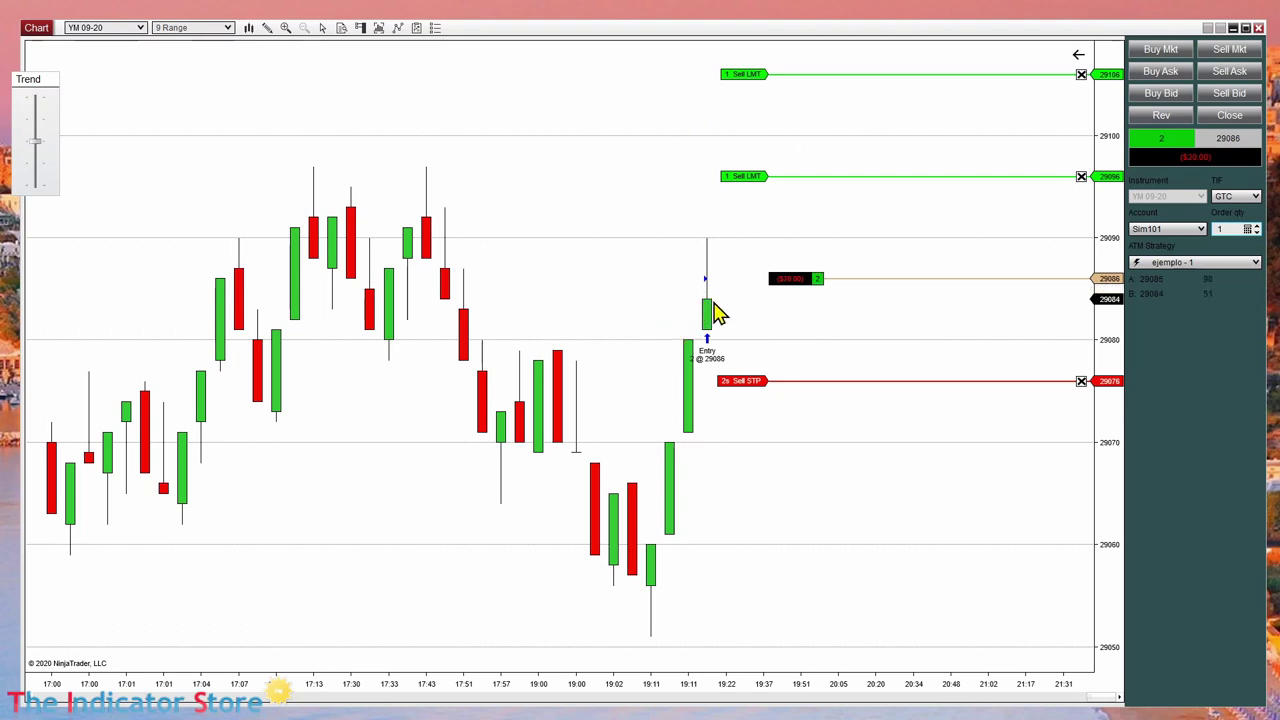
left_click(1164, 48)
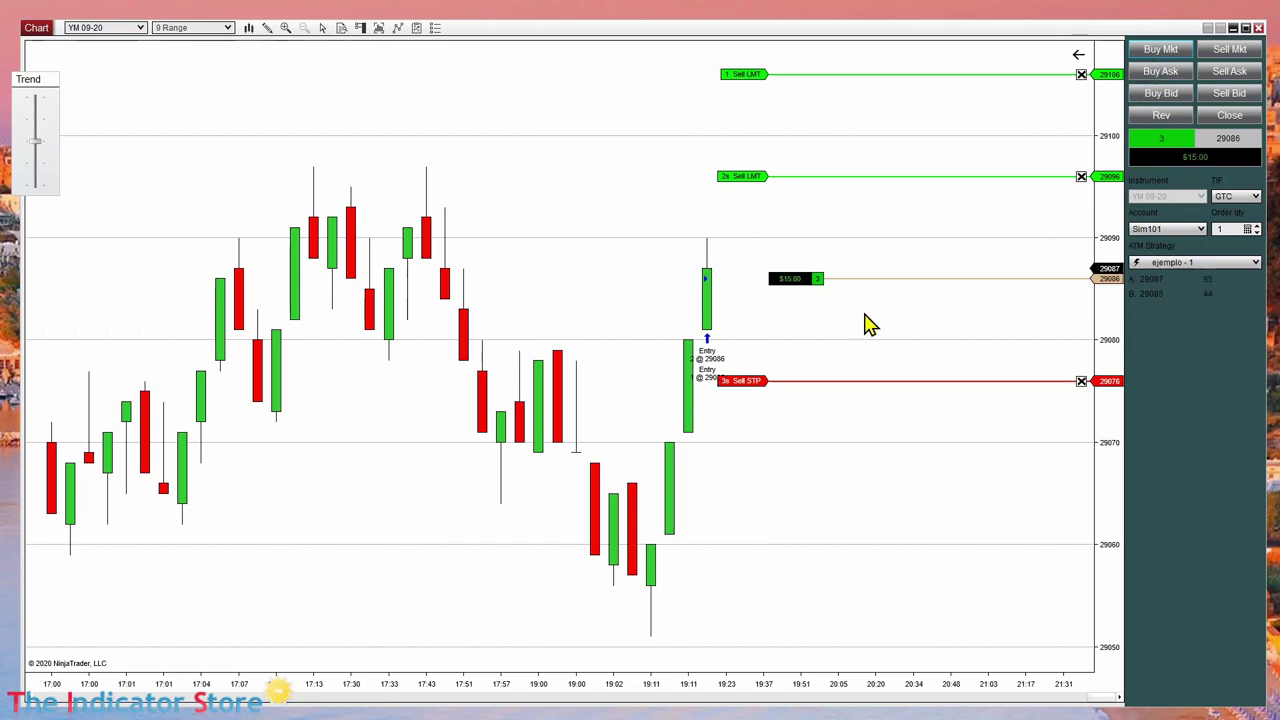
right_click(790, 257)
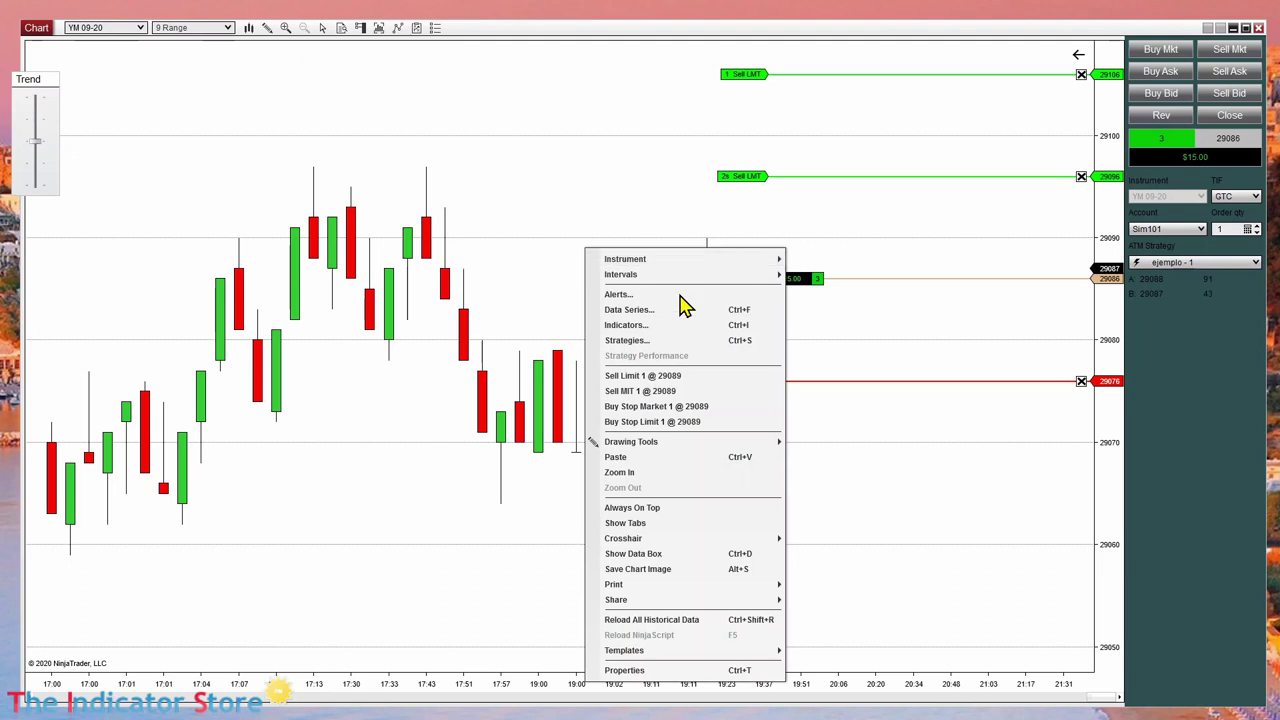
left_click(656, 412)
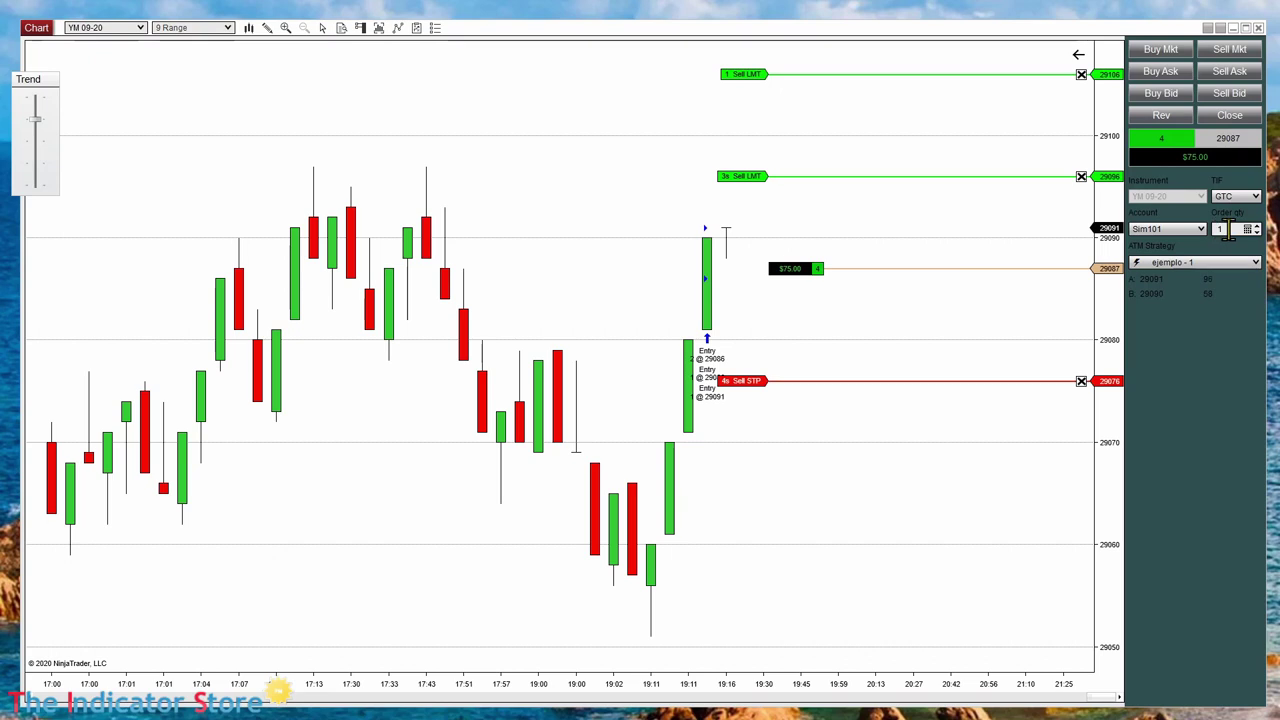
Place a one-contract Sell Stop Market order at 29090 and raise it to 29096, with the simulated trend set to neutral.
right_click(742, 243)
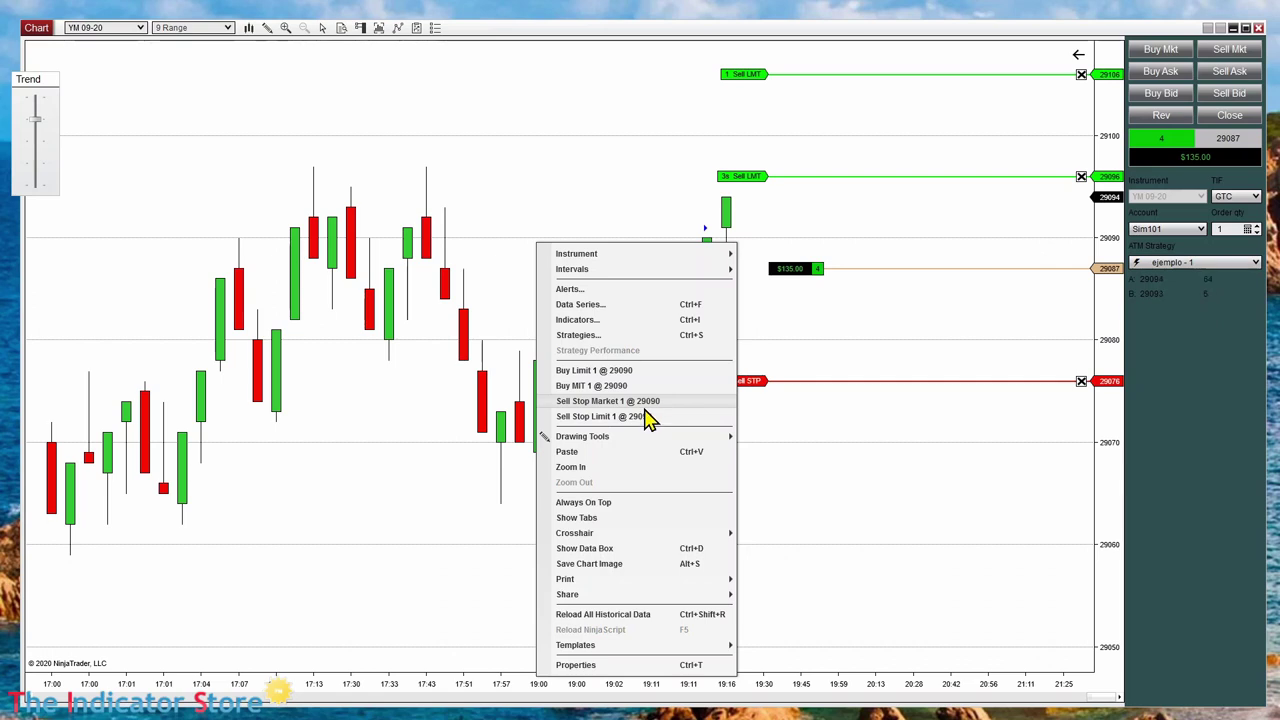
left_click(645, 405)
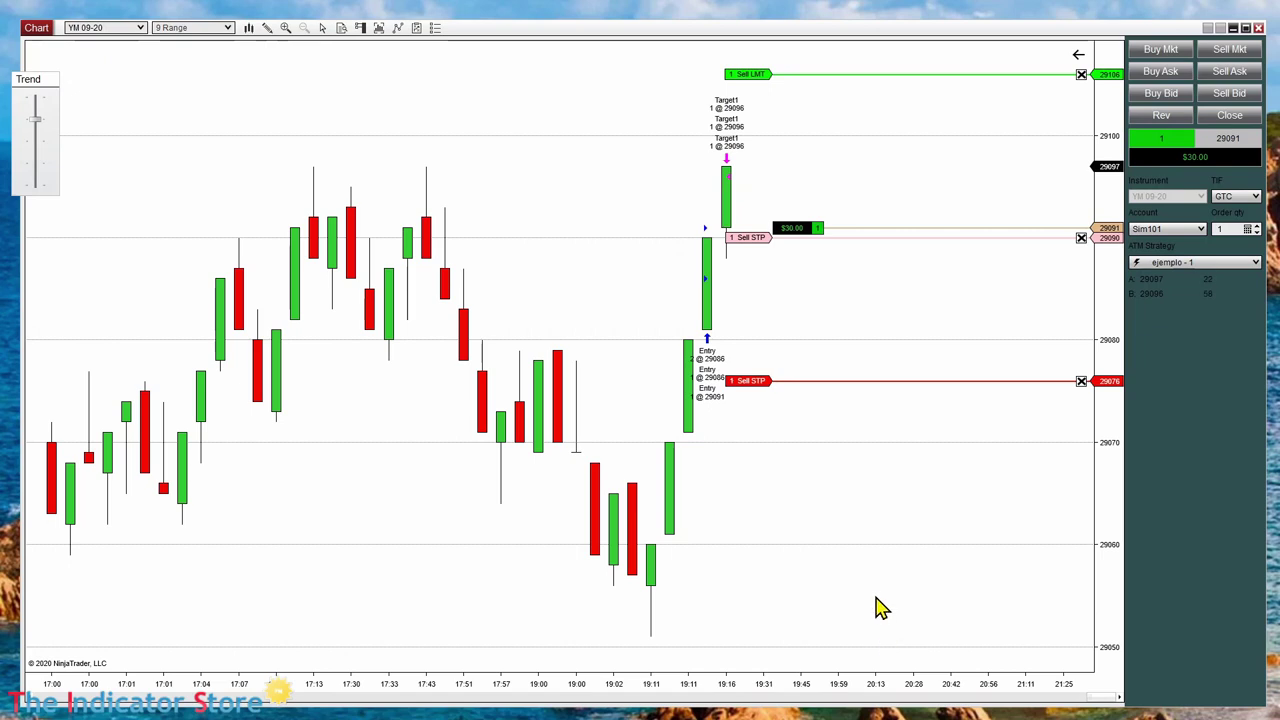
mouse_move(43, 120)
left_mouse_down()
mouse_move(38, 168)
mouse_move(40, 140)
left_mouse_up()
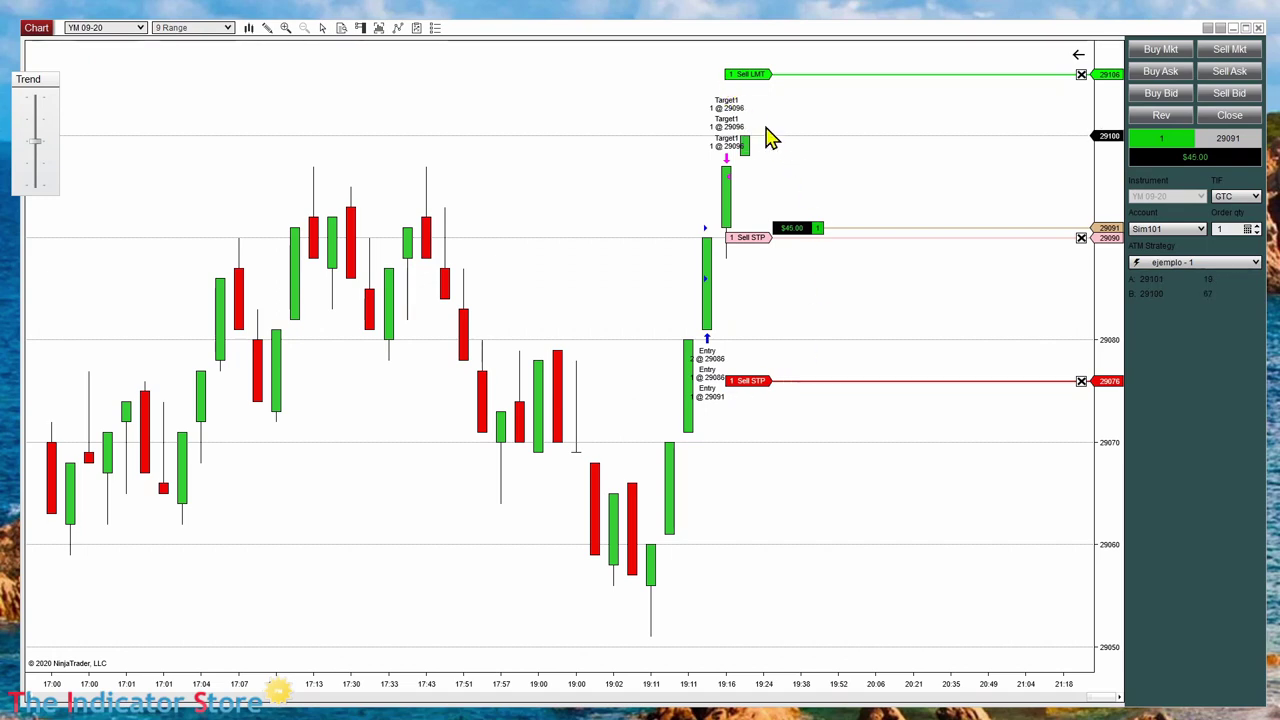
left_click_drag(837, 237, 837, 177)
Lower the simulated trend to its minimum and place a one-contract Sell Stop Market order at 29080.
left_click_drag(37, 150, 40, 186)
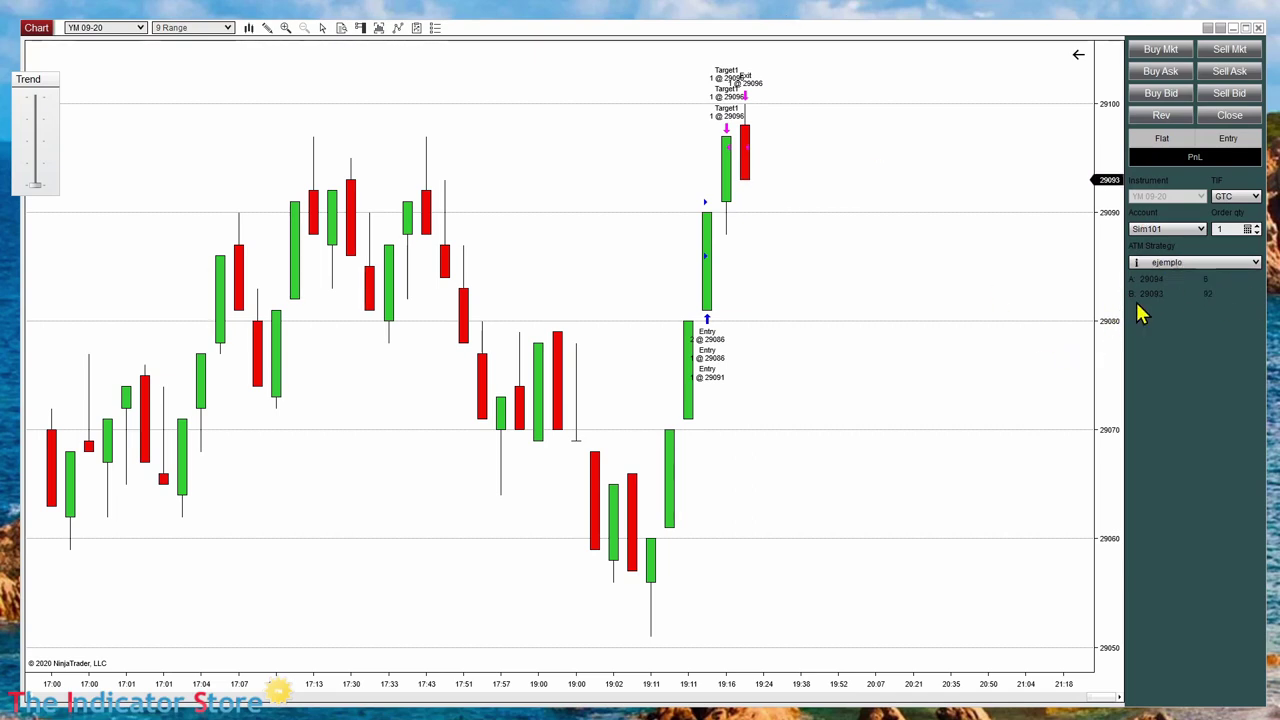
left_click_drag(770, 695, 955, 362)
left_click_drag(1096, 251, 1205, 277)
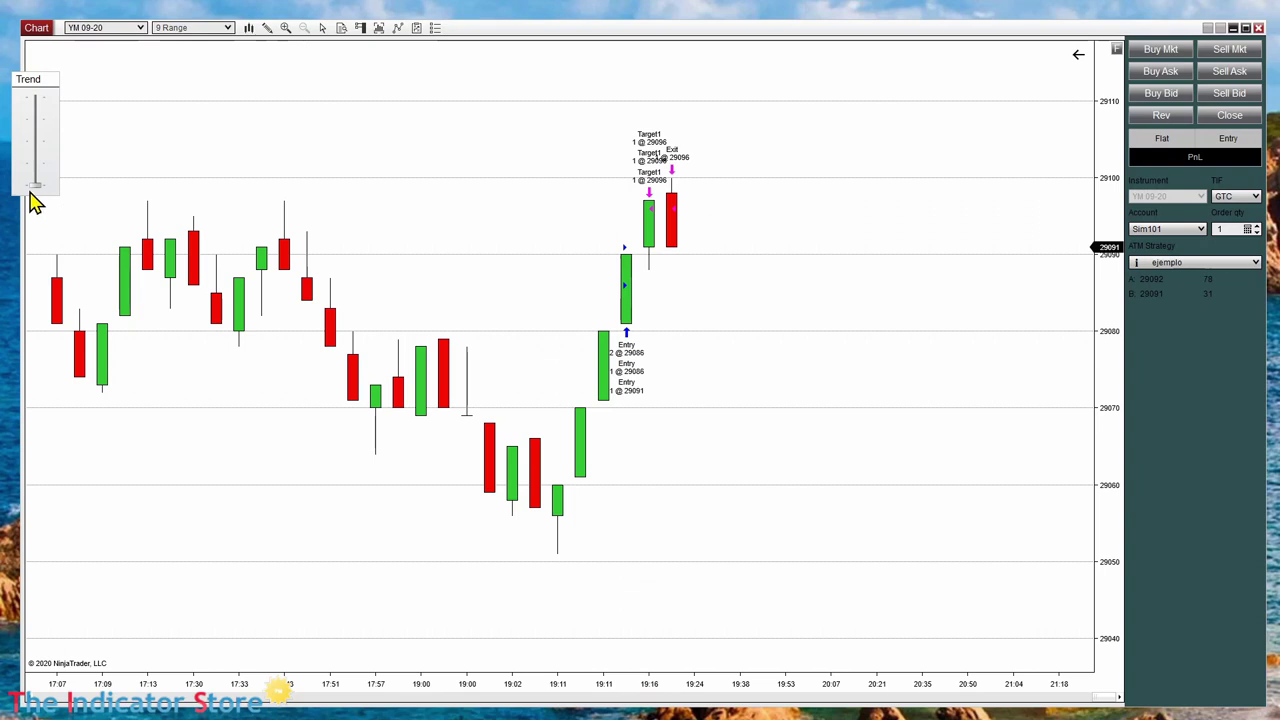
right_click(697, 340)
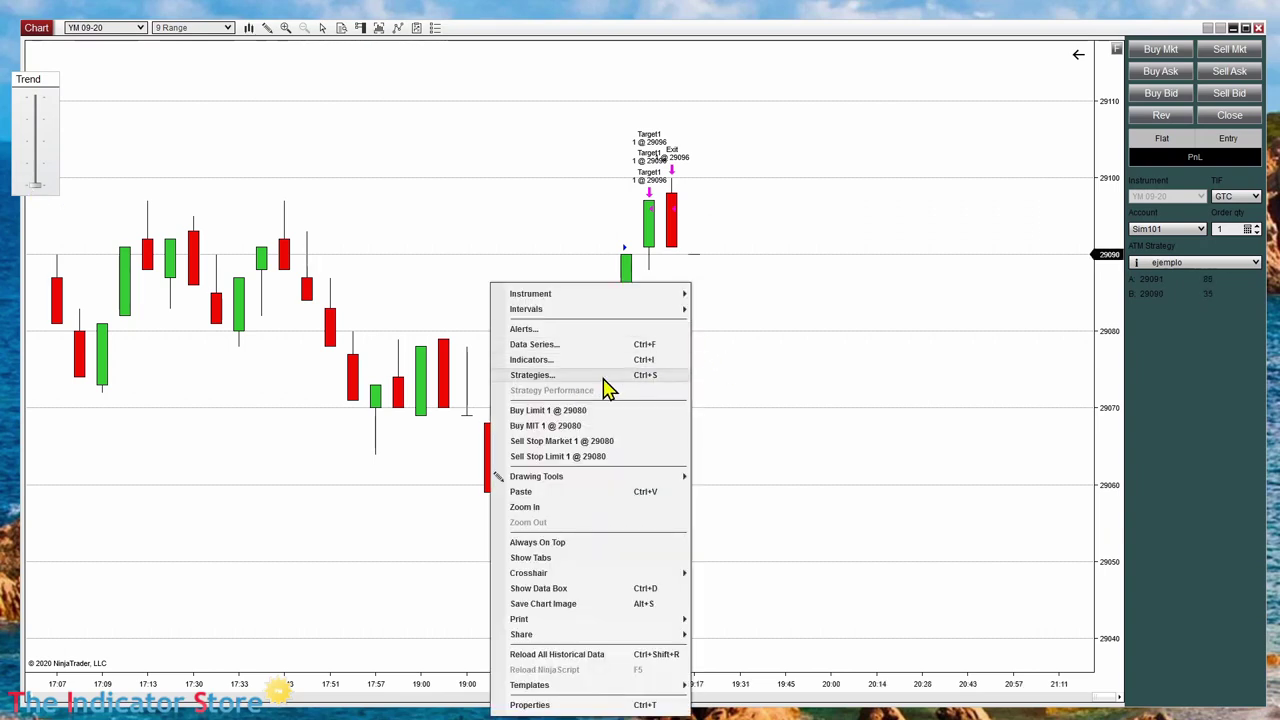
left_click(576, 443)
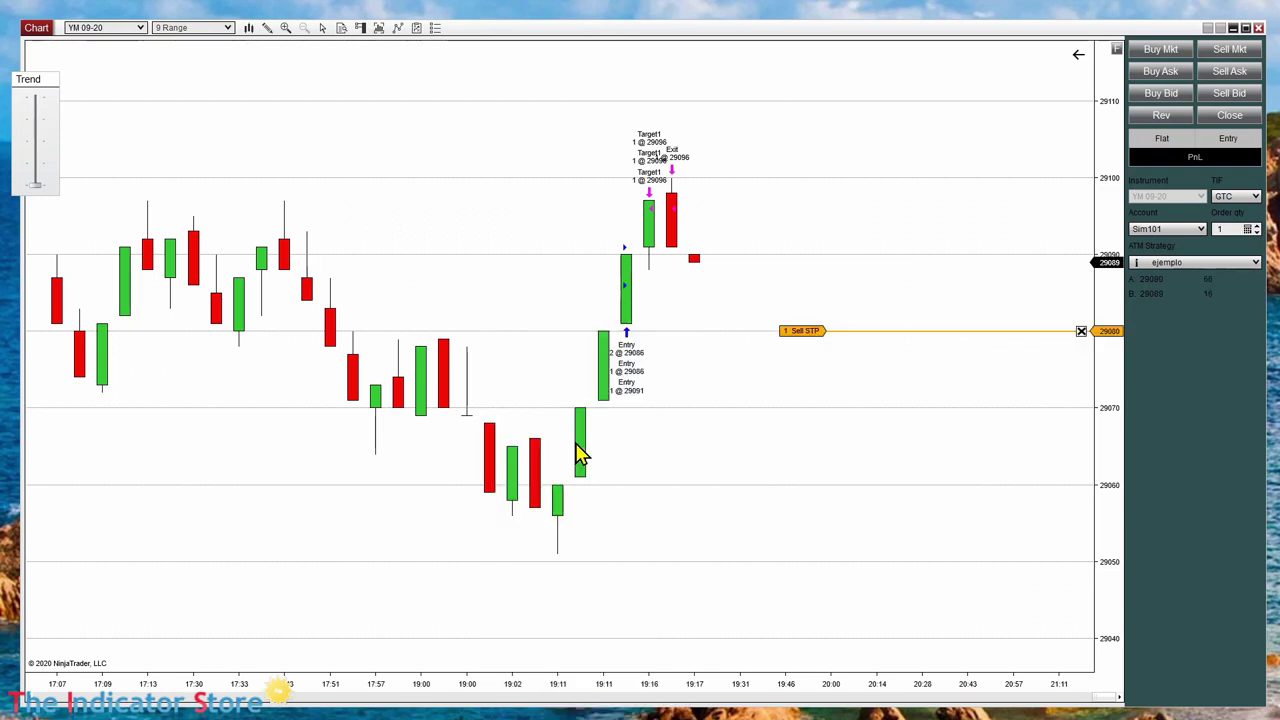
Add another one-contract Sell Stop Market order at 29074 to the short position under the active ejemplo strategy.
left_click_drag(720, 473, 923, 471)
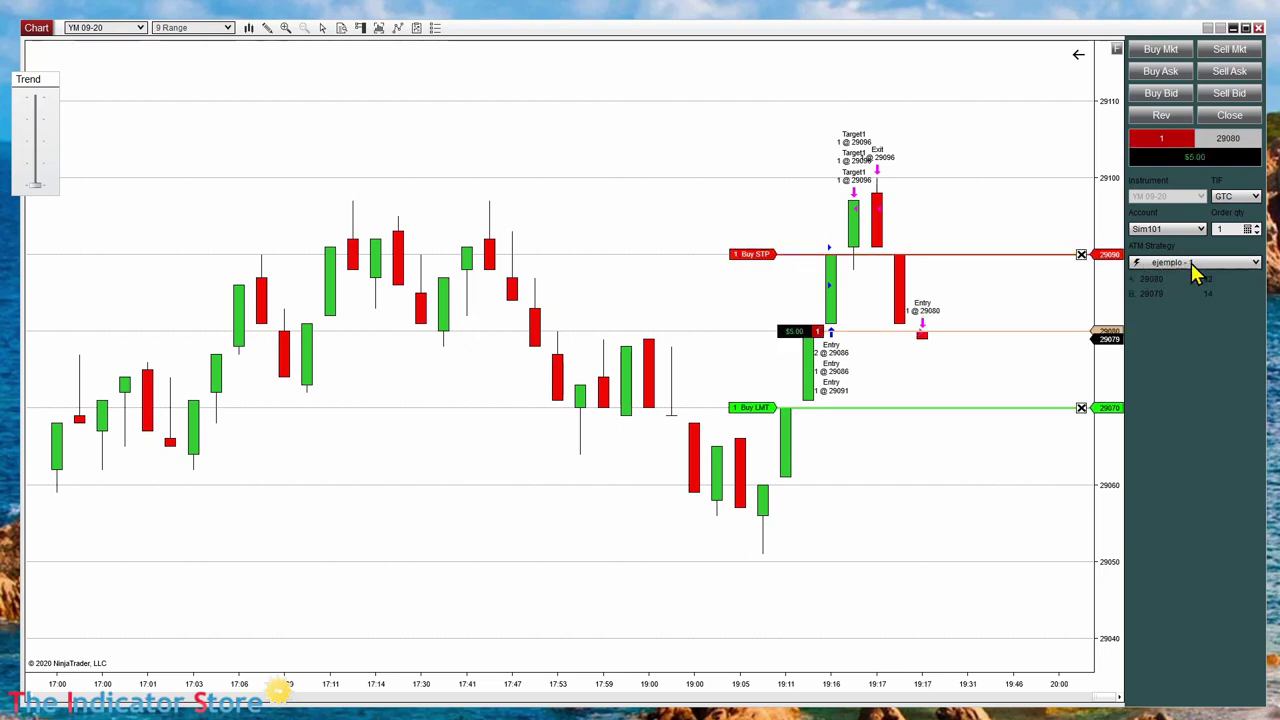
scroll(945, 478, "down", 2)
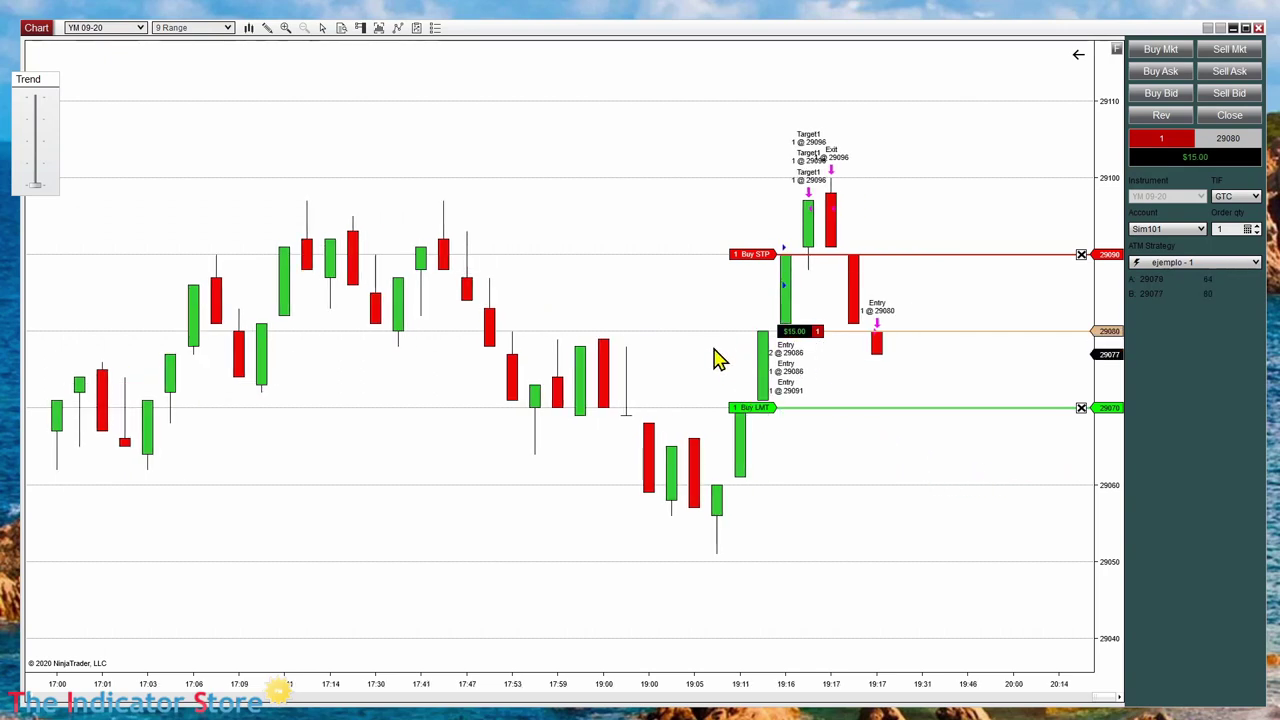
right_click(884, 381)
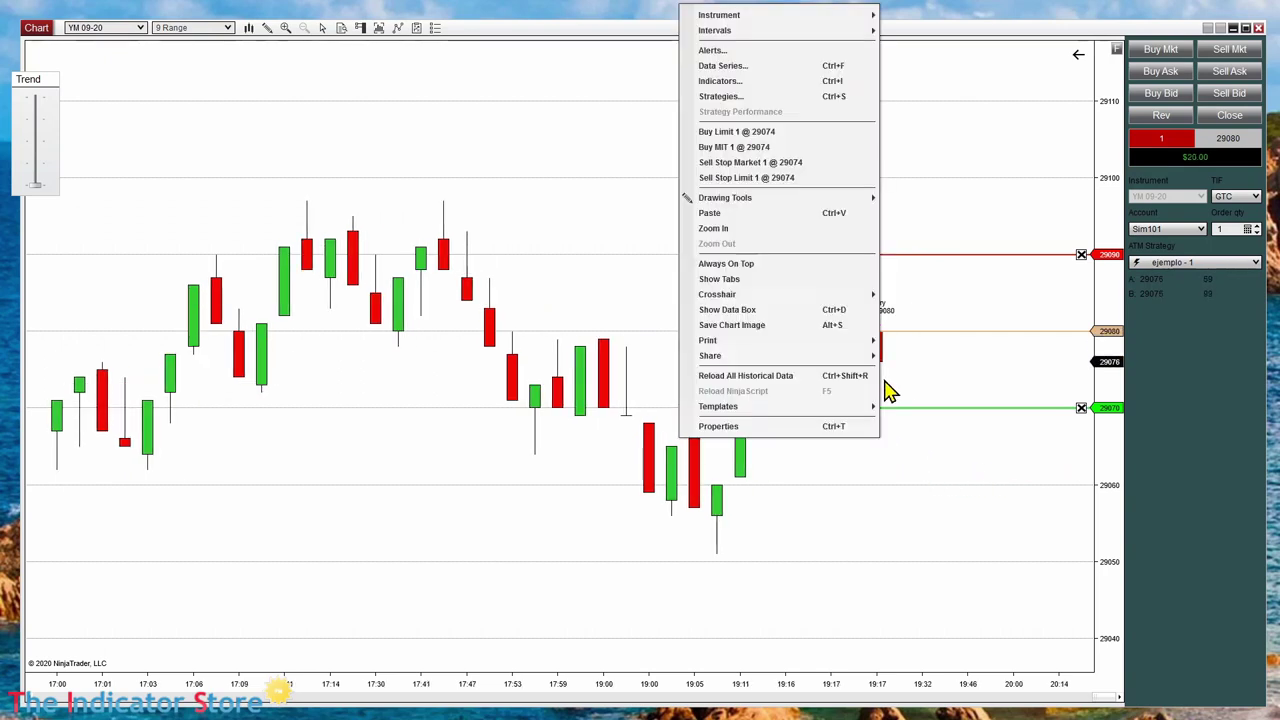
left_click(772, 161)
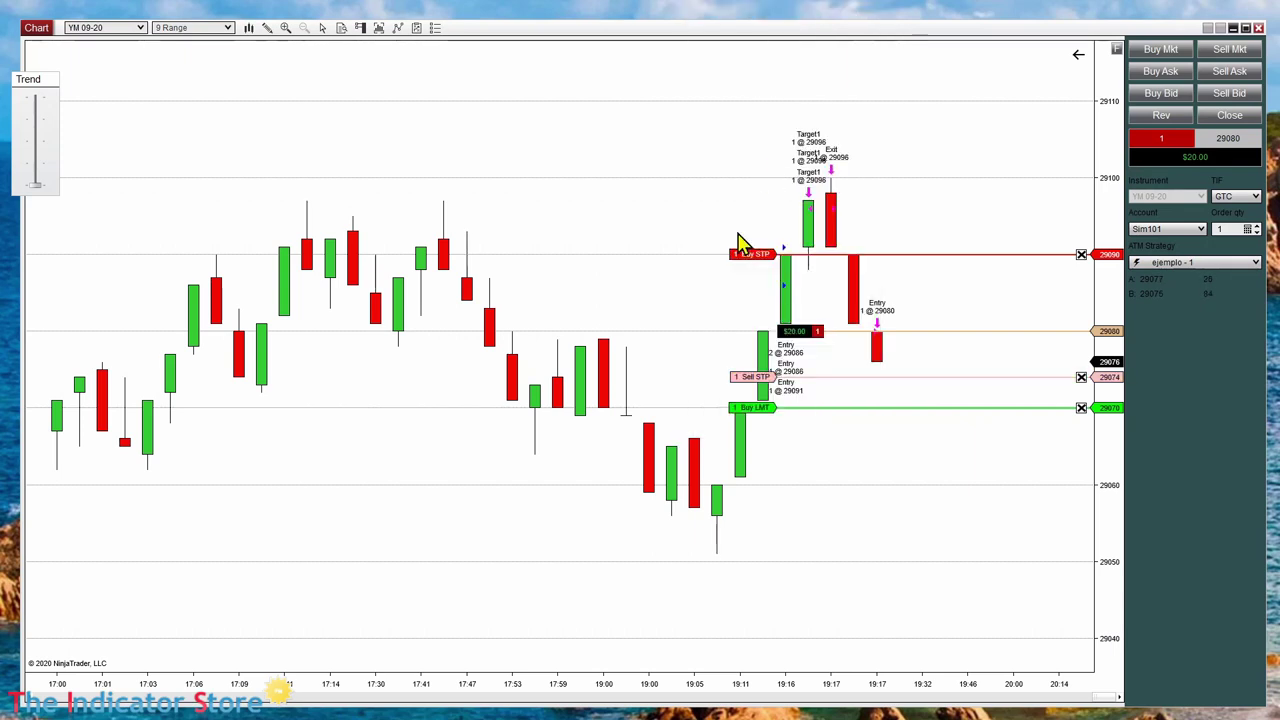
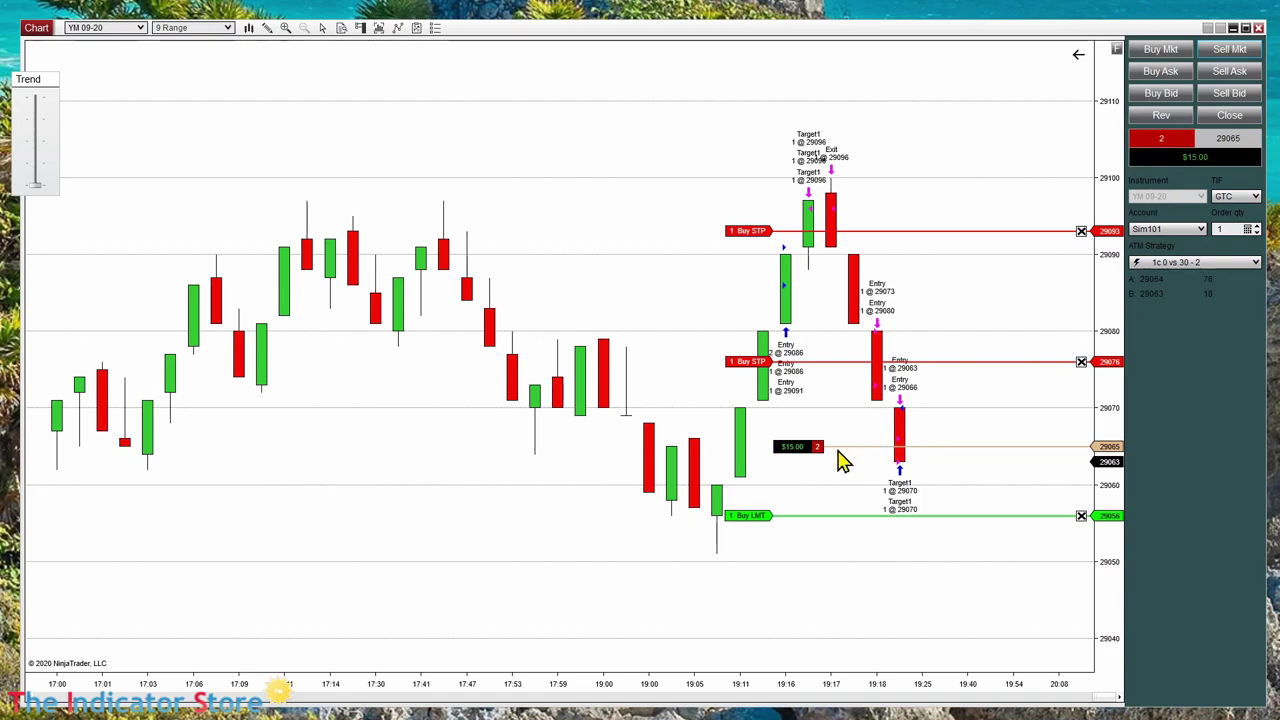
Check which strategies are active in the ATM strategy list as the short position's orders fill.
left_click(1257, 263)
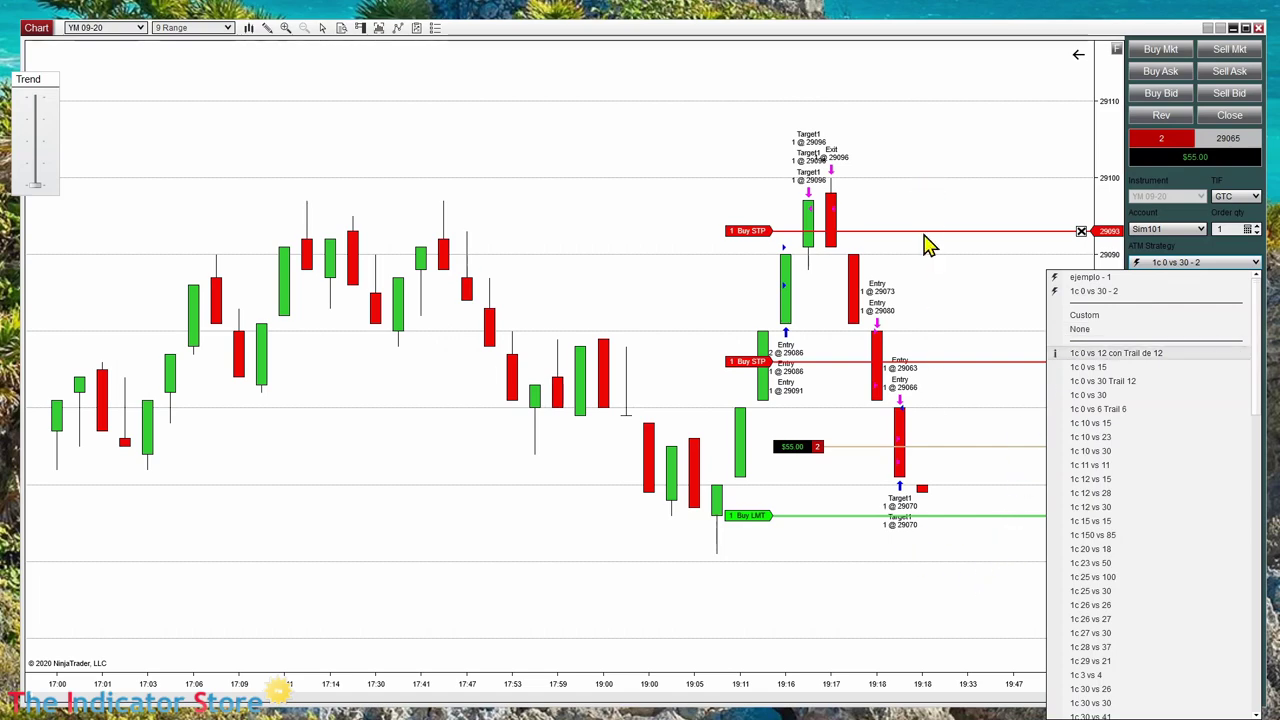
left_click(937, 566)
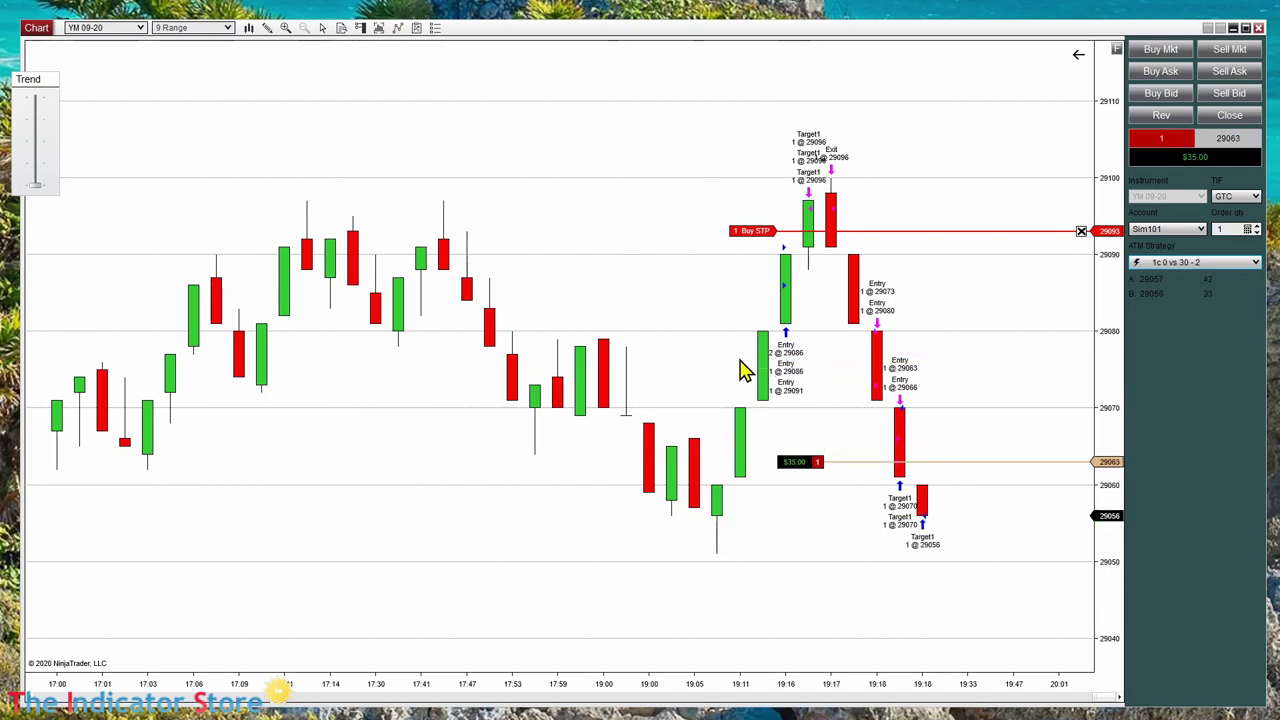
left_click(1257, 263)
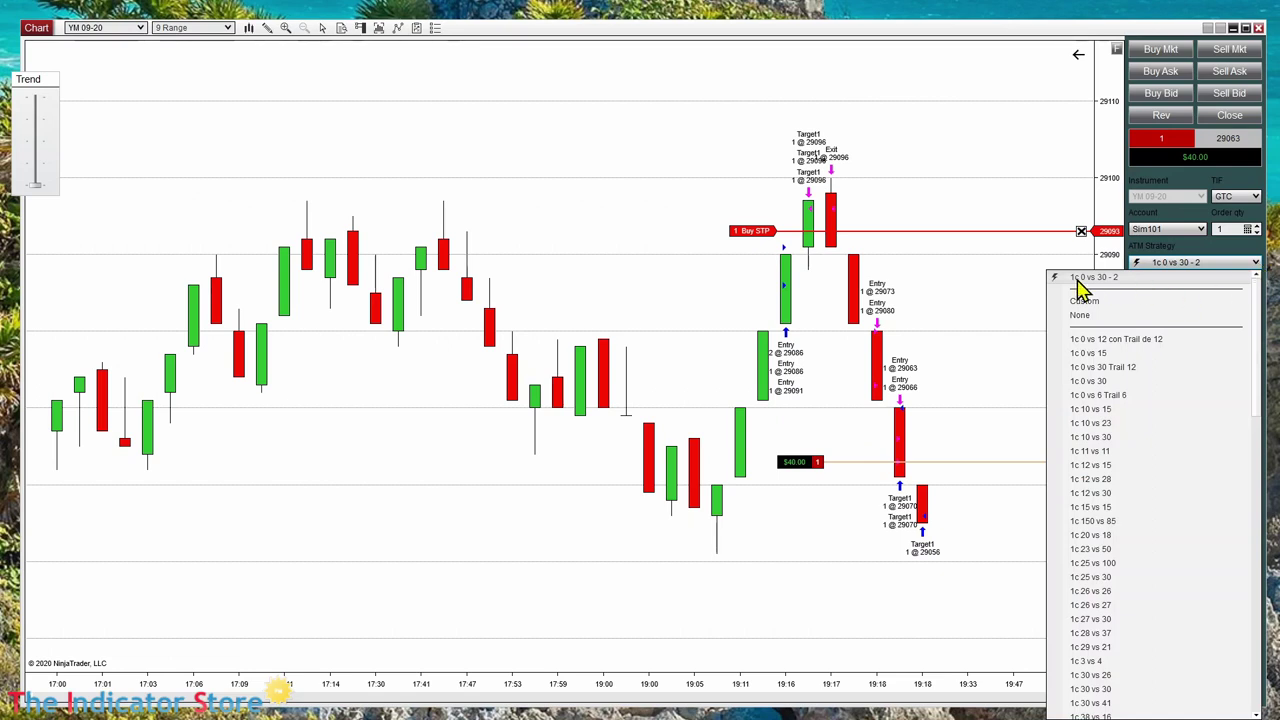
left_click(965, 335)
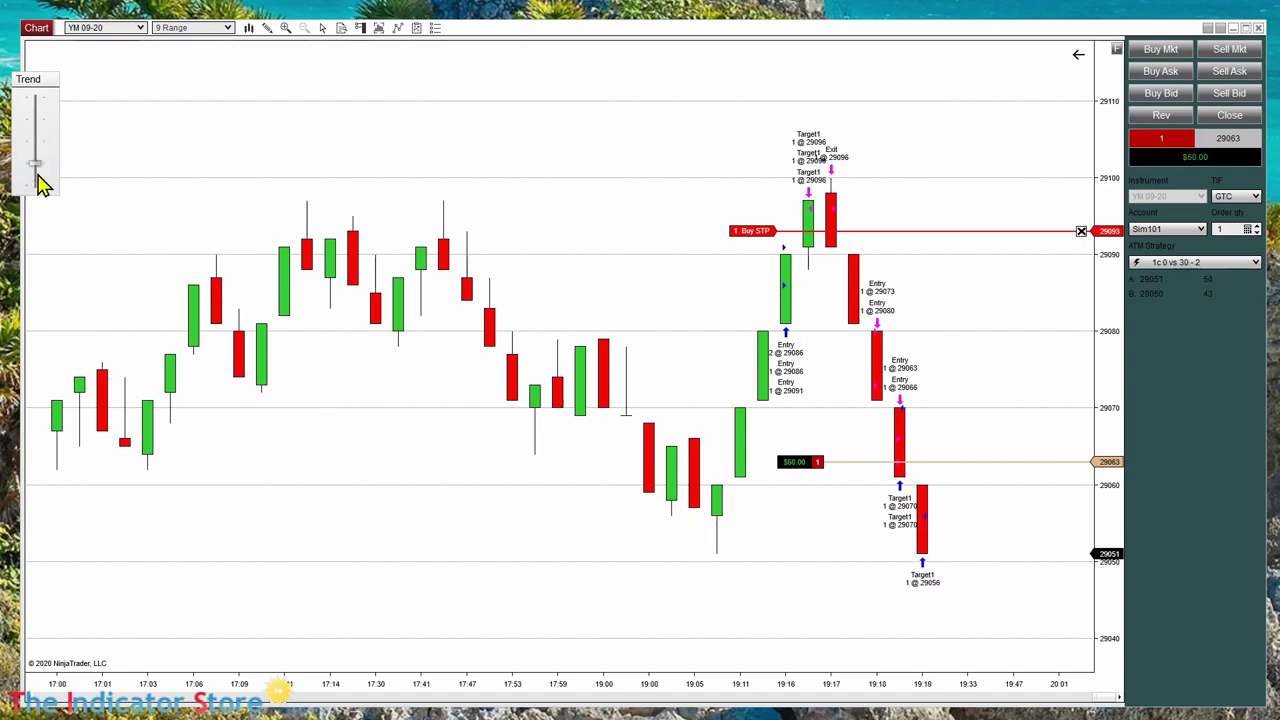
Return the simulated trend to neutral and close the remaining short position.
left_click_drag(37, 163, 37, 140)
left_click(1230, 115)
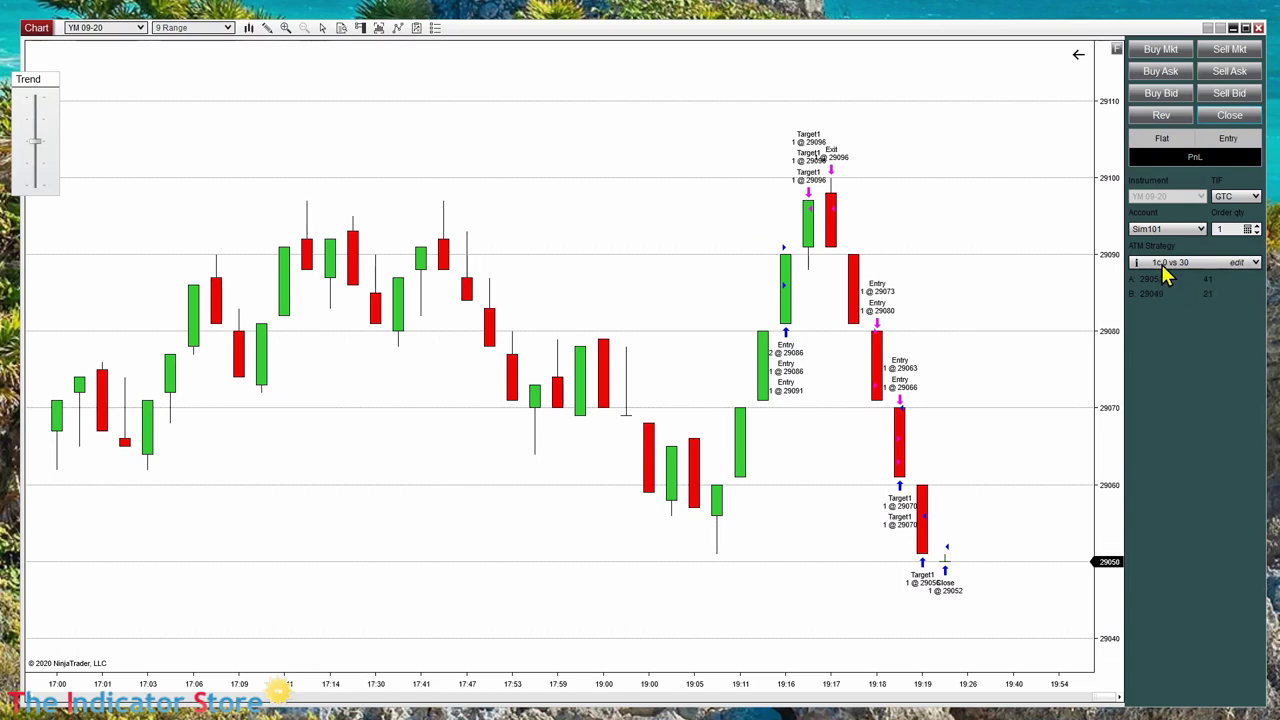
Set Chart Trader's ATM strategy selection mode to "Keep selected ATM strategy template on order submission".
right_click(1172, 316)
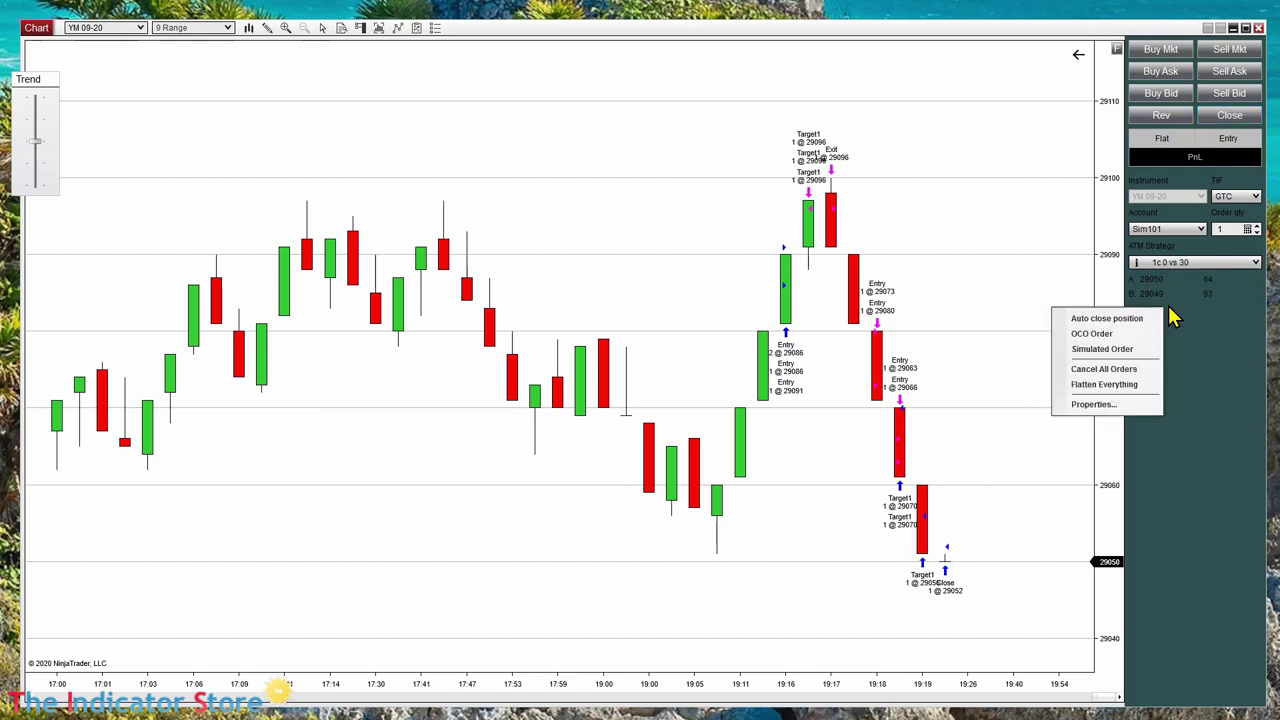
left_click(1151, 407)
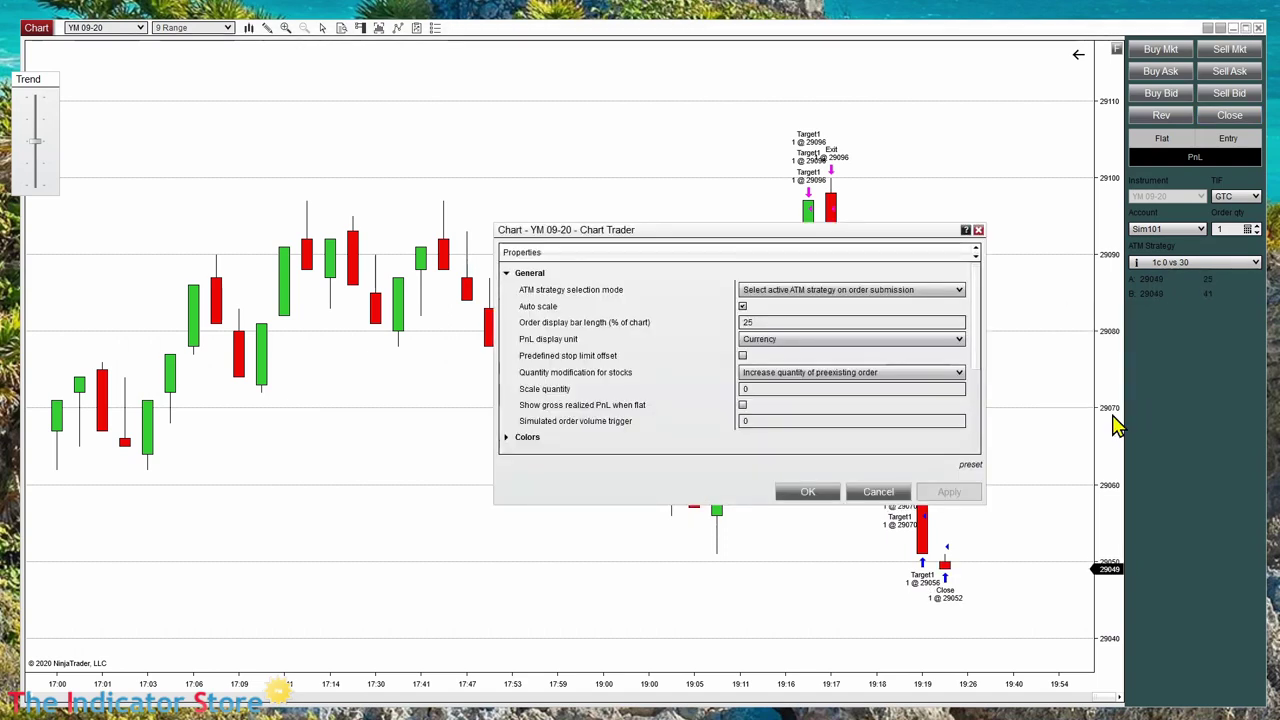
left_click(830, 290)
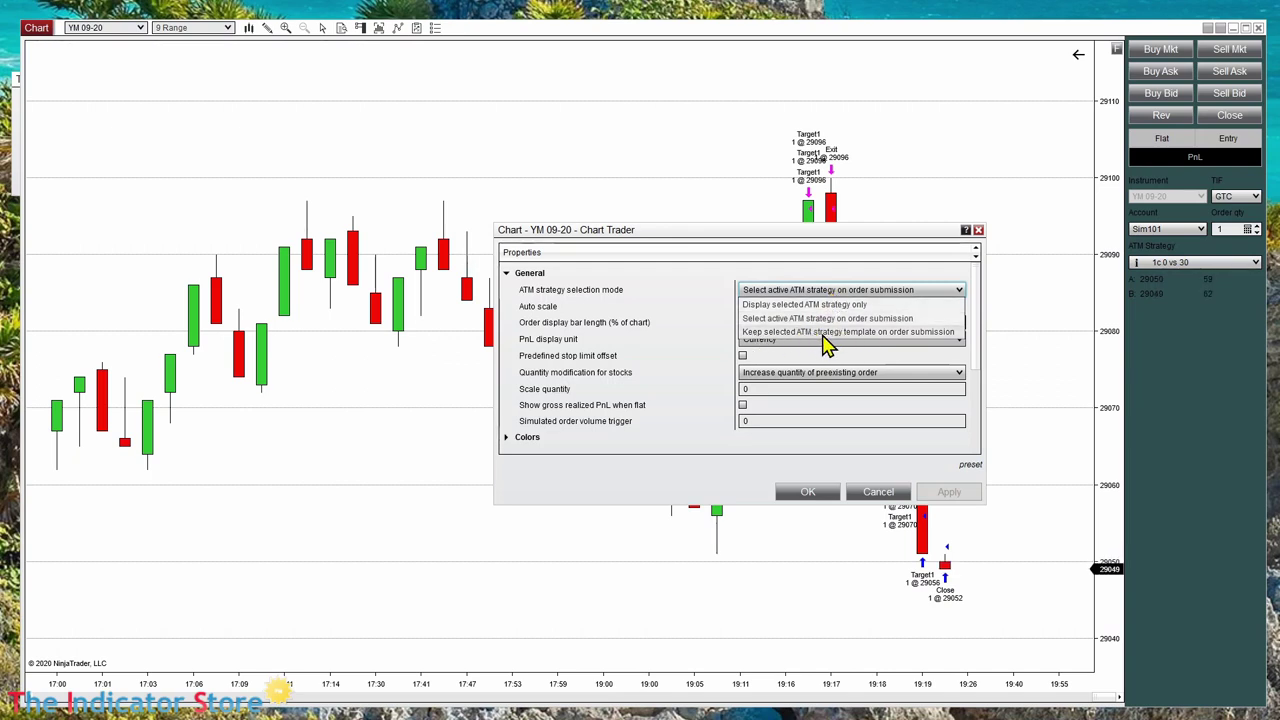
left_click(823, 333)
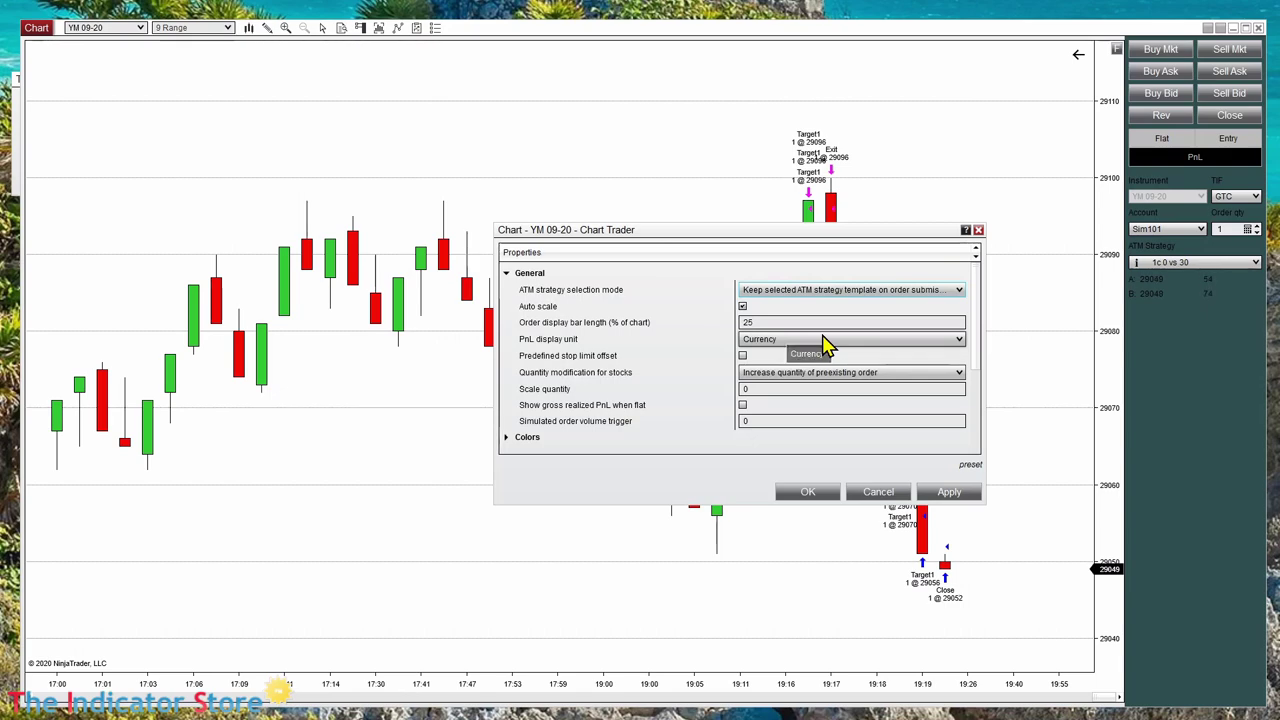
left_click(822, 493)
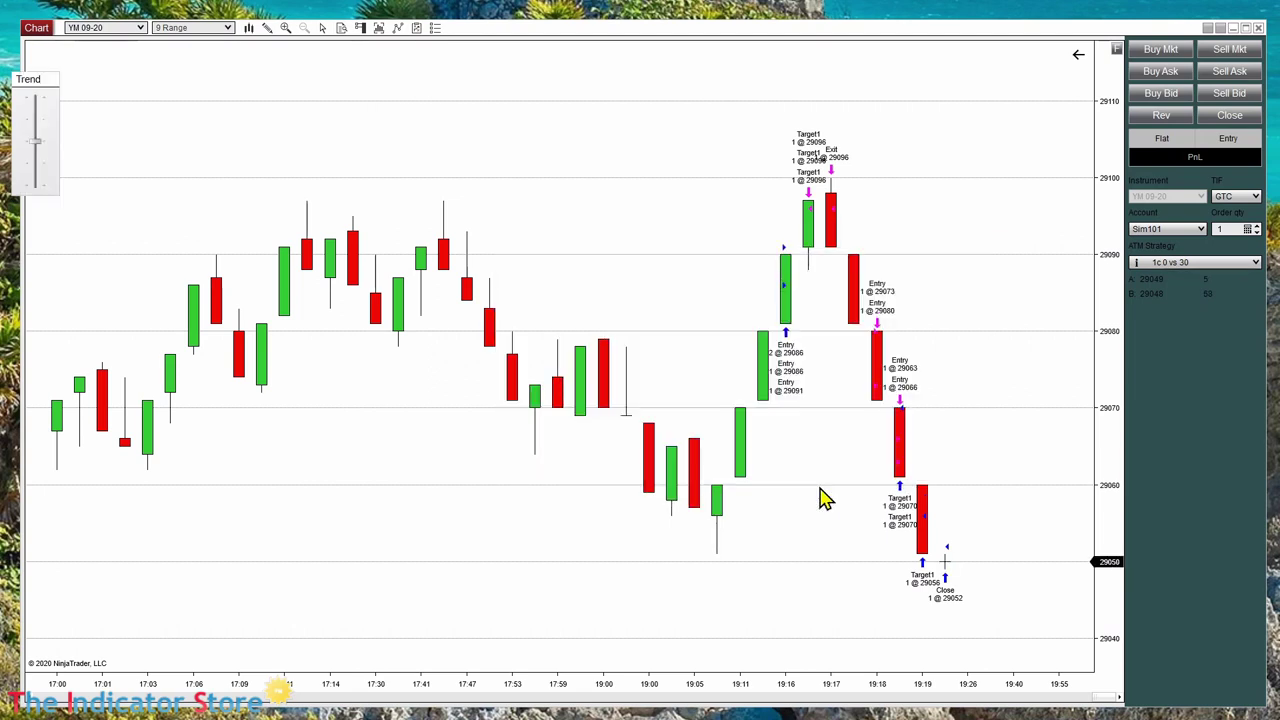
Raise the simulated trend to its maximum and select the 1c 10 vs 15 ATM strategy template.
mouse_move(37, 148)
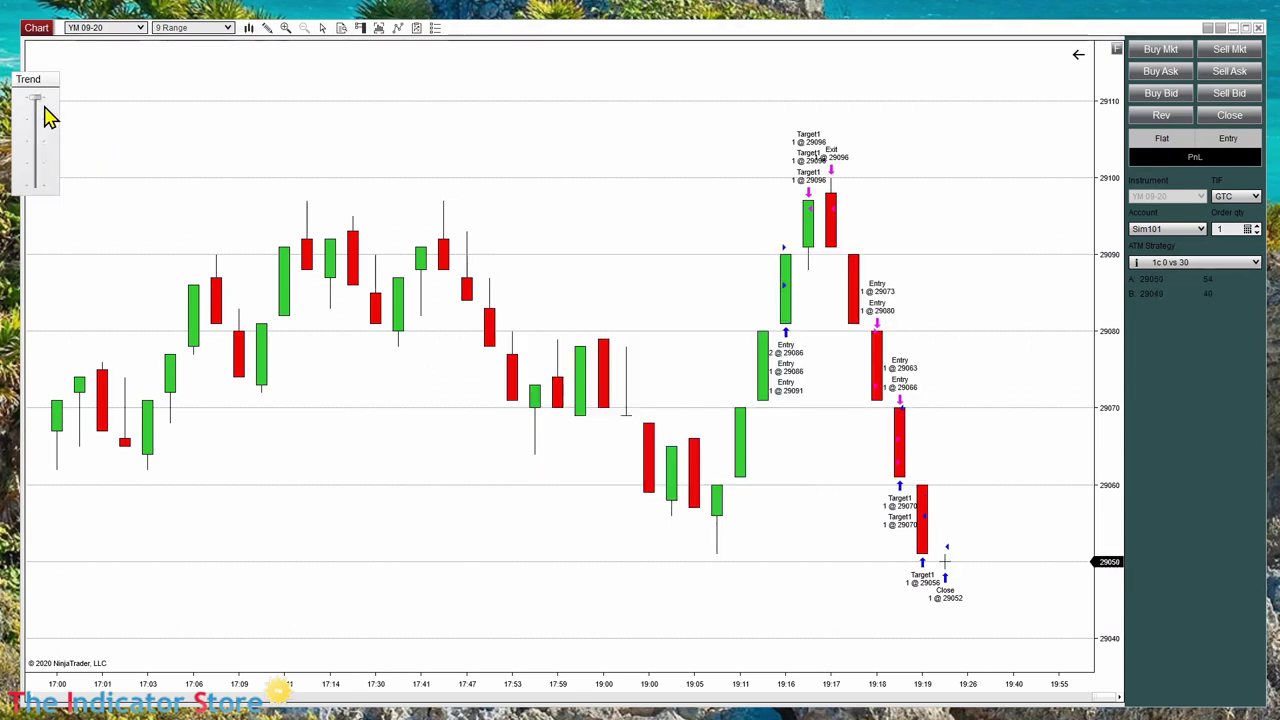
left_click(1254, 262)
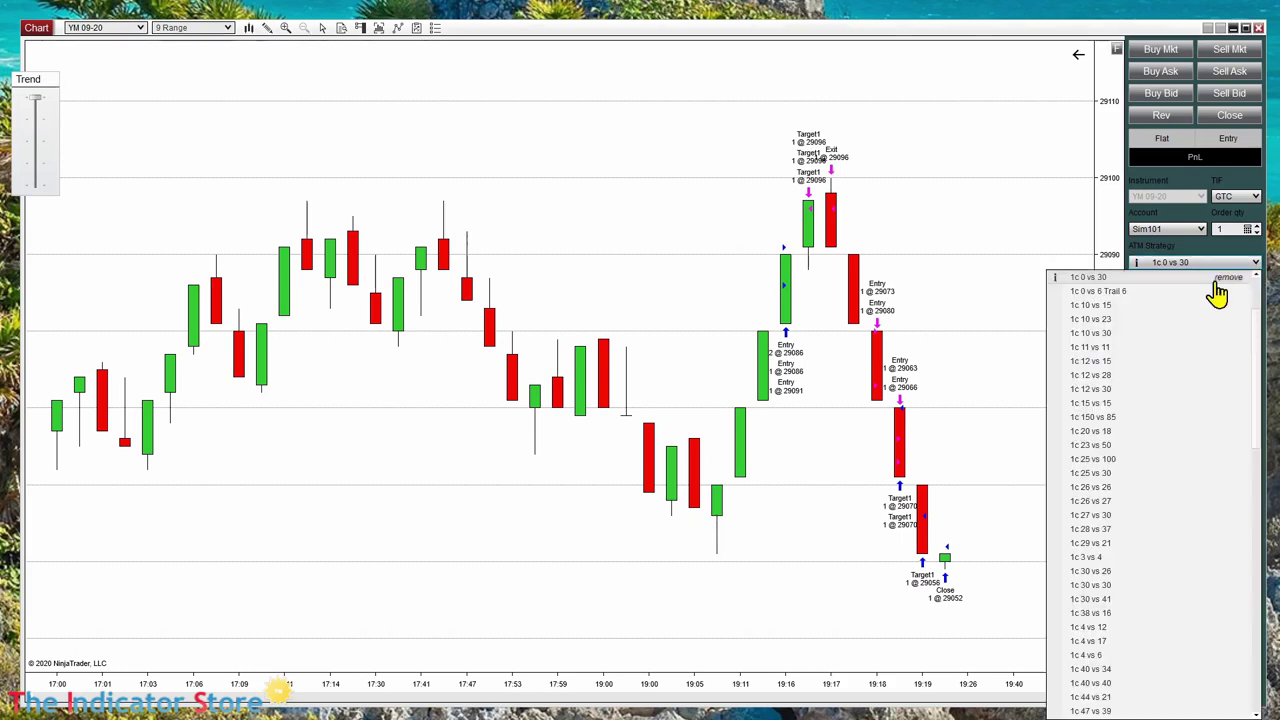
left_click(1116, 306)
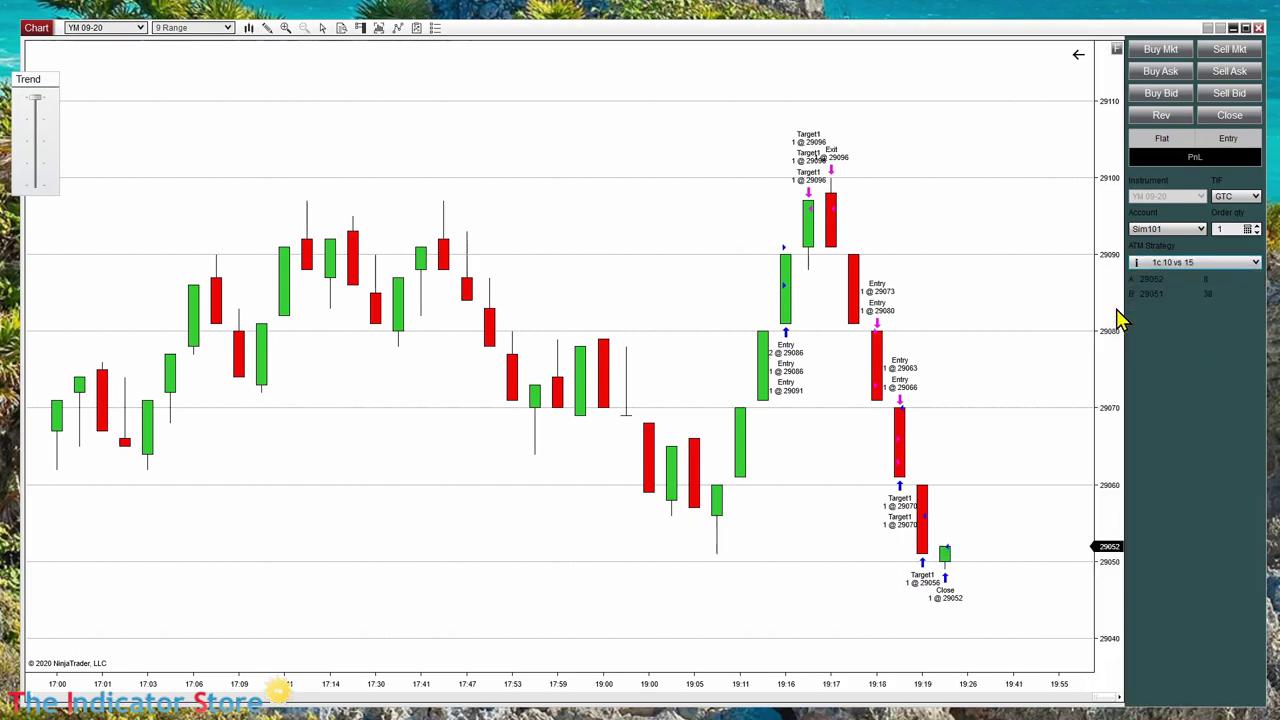
Buy one contract at market twice with the 1c 10 vs 15 template and check the ATM list for active strategies.
left_click(1162, 52)
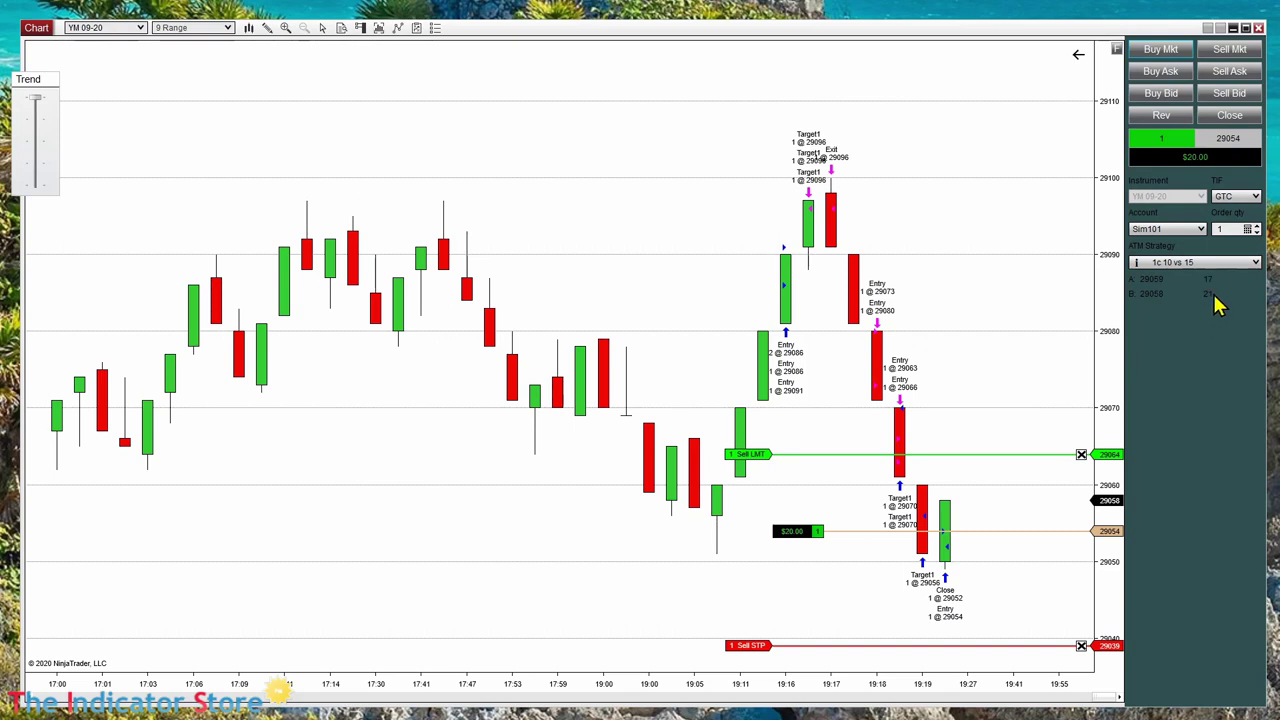
left_click(1172, 52)
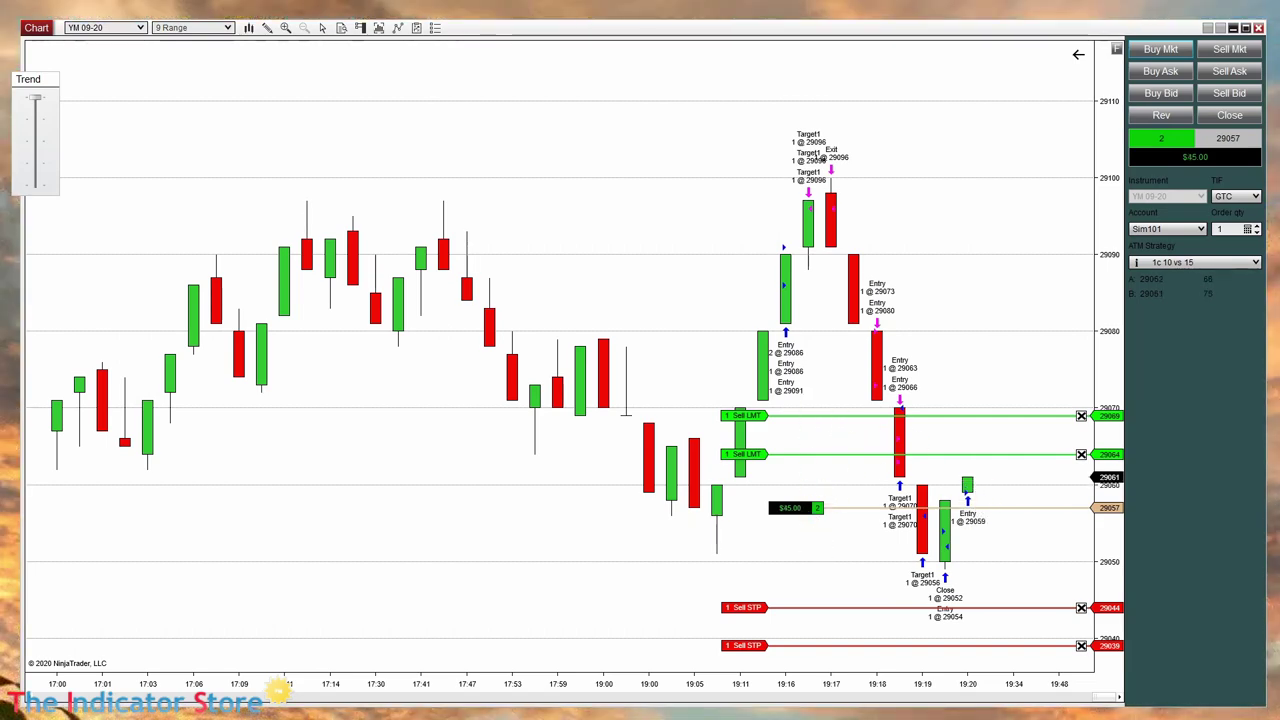
left_click(1256, 265)
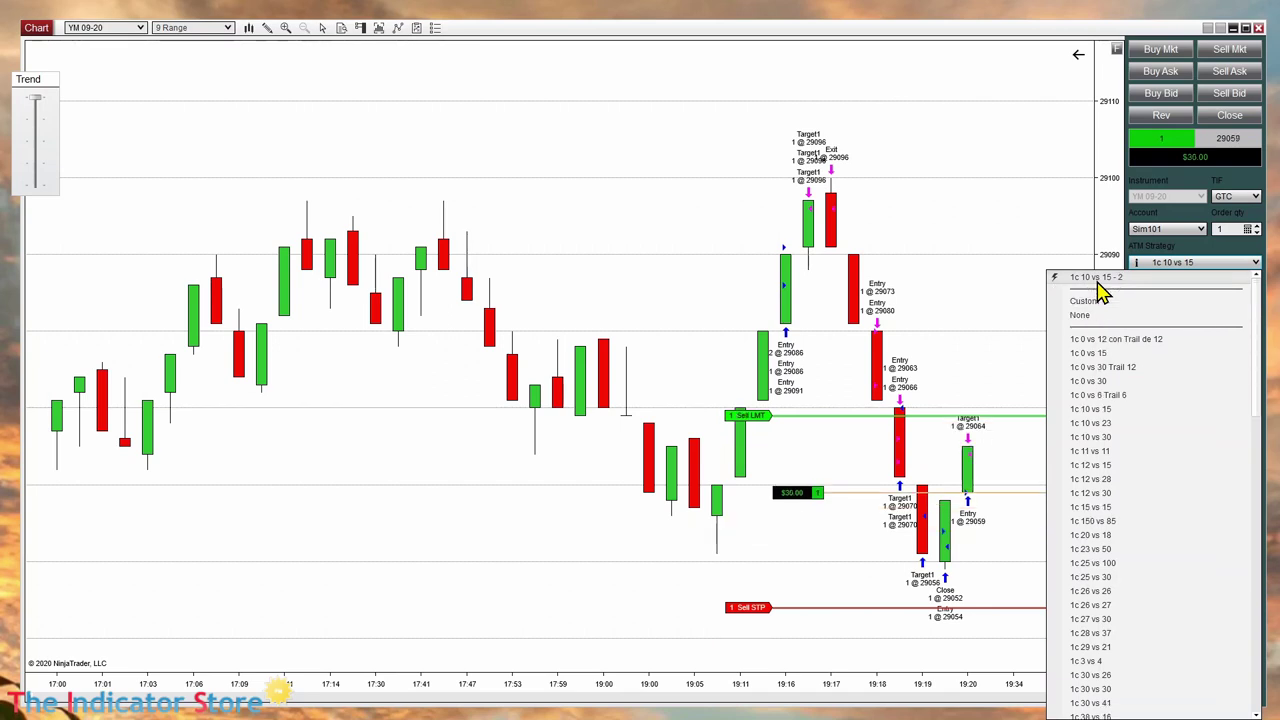
left_click(965, 238)
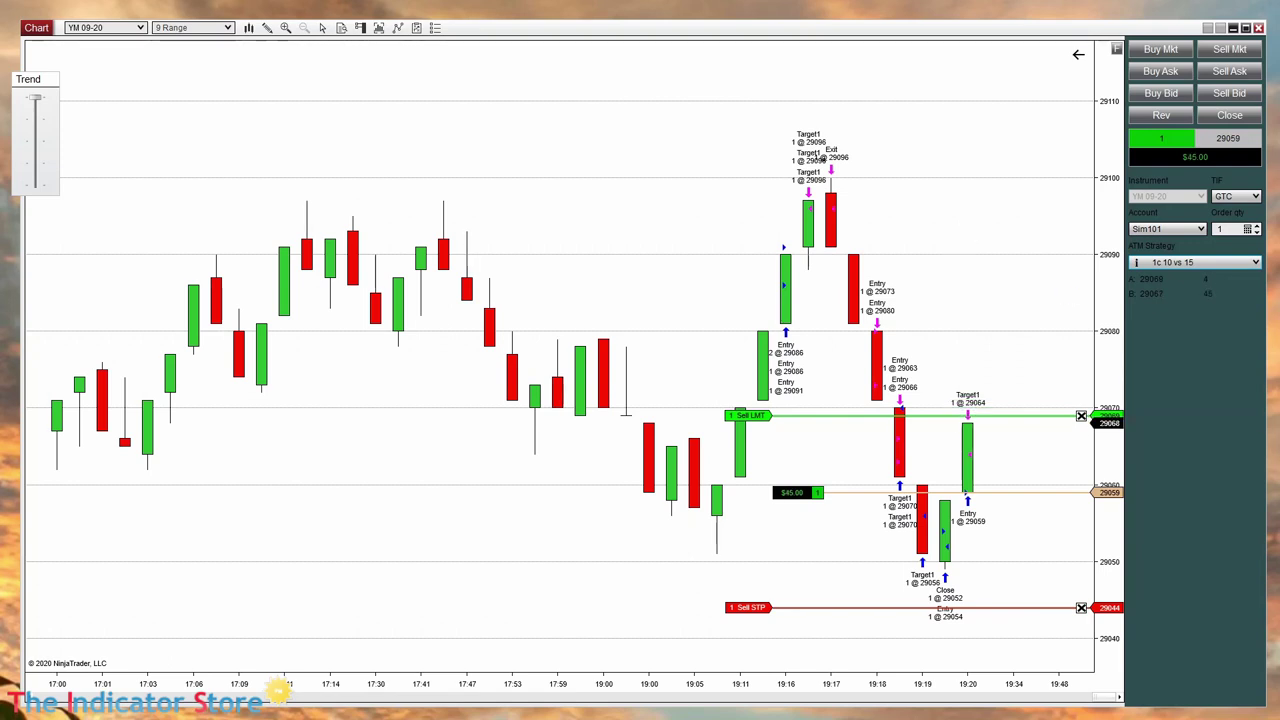
Review the ATM strategy selection mode options in the Chart Trader properties without changing them.
right_click(1140, 377)
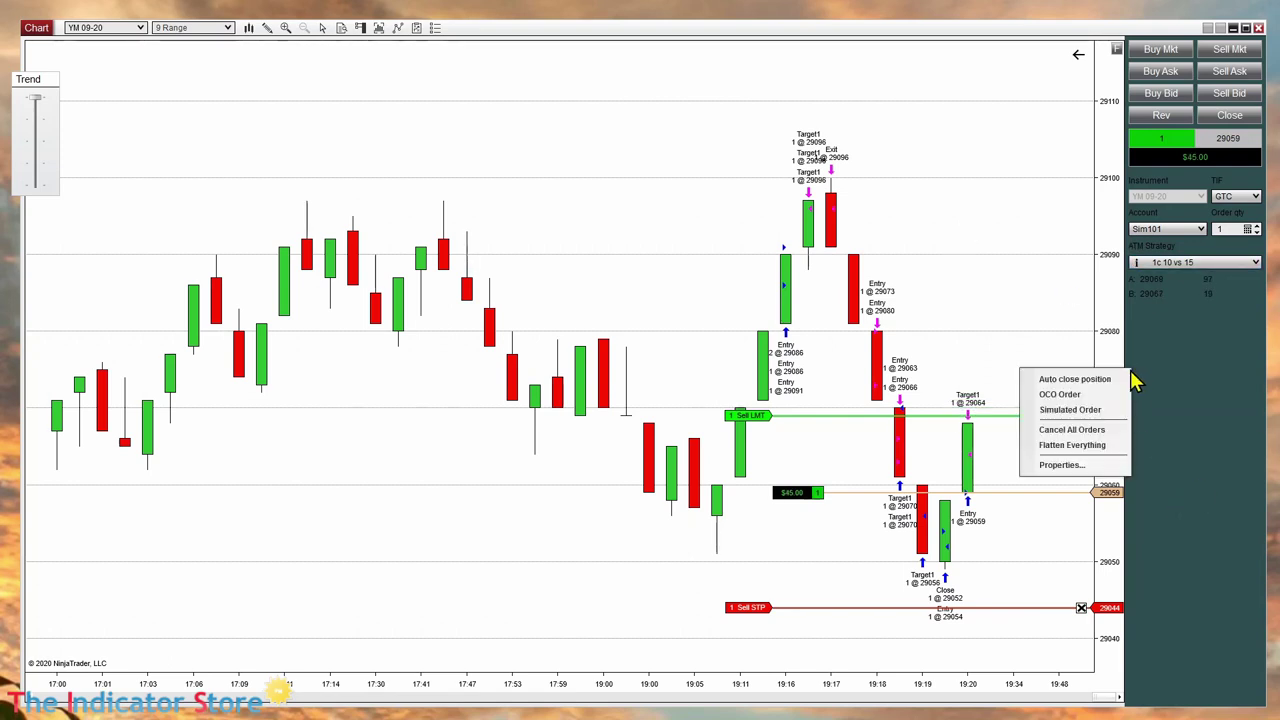
left_click(1092, 467)
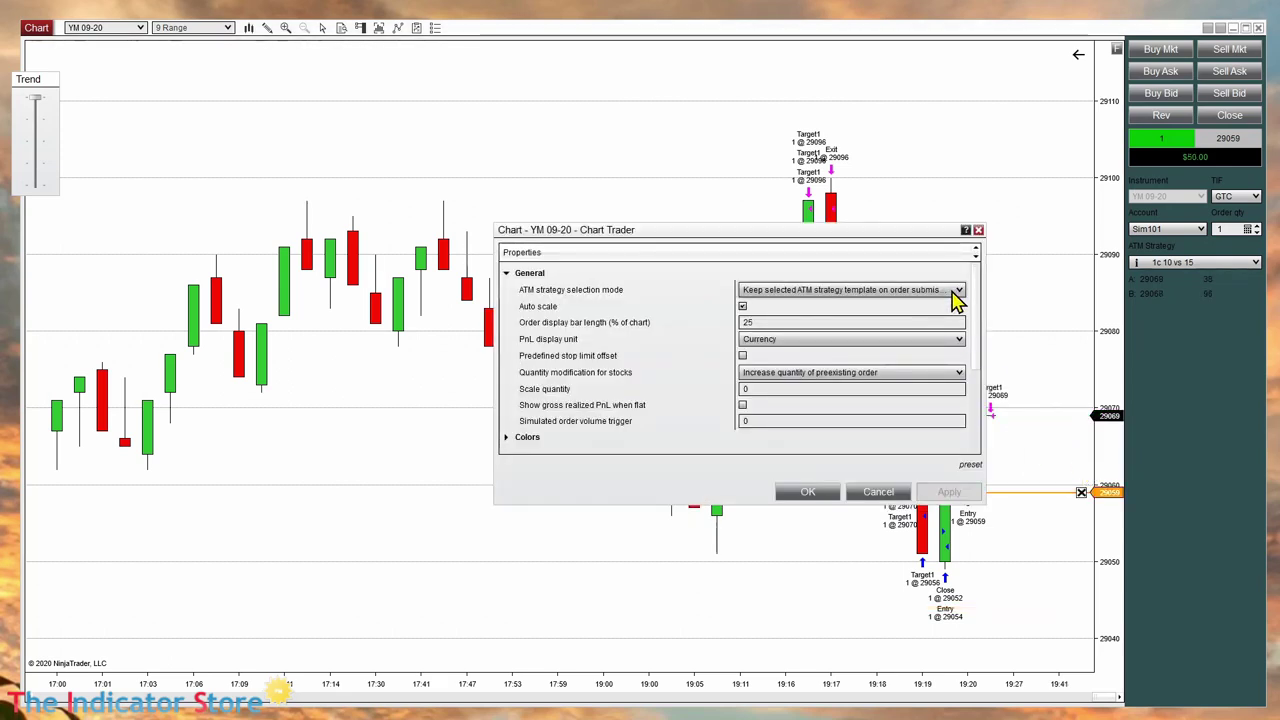
left_click(957, 290)
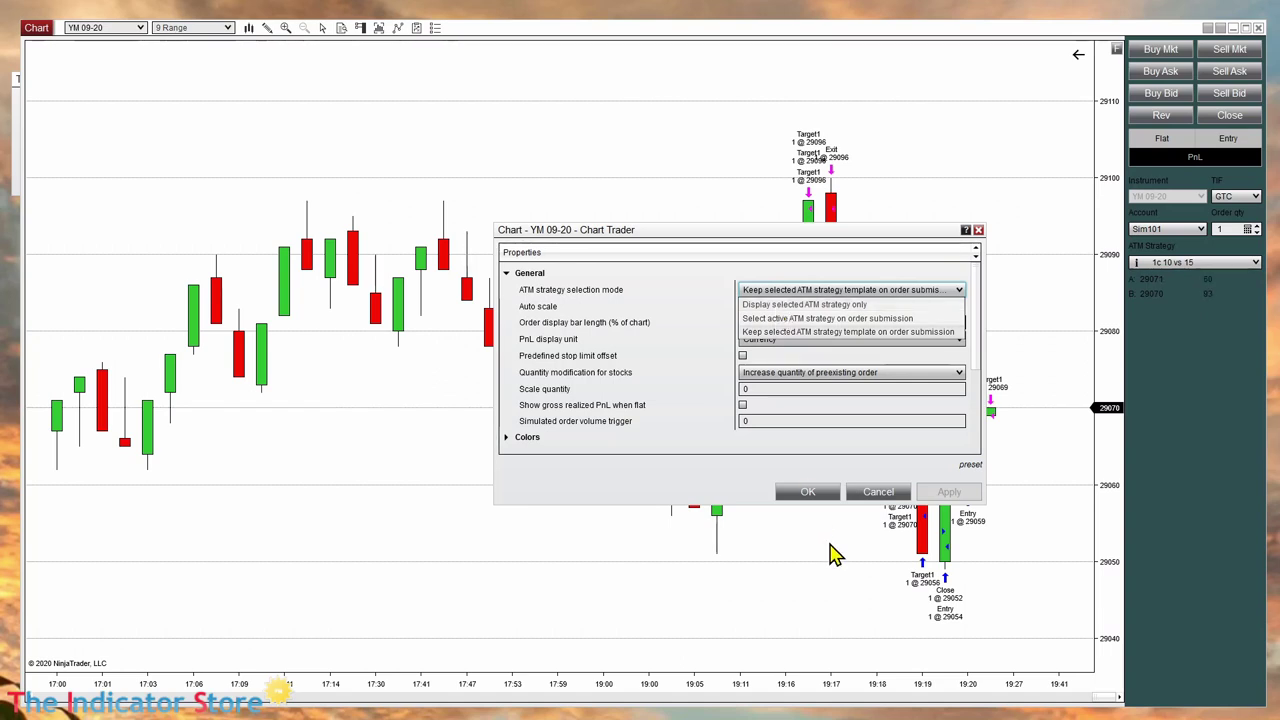
left_click(835, 497)
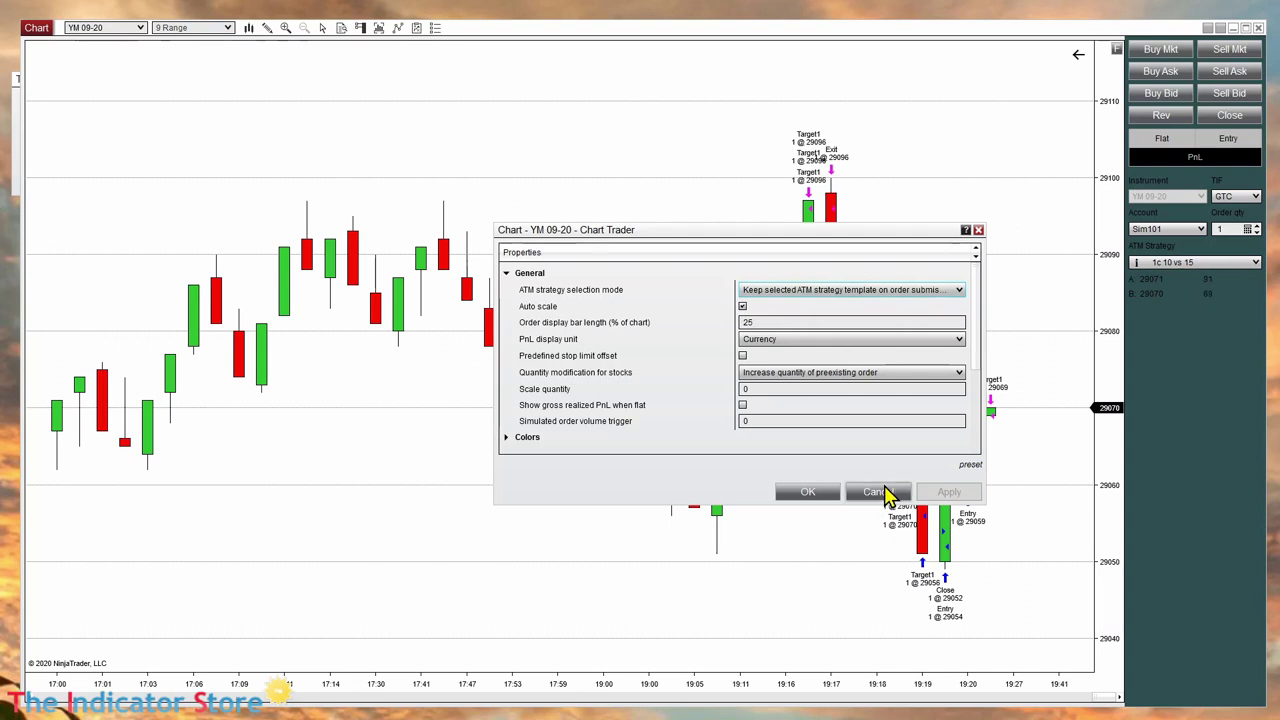
left_click(880, 492)
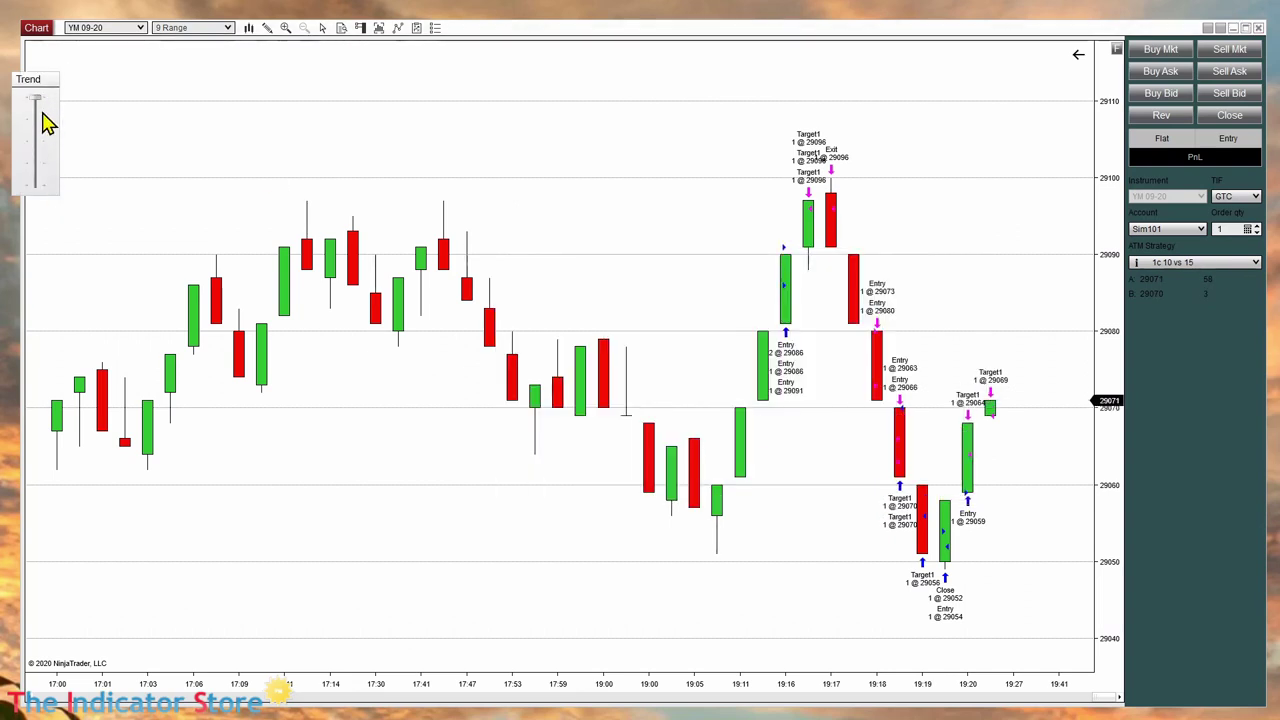
Return the simulated trend to neutral, and place a duplicate of the narrowed YM 09-20 chart beside the original.
left_click_drag(33, 100, 40, 142)
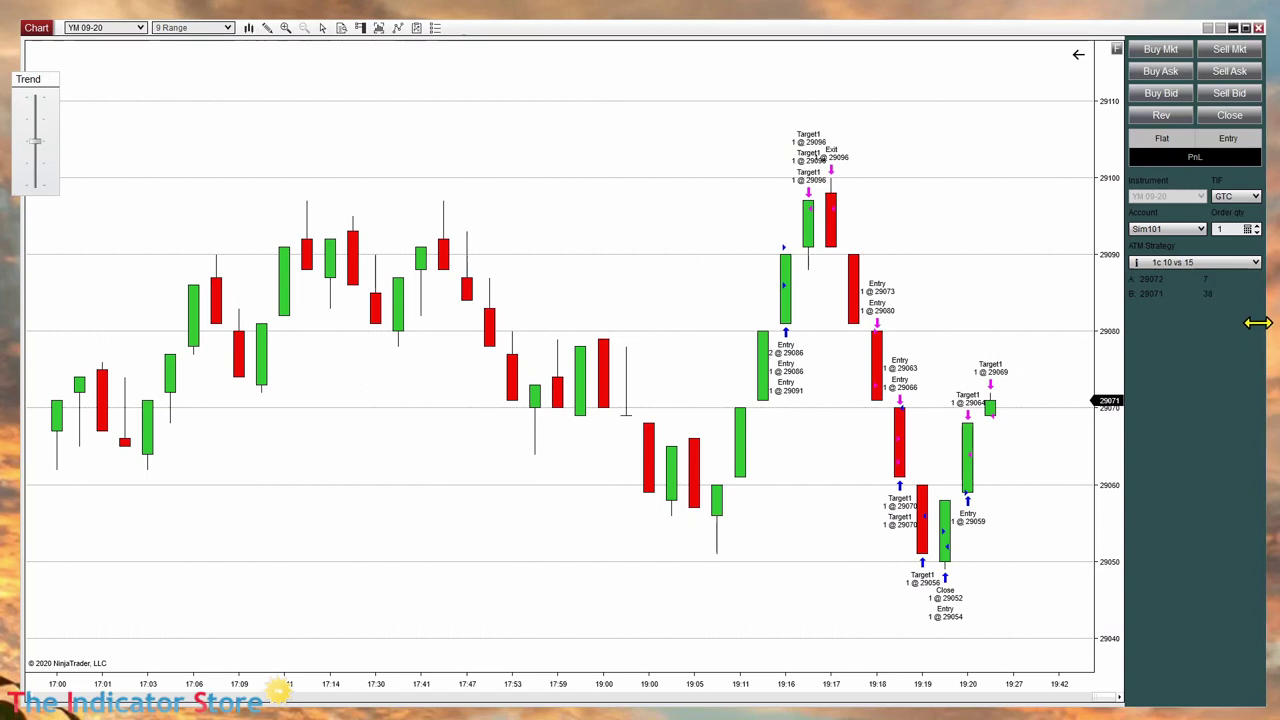
left_click_drag(1268, 334, 684, 362)
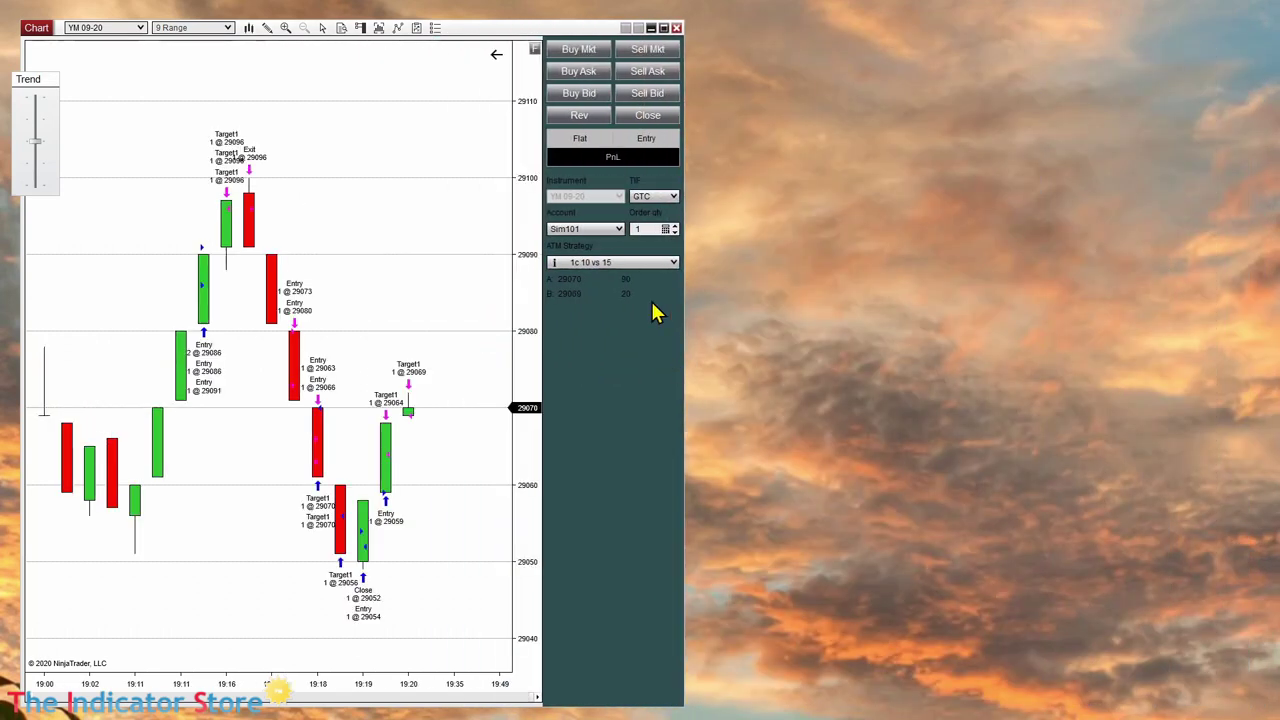
right_click(505, 37)
left_click(409, 45)
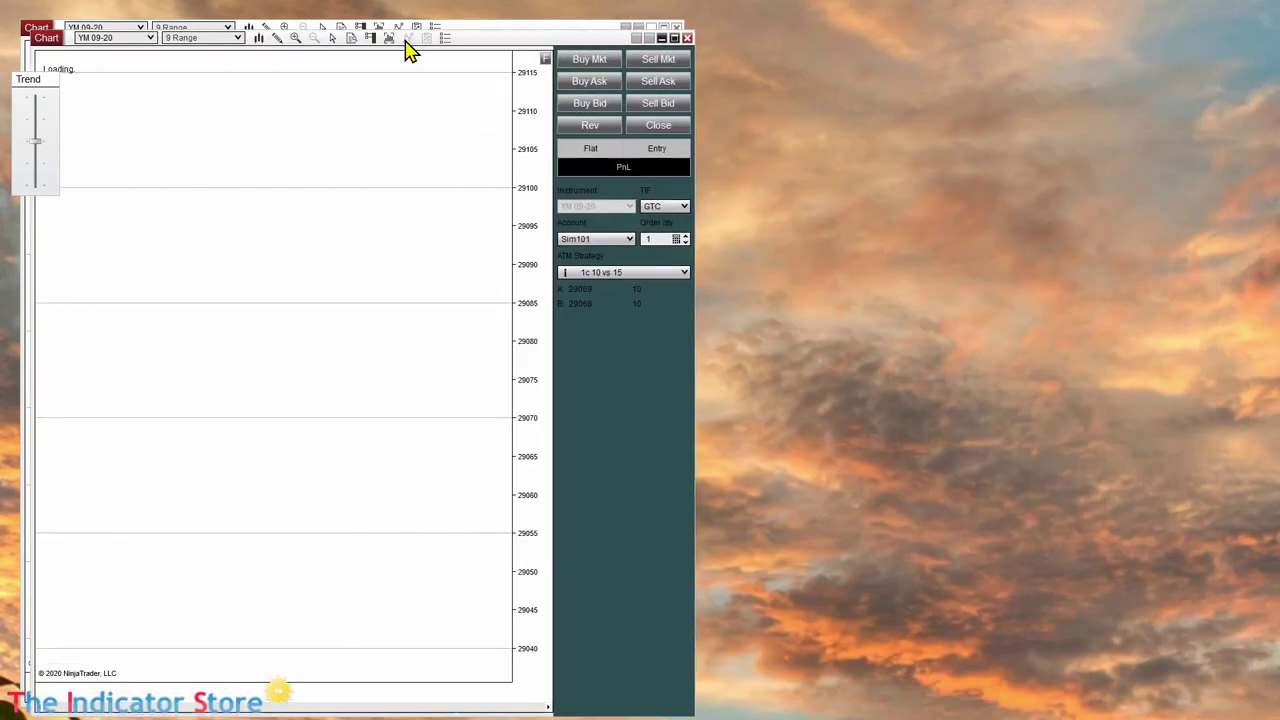
left_click_drag(437, 46, 1063, 37)
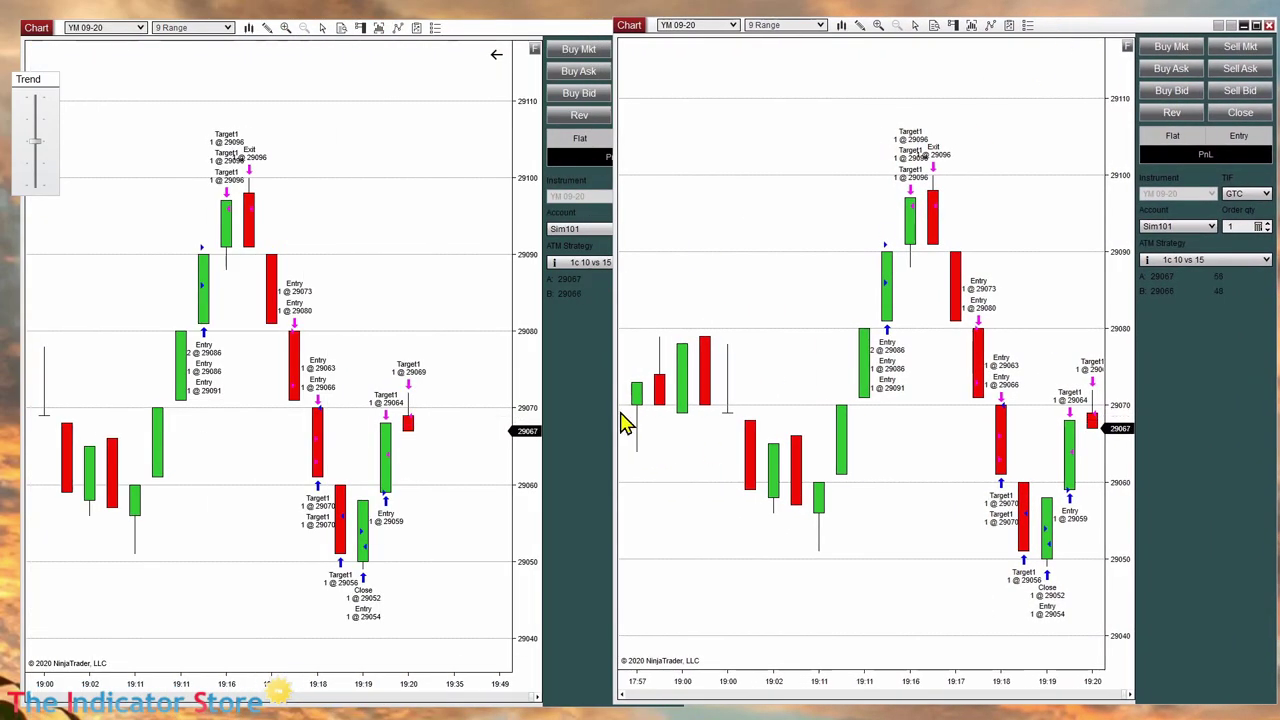
left_click_drag(612, 410, 687, 414)
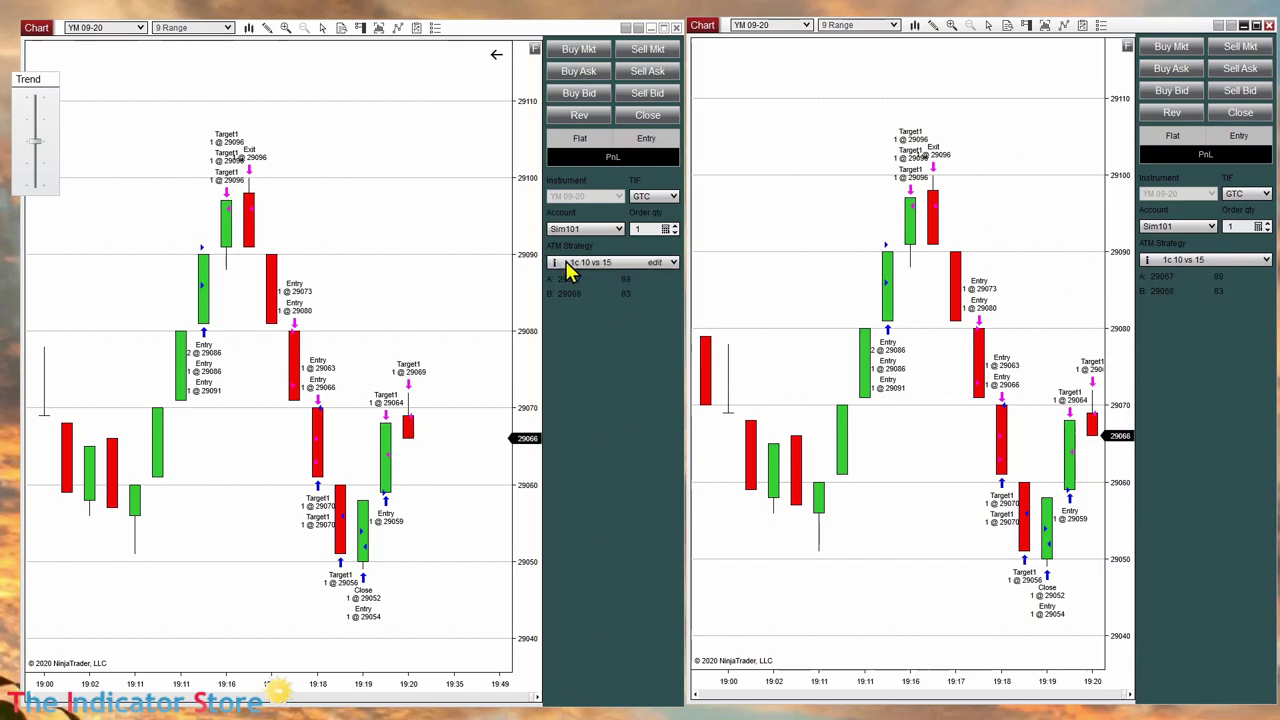
Select the 1c 20 vs 18 ATM strategy template in both the original and the duplicate chart.
left_click(675, 264)
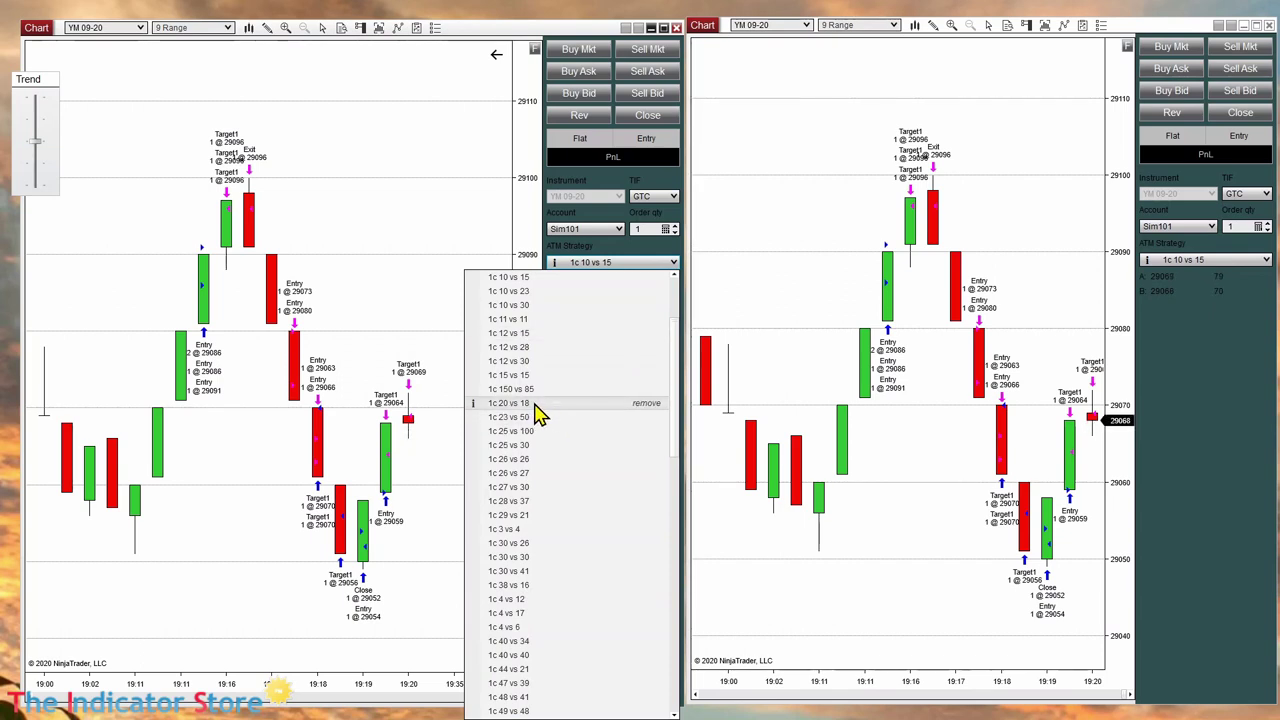
left_click(536, 406)
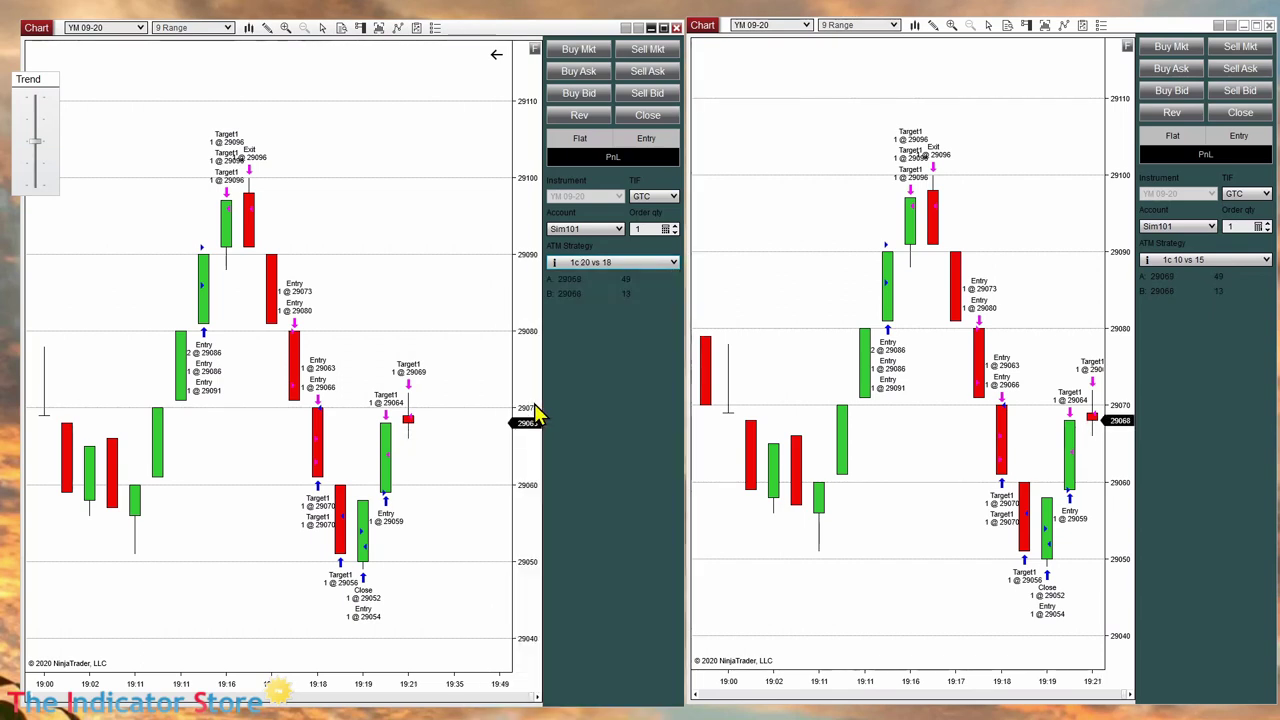
left_click(1265, 261)
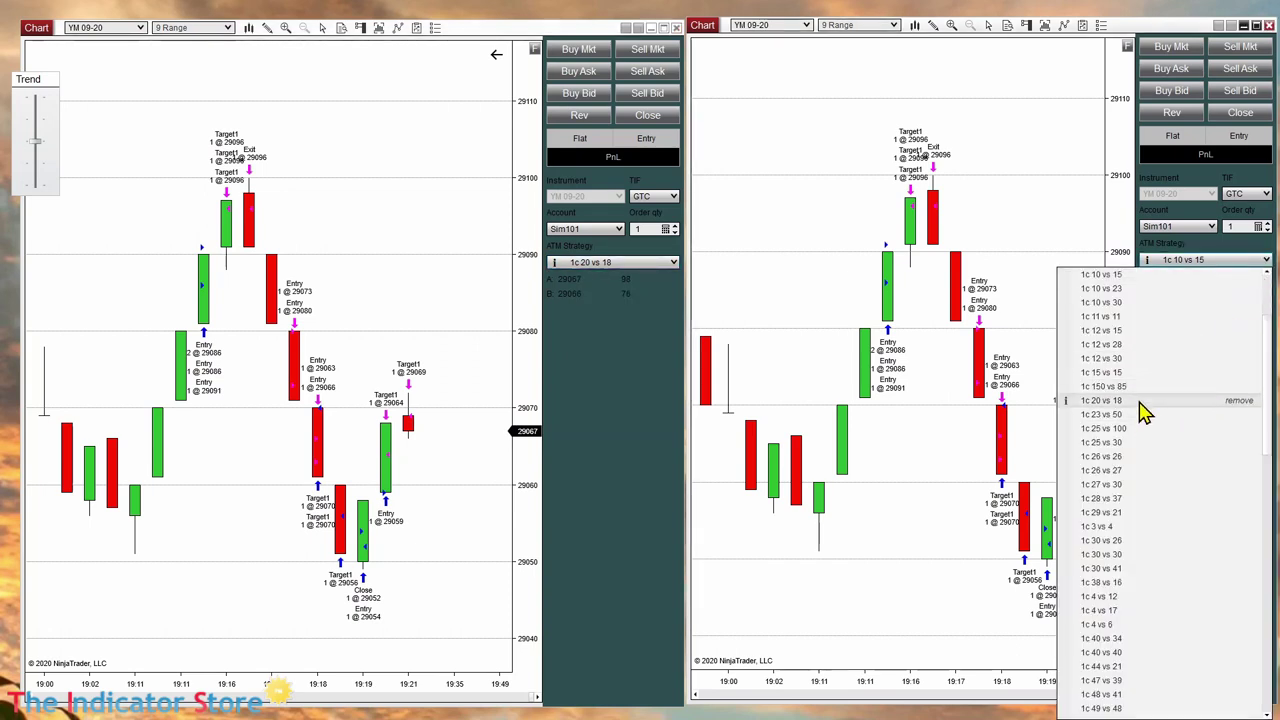
left_click(1138, 400)
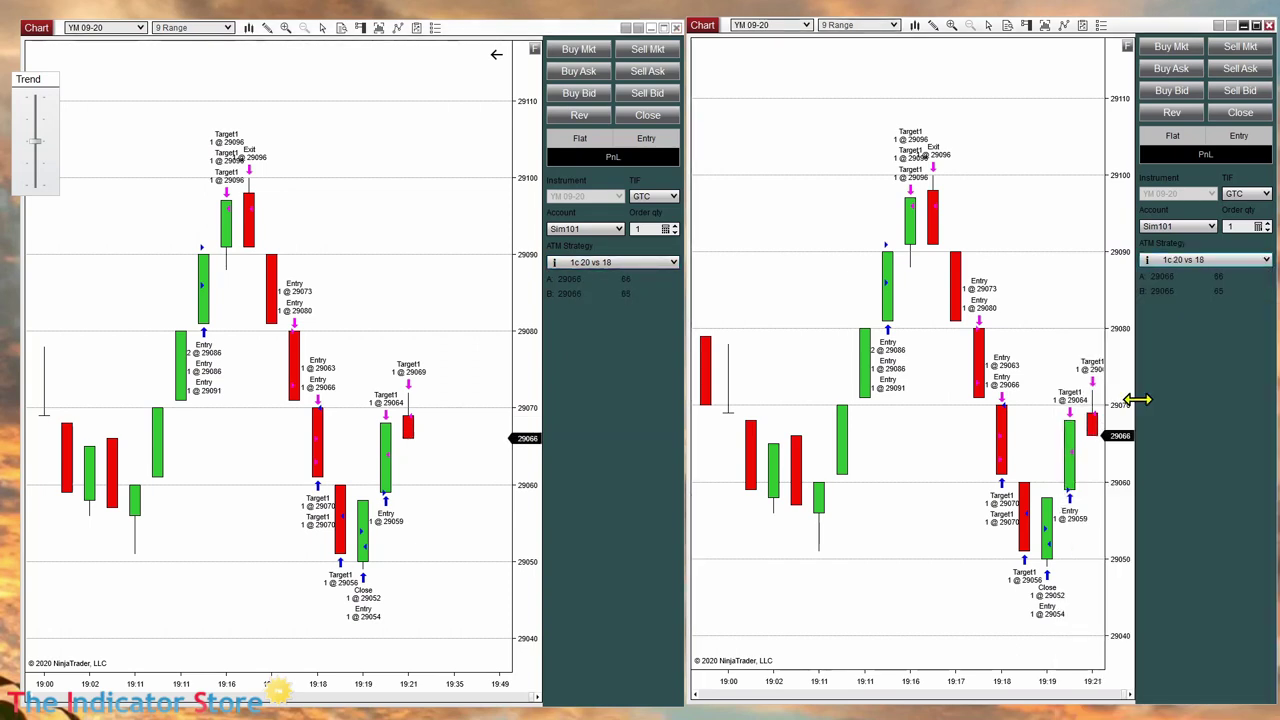
Buy one contract at market from the original chart and check the duplicate chart's ATM list for the active strategy.
left_click(579, 50)
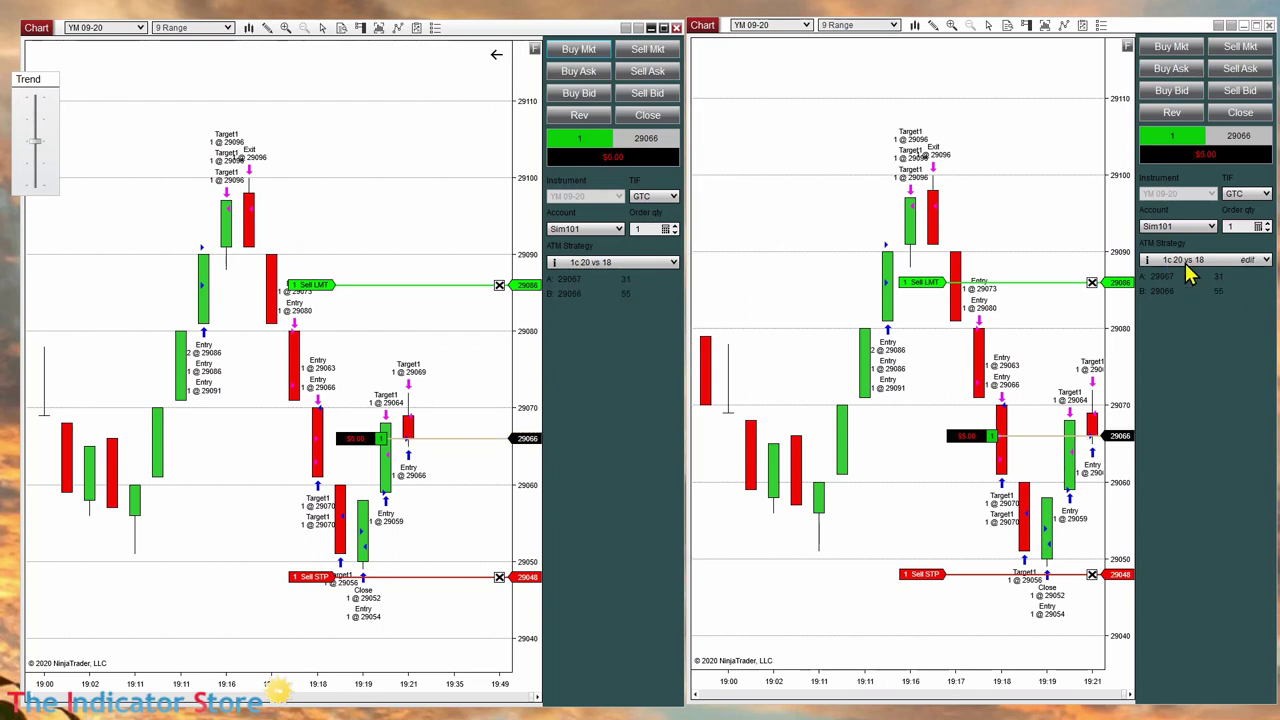
left_click(1268, 262)
scroll(1077, 326, "up", 3)
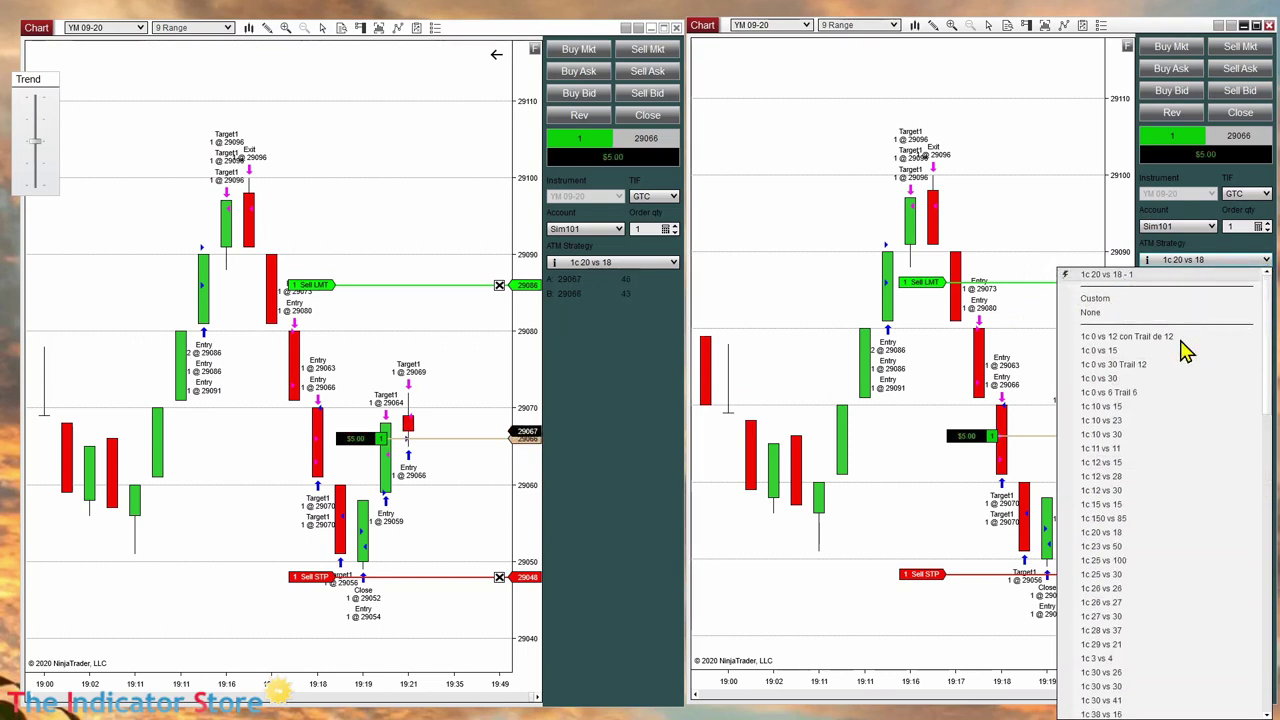
left_click(1068, 150)
Sell one contract at market from the duplicate chart using the 1c 20 vs 18 template.
right_click(1198, 400)
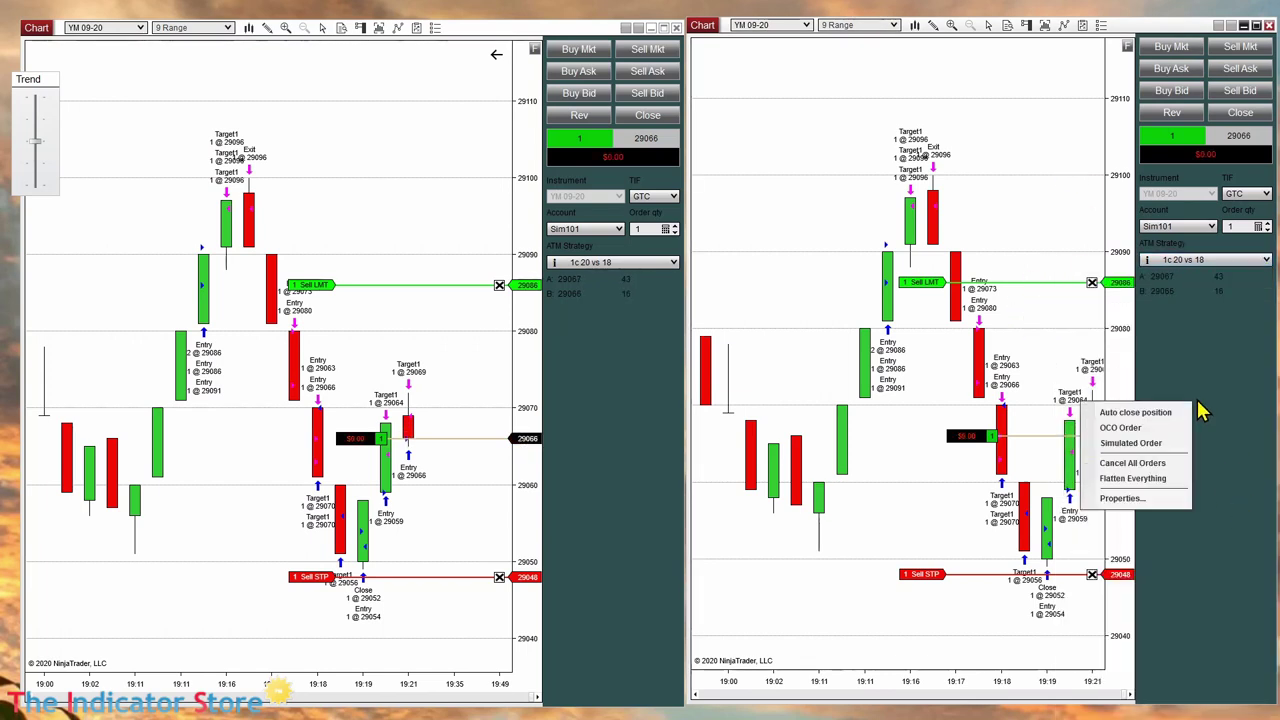
left_click(1145, 508)
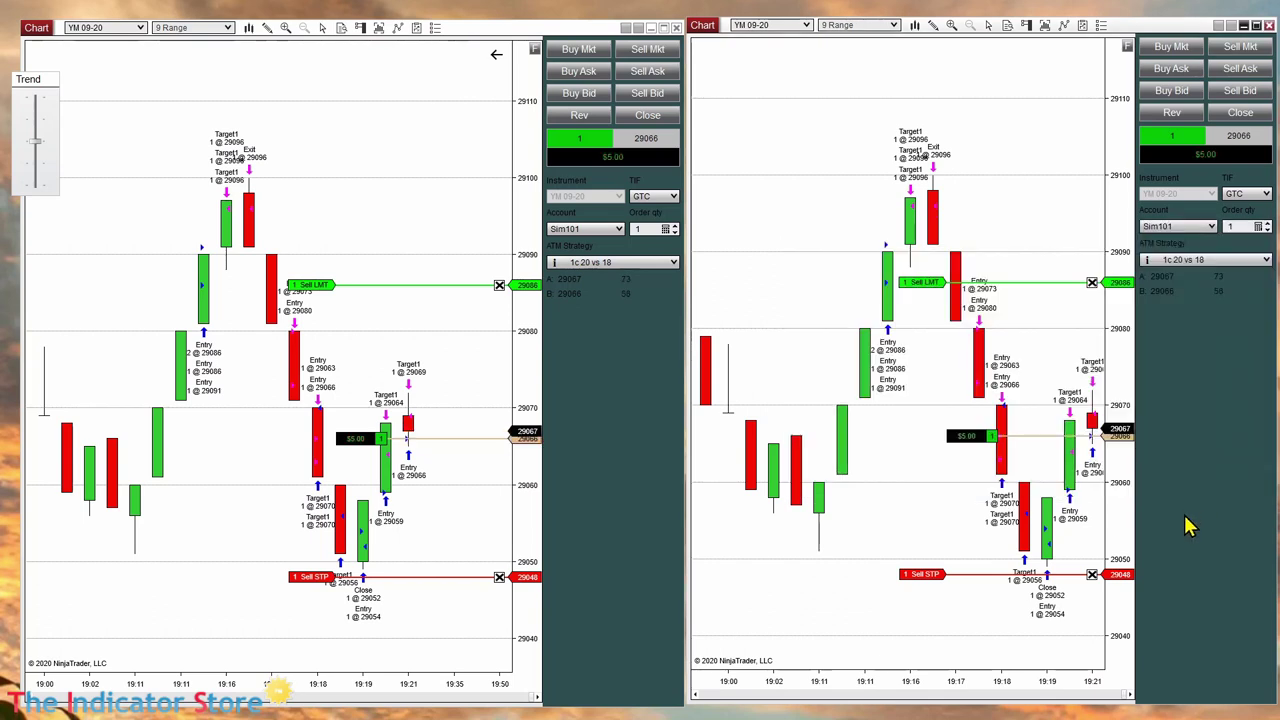
left_click(1188, 494)
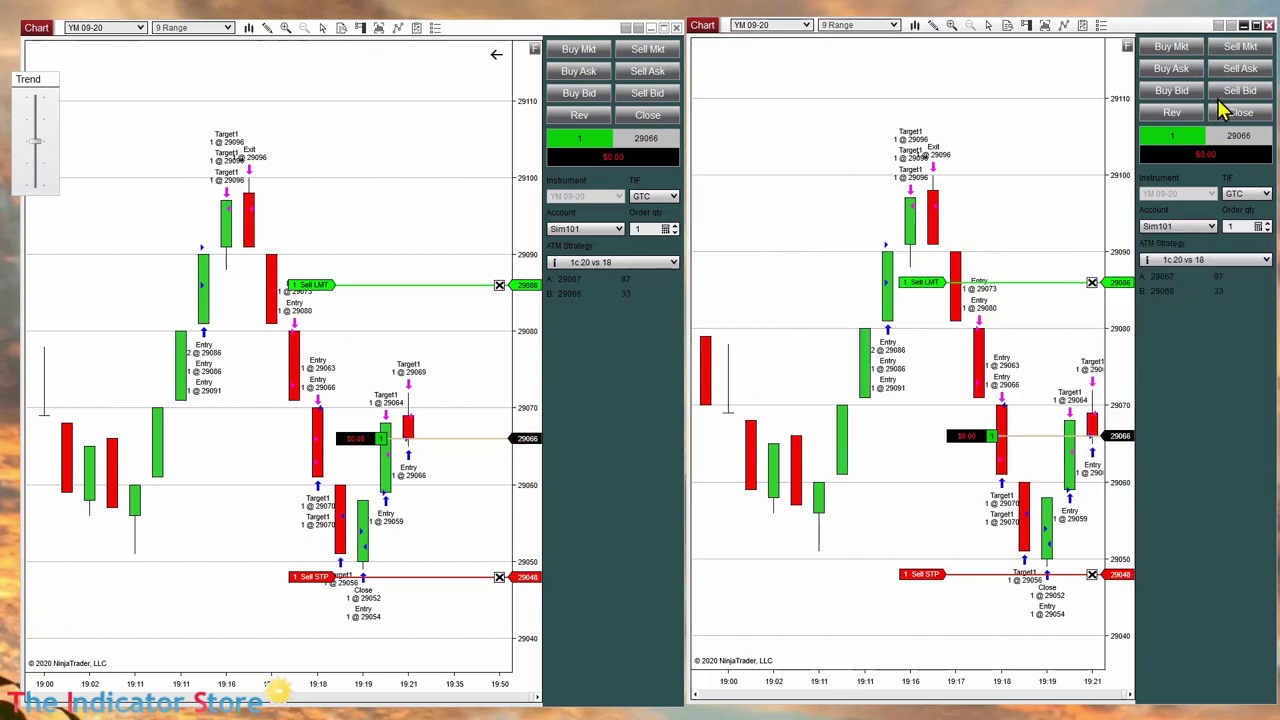
left_click(1238, 50)
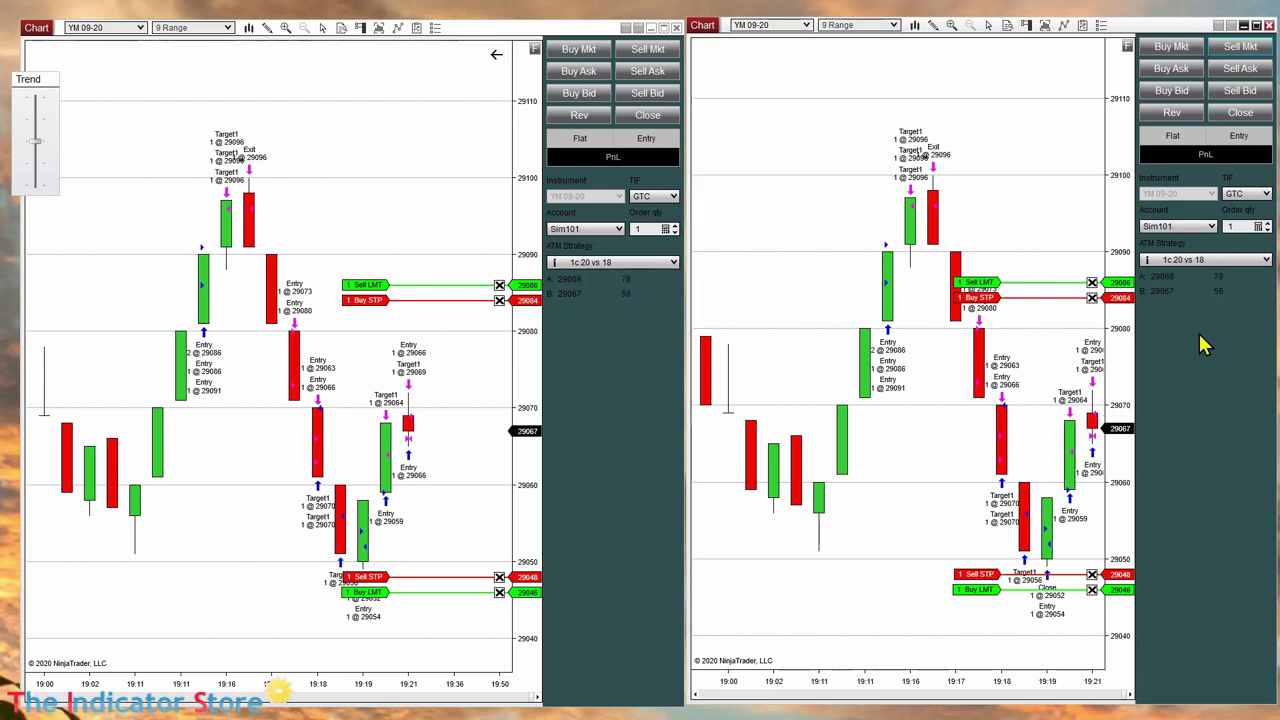
Set the duplicate chart's Chart Trader ATM strategy selection mode to Display selected ATM strategy only and accept the notice.
right_click(1069, 324)
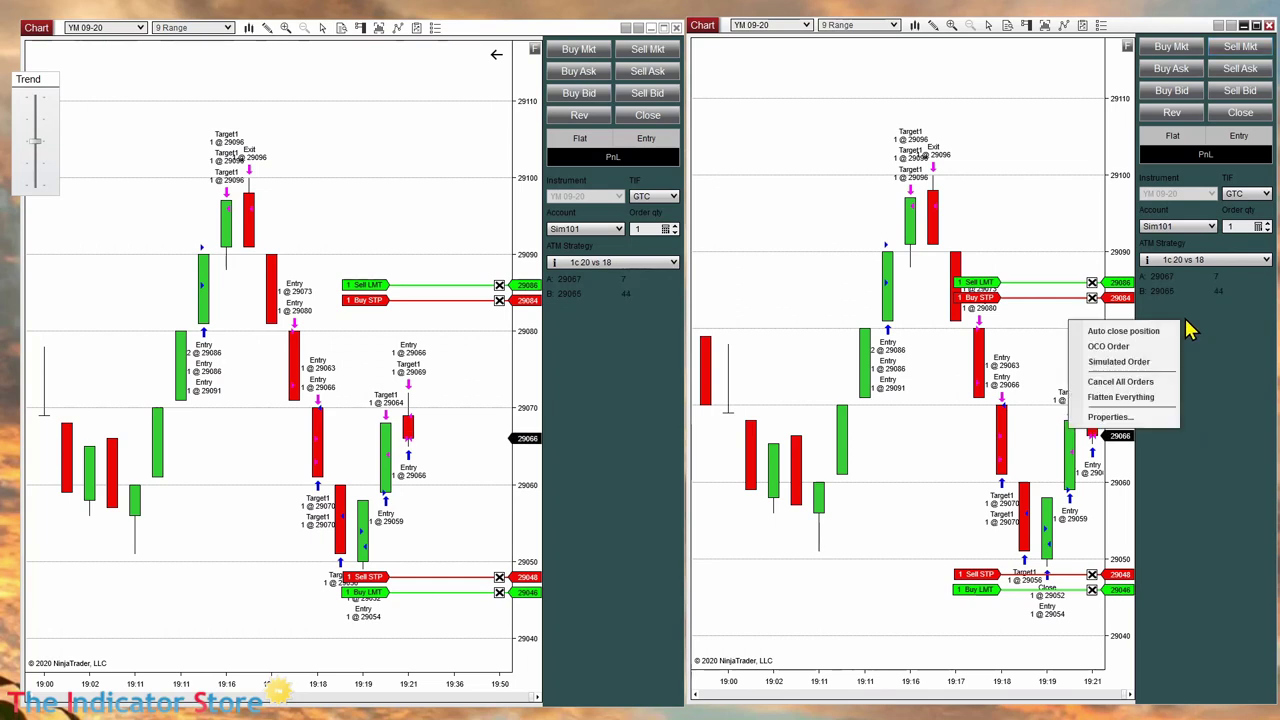
left_click(1125, 418)
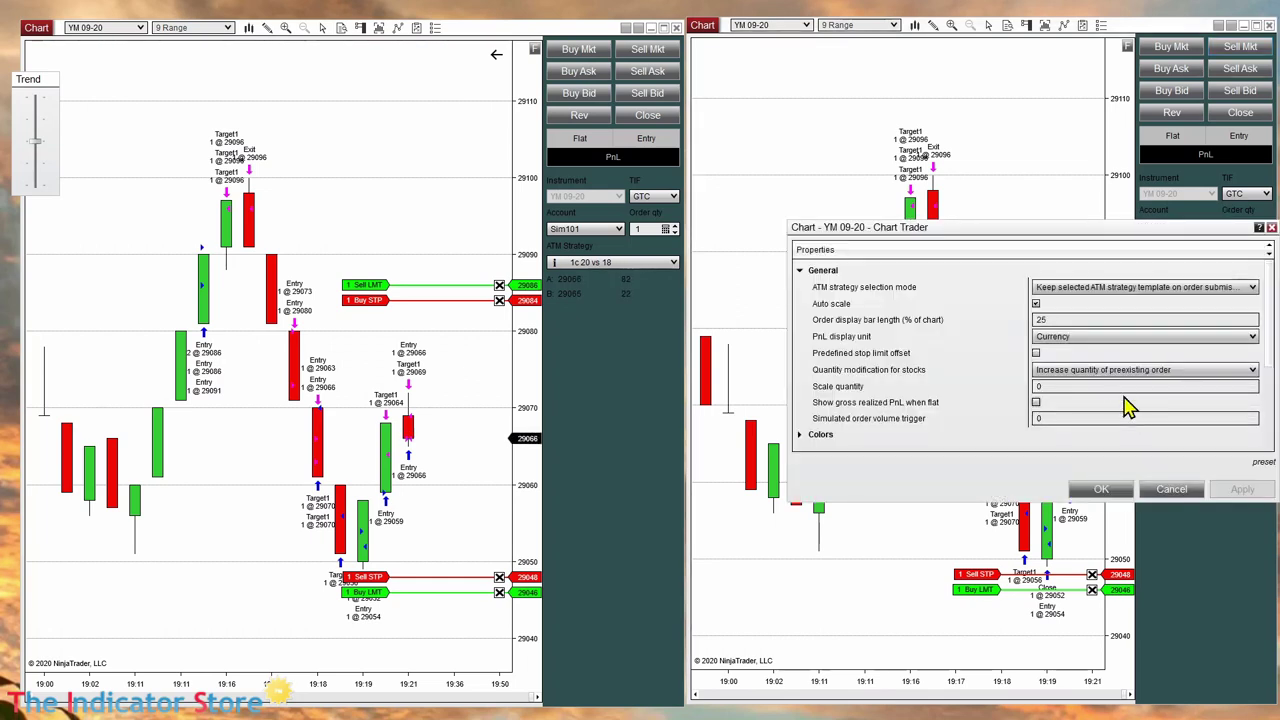
left_click(1100, 287)
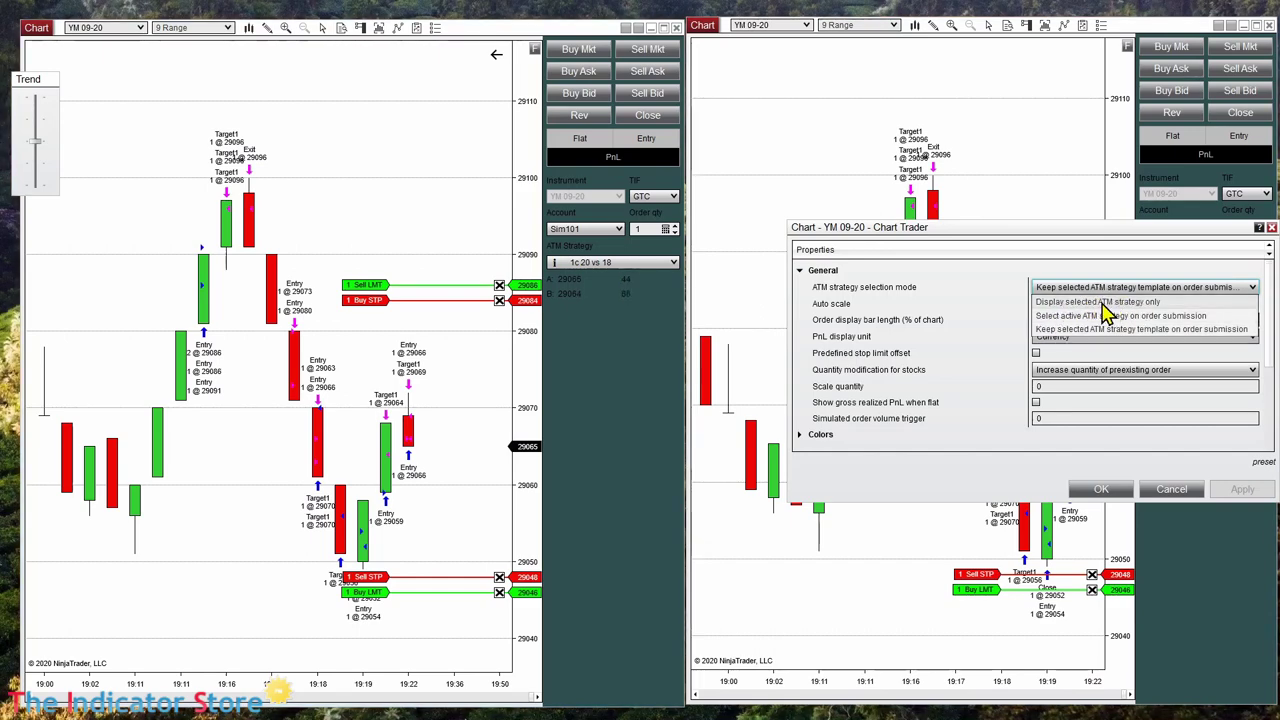
left_click(1102, 305)
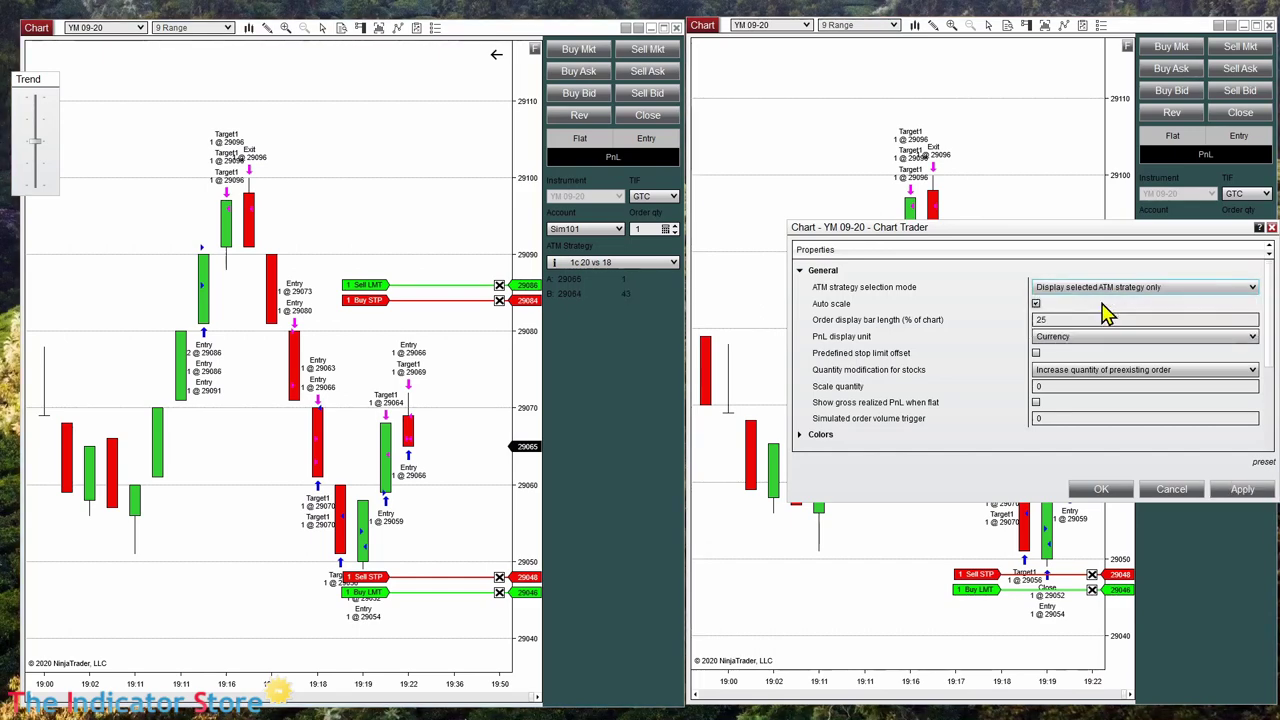
left_click(1110, 492)
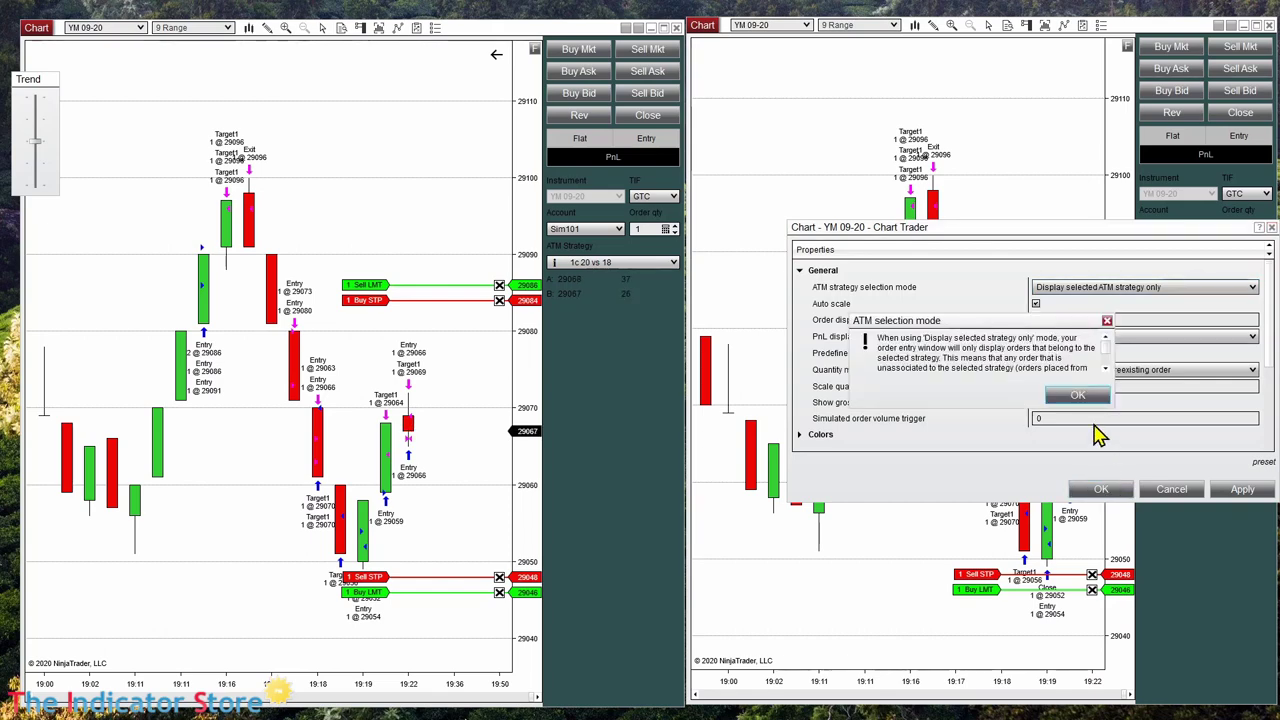
left_click(1066, 393)
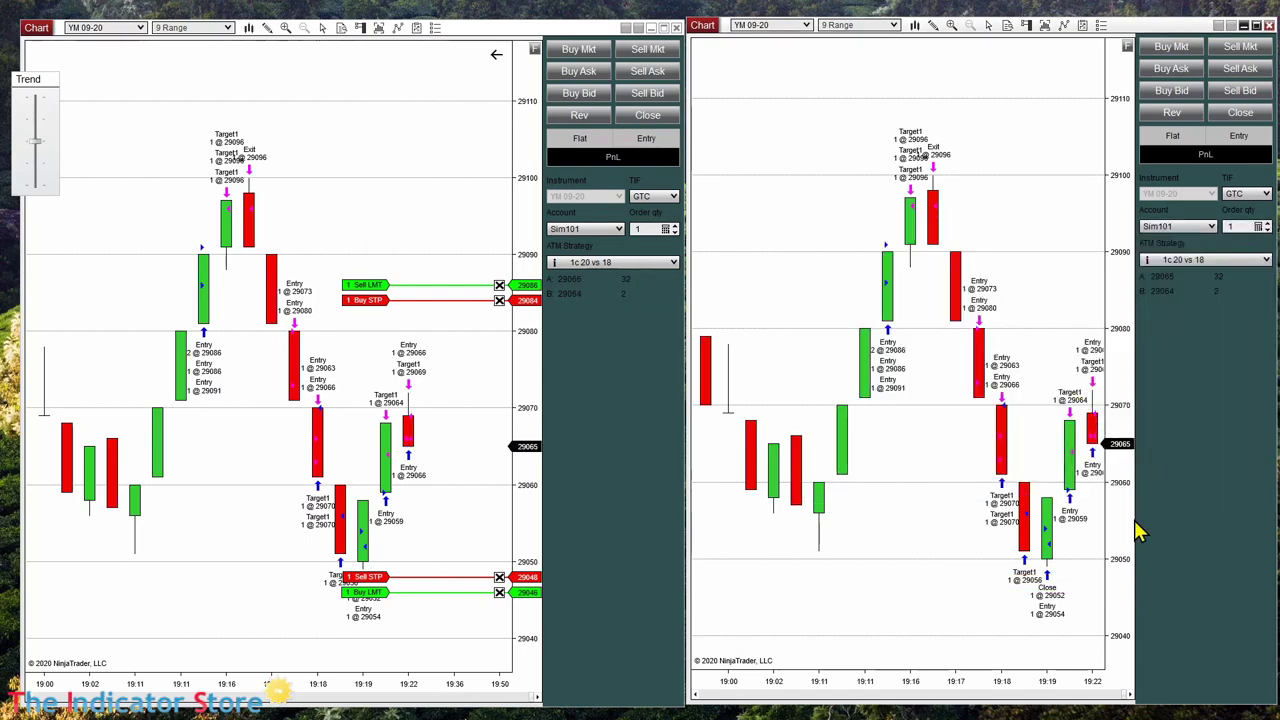
Display the duplicate chart's active ATM strategies one at a time, first 1c 20 vs 18 - 2, followed by 1c 20 vs 18 - 1.
left_click_drag(935, 577, 886, 537)
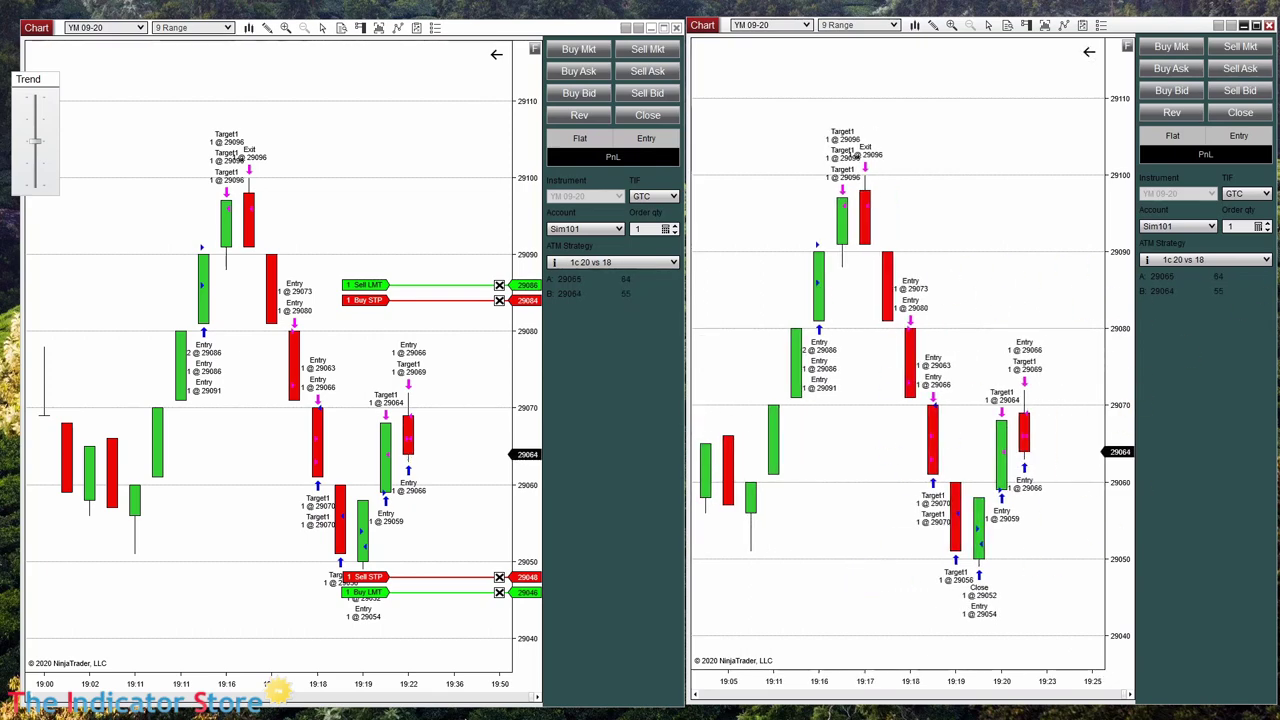
left_click(1262, 260)
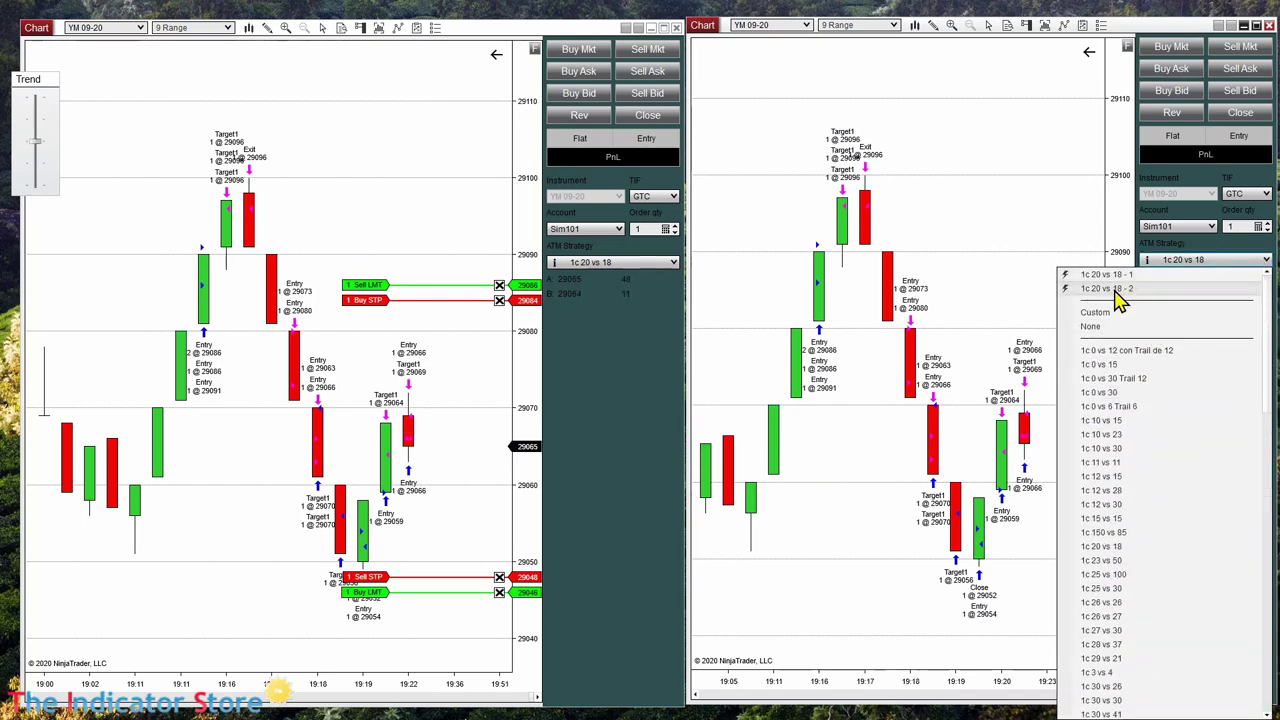
left_click(1111, 290)
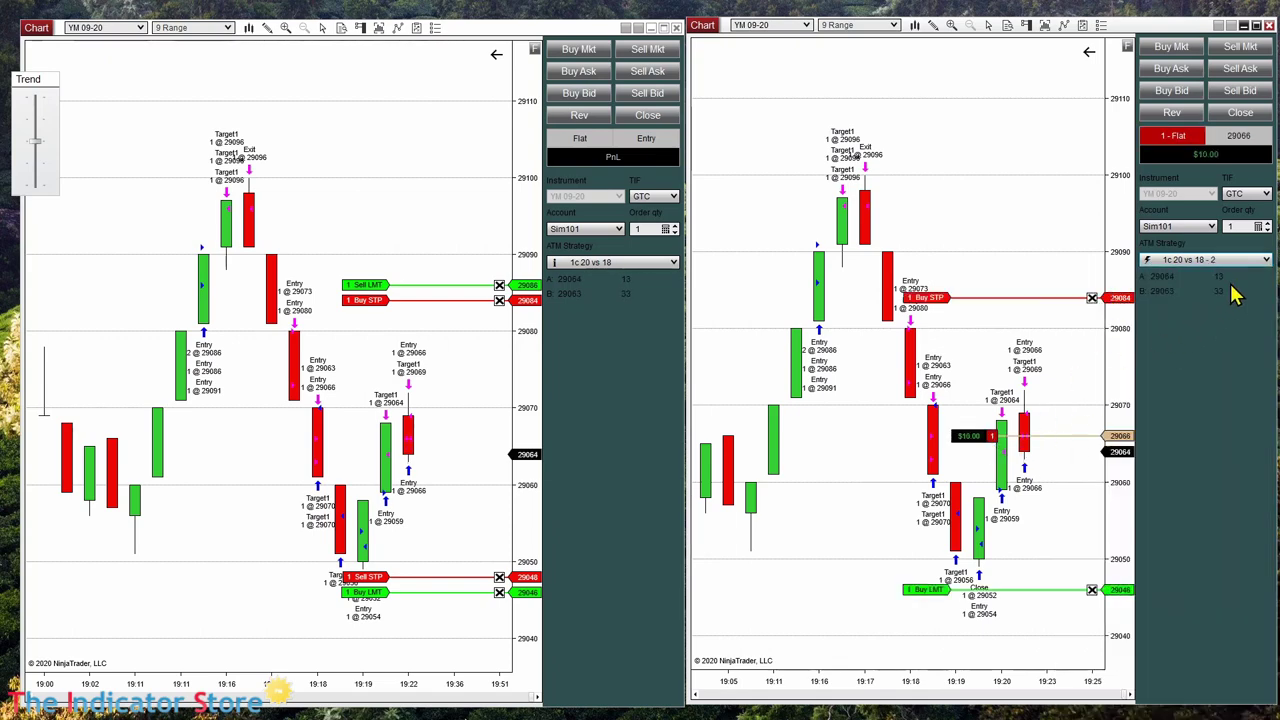
left_click(1262, 260)
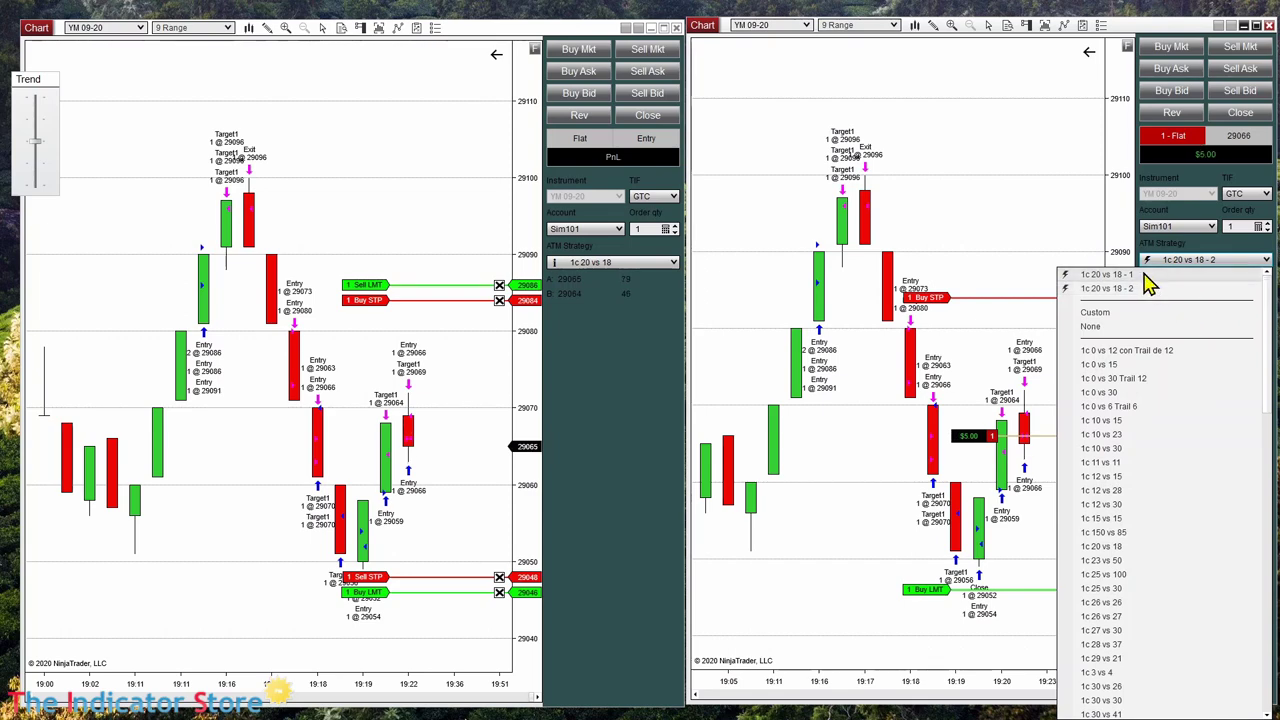
left_click(1141, 275)
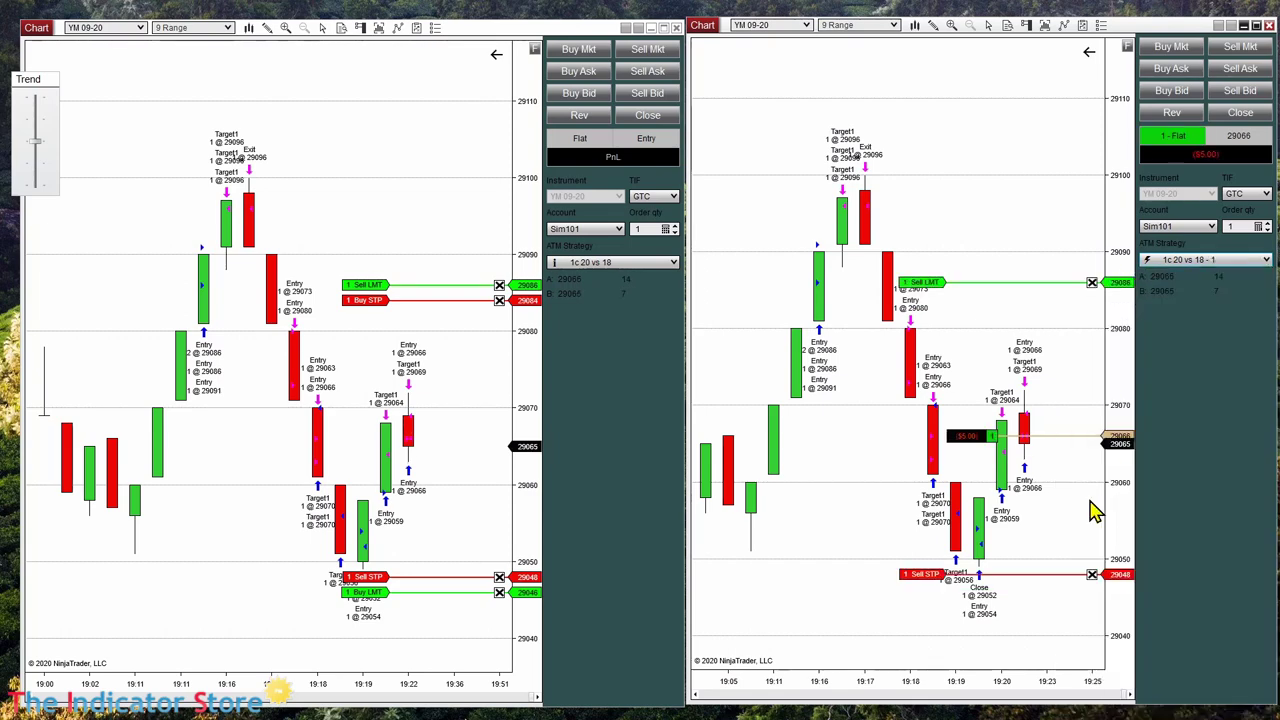
Apply the Display selected ATM strategy only selection mode in the original chart's Chart Trader properties.
right_click(577, 363)
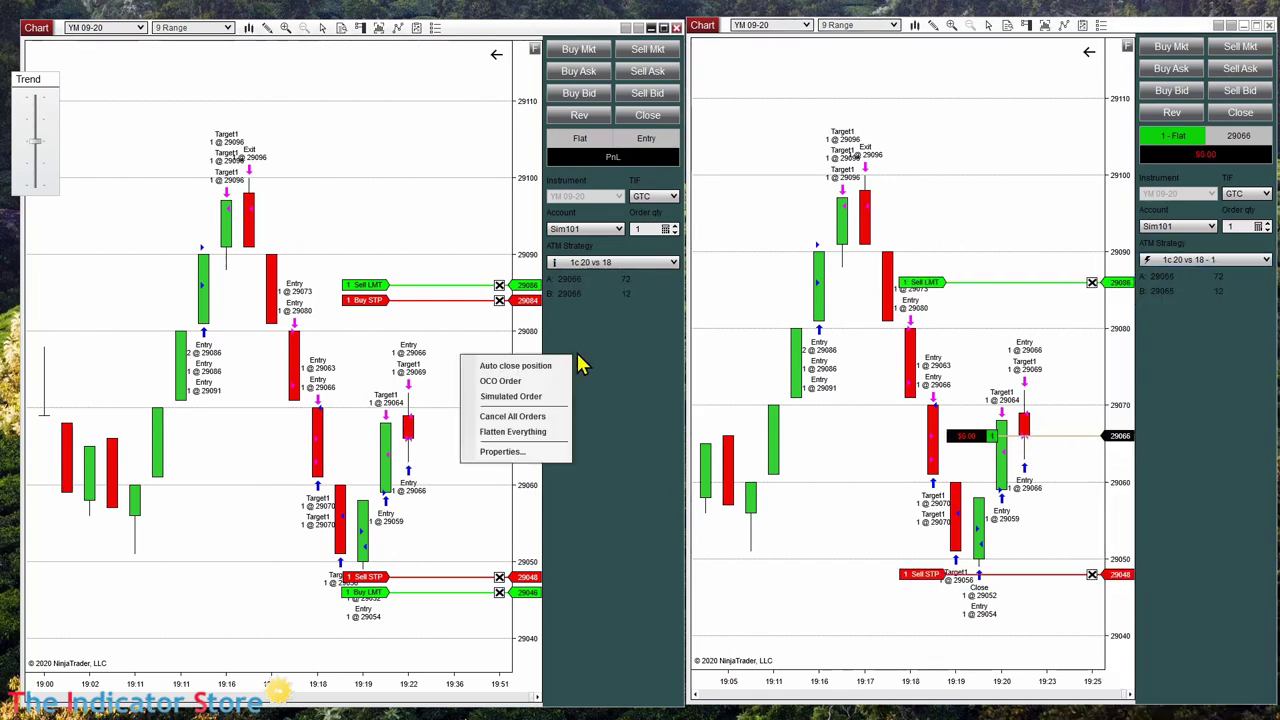
left_click(522, 452)
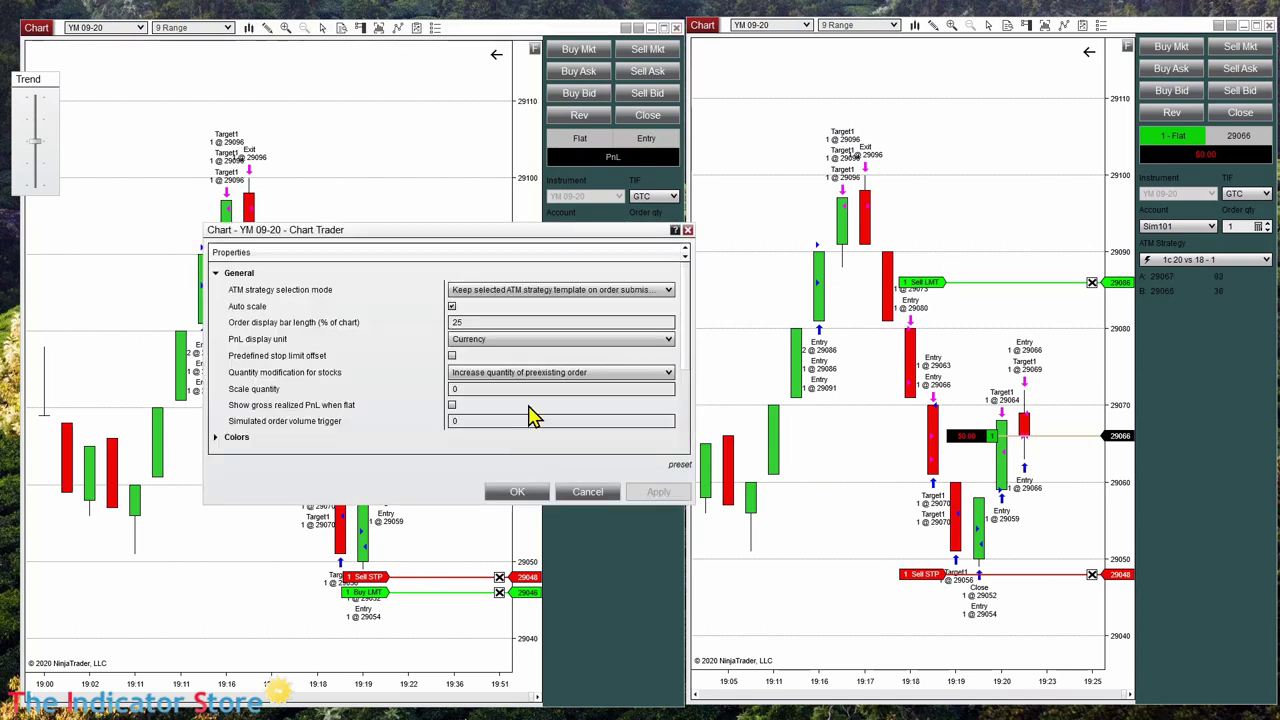
left_click(516, 291)
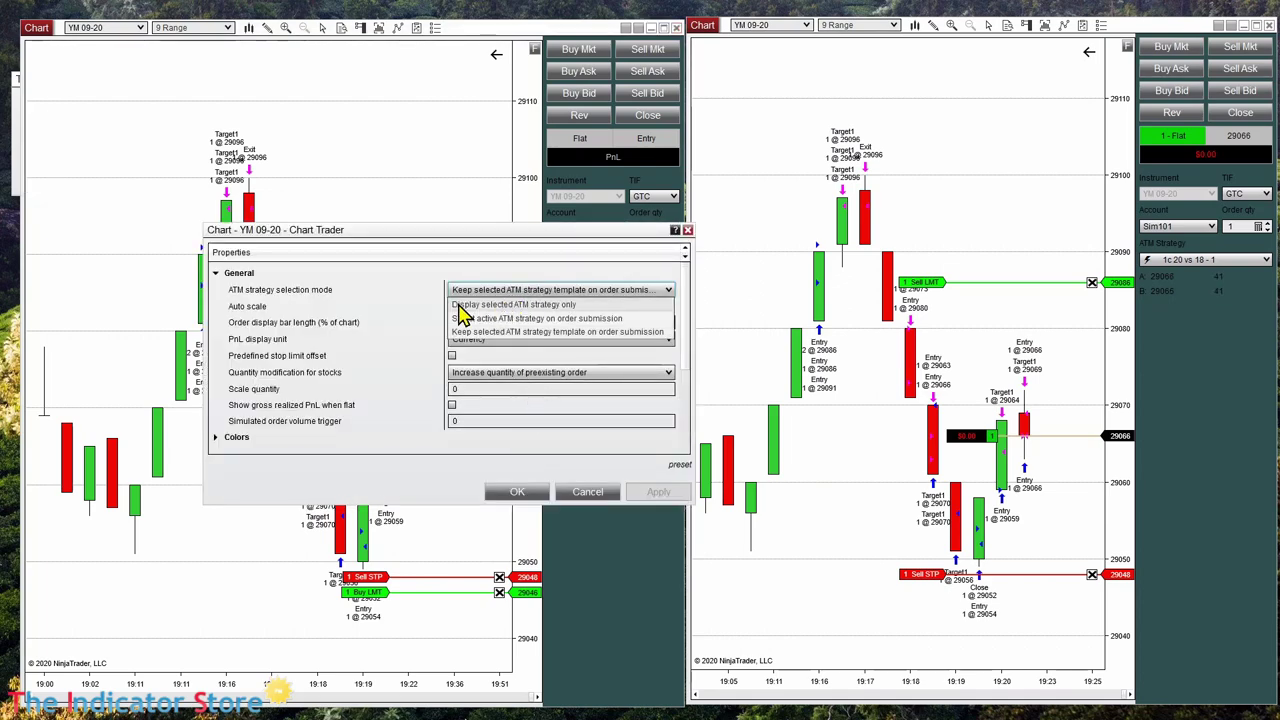
left_click(506, 307)
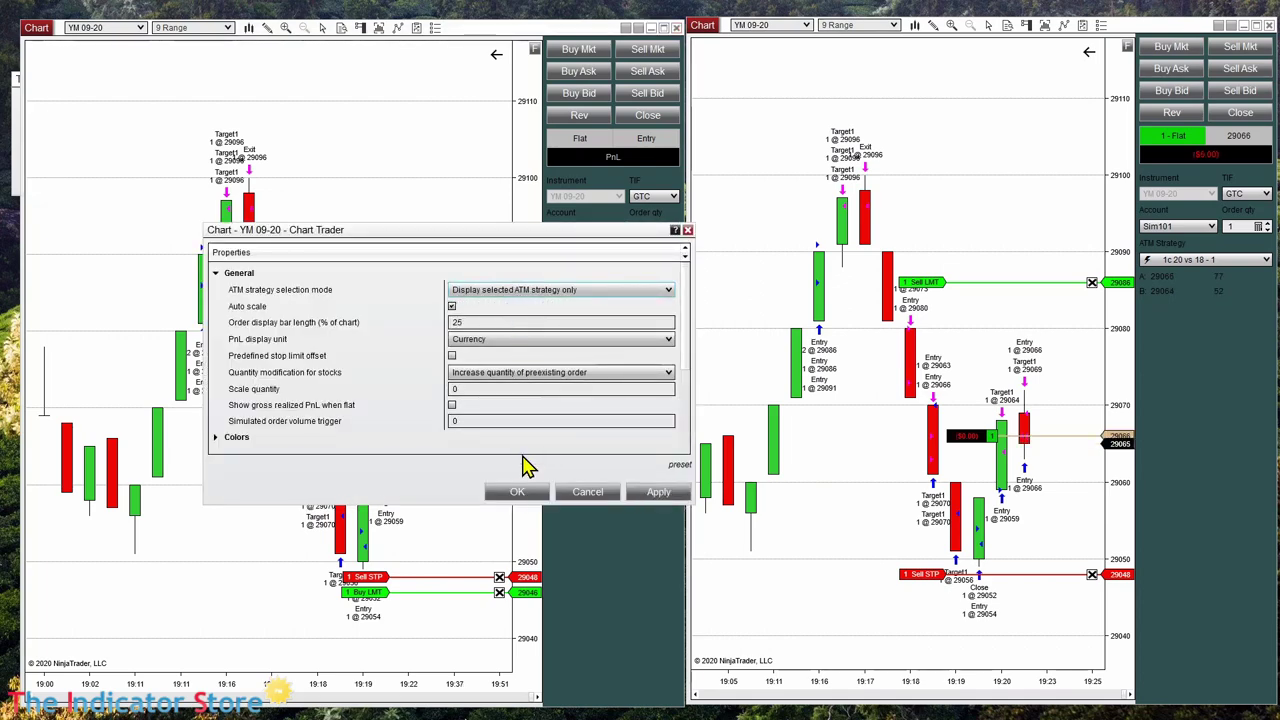
left_click(512, 491)
left_click(455, 402)
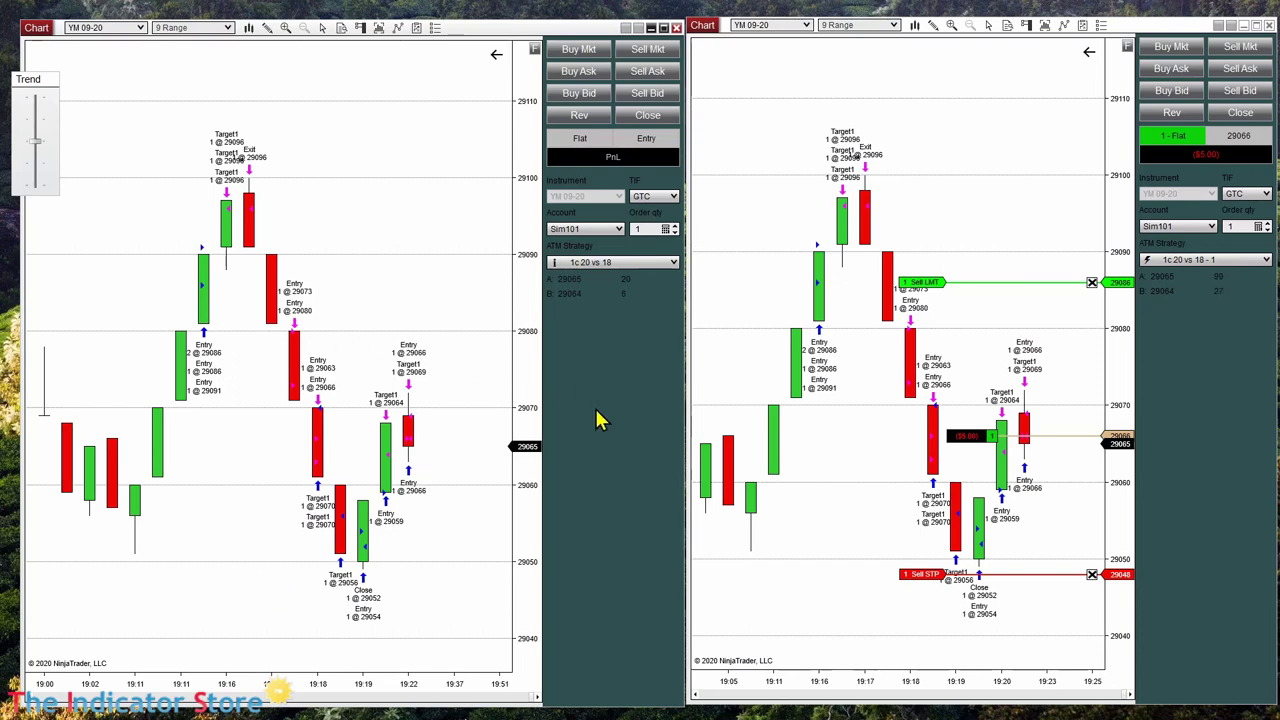
Display active strategy 1c 20 vs 18 - 1 in the original chart and switch it to 1c 20 vs 18 - 2.
left_click(674, 262)
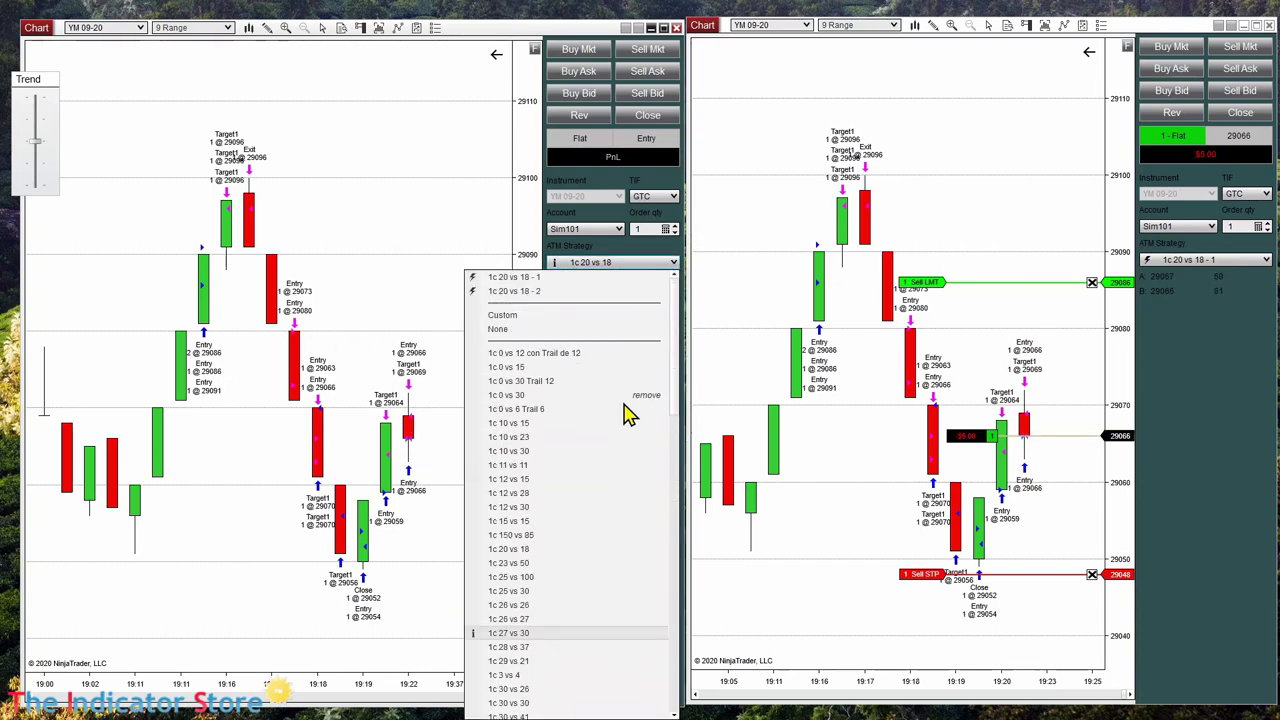
left_click(524, 281)
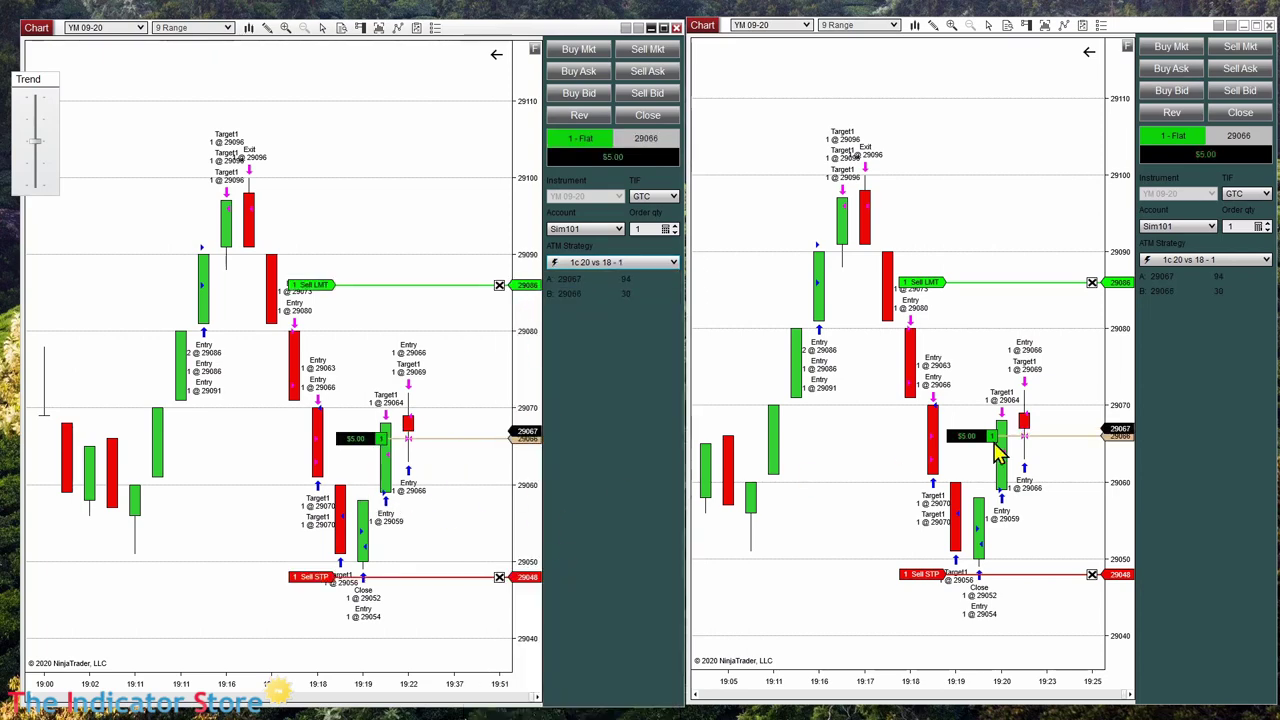
left_click(676, 268)
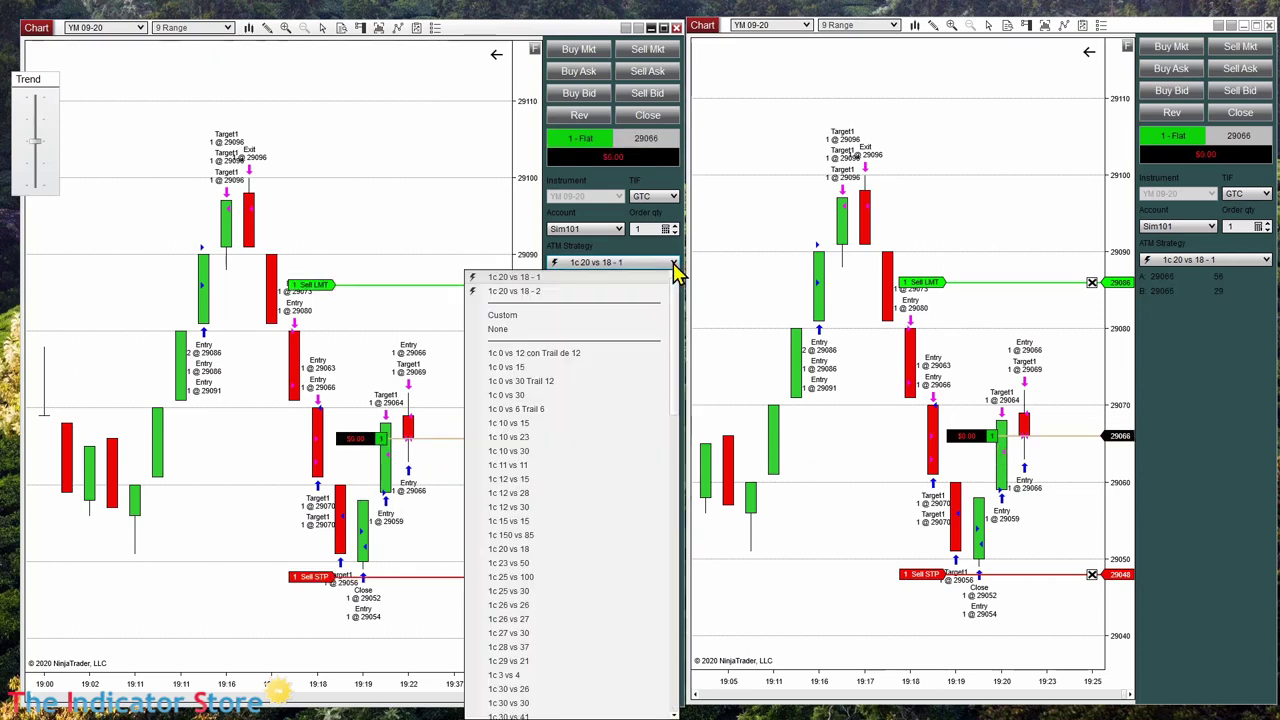
left_click(548, 296)
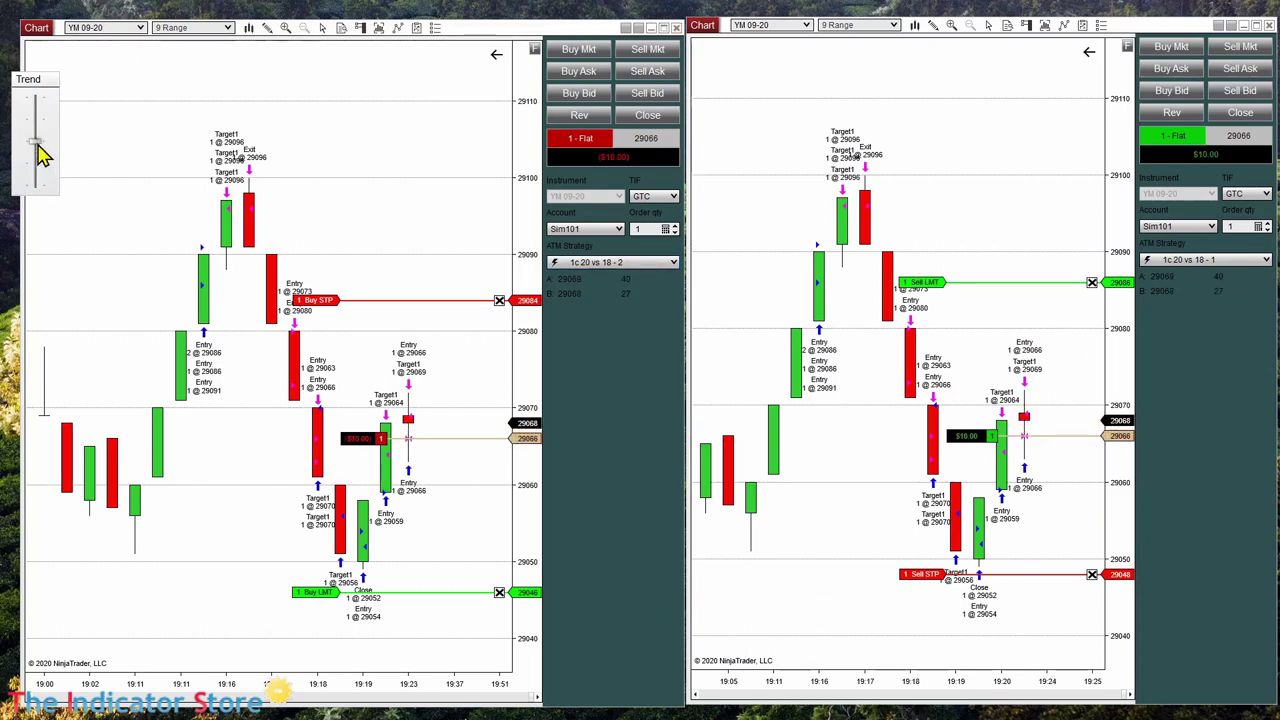
With the simulated trend briefly at its lowest, raise the original chart's buy limit target to about 29062, and restore the trend to neutral.
left_click_drag(36, 146, 37, 185)
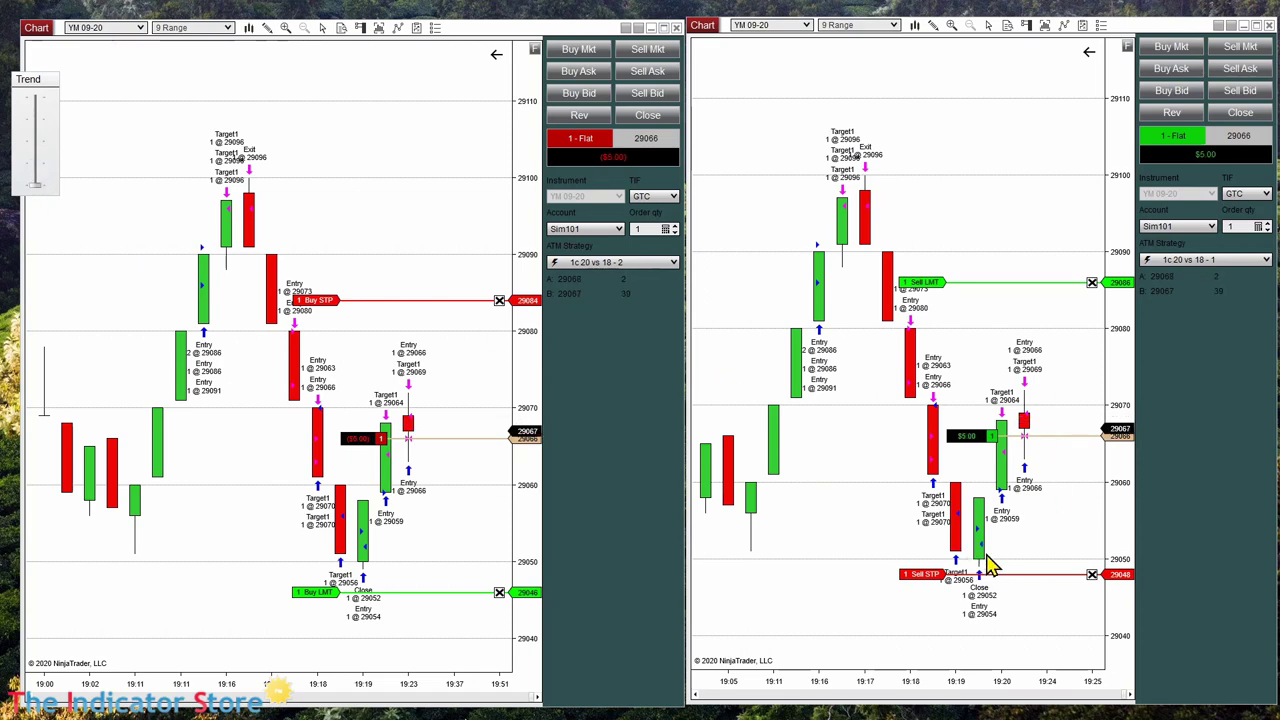
left_click_drag(432, 593, 447, 469)
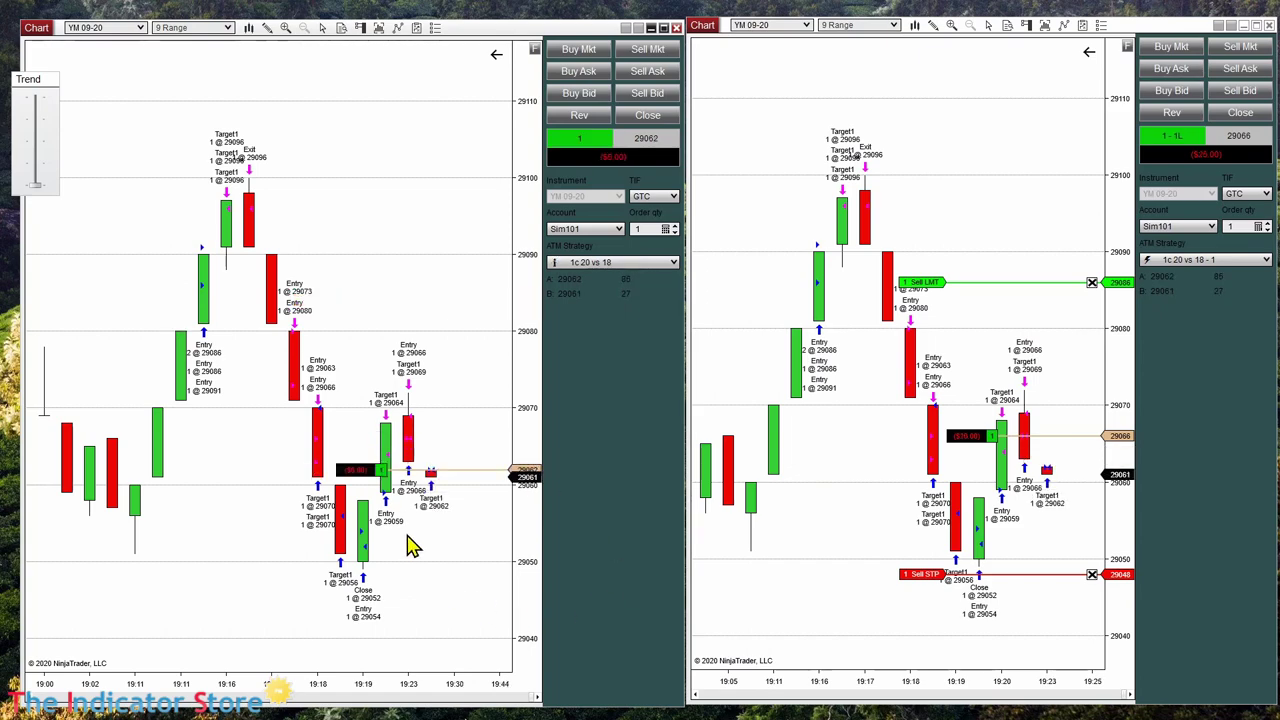
left_click_drag(35, 187, 38, 142)
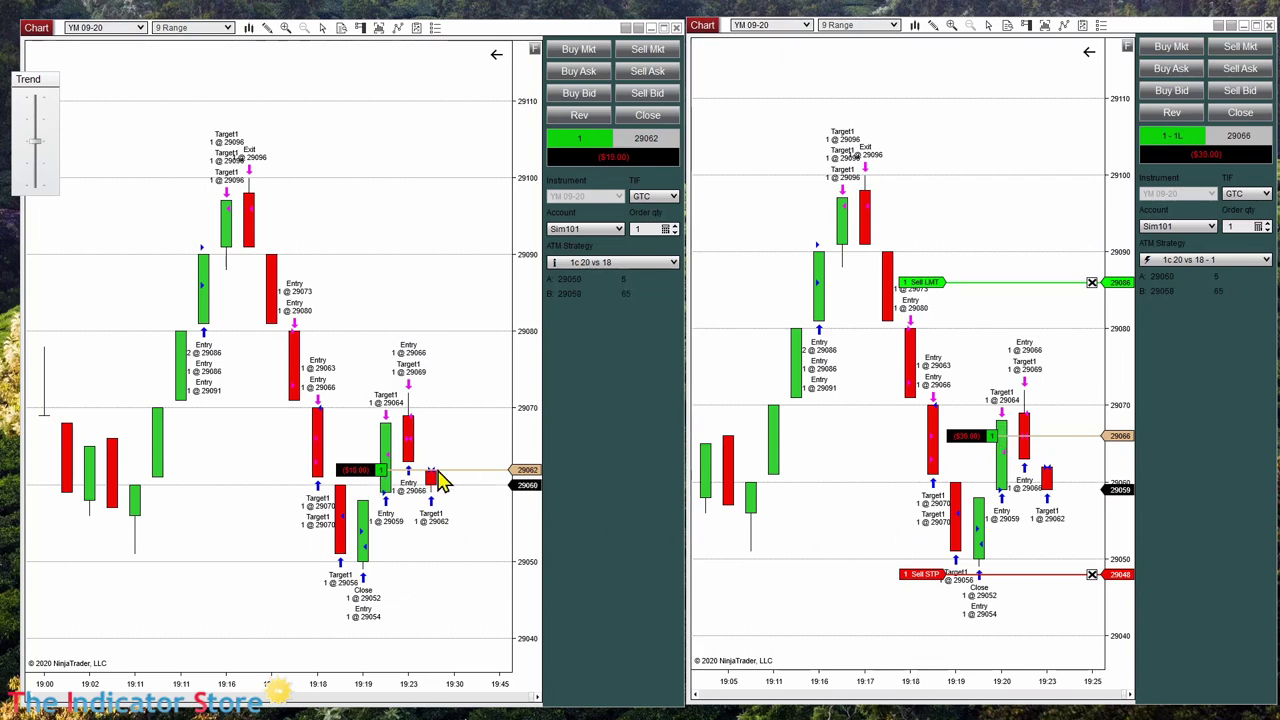
Choose the 1c 23 vs 50 template in the original chart and switch back to active strategy 1c 20 vs 18 - 1.
left_click(677, 264)
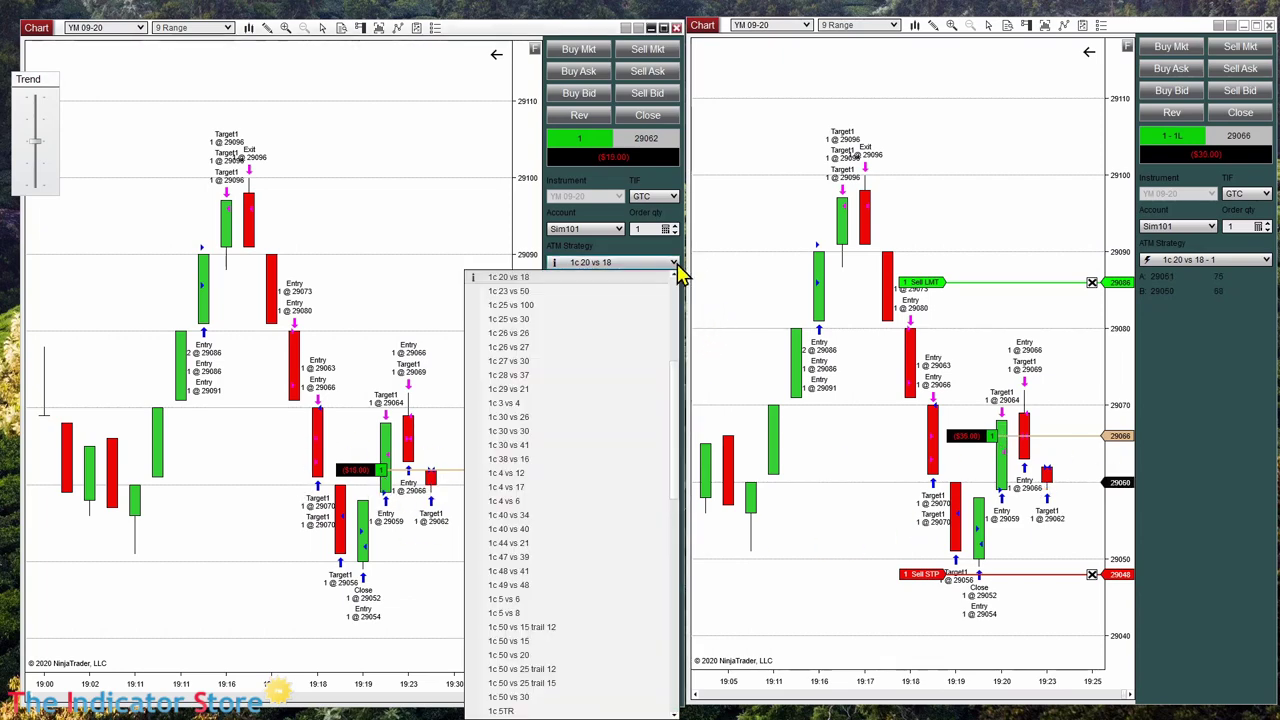
left_click(527, 291)
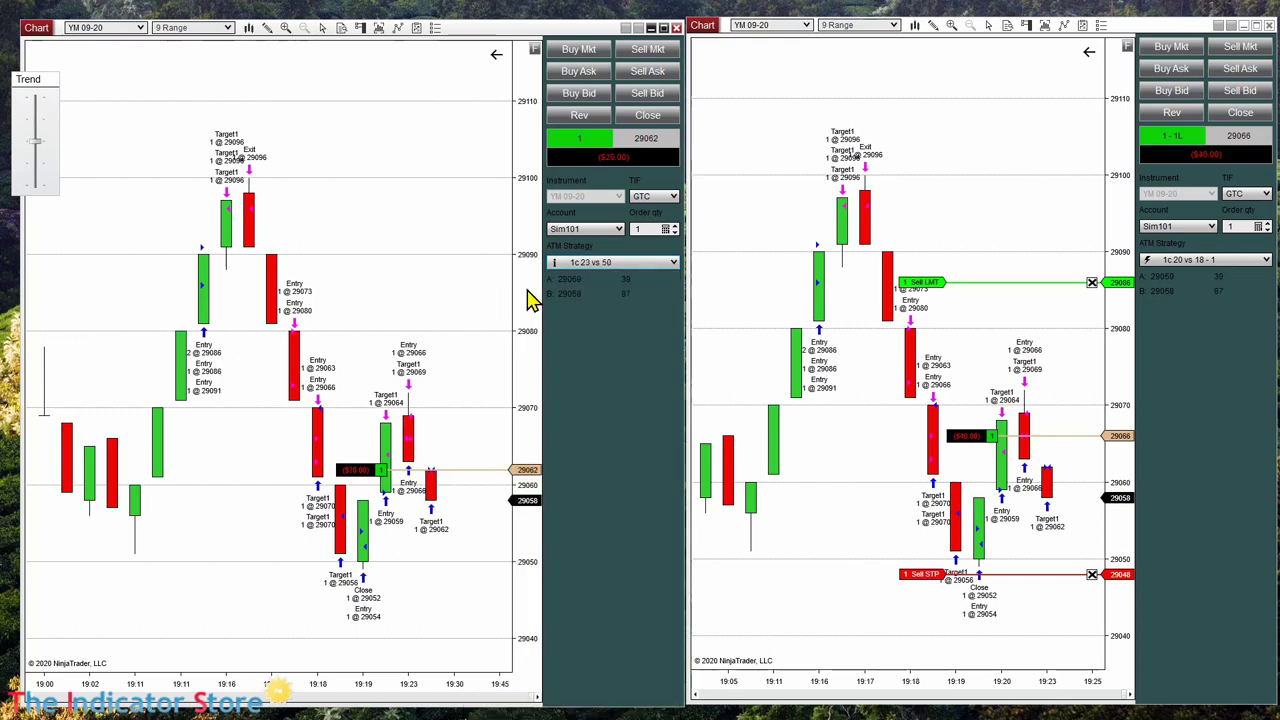
left_click(669, 266)
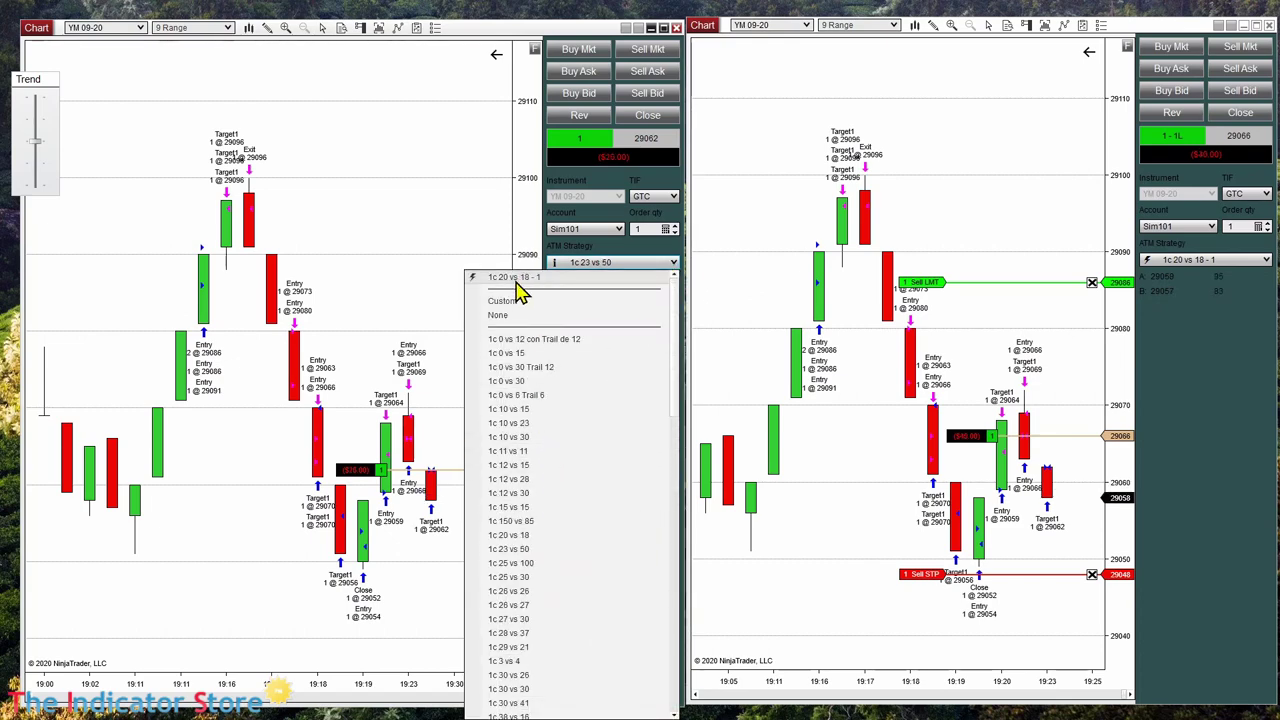
left_click(518, 282)
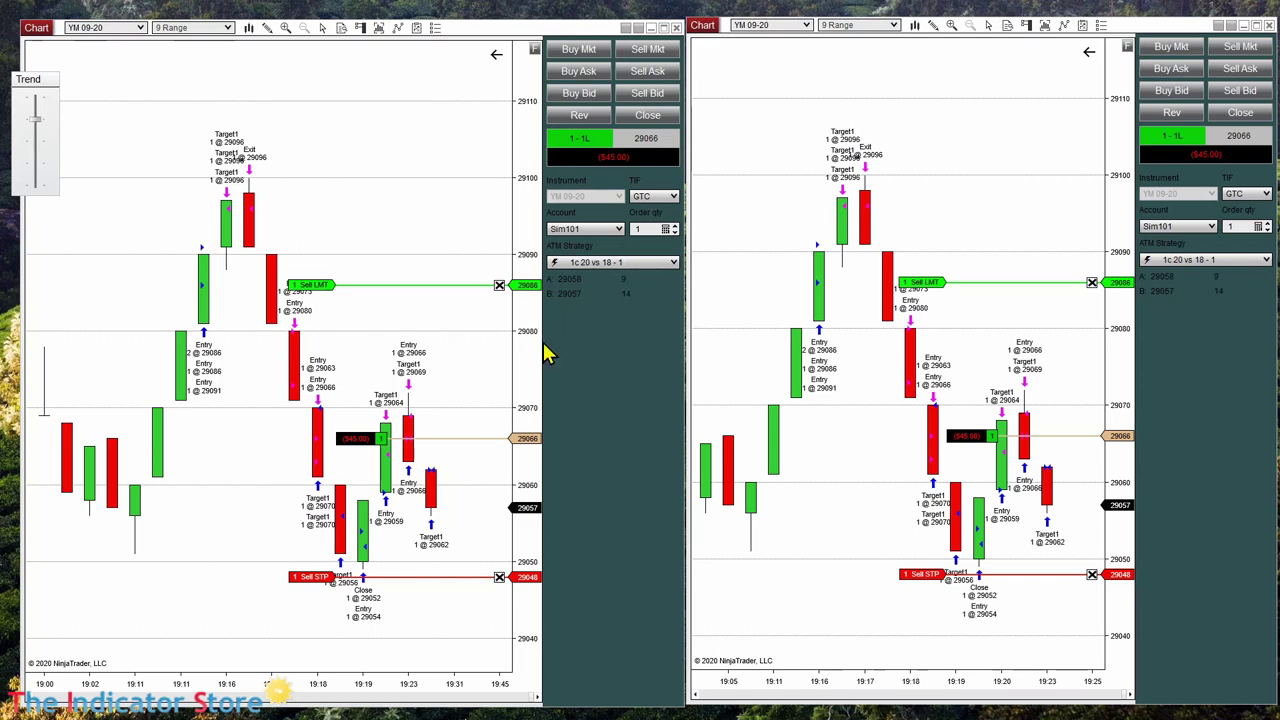
Buy one contract at market from the original chart using the 1c 10 vs 23 ATM template.
left_click(673, 264)
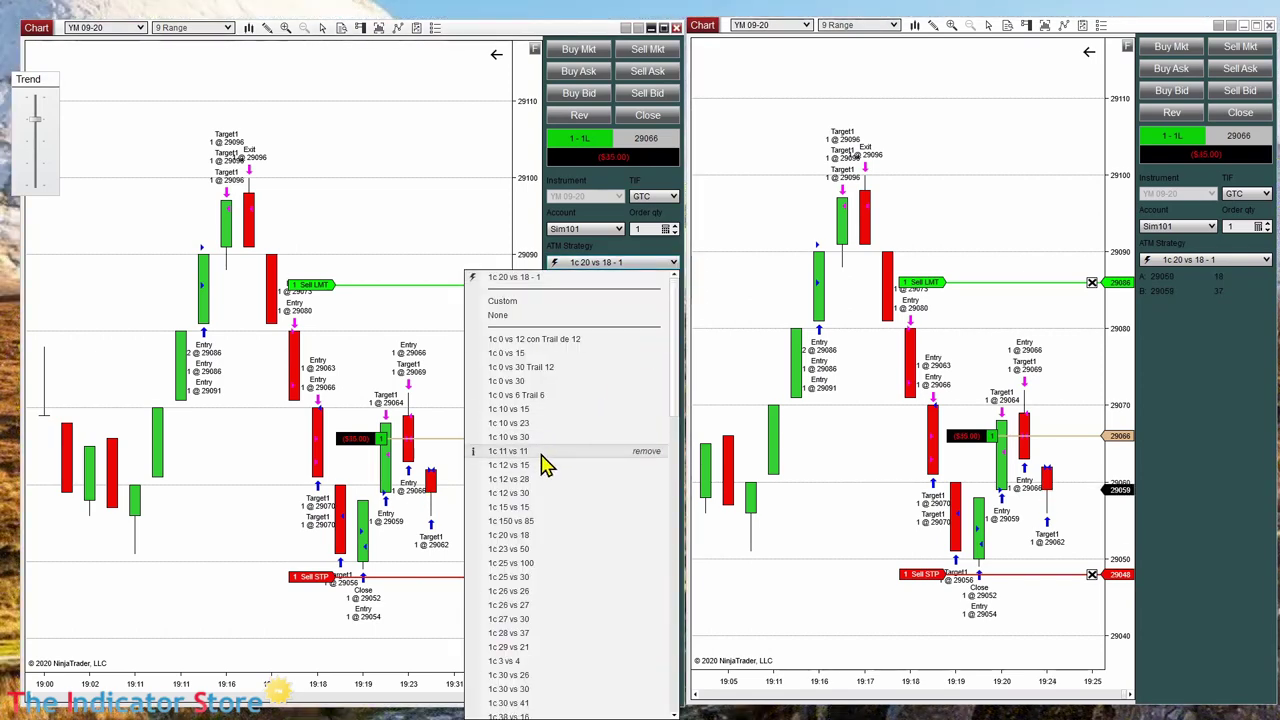
left_click(522, 426)
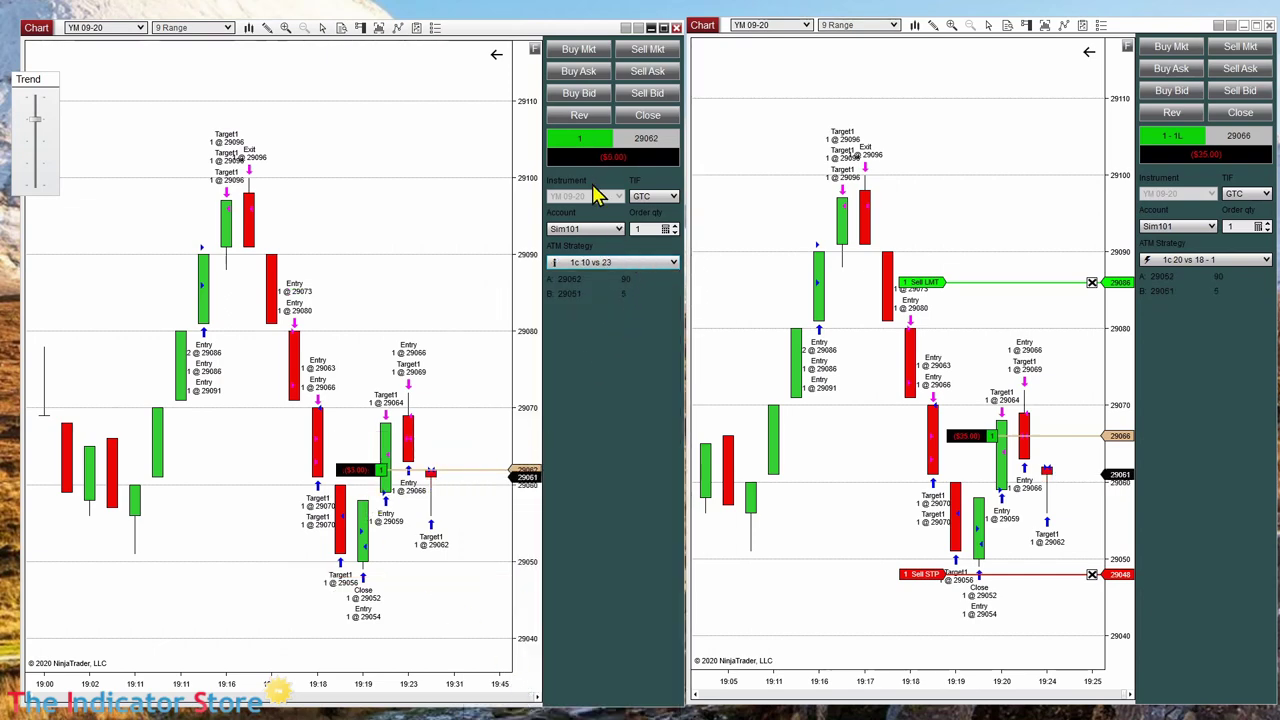
left_click(580, 51)
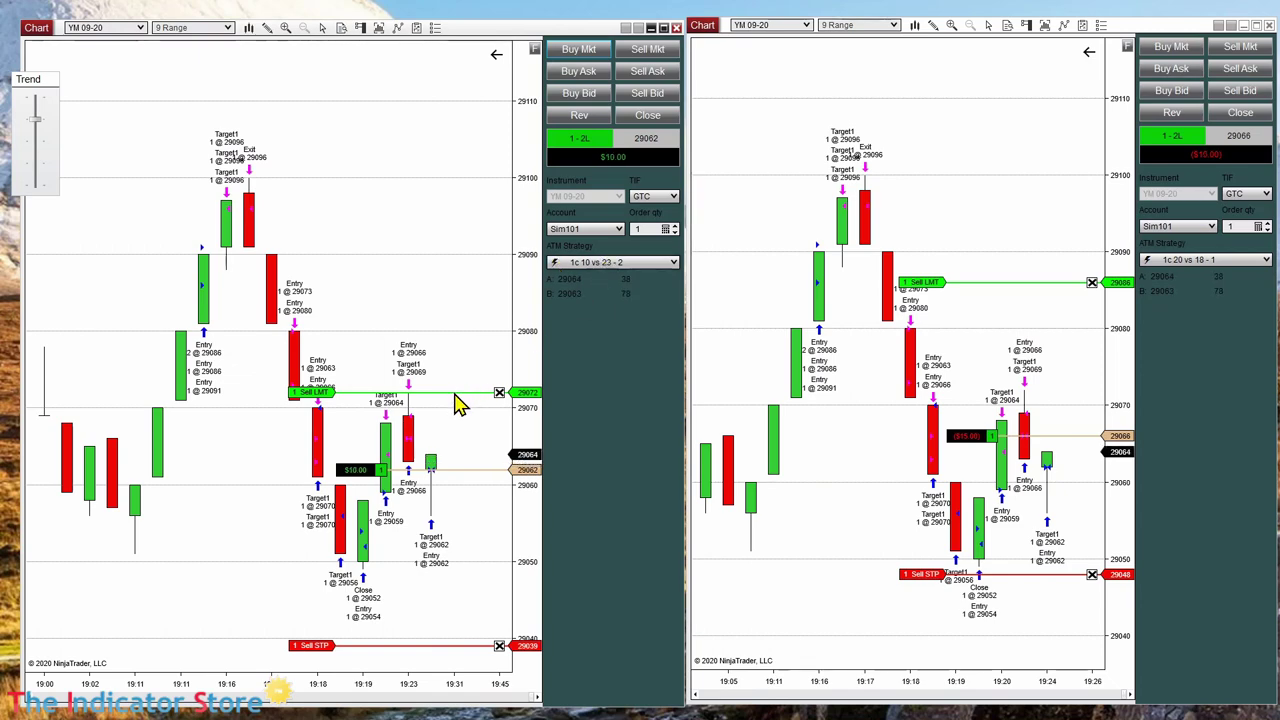
Lower the 1c 10 vs 23 sell limit target to the market price and display active strategy 1c 20 vs 18 - 1 in the original chart.
left_click_drag(457, 400, 450, 462)
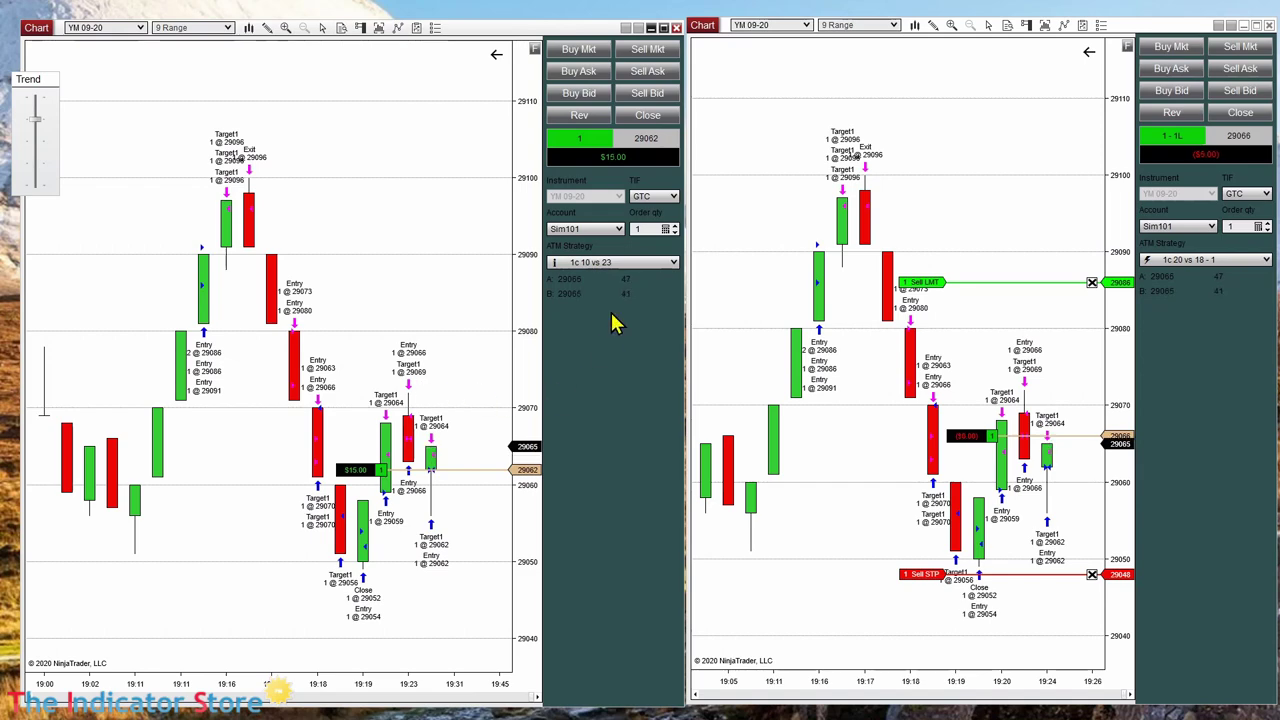
left_click(674, 264)
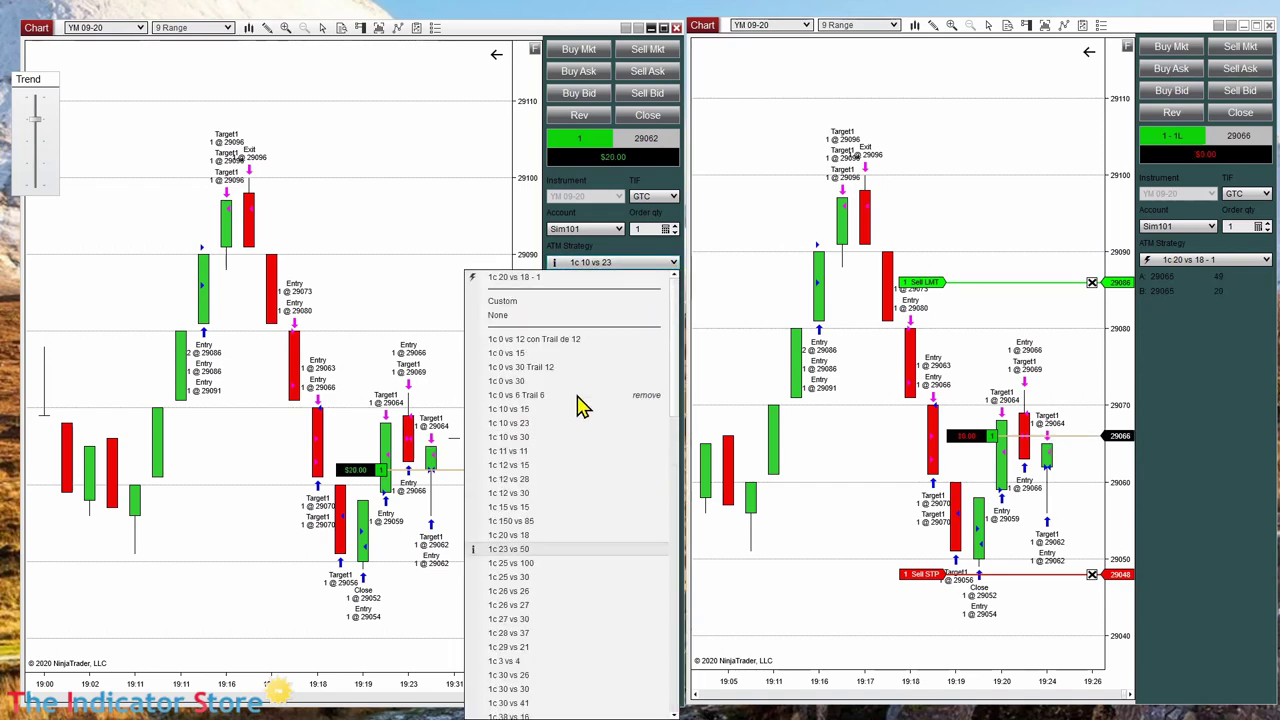
left_click(540, 280)
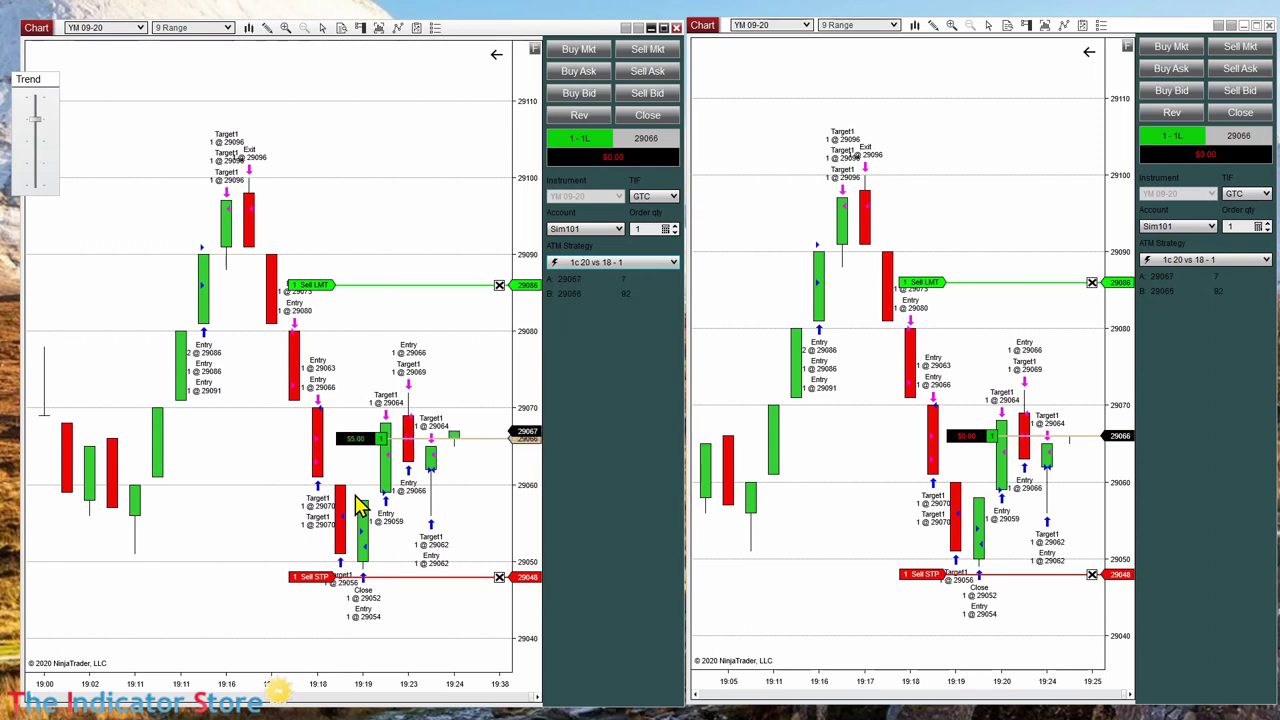
Set the original chart's ATM strategy selection mode to Keep selected ATM strategy template on order submission.
right_click(595, 393)
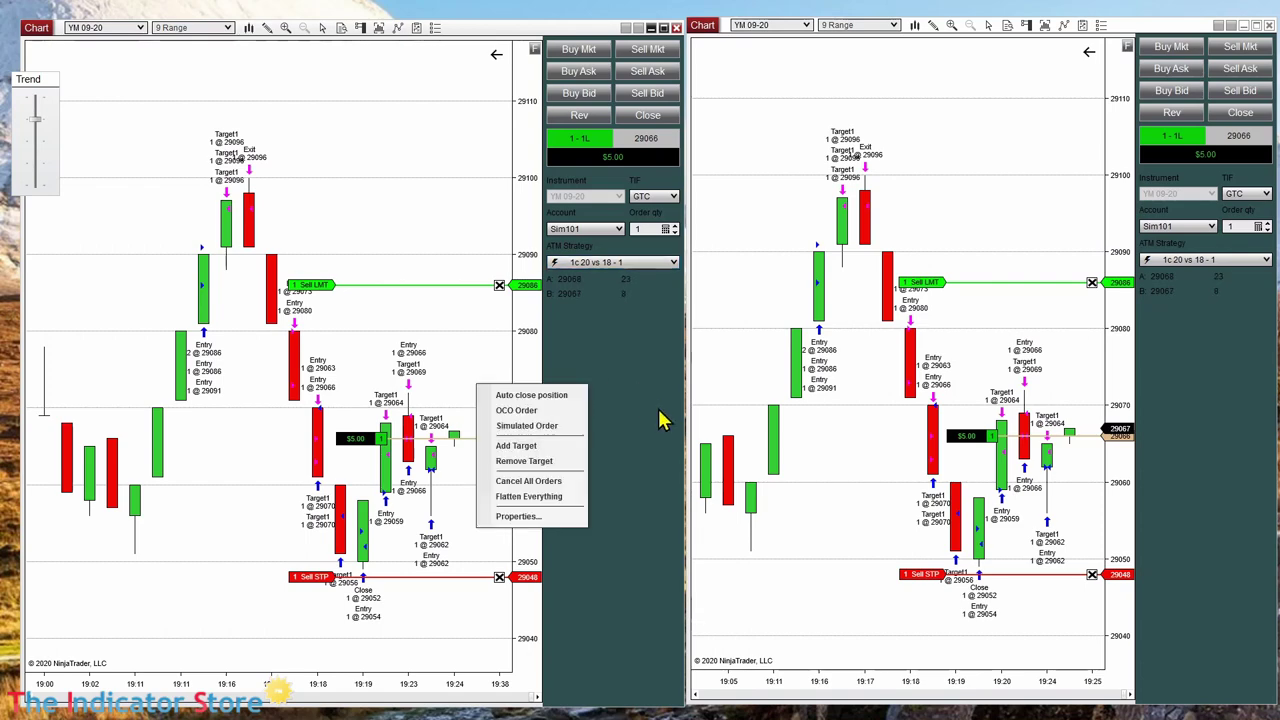
left_click(525, 521)
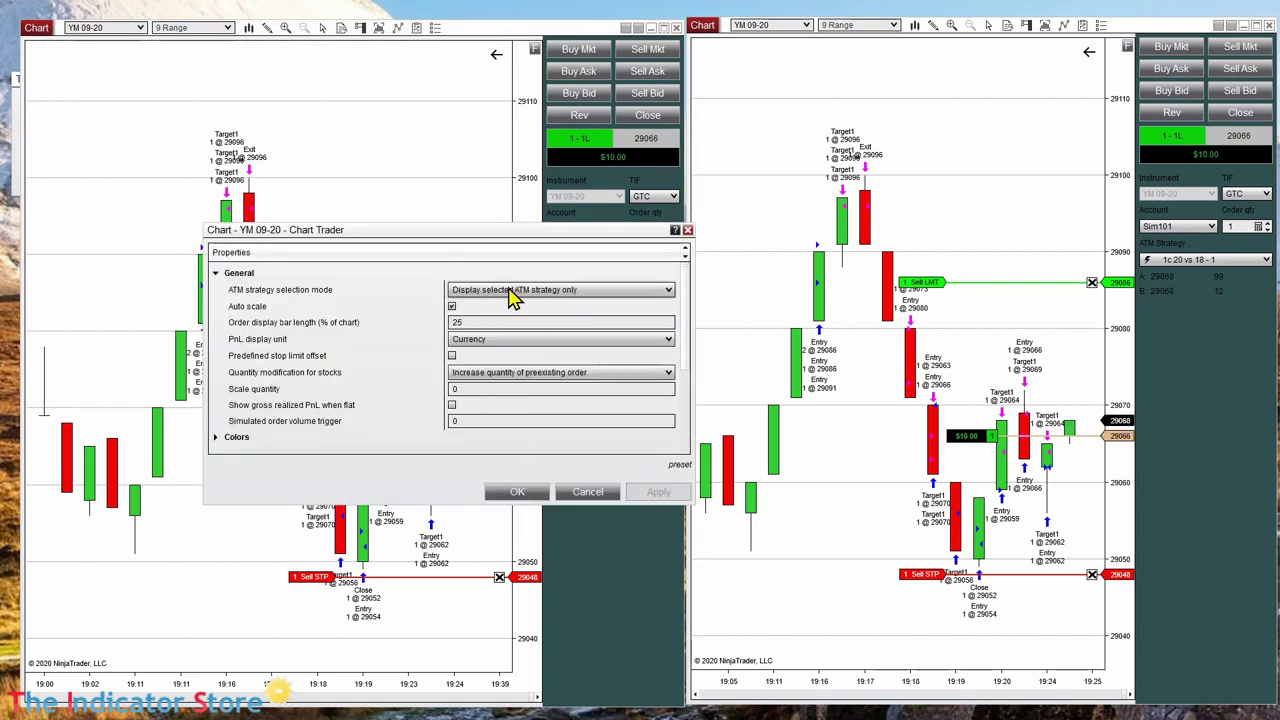
left_click(510, 295)
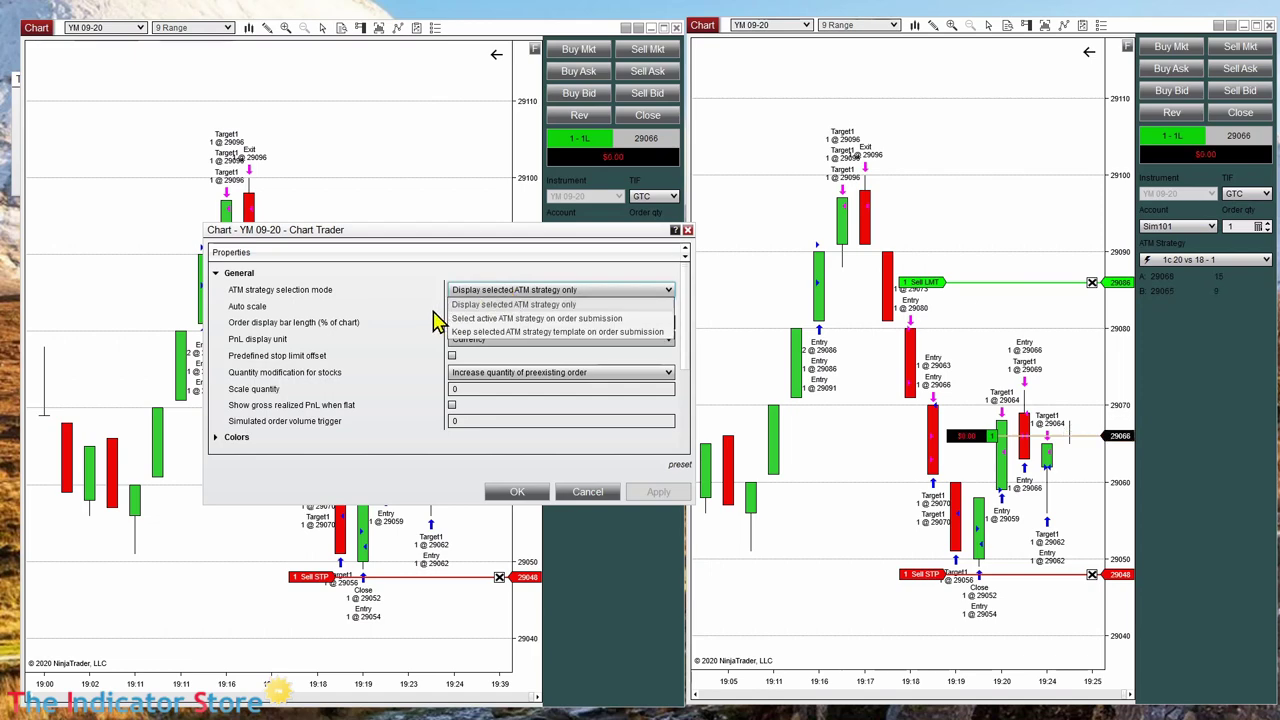
left_click(518, 332)
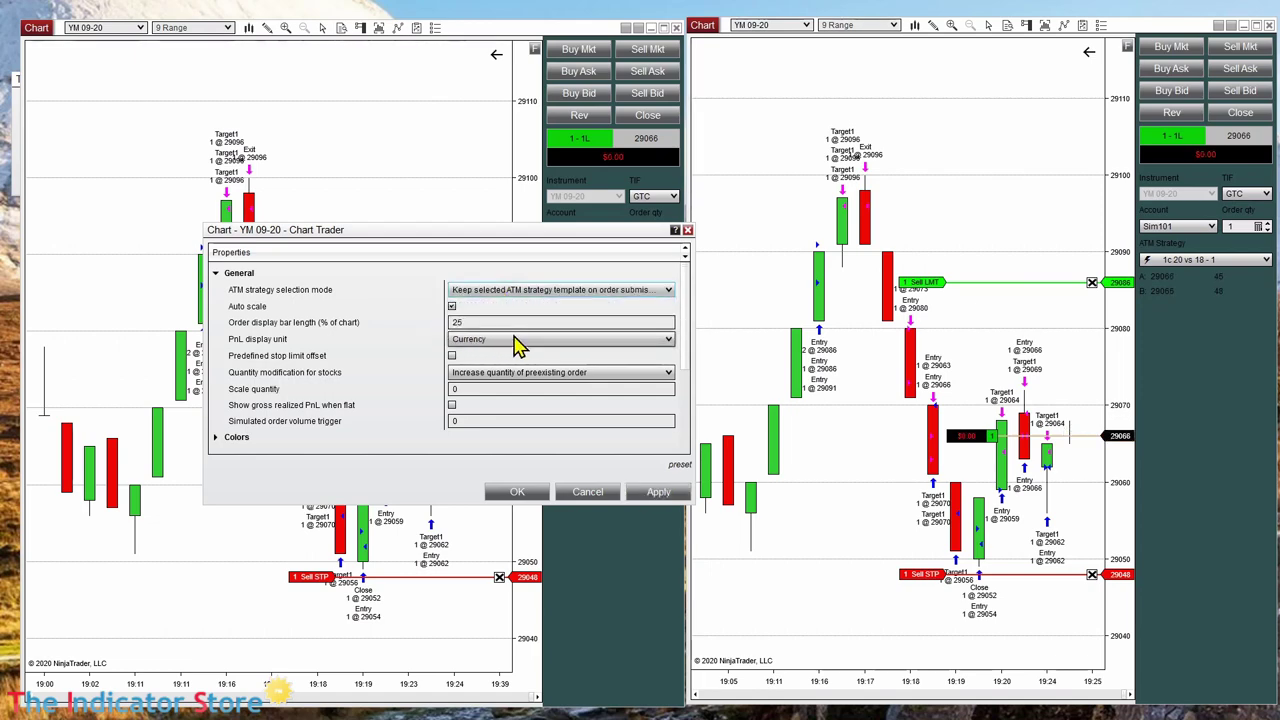
left_click(517, 491)
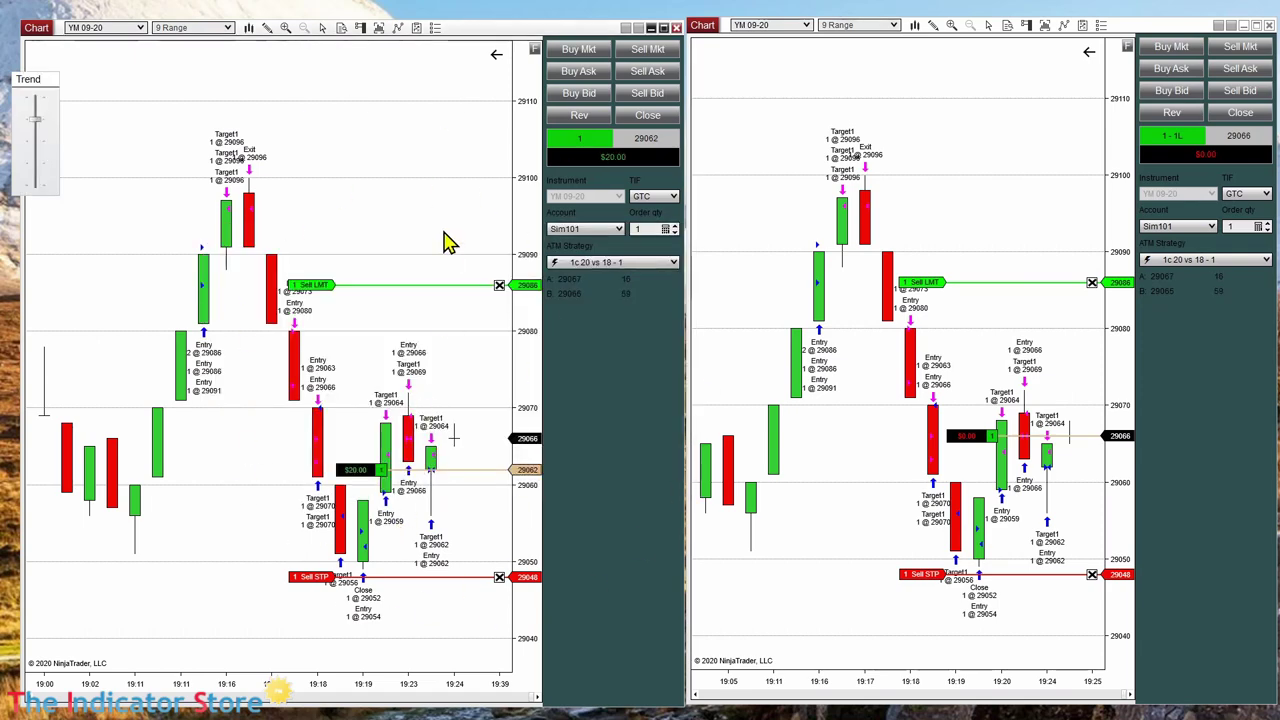
Lower the original chart's sell limit target to the market price, and close the second chart to widen the original across the workspace.
left_click_drag(448, 287, 443, 423)
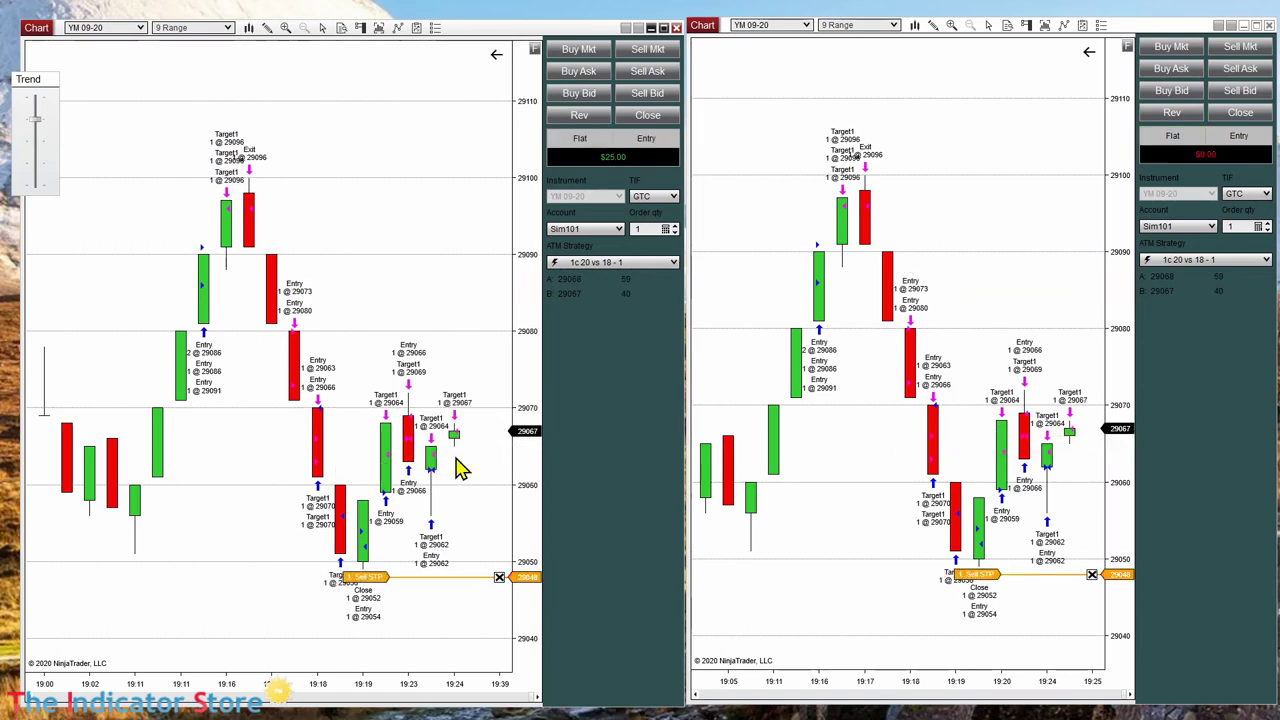
left_click(1270, 25)
left_click_drag(684, 389, 1246, 394)
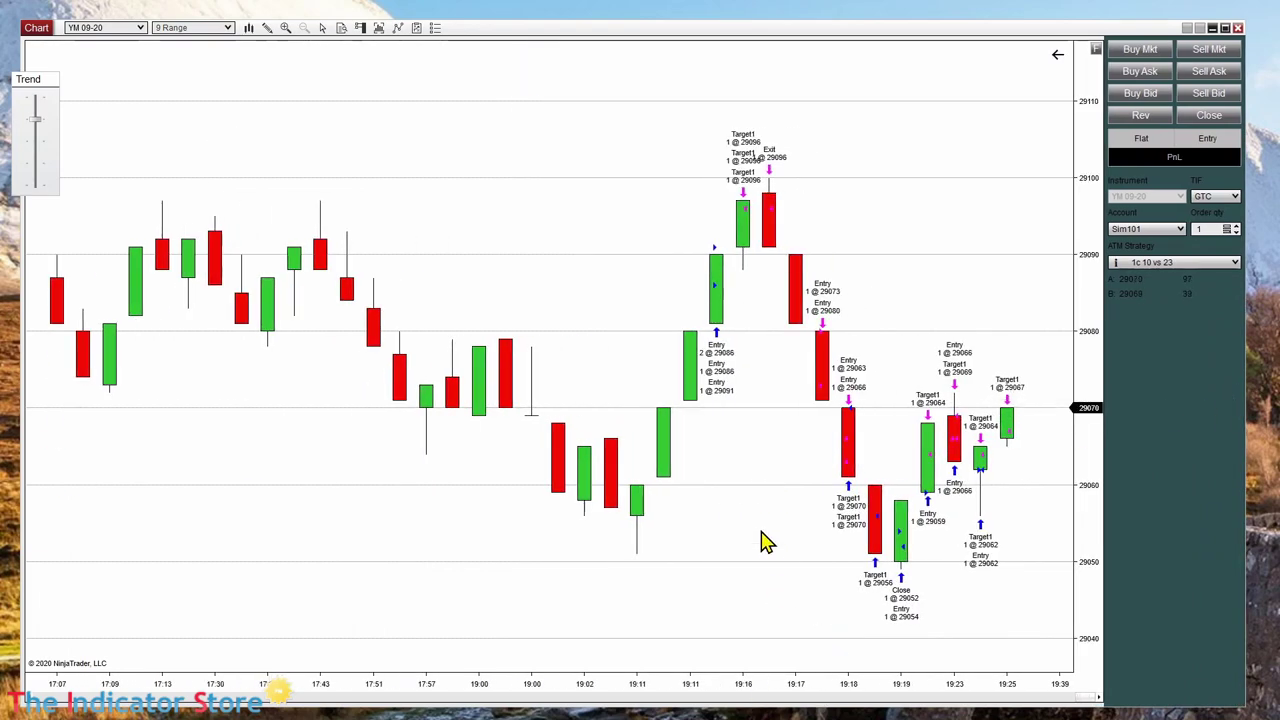
left_click_drag(763, 540, 445, 513)
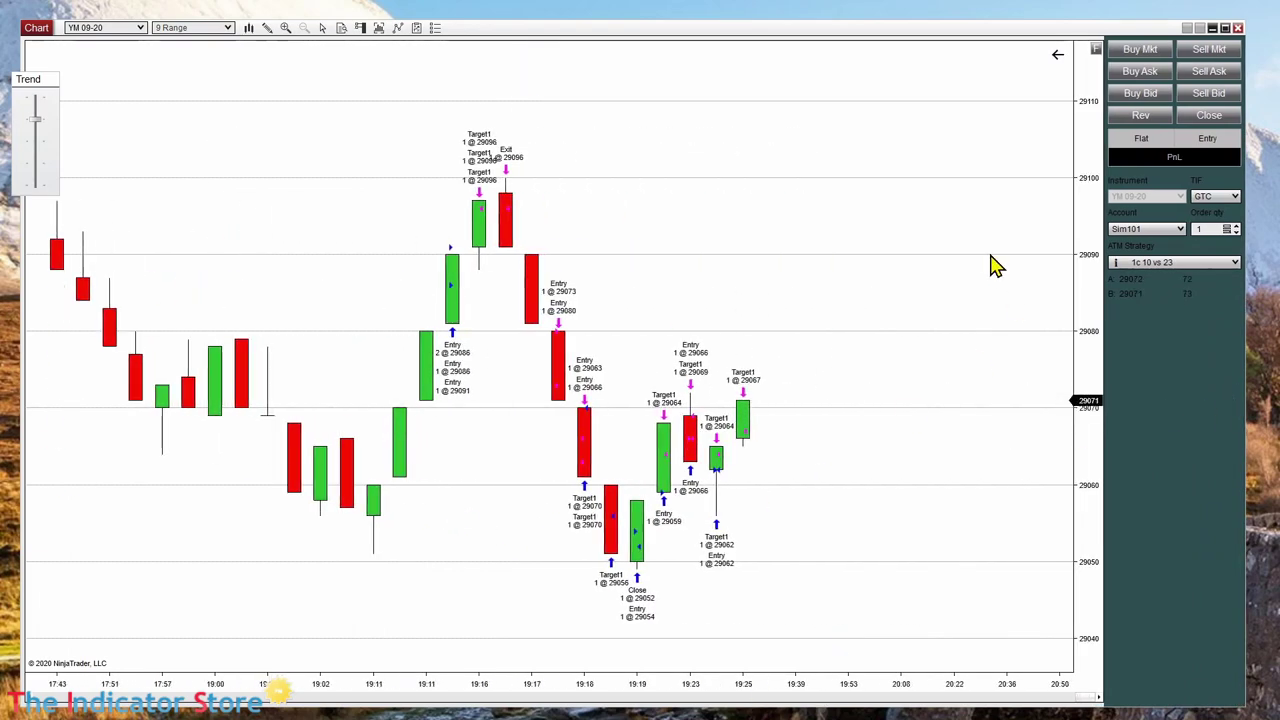
Select the ejemplo ATM strategy template and open its strategy parameters beside the recent price bars.
left_click(1236, 266)
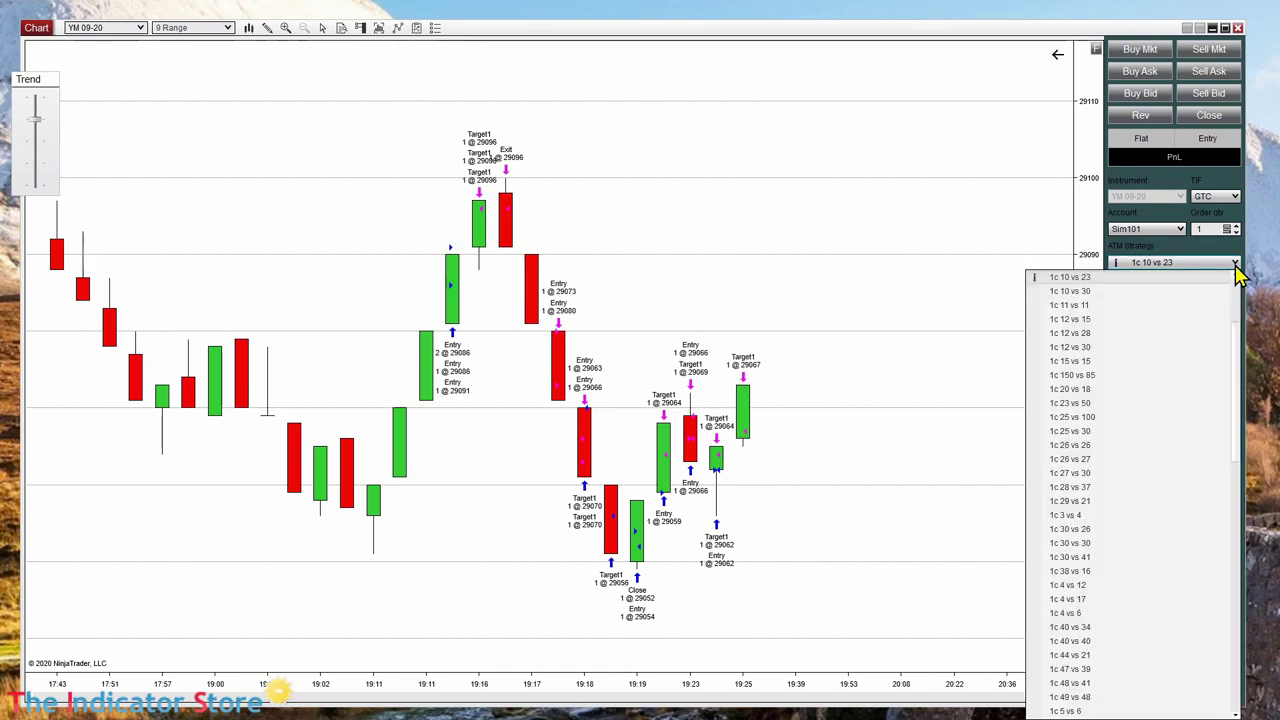
scroll(1171, 371, "down", 8)
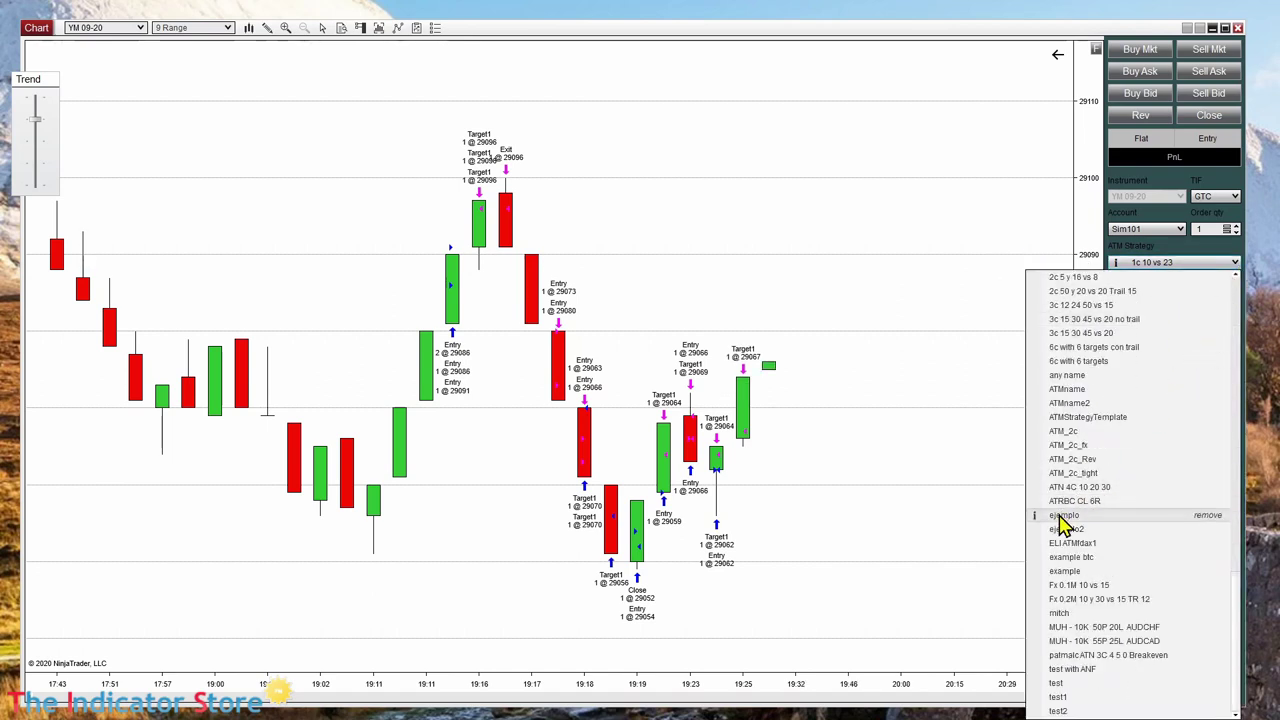
left_click(1062, 515)
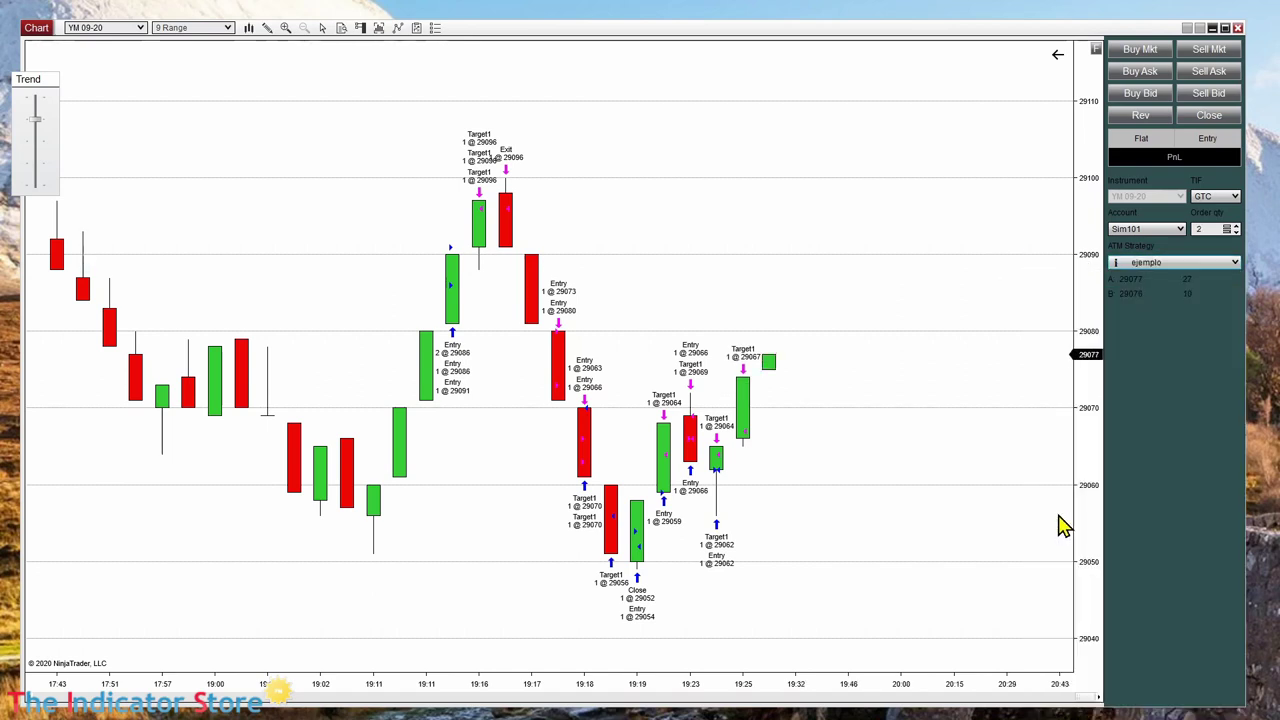
left_click(1217, 263)
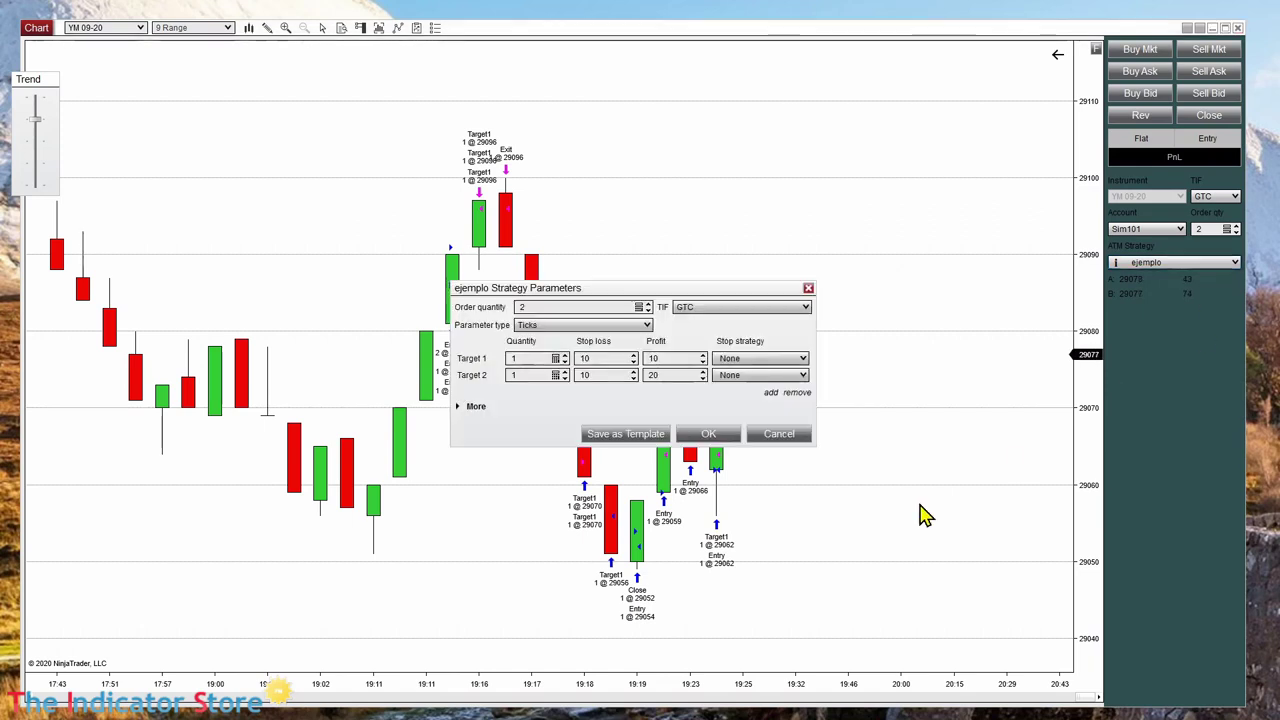
left_click_drag(624, 290, 322, 258)
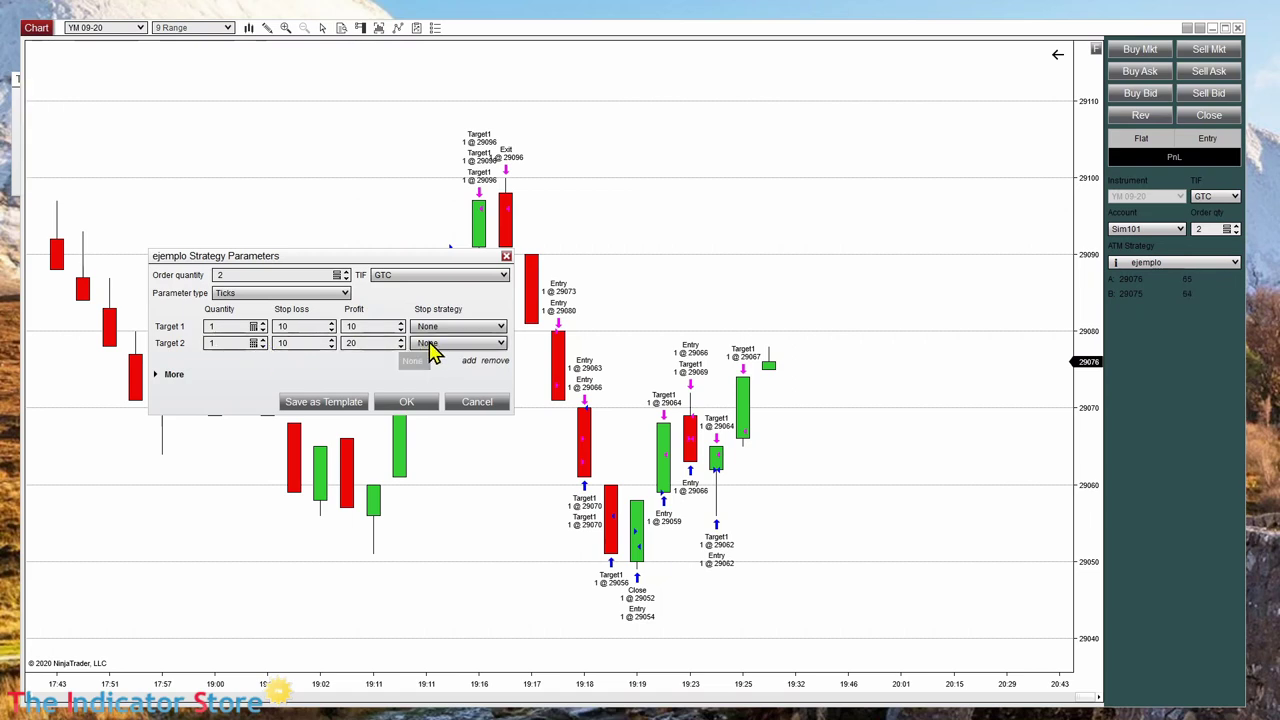
left_click(430, 345)
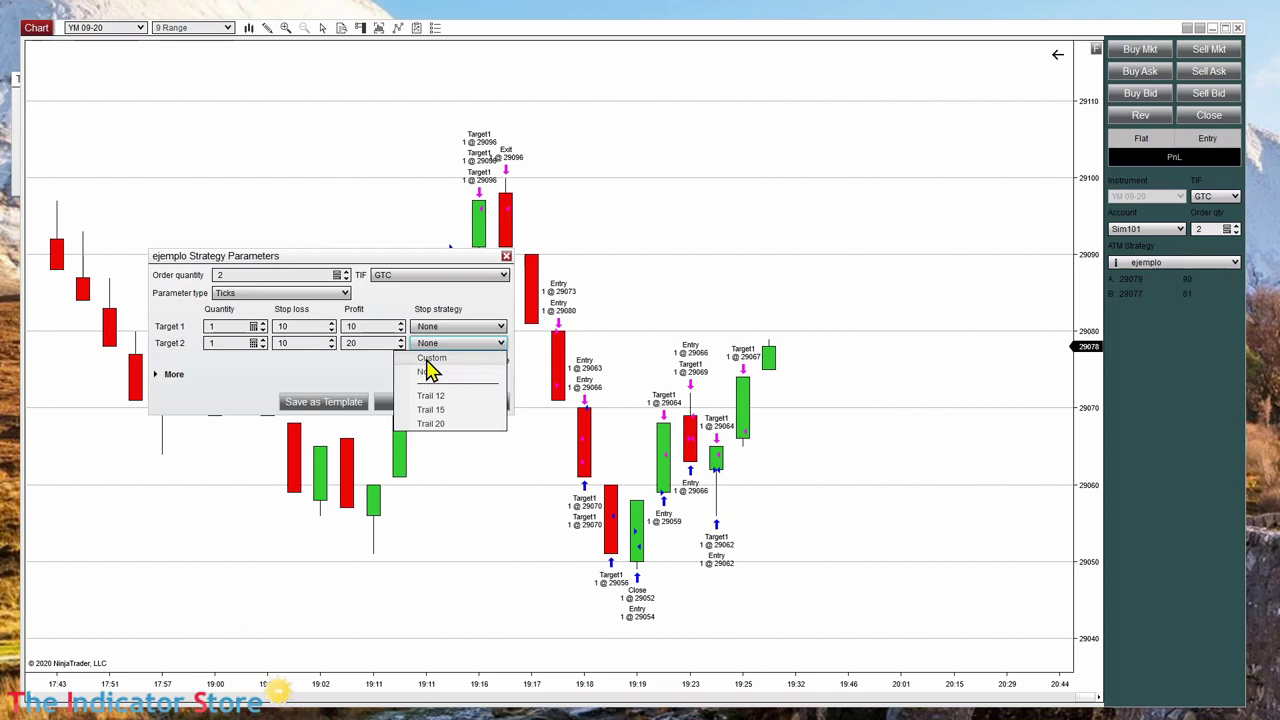
left_click(427, 360)
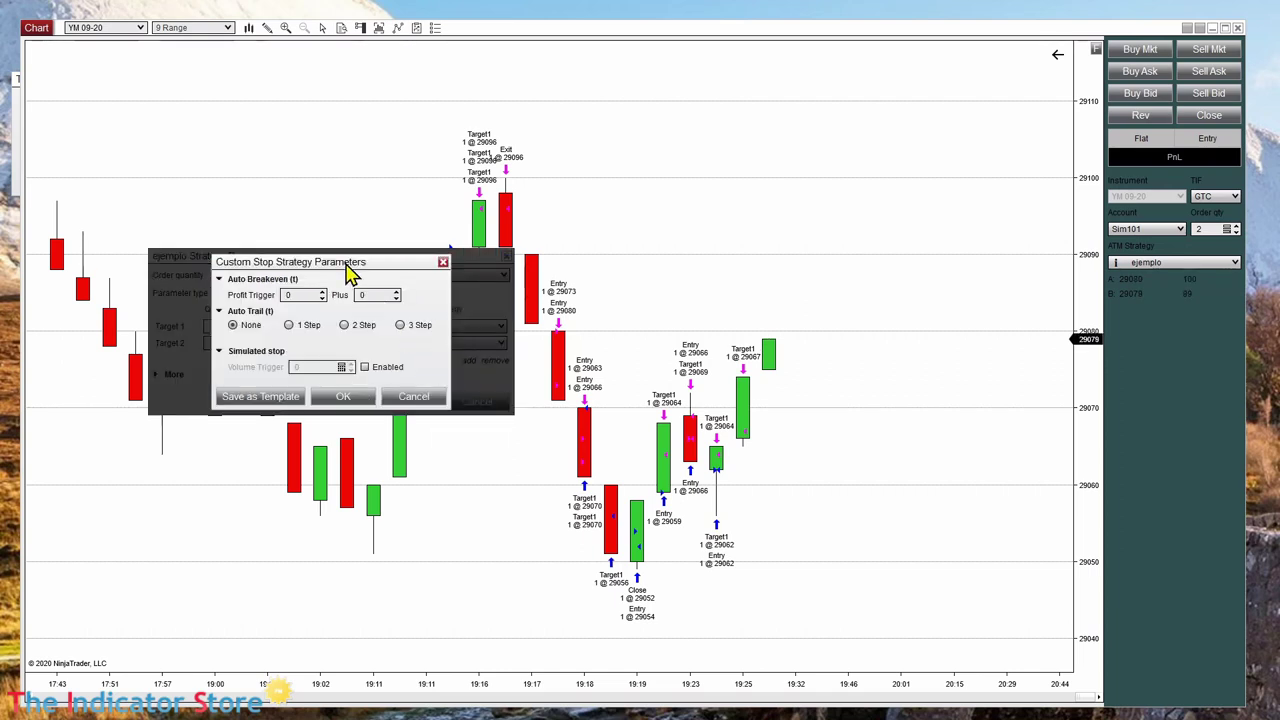
left_click_drag(350, 272, 711, 210)
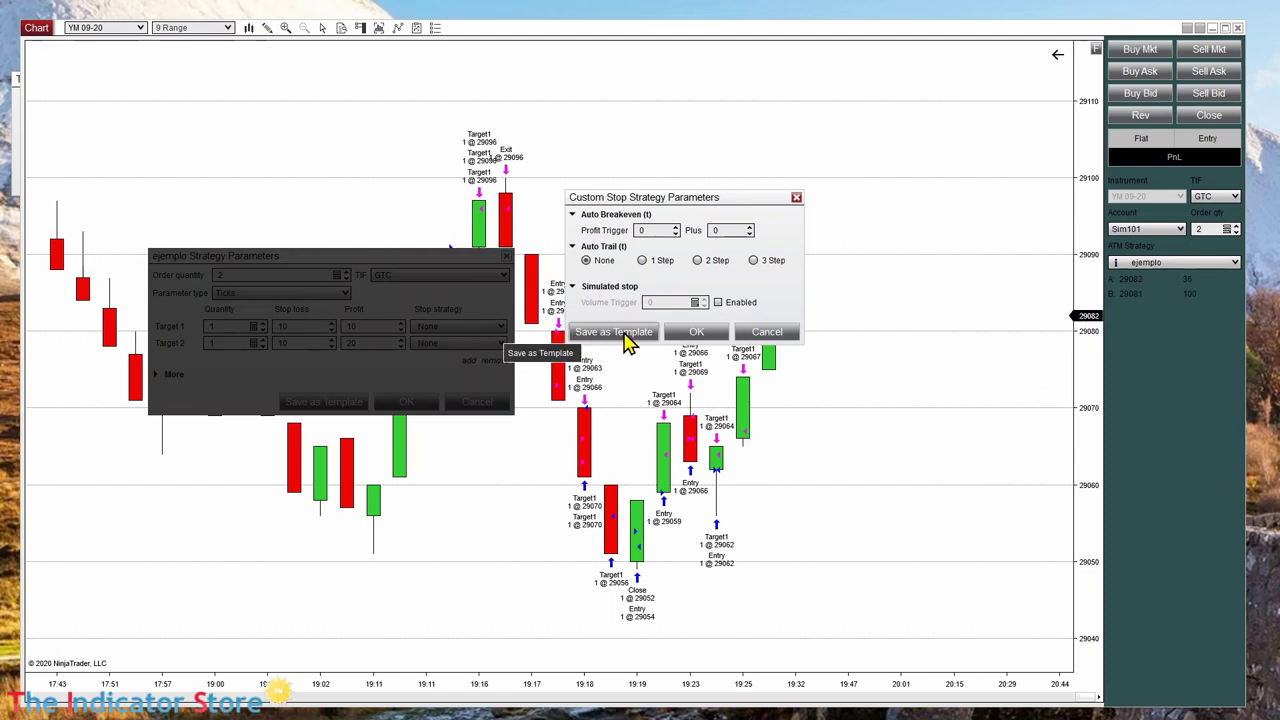
left_click(762, 334)
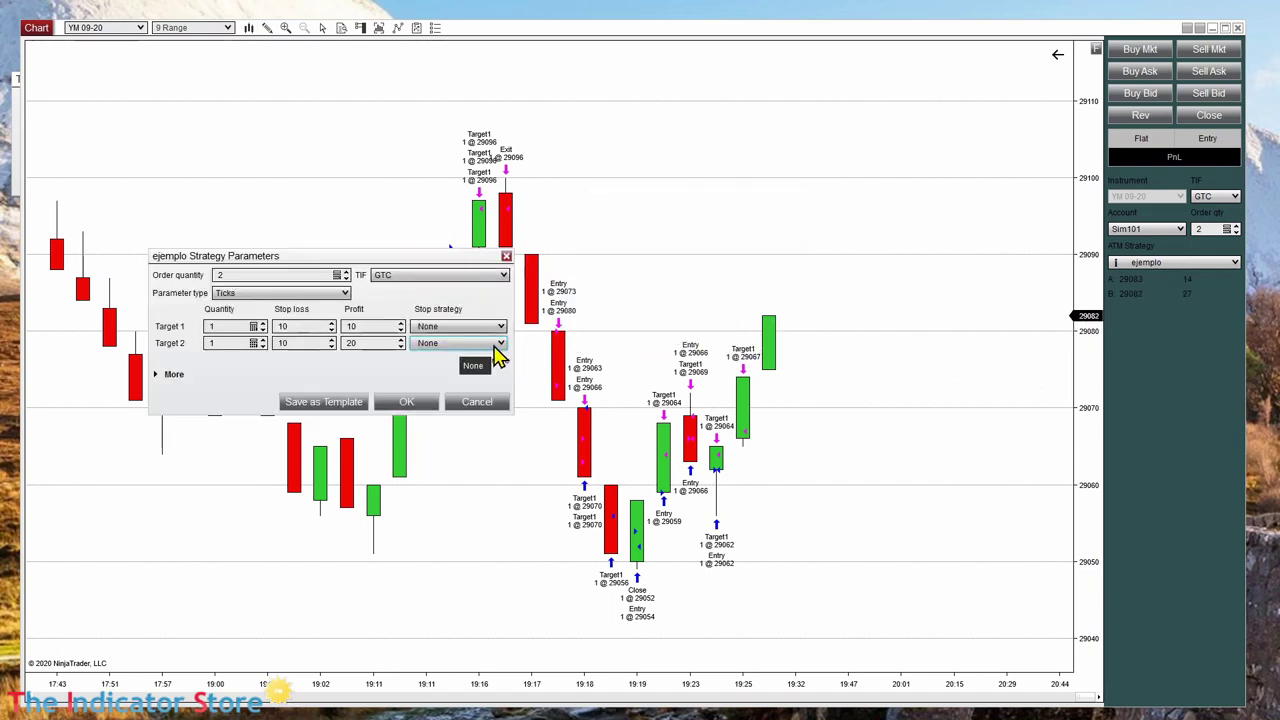
Give Target 2 a custom stop strategy with an auto breakeven profit trigger of 5 and plus of -1, and apply the strategy parameters.
left_click(494, 345)
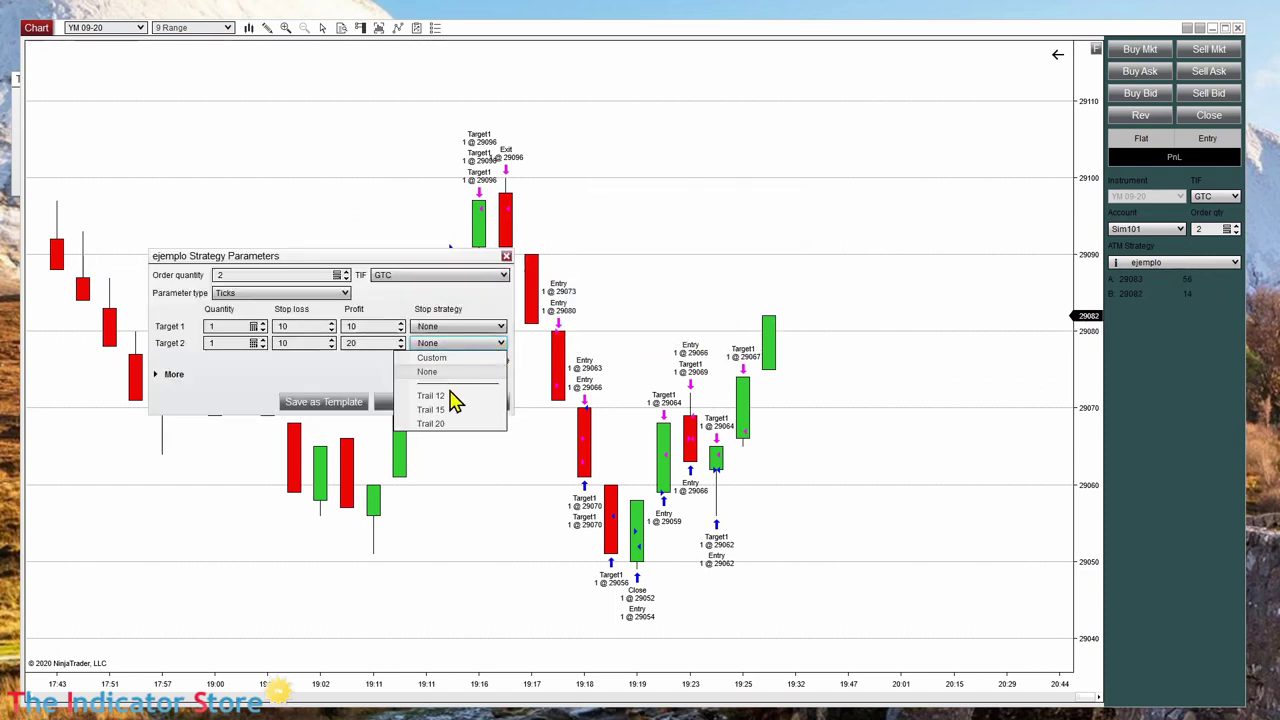
left_click(431, 357)
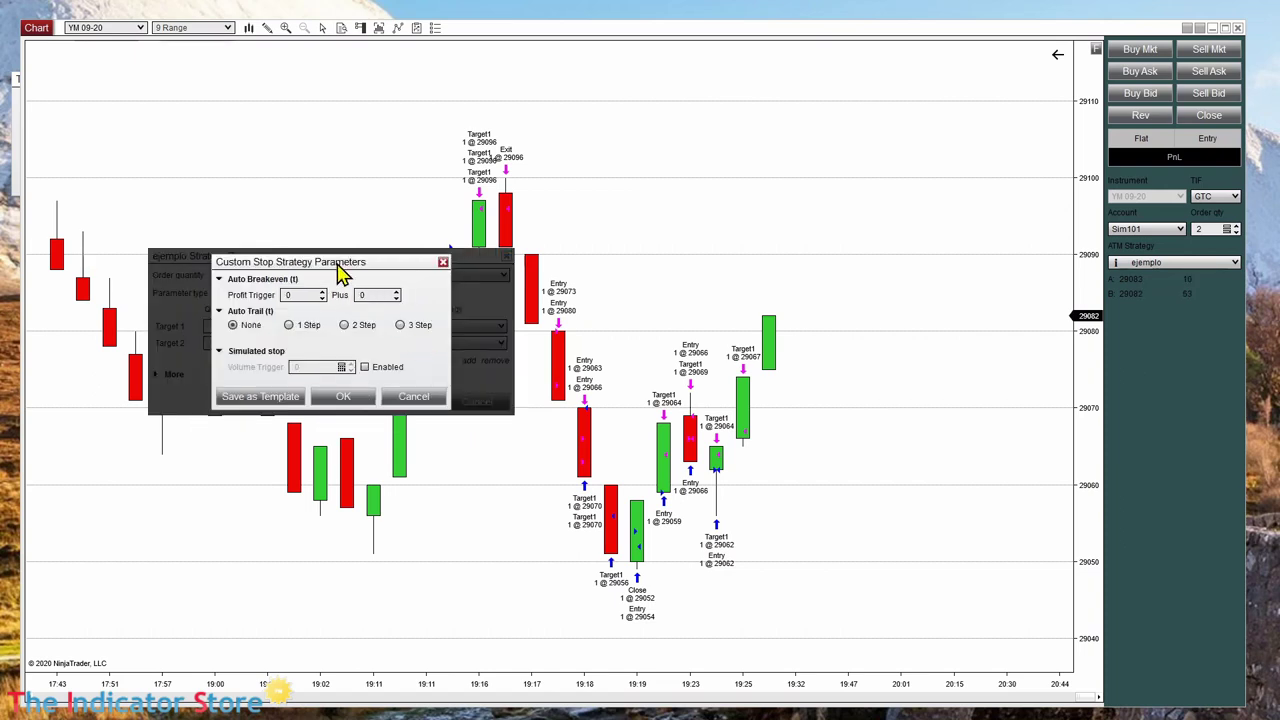
left_click_drag(341, 262, 640, 352)
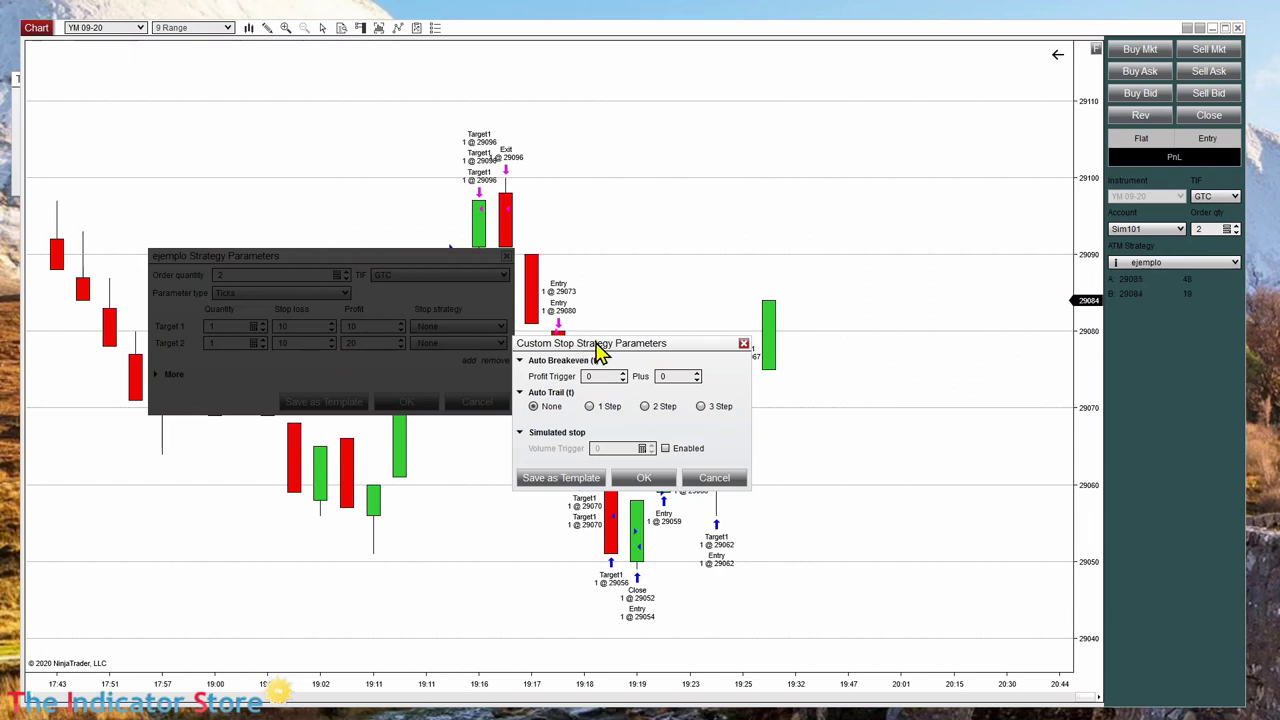
left_click_drag(600, 350, 861, 426)
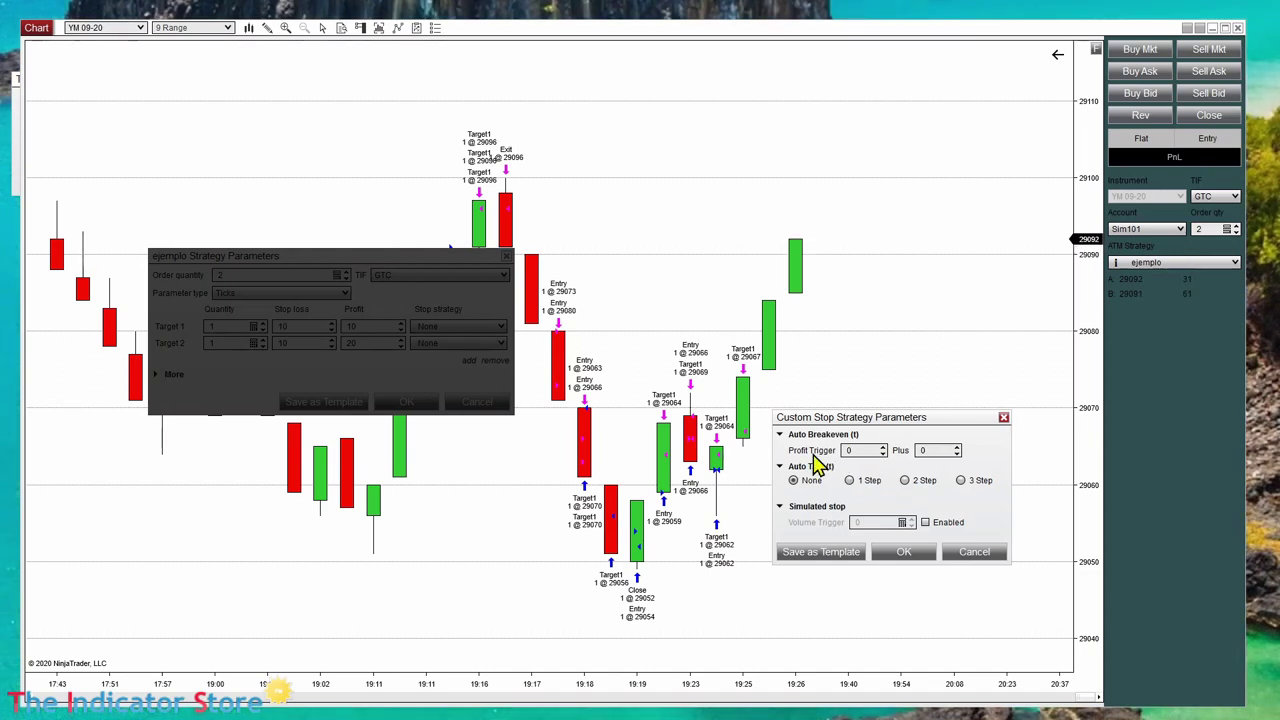
left_click(883, 447)
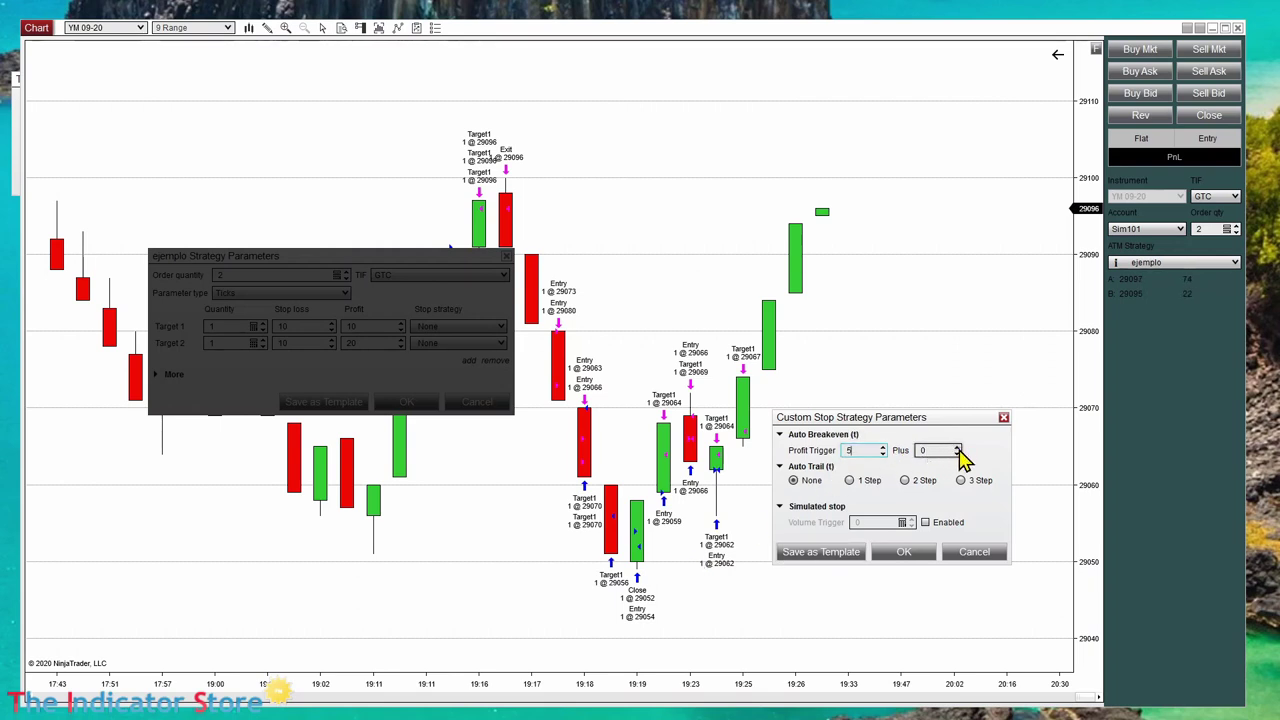
left_click(957, 447)
left_click(956, 454)
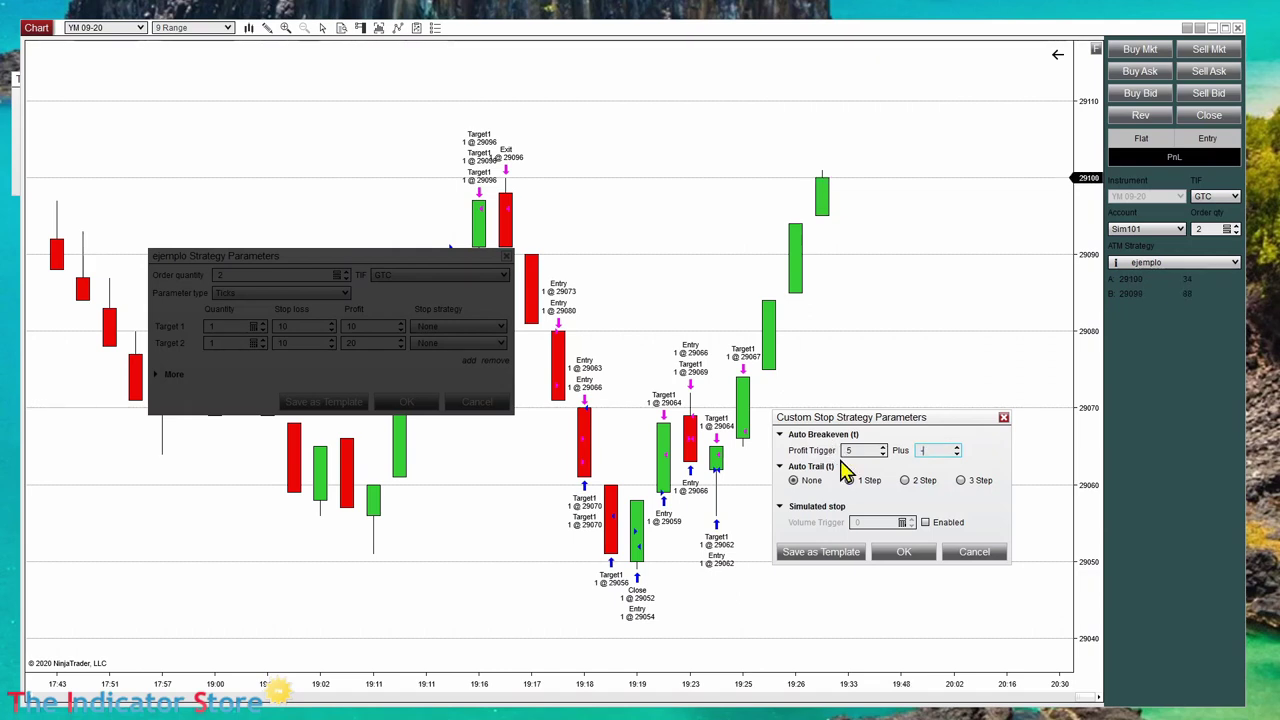
left_click(903, 552)
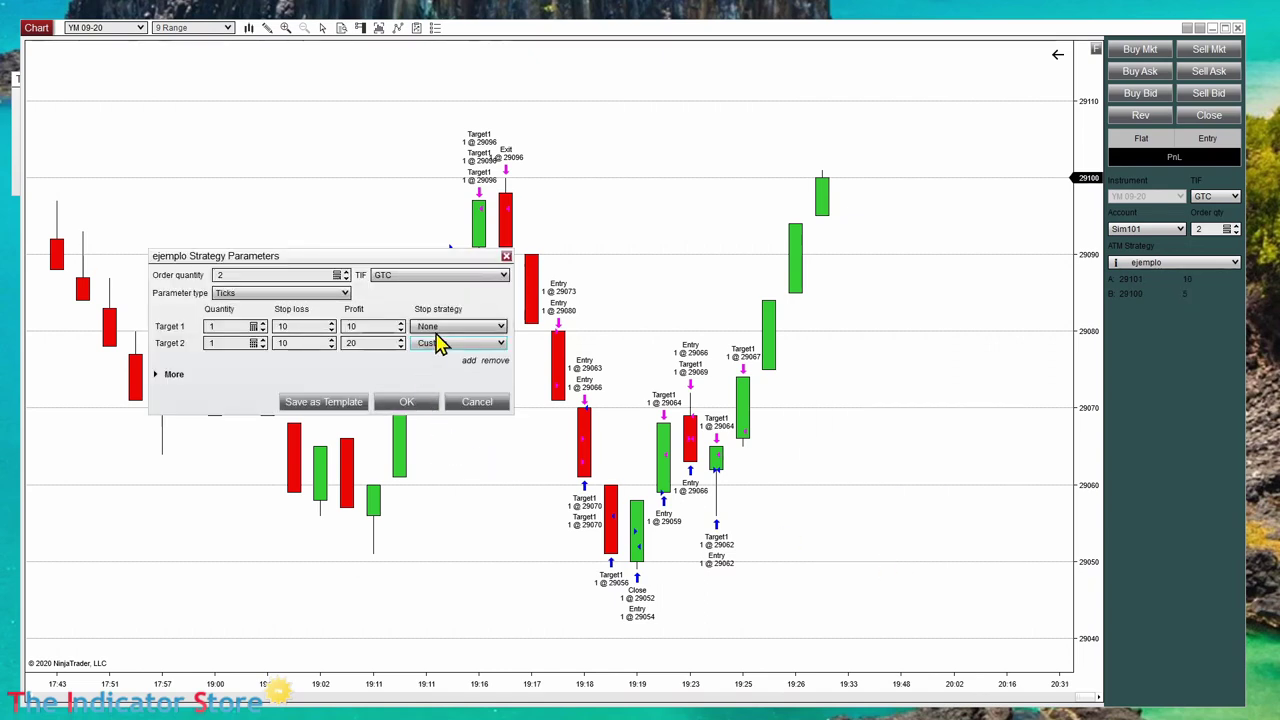
left_click(405, 402)
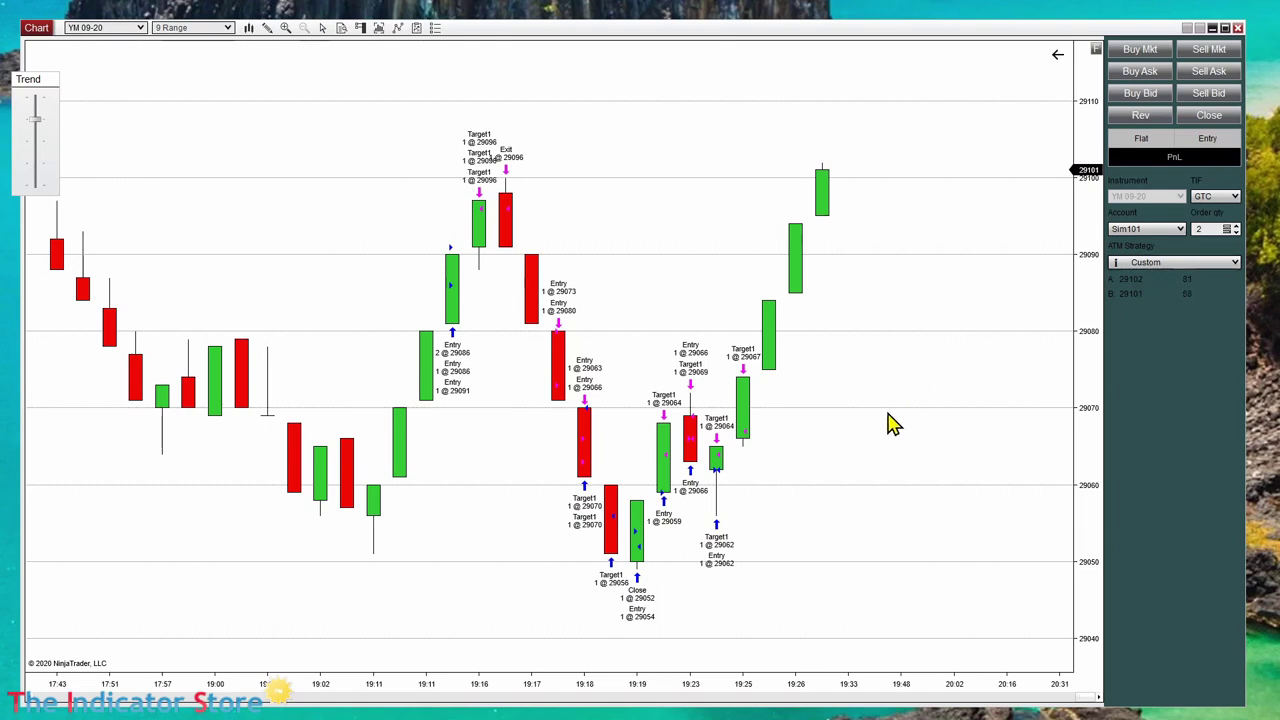
Buy two contracts at market with the Custom ATM strategy, and briefly run the simulated trend at its highest before restoring it to neutral.
left_click(1140, 52)
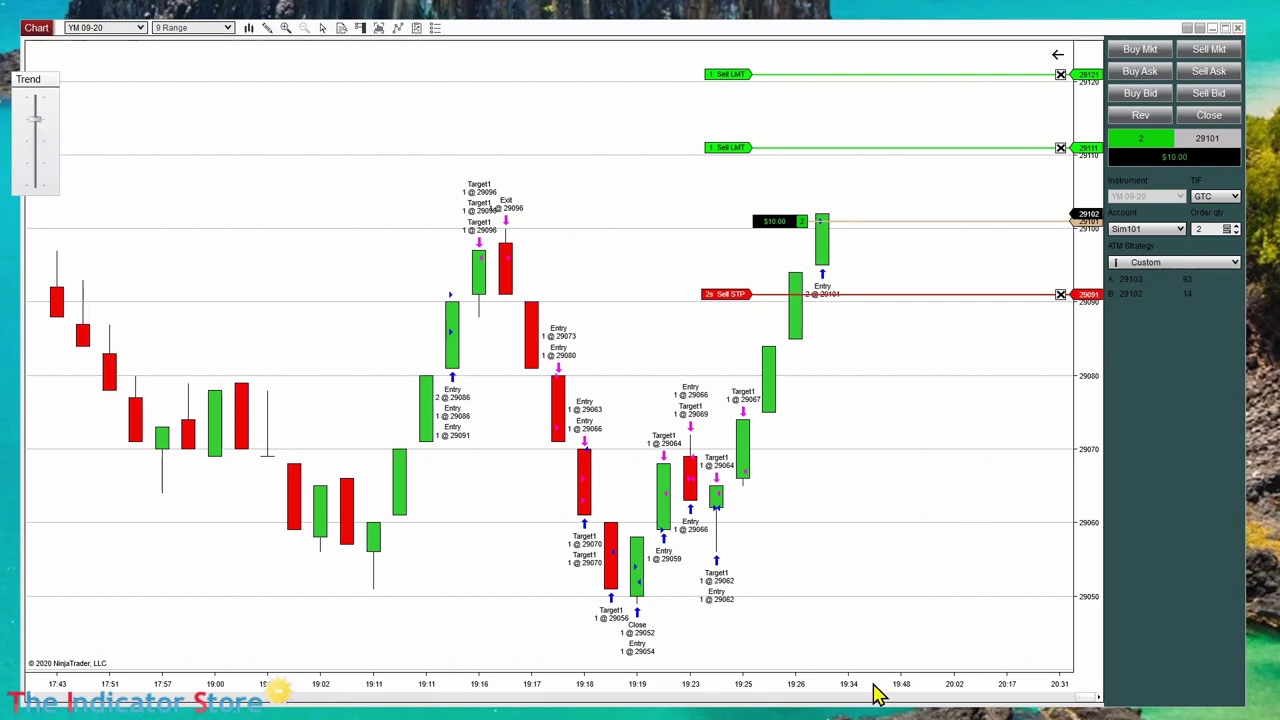
scroll(800, 685, "up", 5)
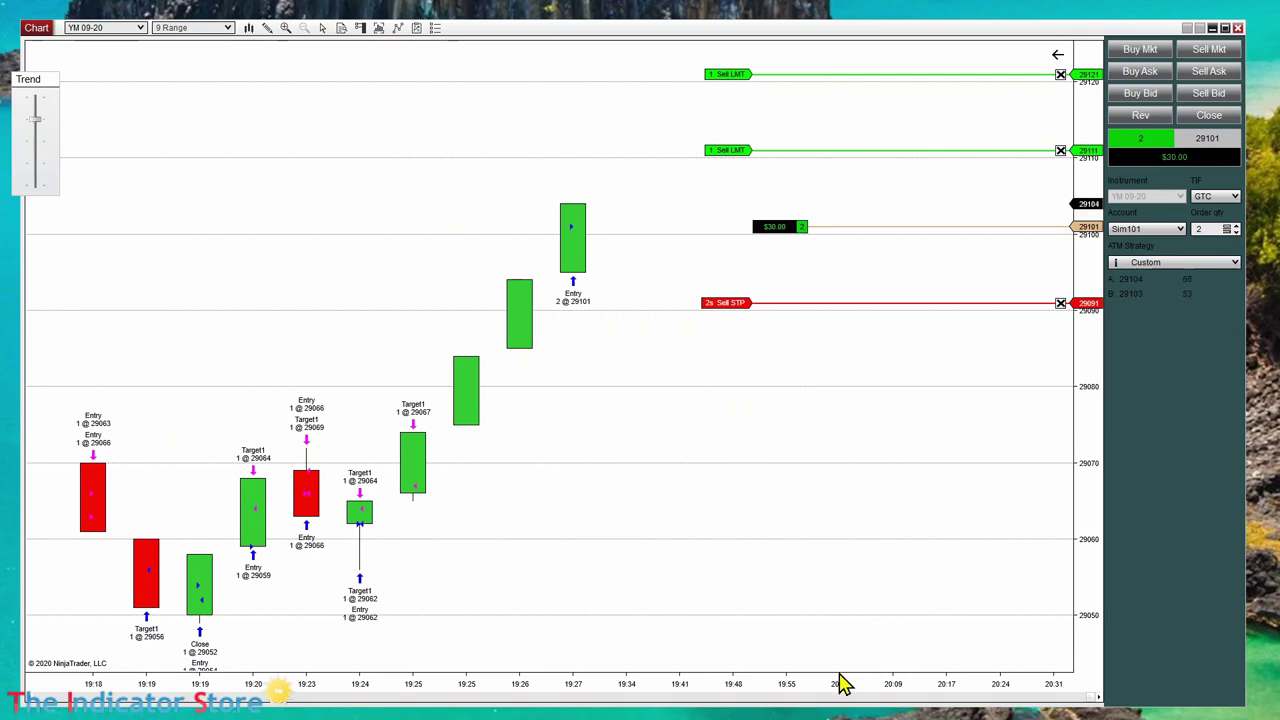
scroll(840, 684, "up", 3)
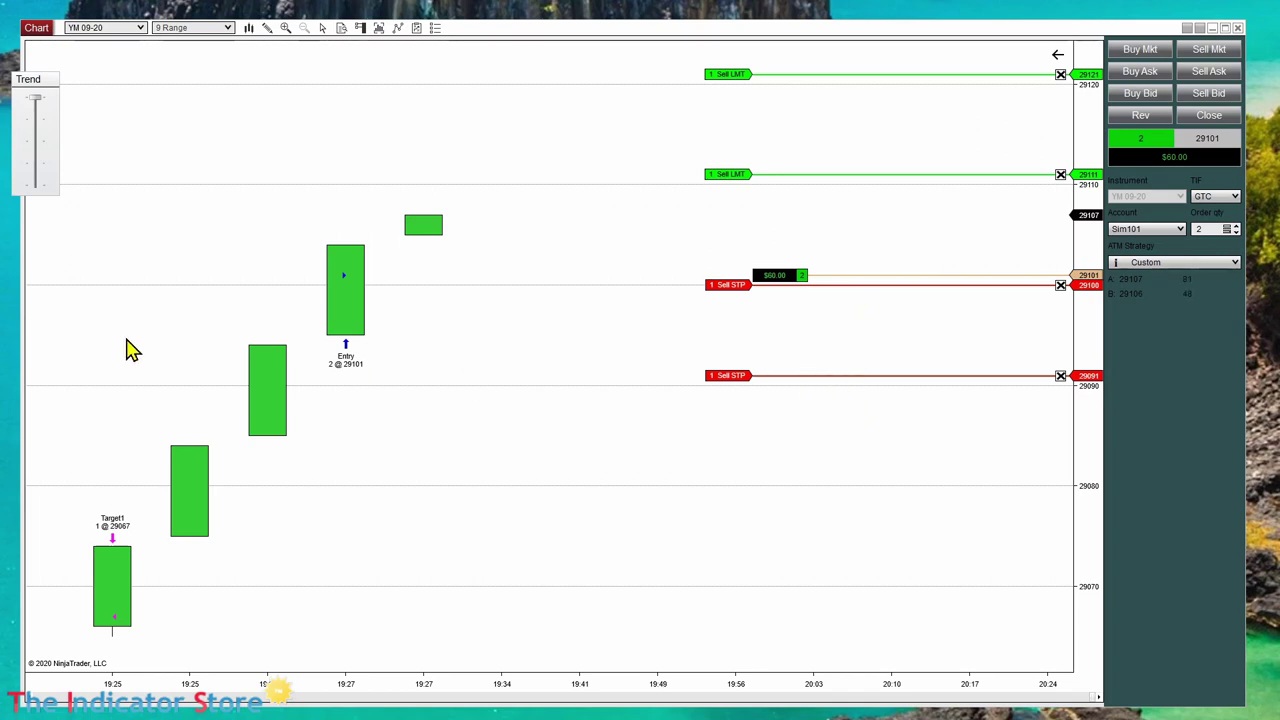
left_click_drag(40, 108, 38, 148)
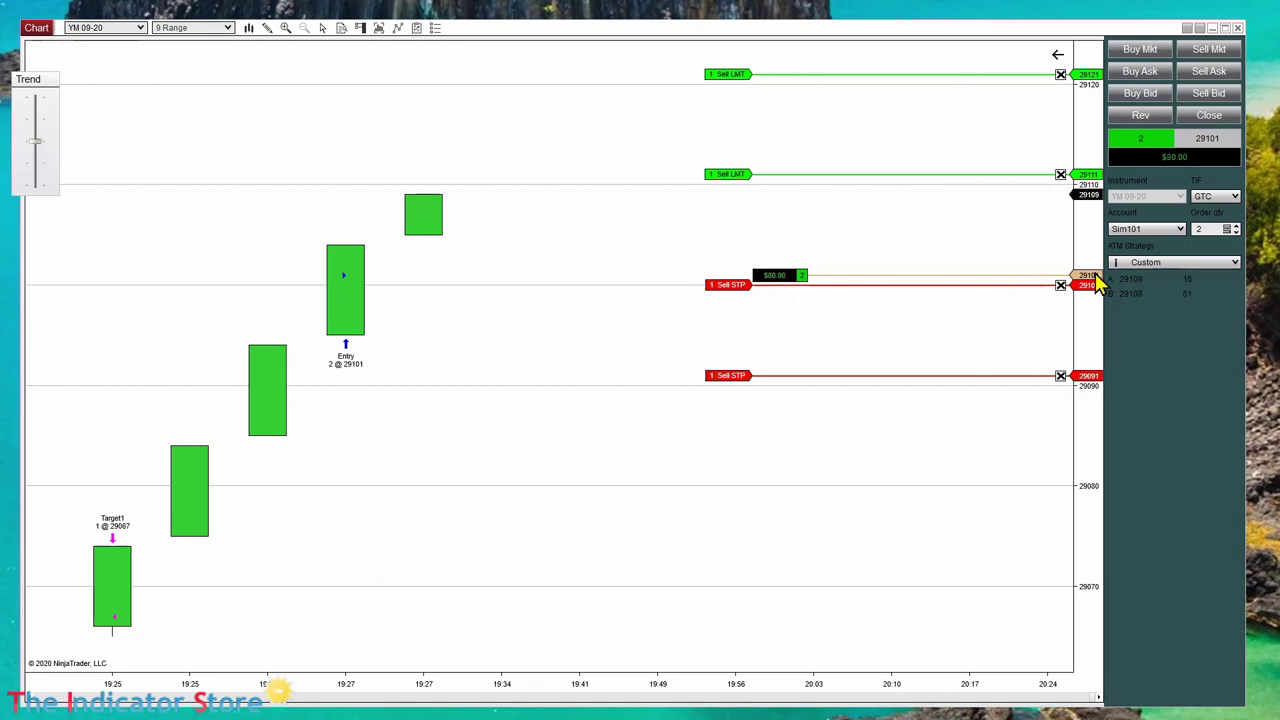
Review the auto breakeven profit trigger and plus settings of Target 2 in the Custom strategy, keeping the strategy parameters open clear of the stop orders.
left_click(1213, 264)
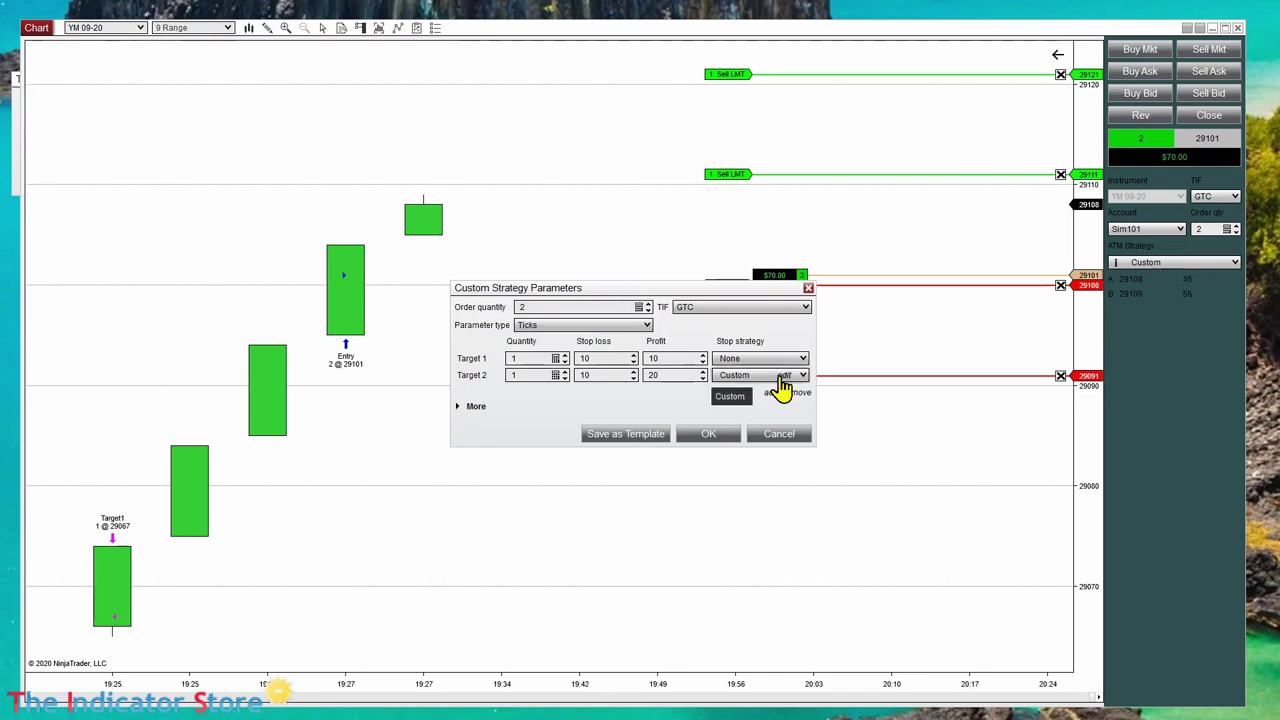
left_click(786, 384)
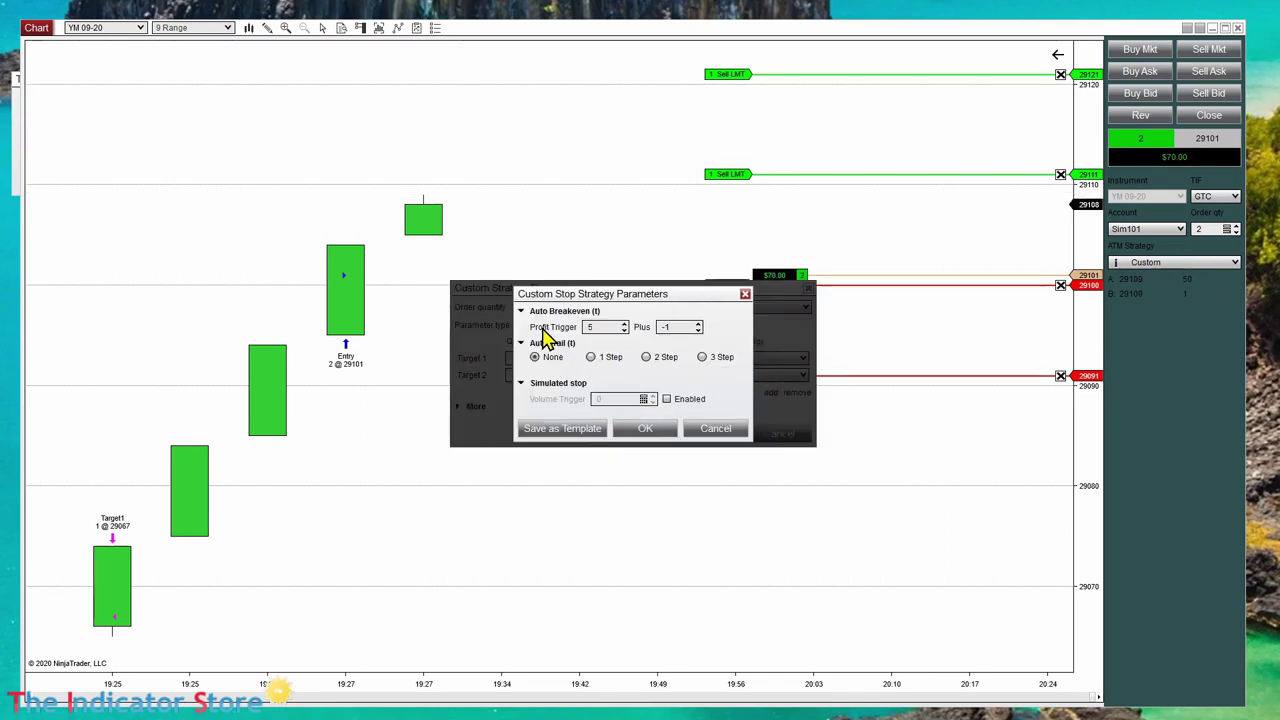
double_click(588, 330)
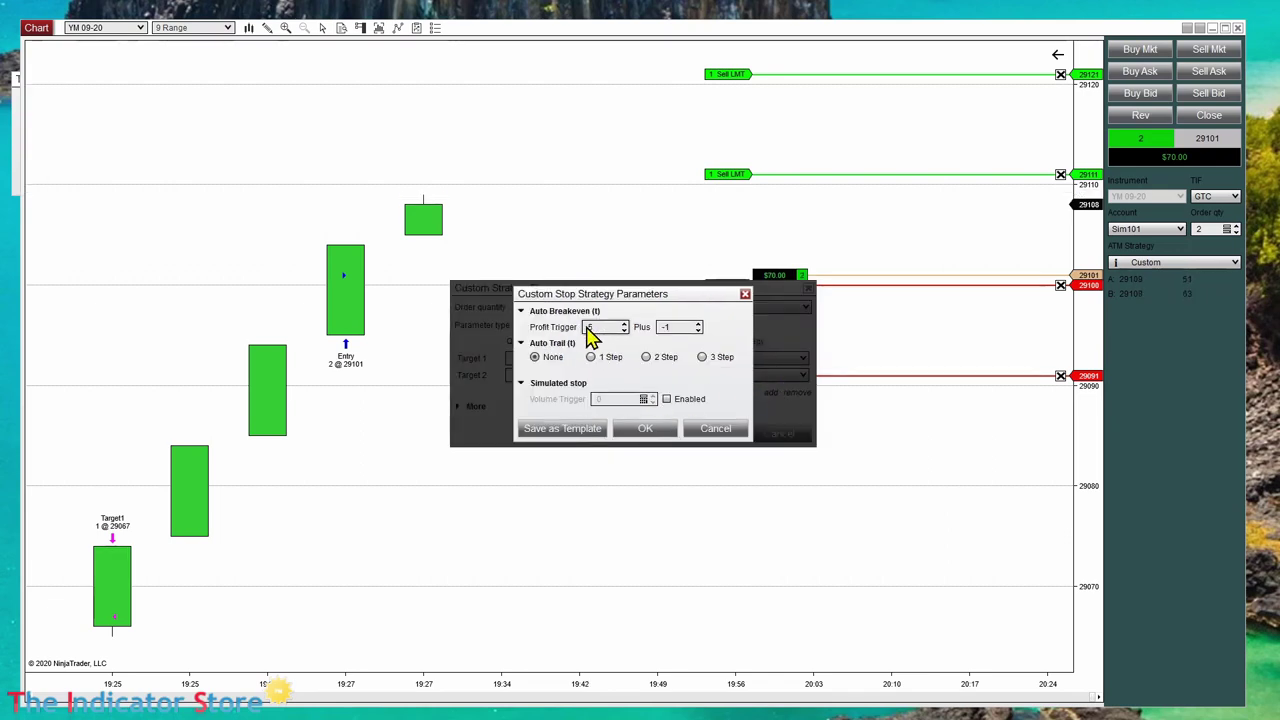
left_click(670, 328)
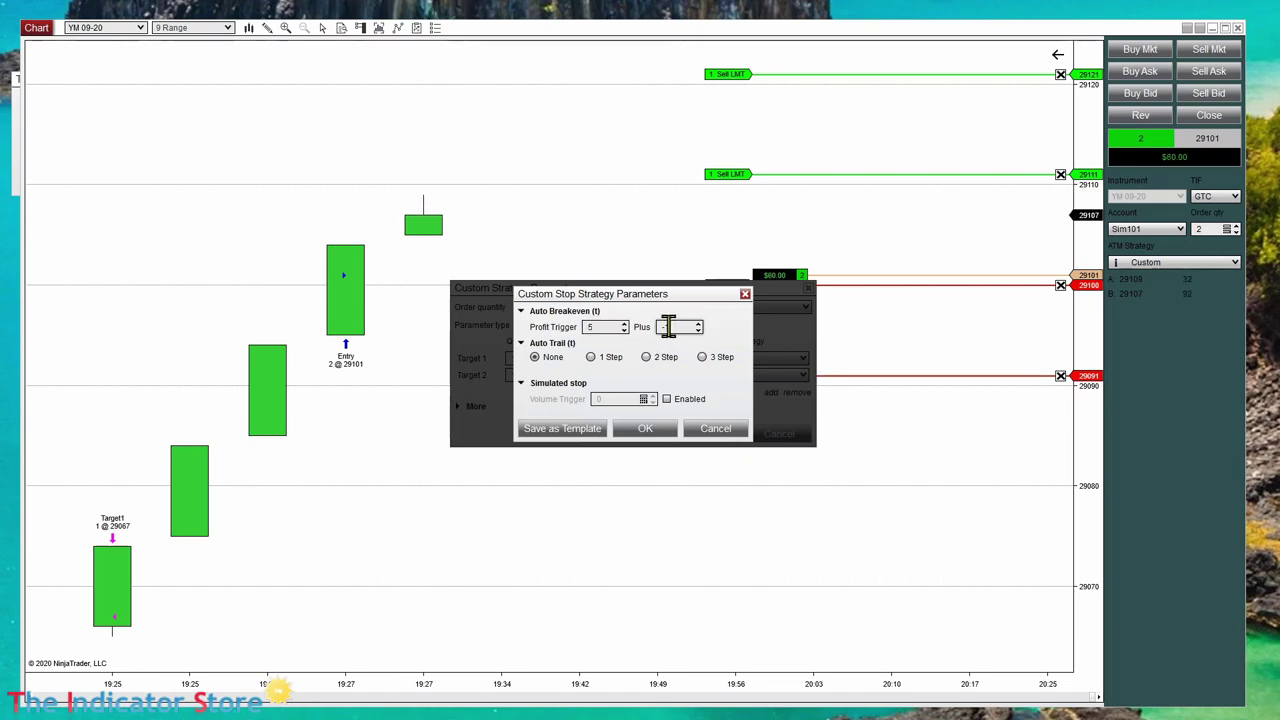
left_click(710, 432)
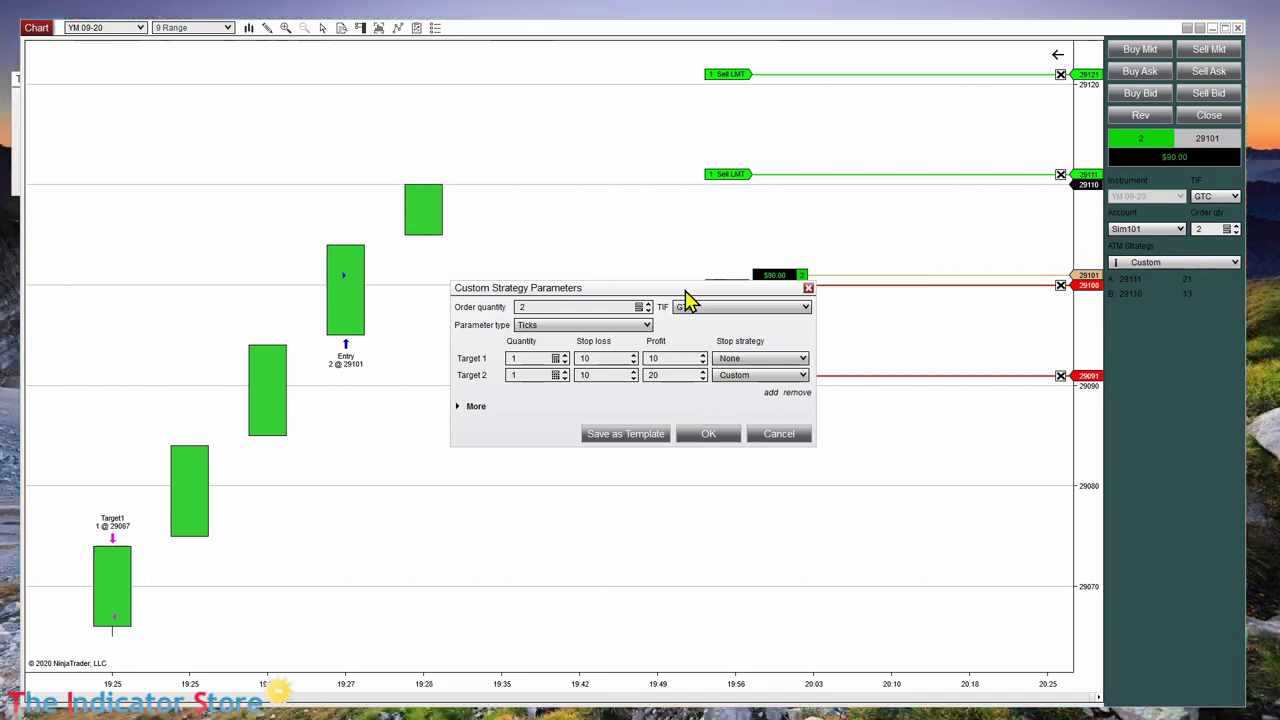
left_click_drag(690, 288, 488, 371)
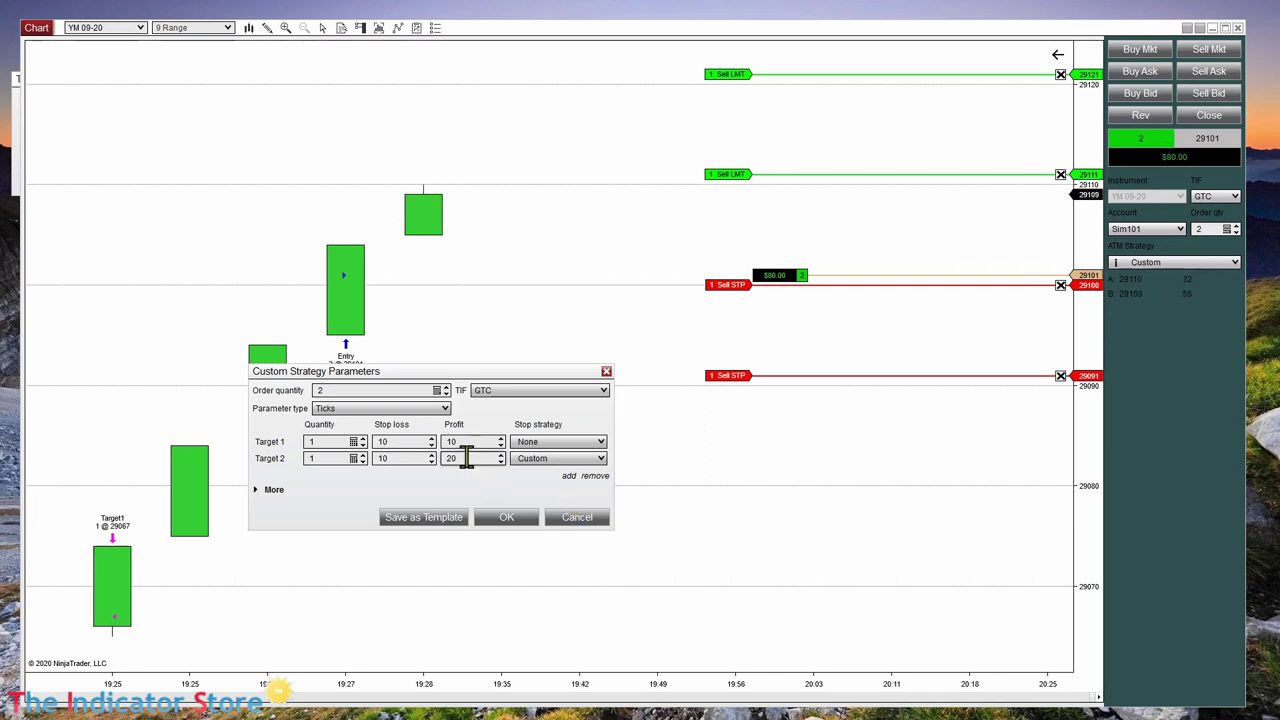
Set Target 2's profit to 50 ticks and the auto breakeven plus of its custom stop strategy to 0.
double_click(455, 458)
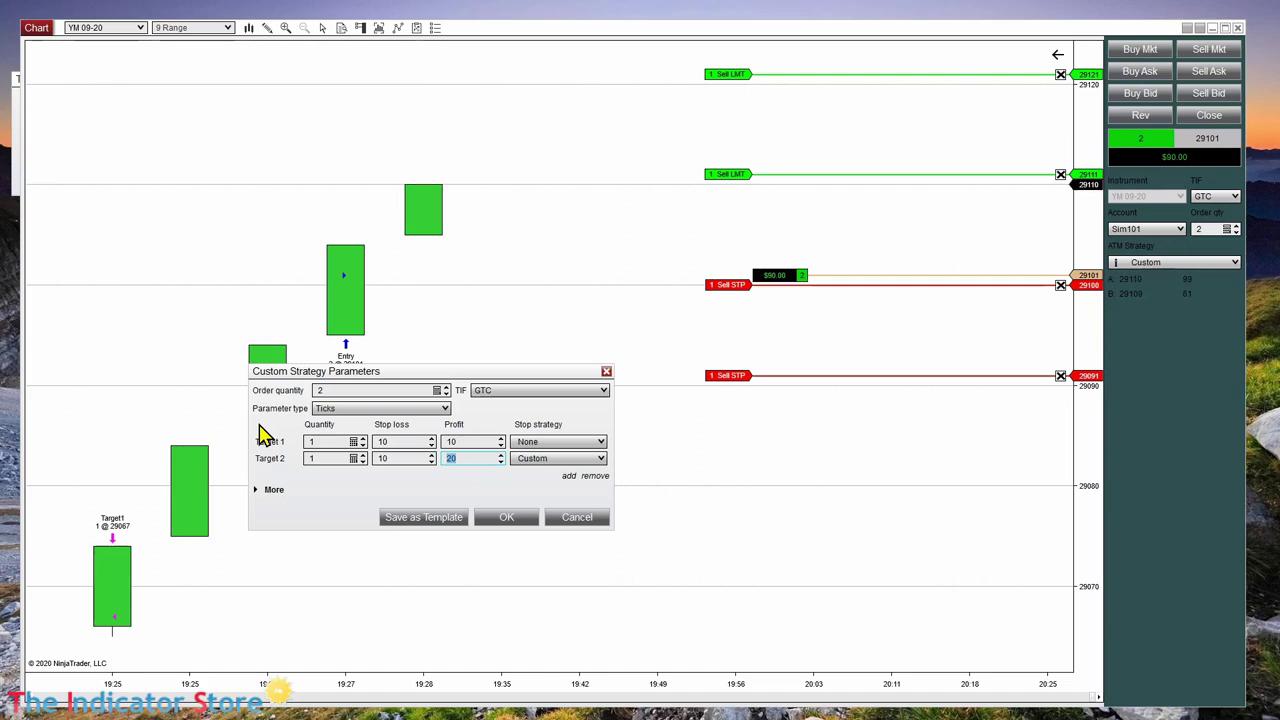
type("50")
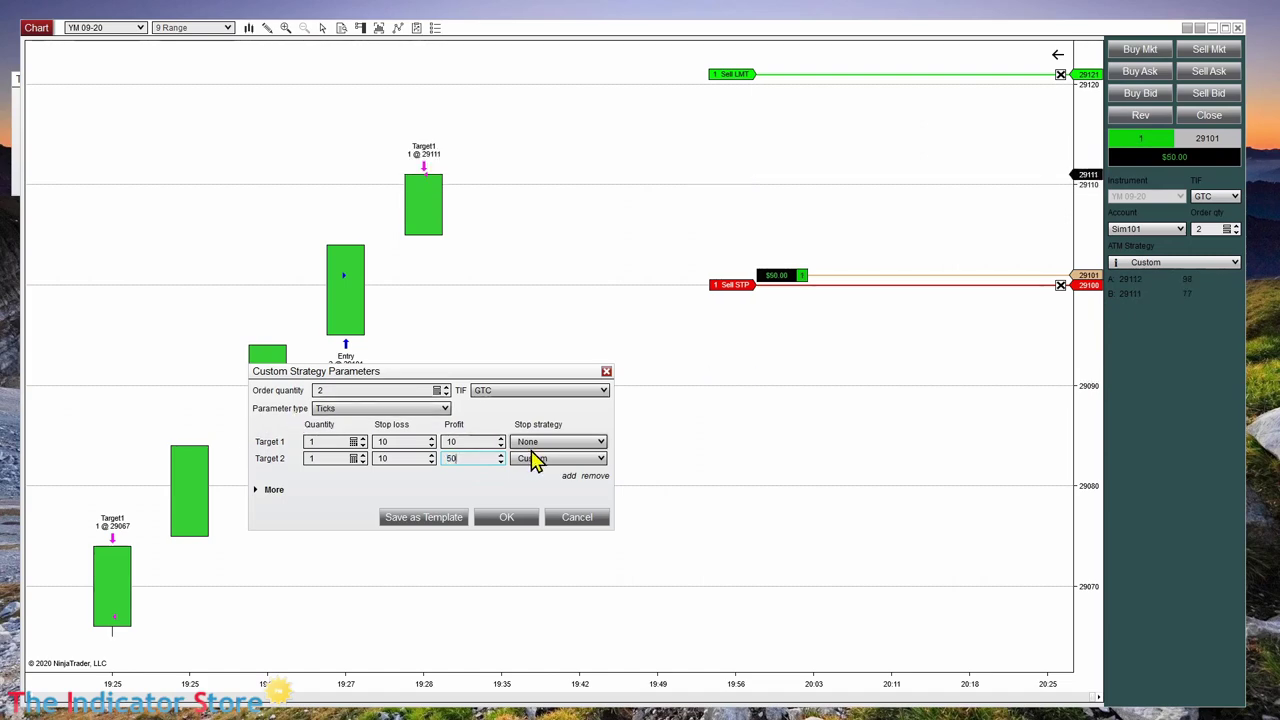
mouse_move(537, 467)
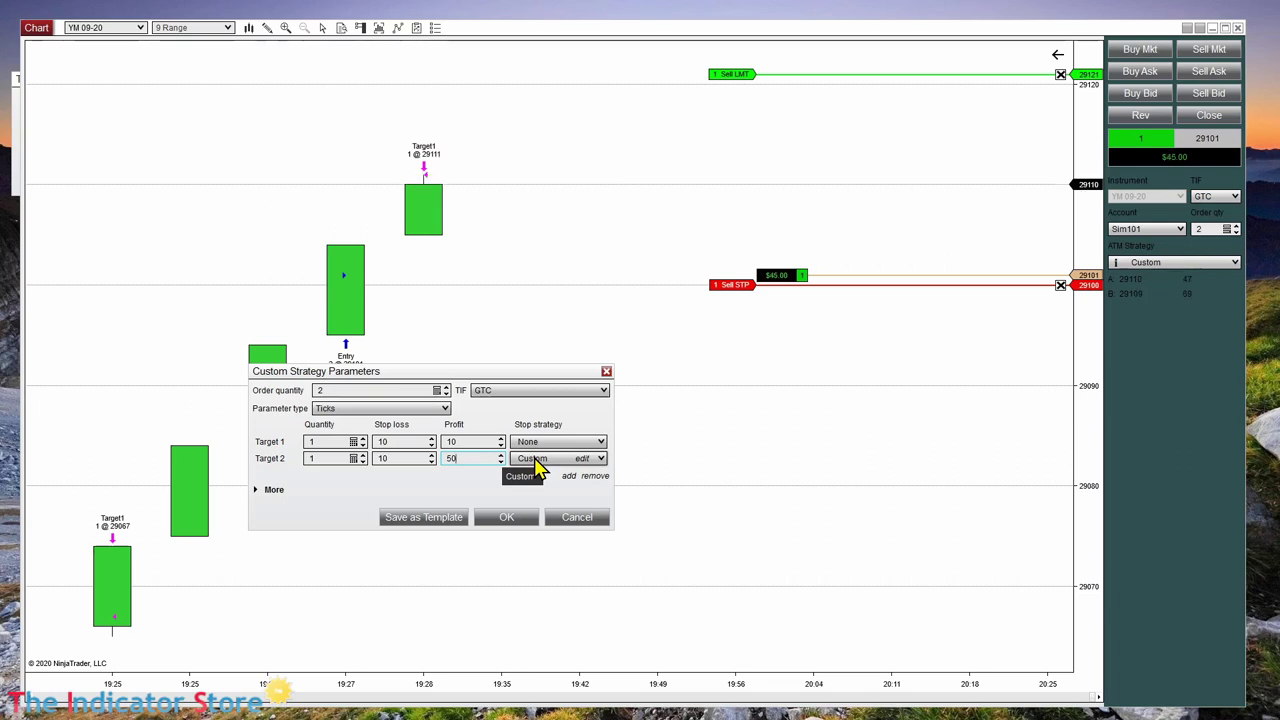
left_click(585, 462)
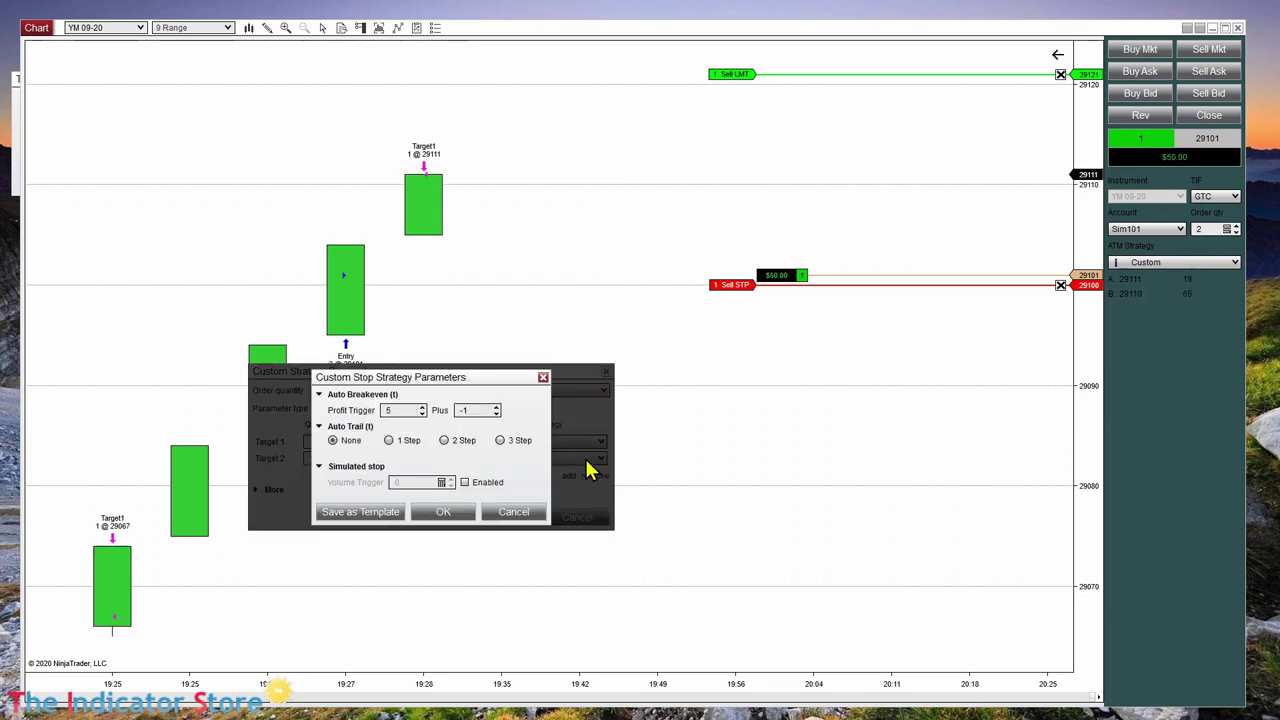
left_click(410, 411)
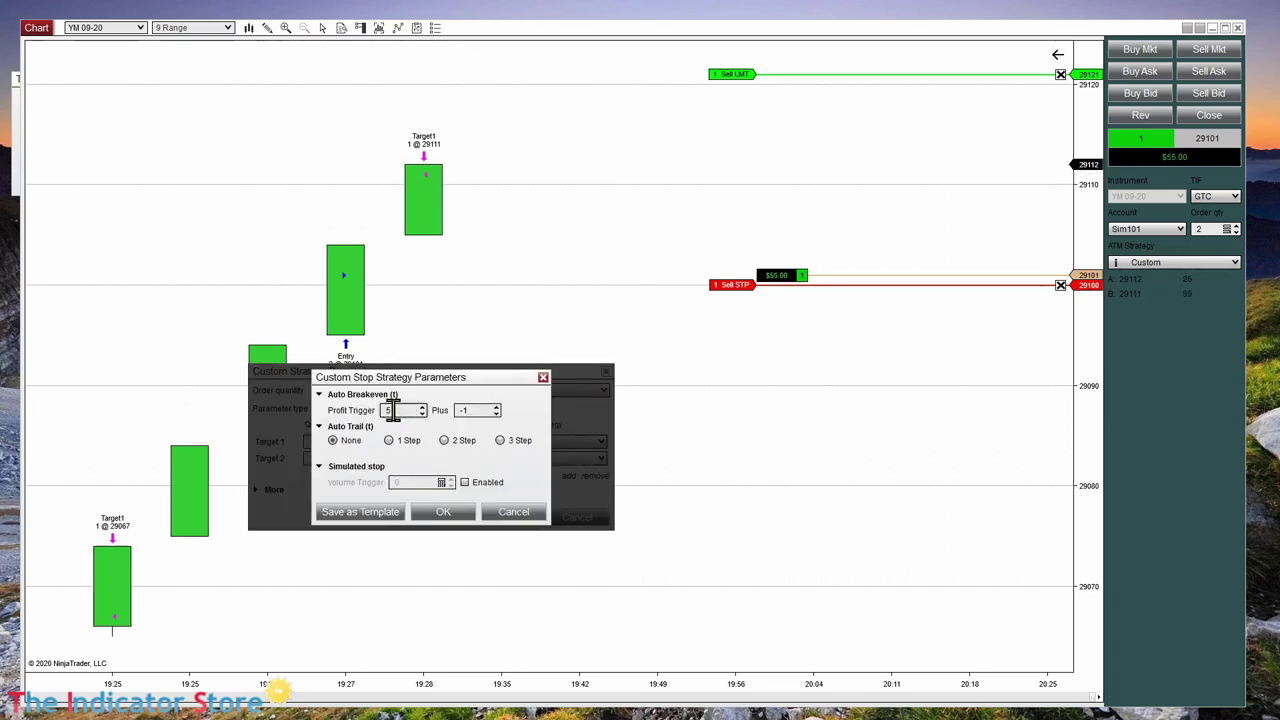
left_click(468, 410)
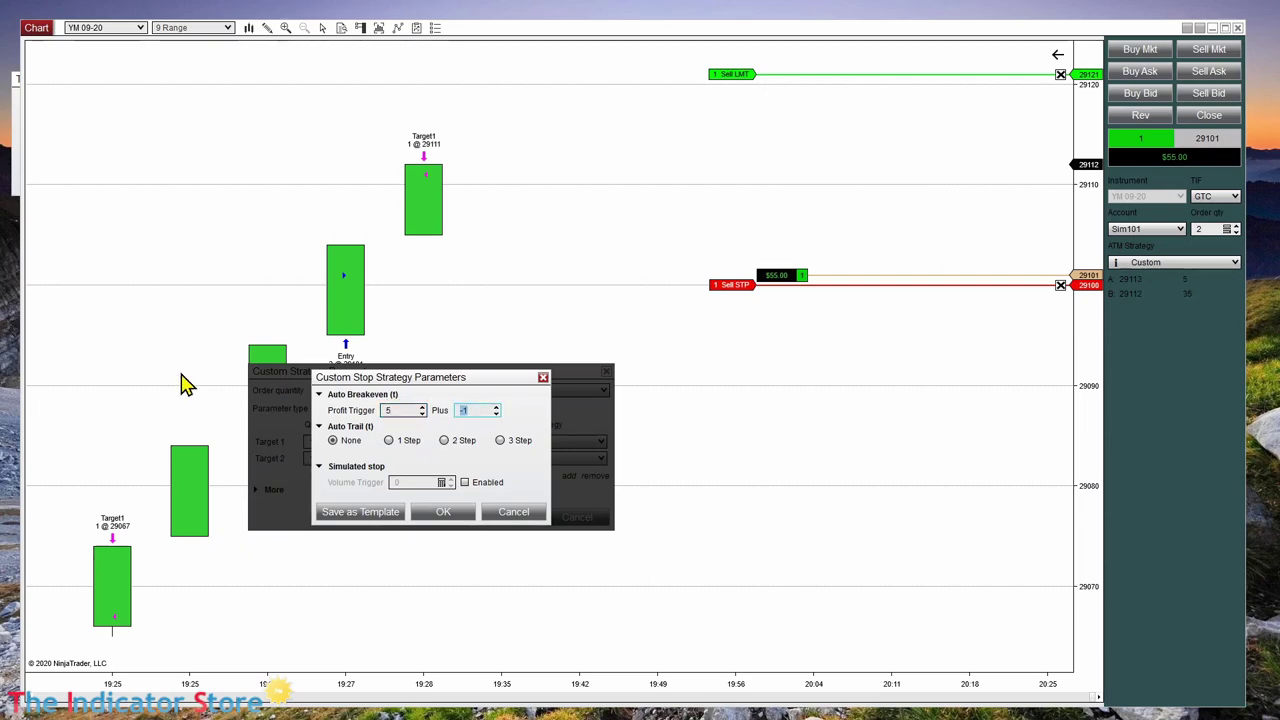
type("0")
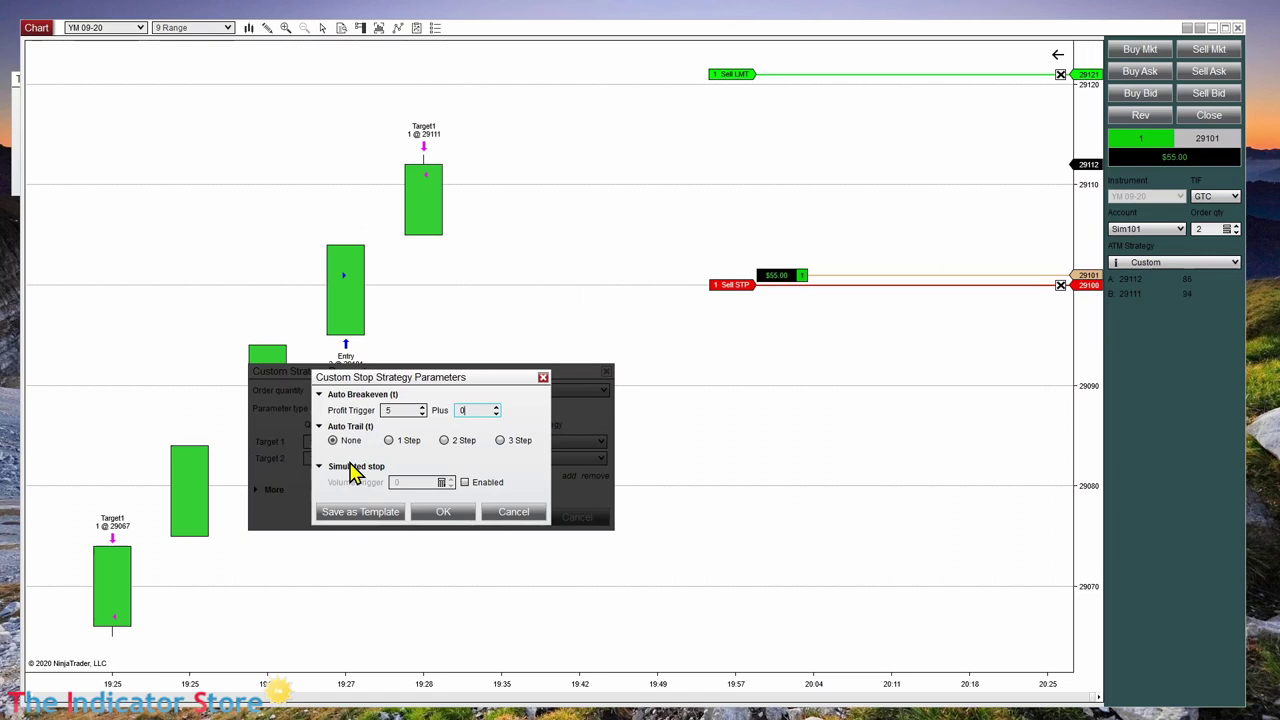
Add a 1 Step auto trail with stop loss 8 and profit trigger 10 to Target 2's stop strategy, and apply the strategy parameters.
left_click(389, 440)
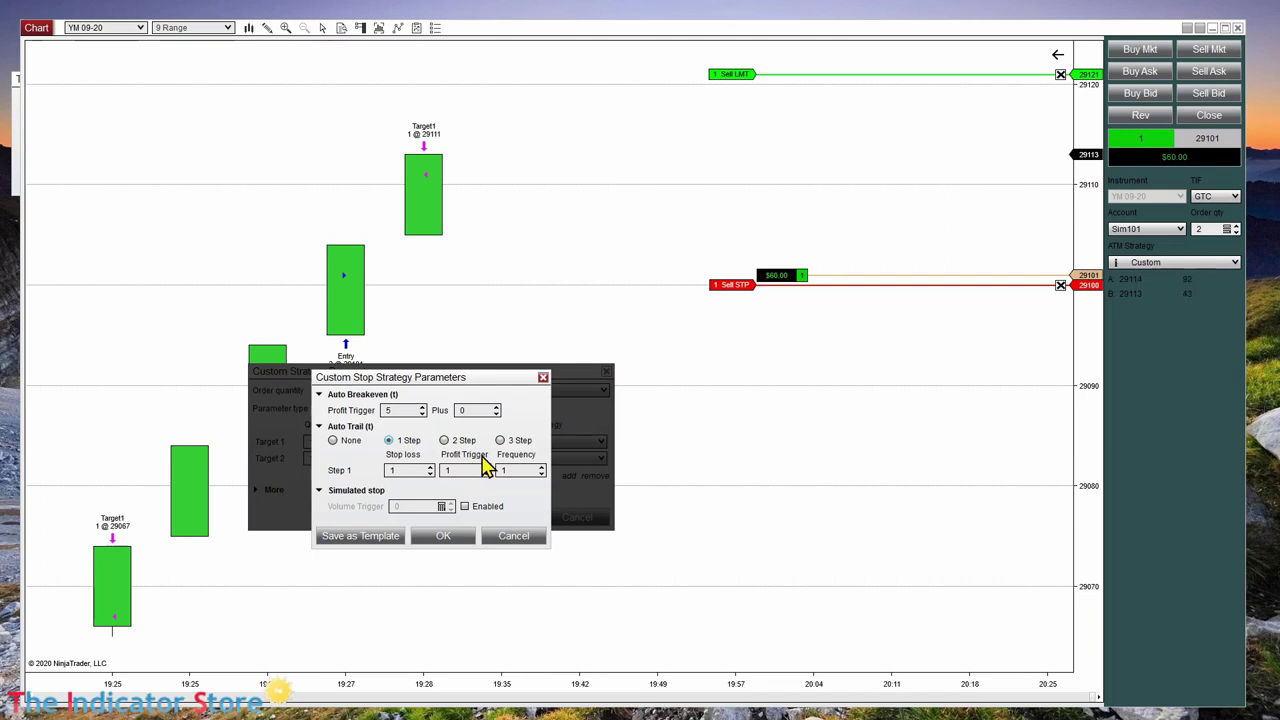
left_click(465, 471)
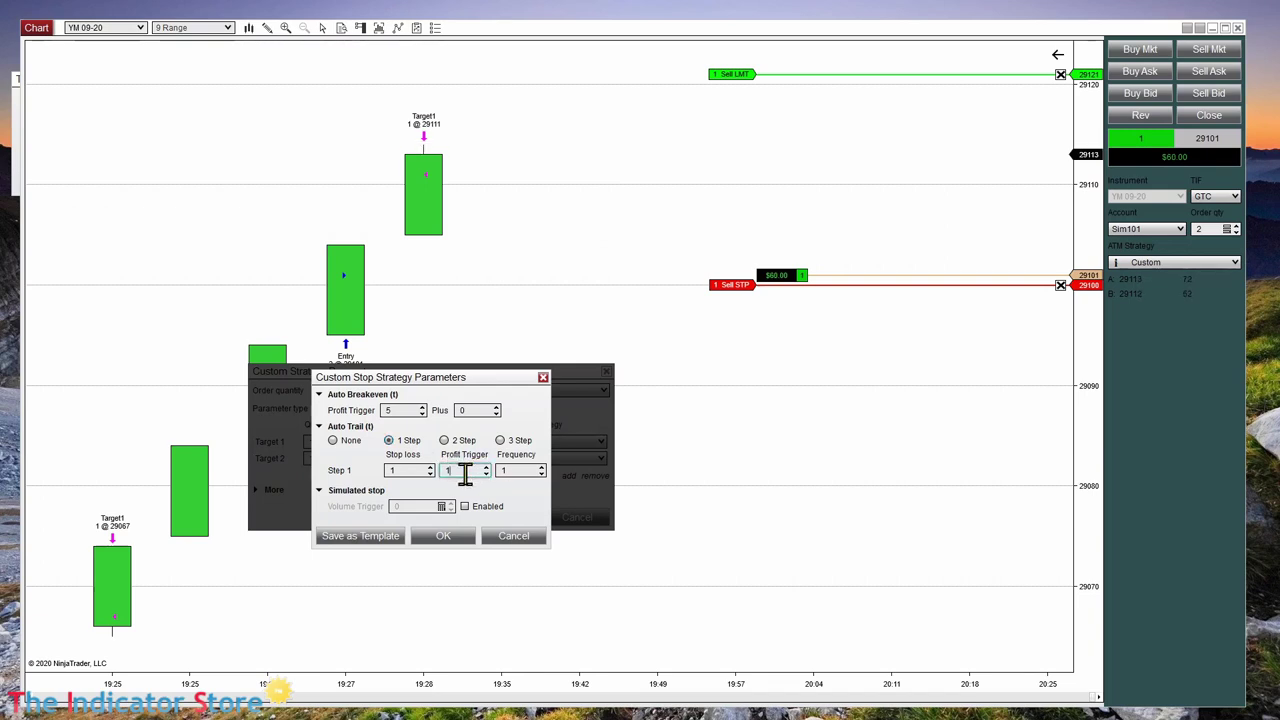
type("0")
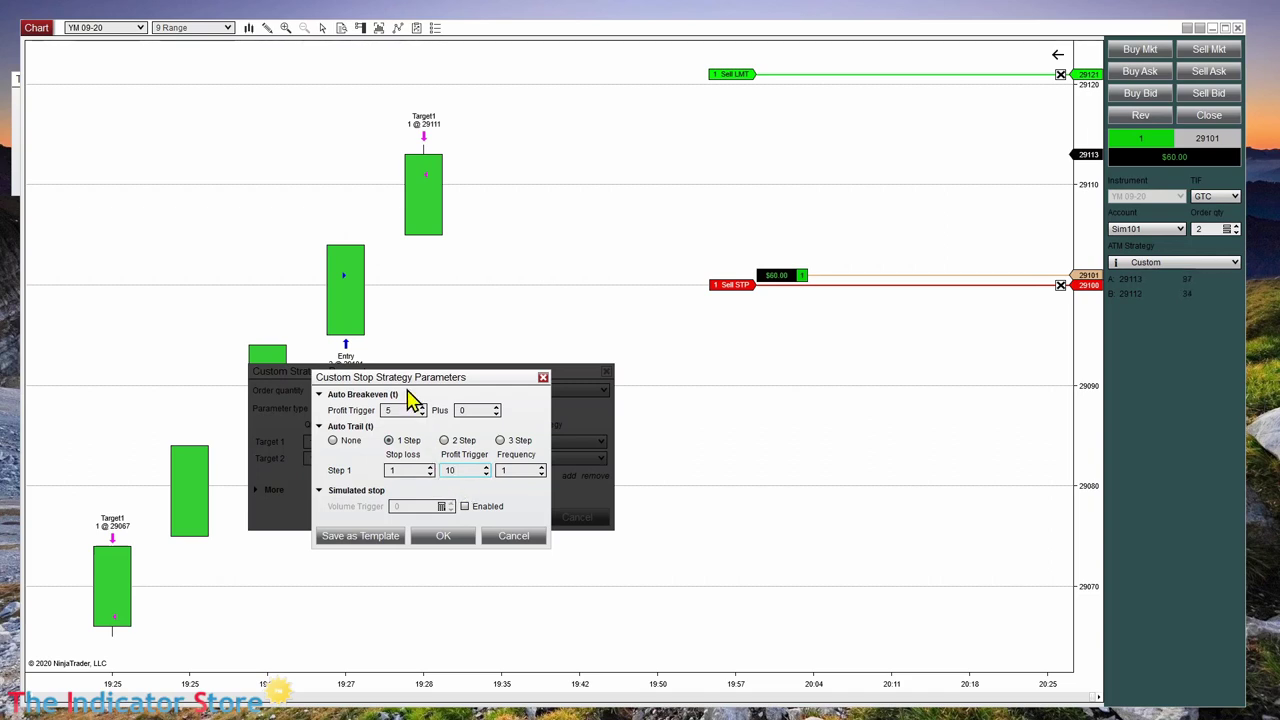
left_click_drag(414, 390, 457, 452)
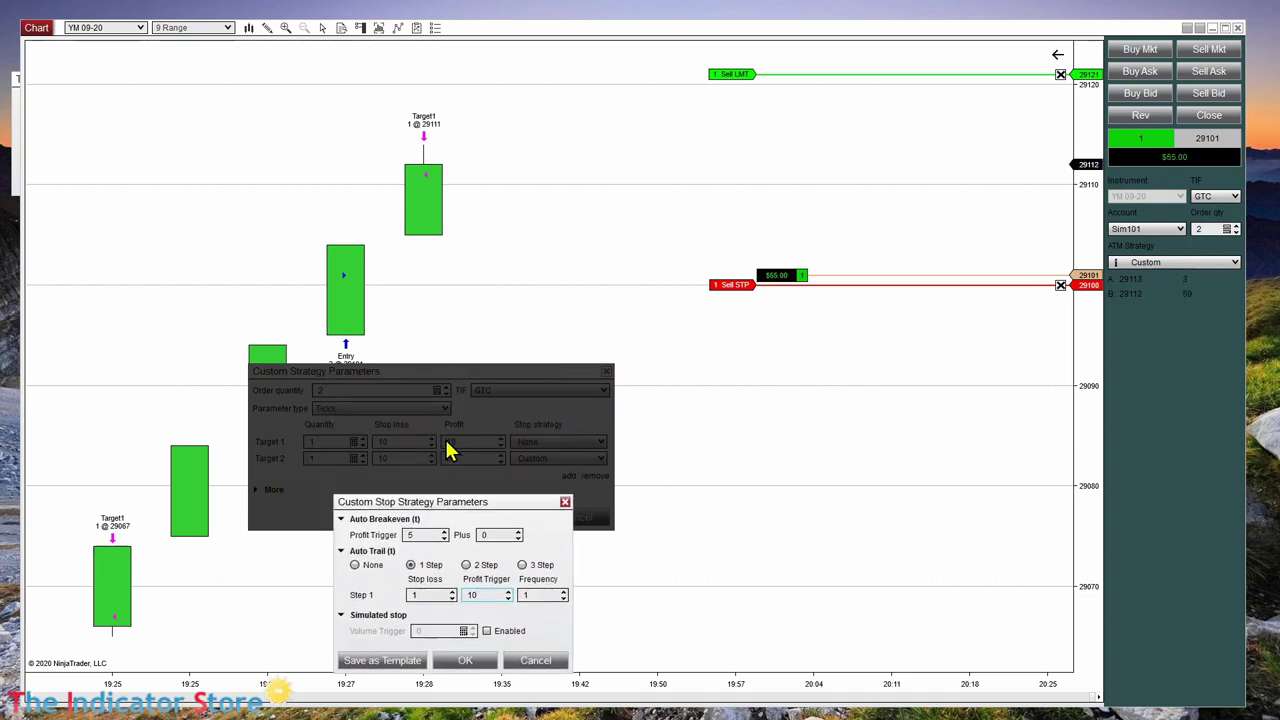
left_click_drag(445, 513, 467, 470)
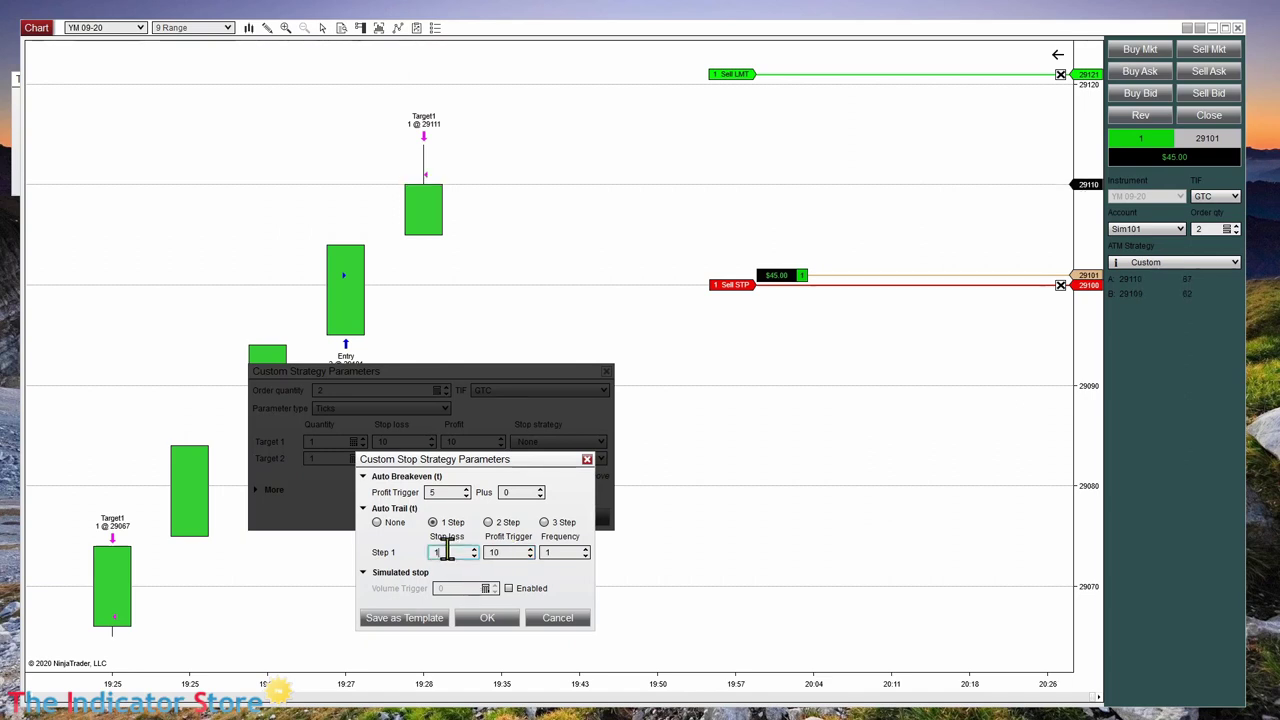
left_click_drag(450, 552, 408, 558)
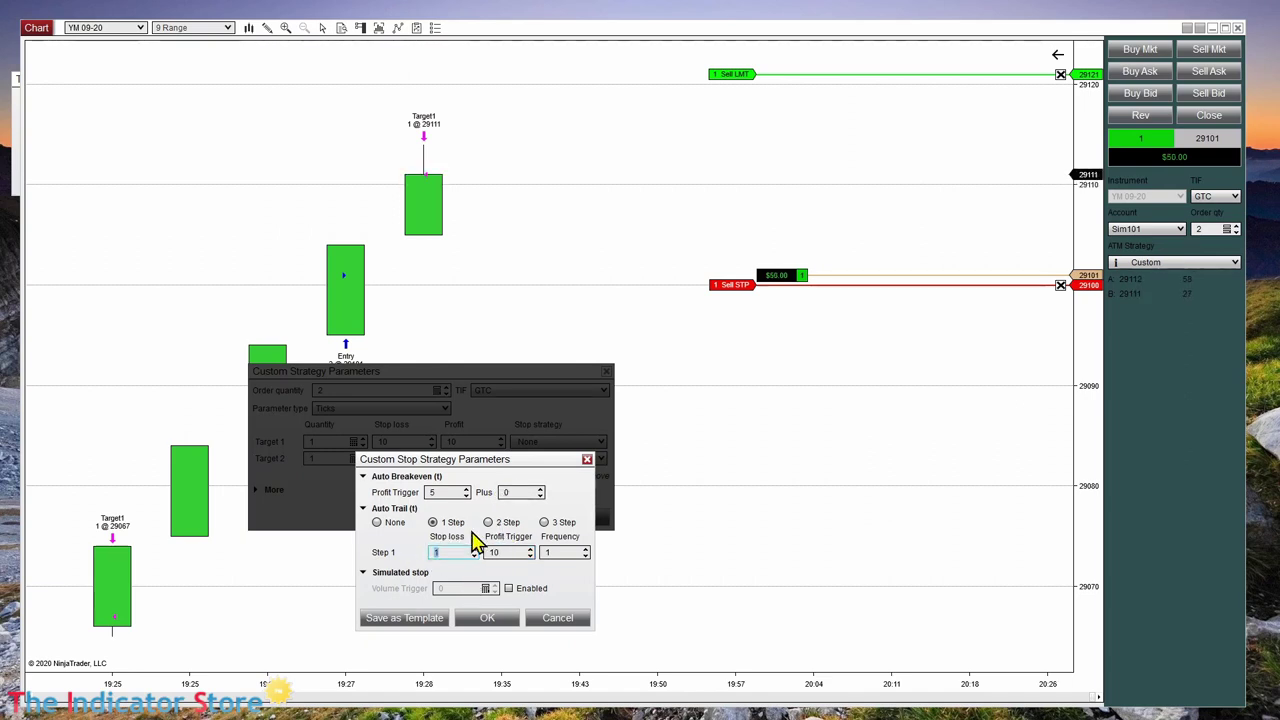
key("BackSpace")
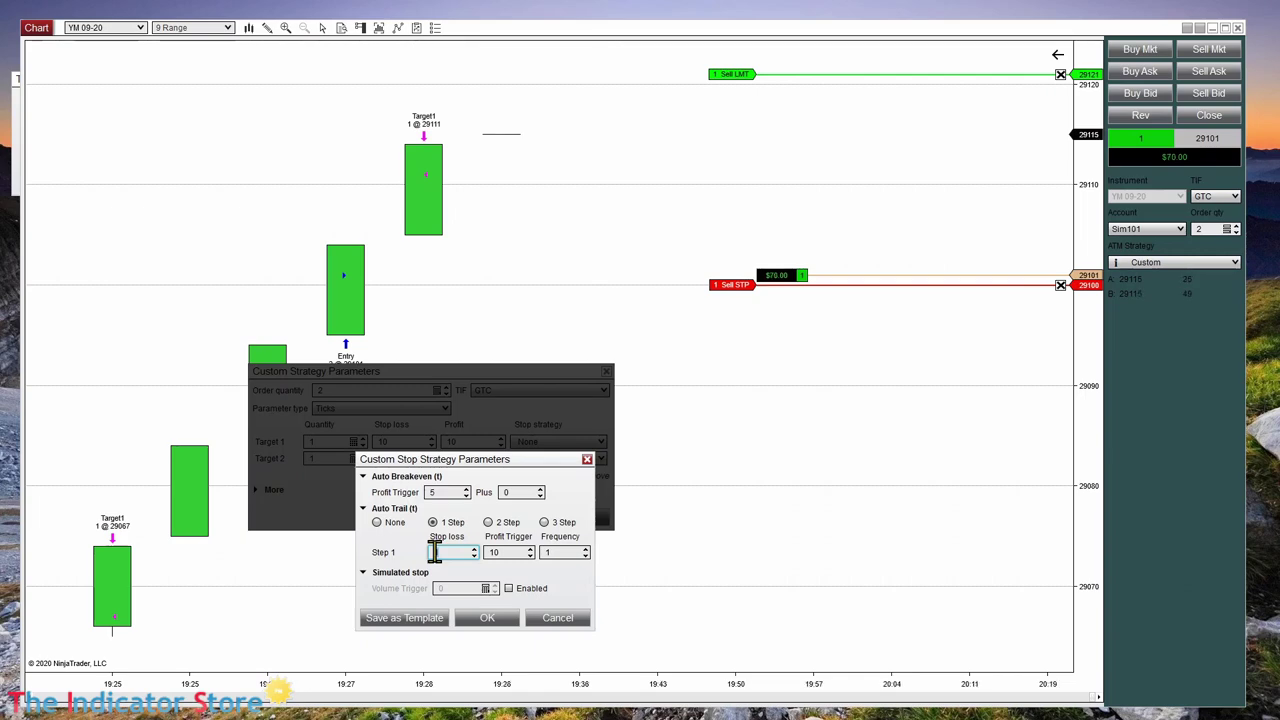
type("1")
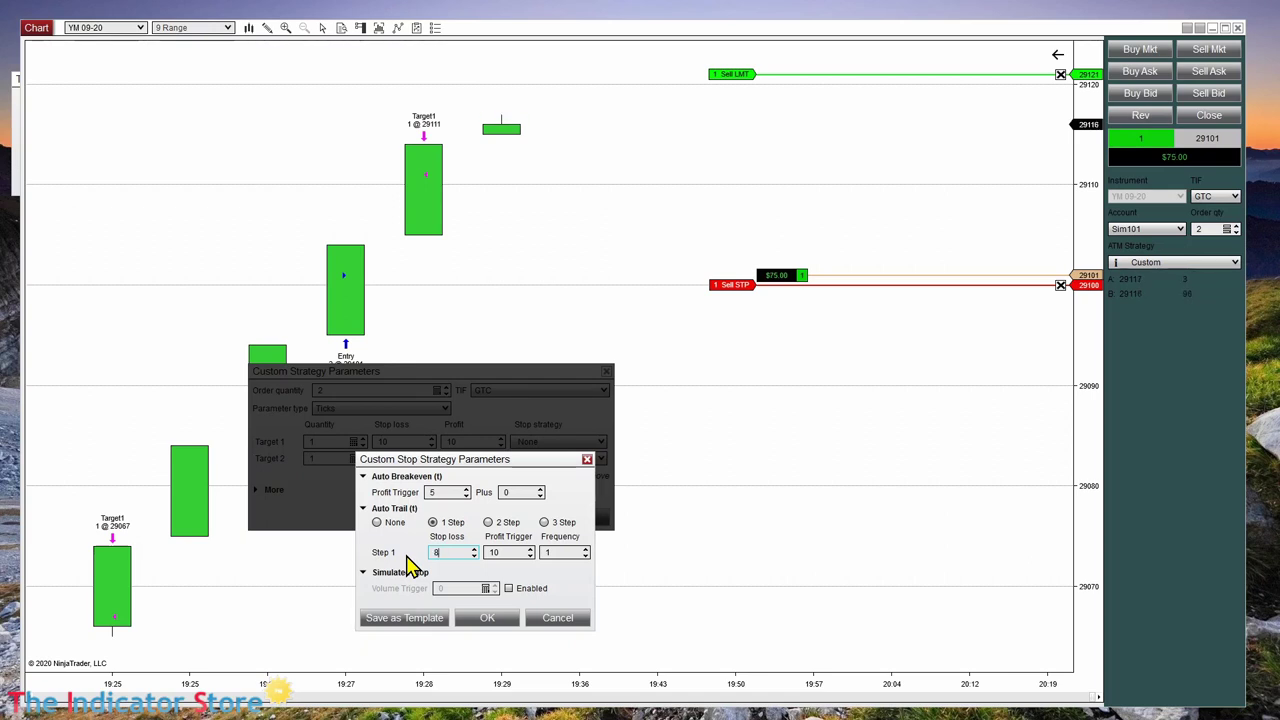
type("8")
left_click(490, 619)
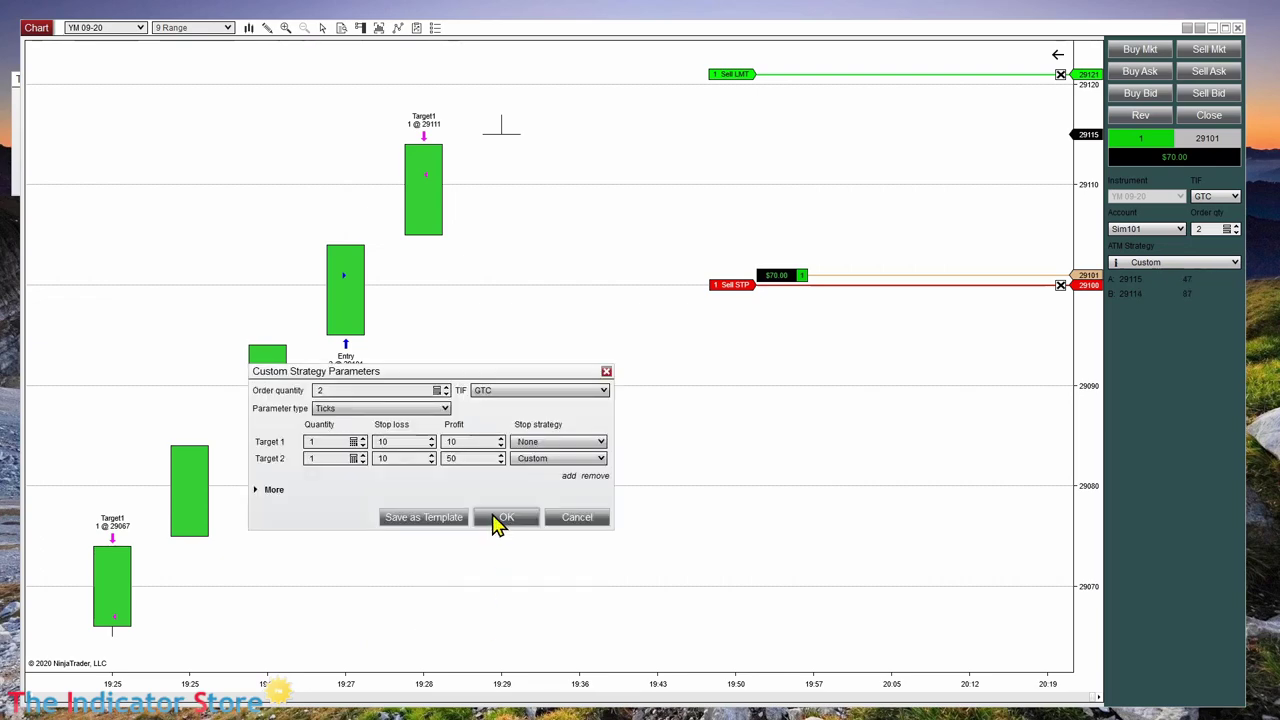
left_click(492, 520)
Close the open long position and sell two contracts at market with the simulated trend at its lowest.
left_click(1207, 116)
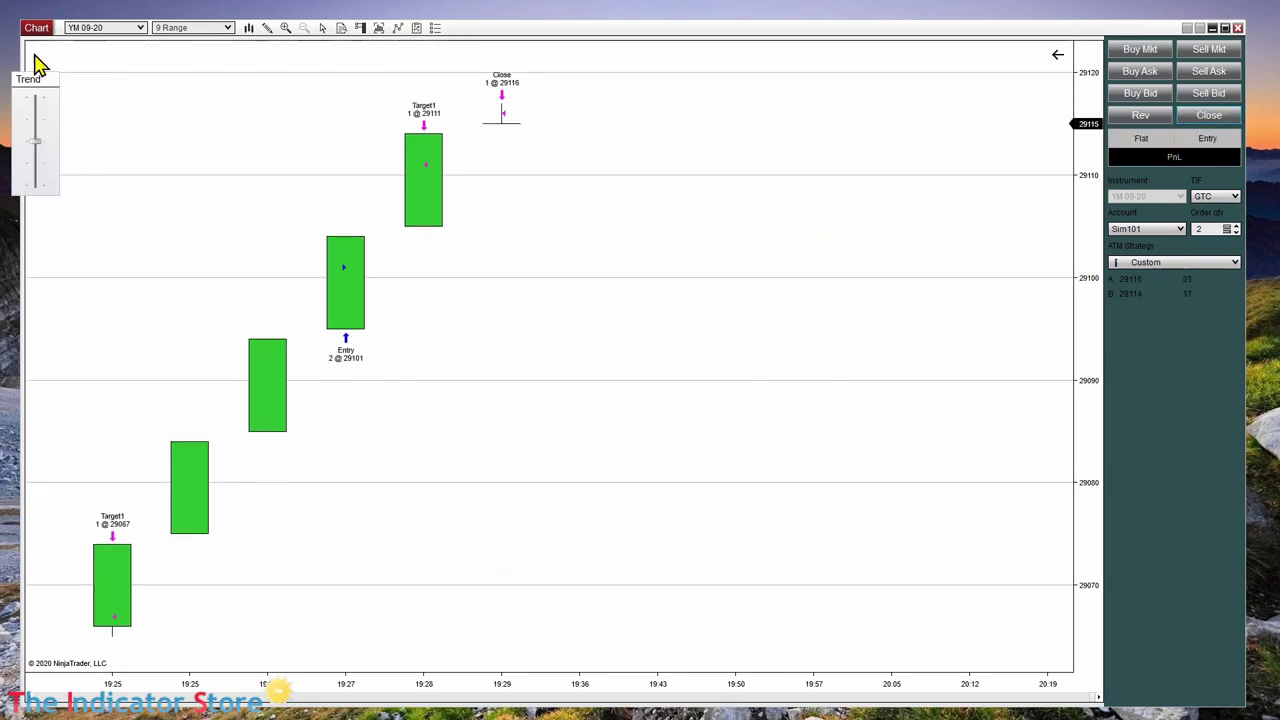
left_click_drag(40, 142, 36, 185)
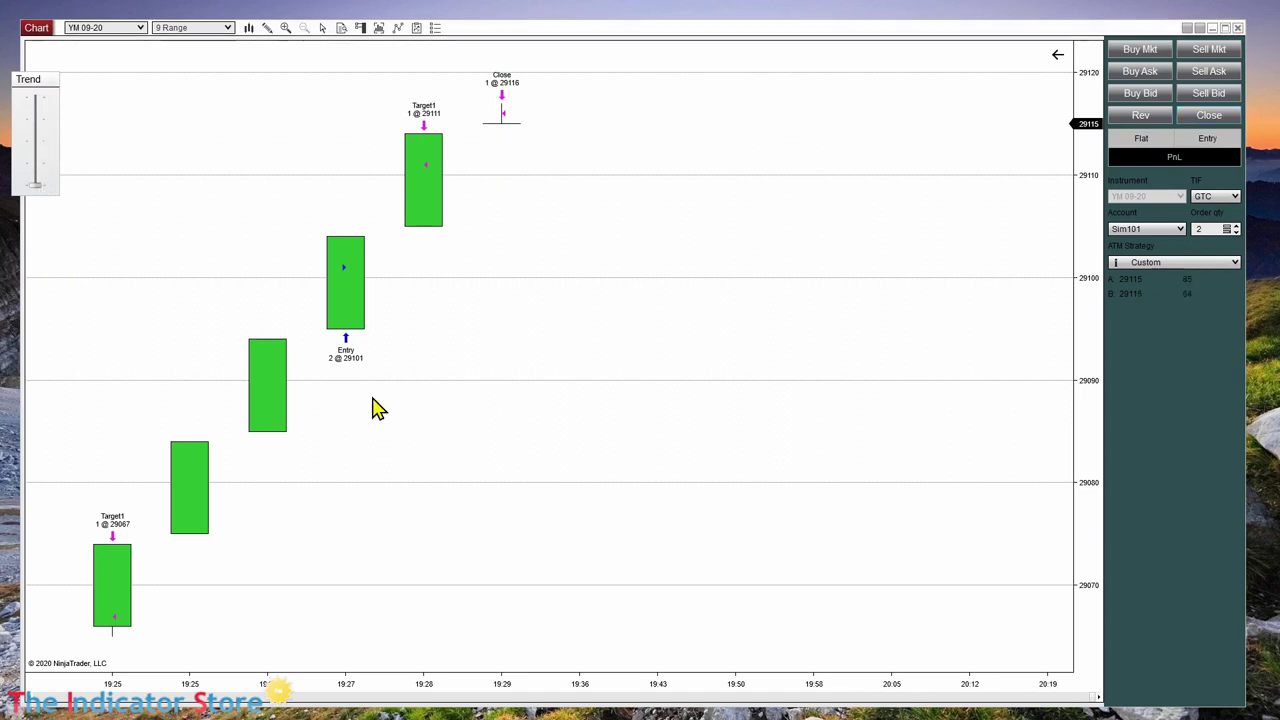
left_click(1219, 54)
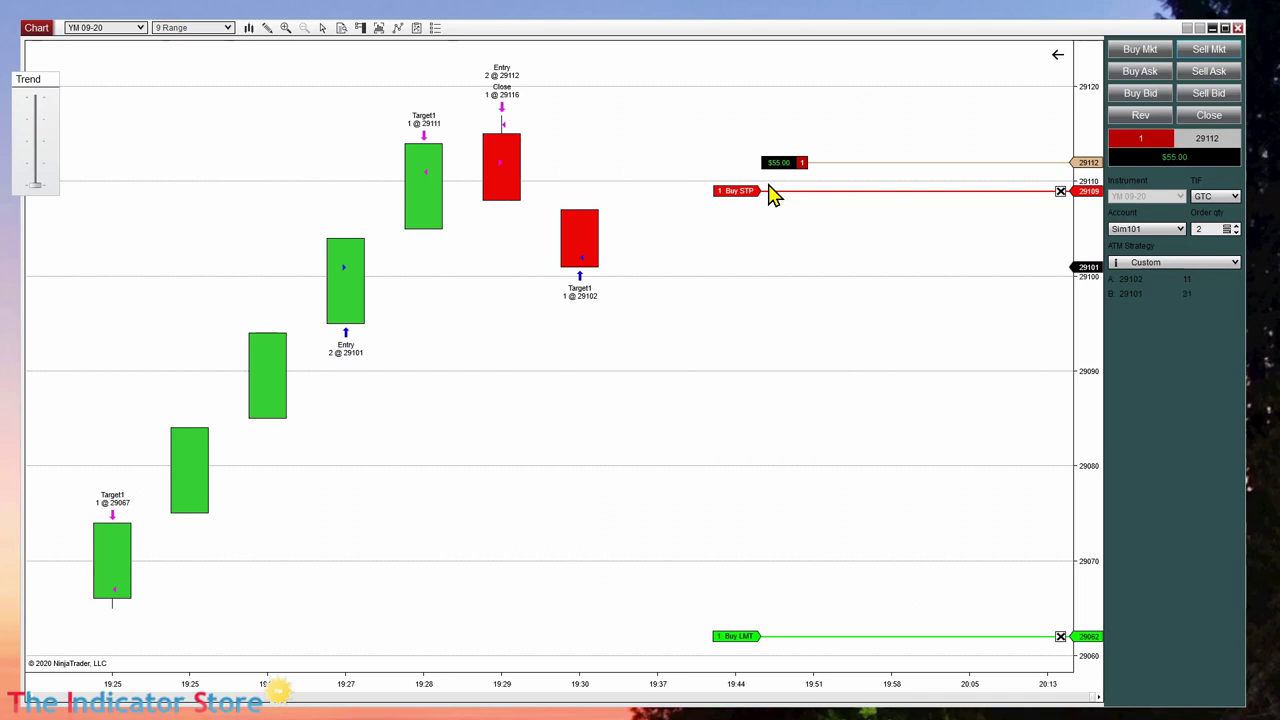
Disable Auto Trail on the remaining Stop2 buy-to-cover order, keeping the recent bars clear of the order lines.
scroll(685, 413, "up", 3)
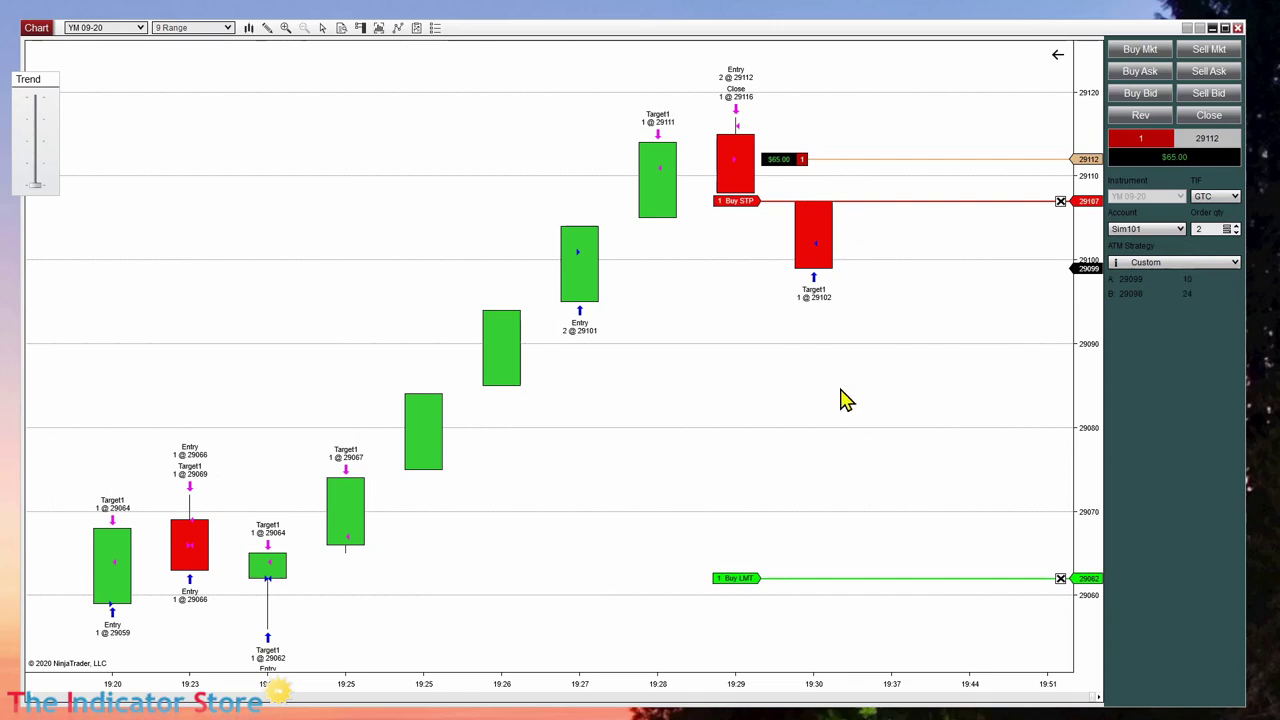
left_click_drag(885, 410, 651, 403)
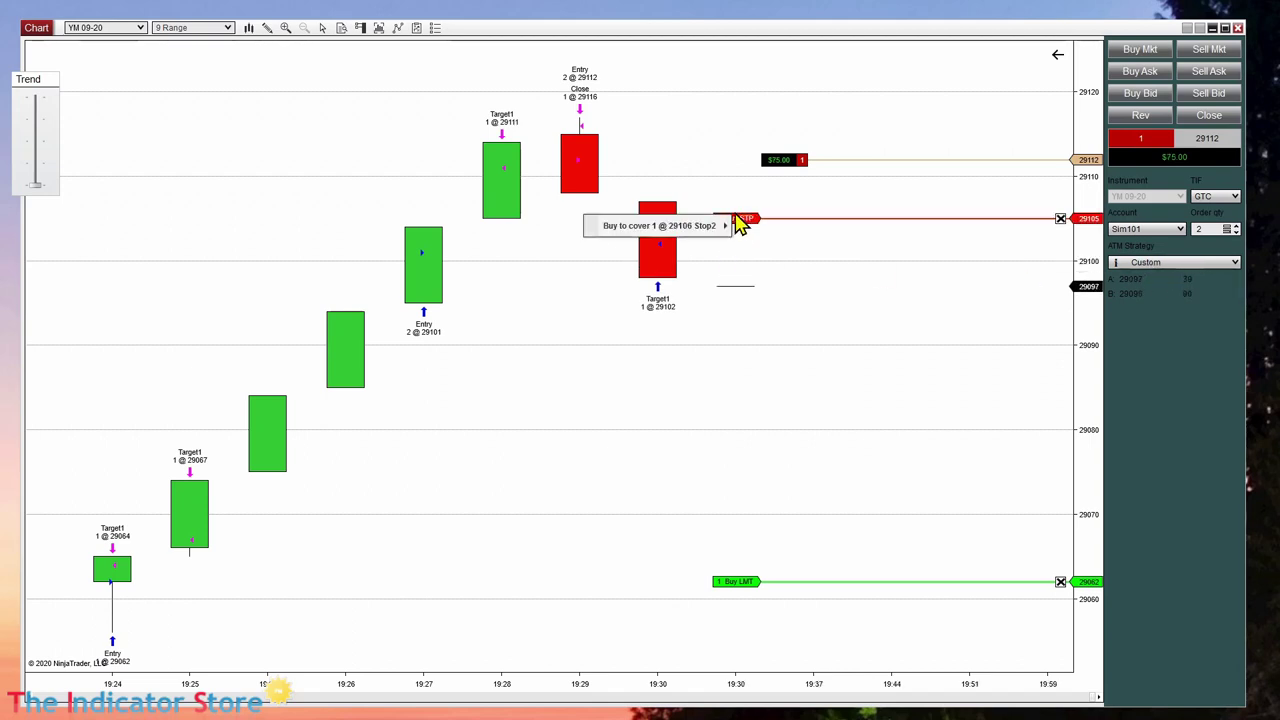
mouse_move(662, 236)
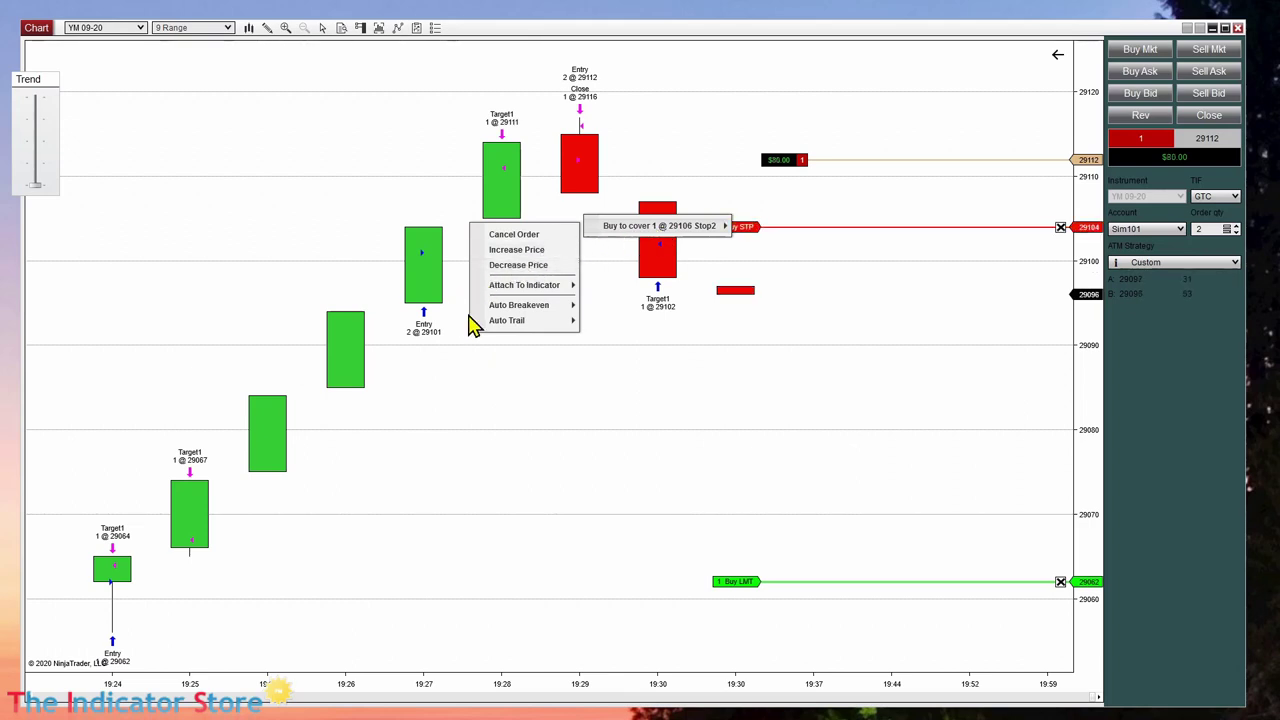
mouse_move(510, 330)
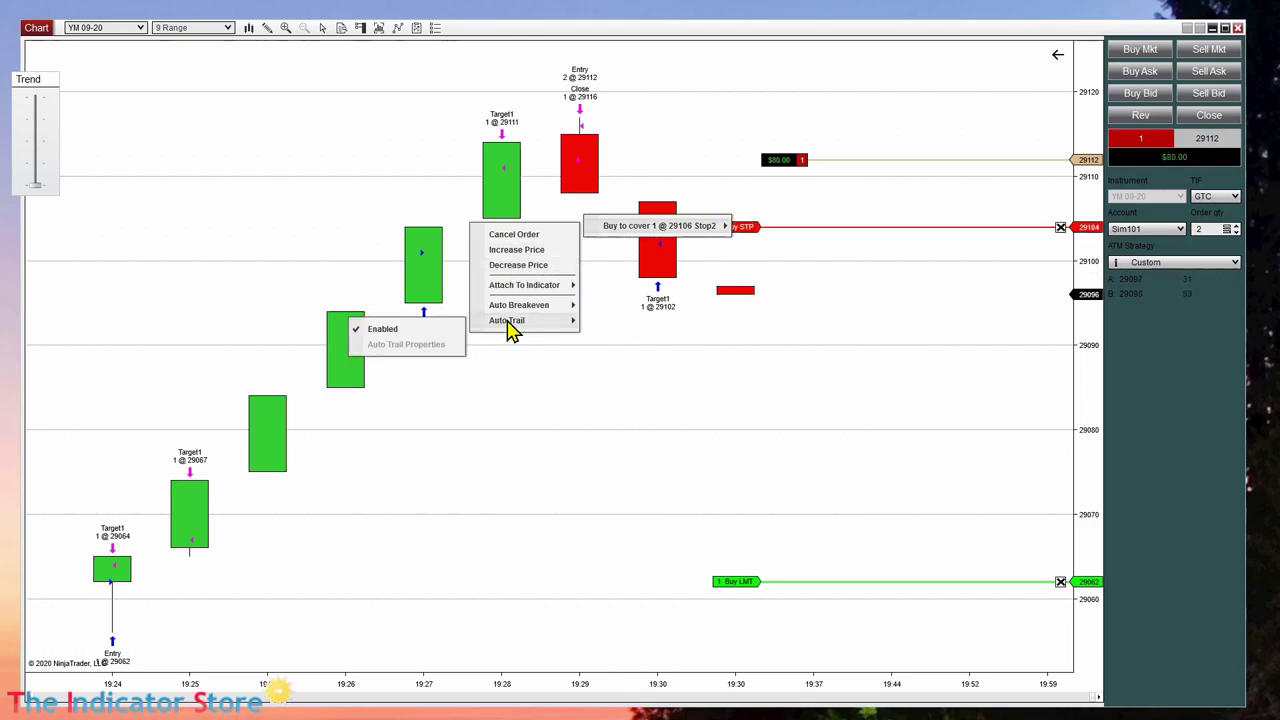
left_click(396, 334)
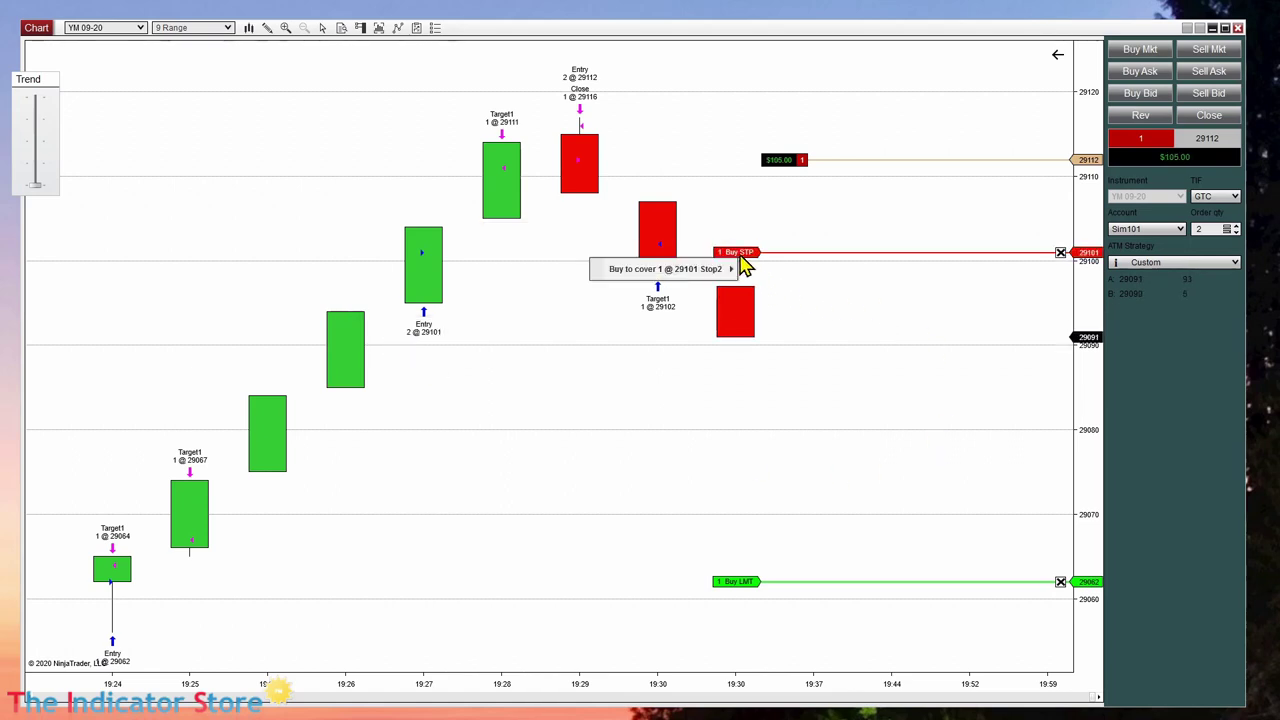
Set the Step 1 stop loss to 10 in the Stop2 order's Auto Trail properties and apply it.
right_click(704, 282)
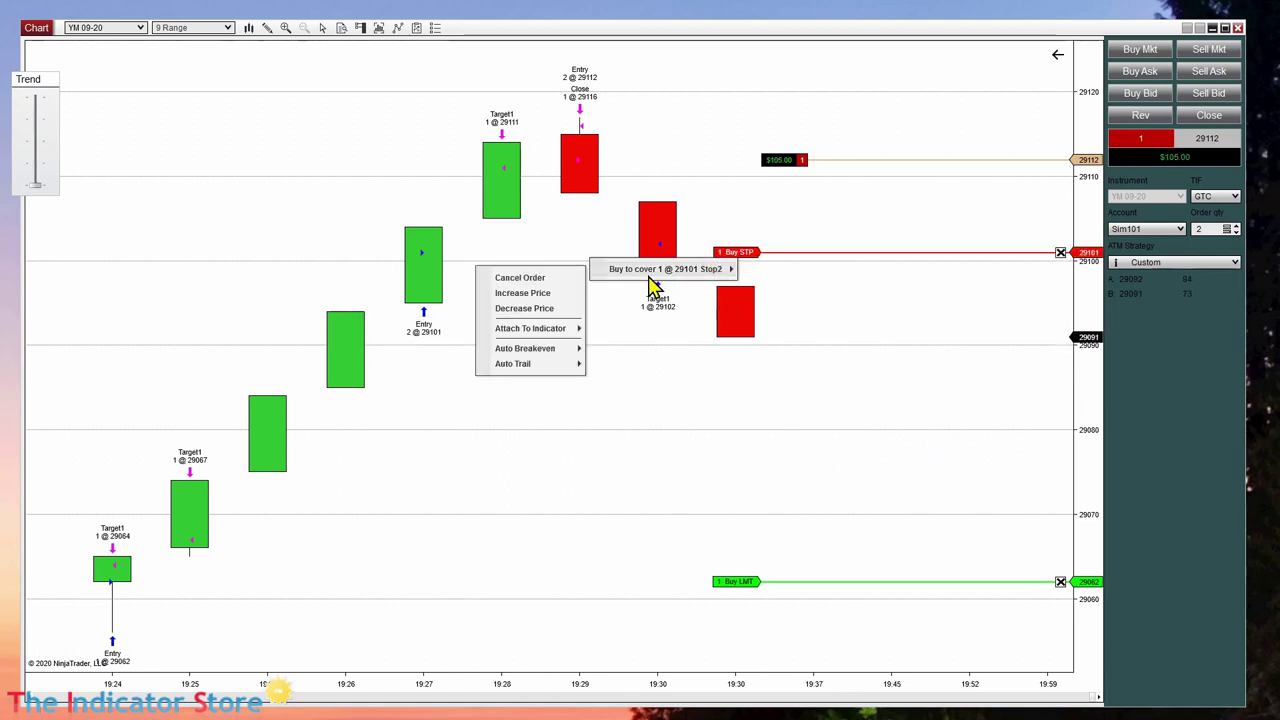
mouse_move(540, 365)
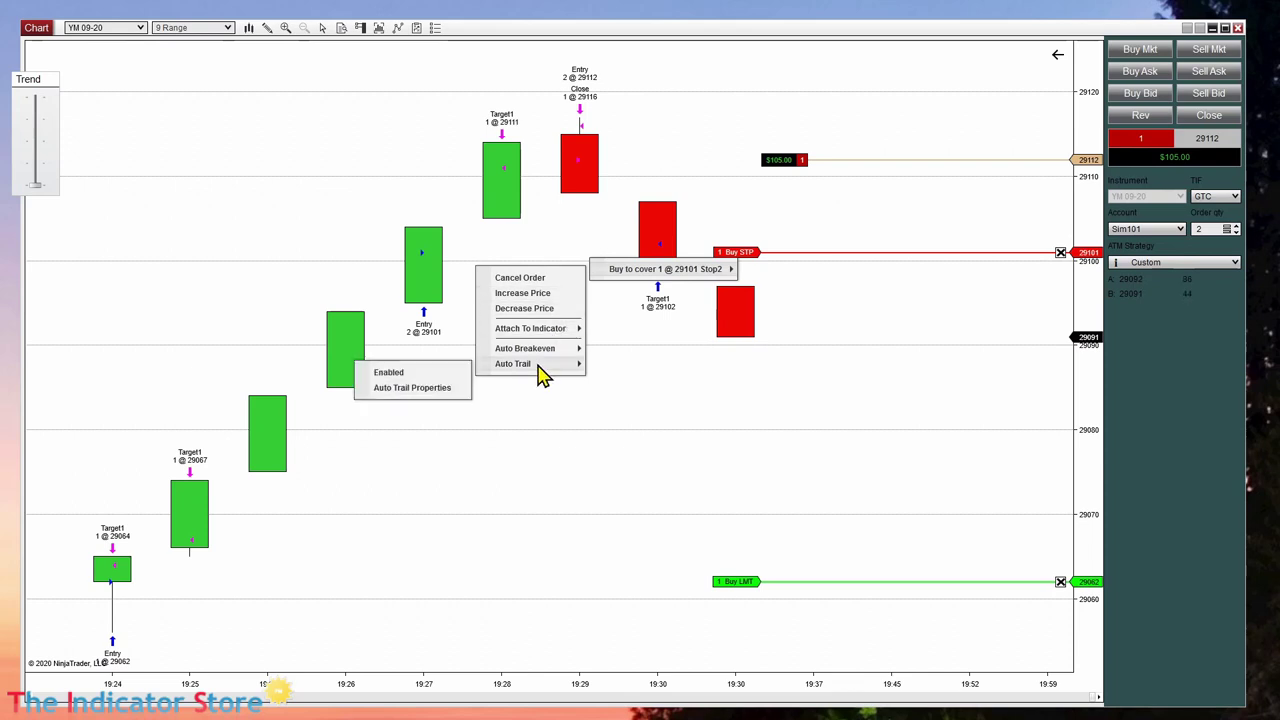
left_click(430, 388)
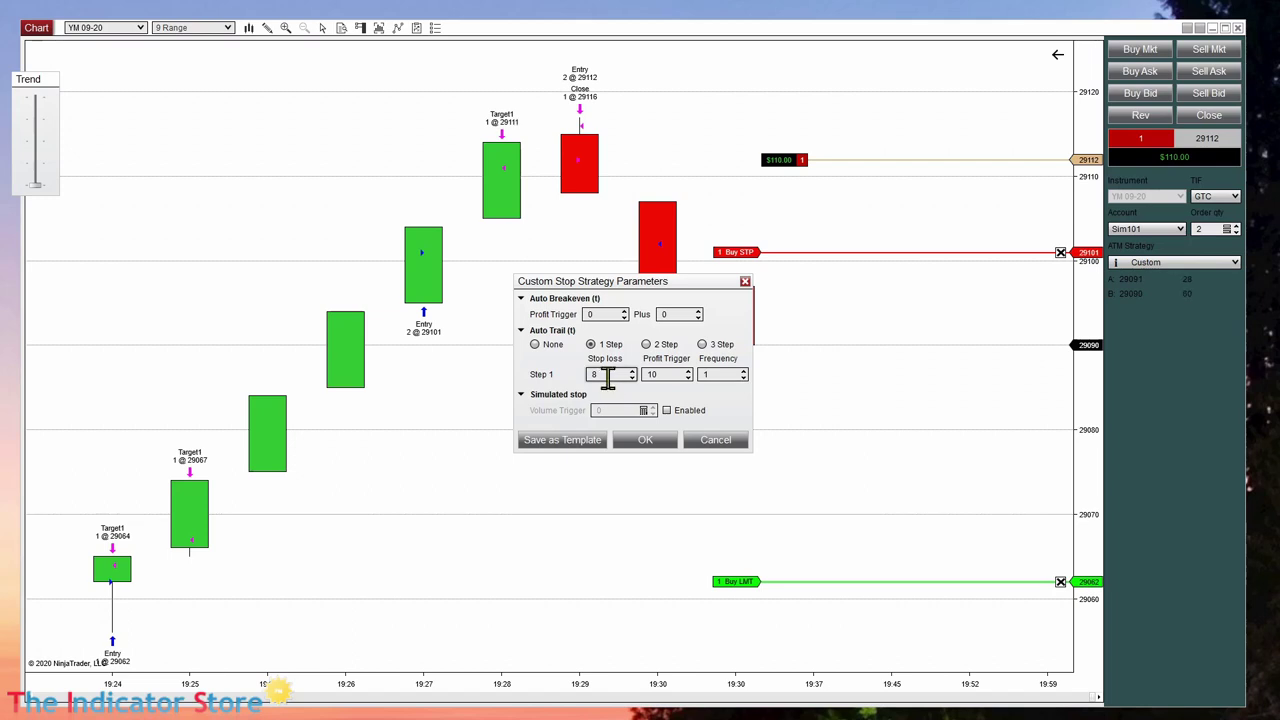
double_click(607, 376)
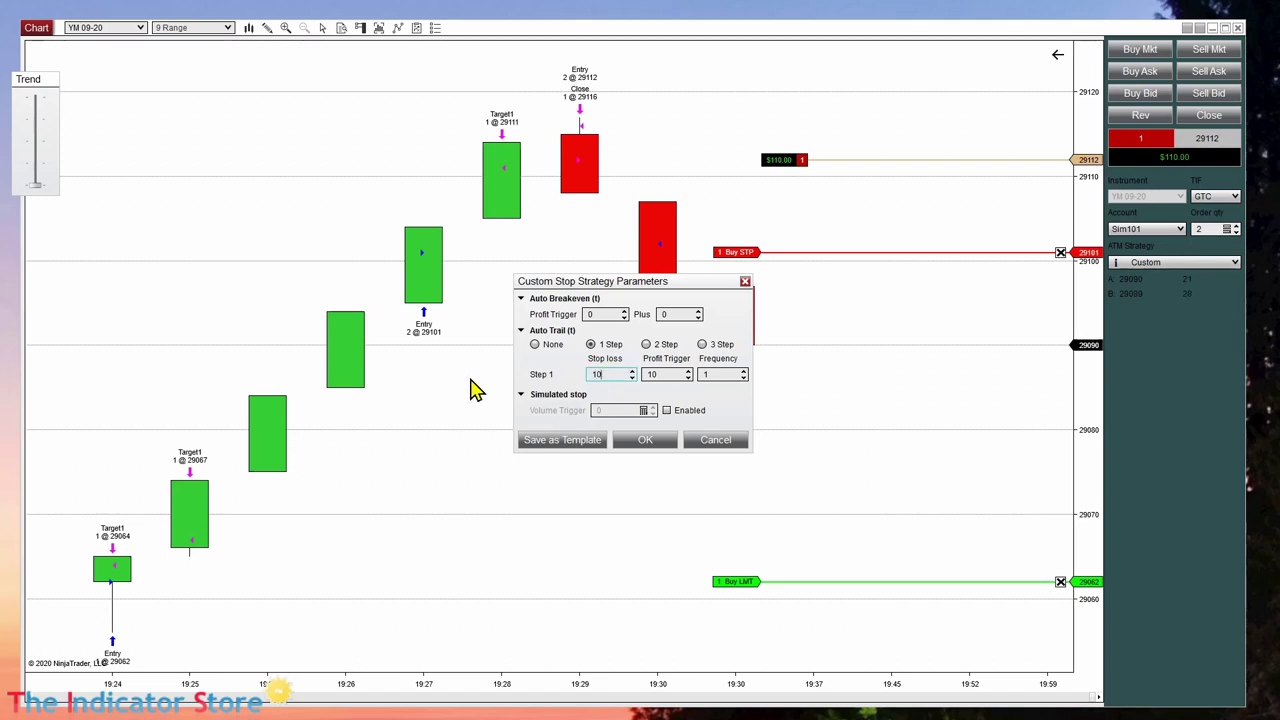
left_click(638, 442)
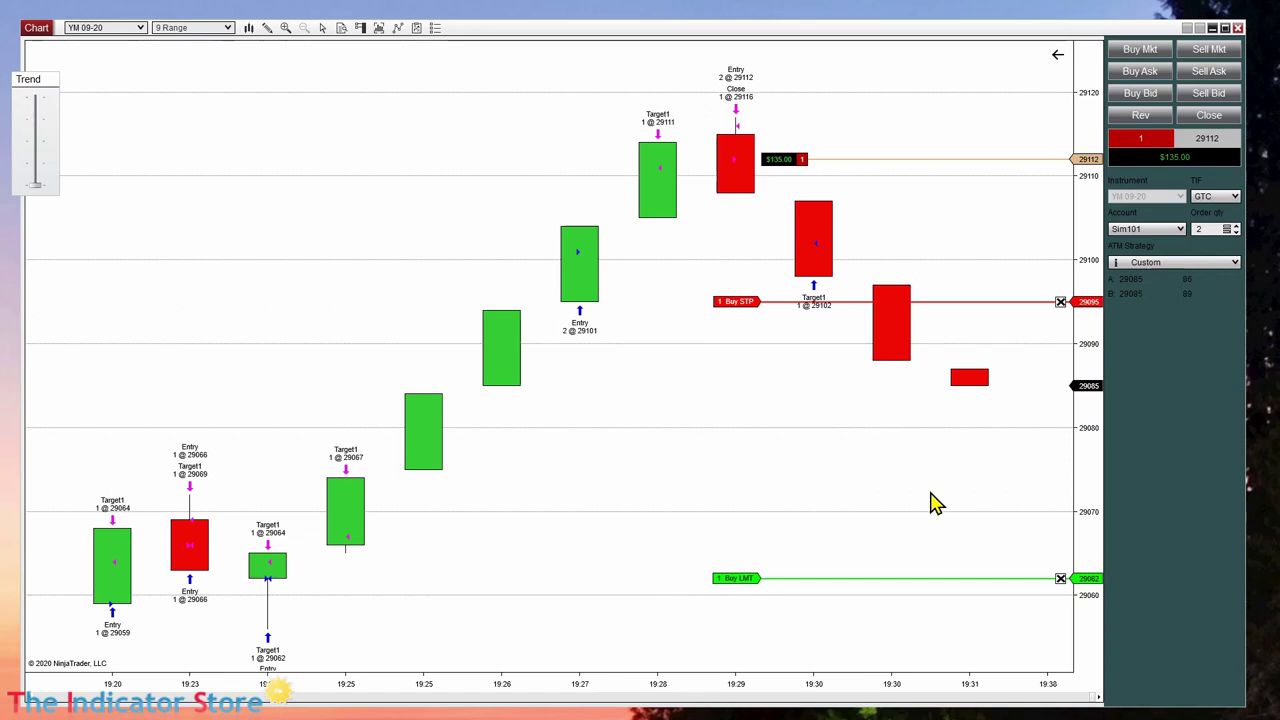
Draw a Risk-Reward object from the latest bar's low up to the Buy STP order line.
left_click(267, 28)
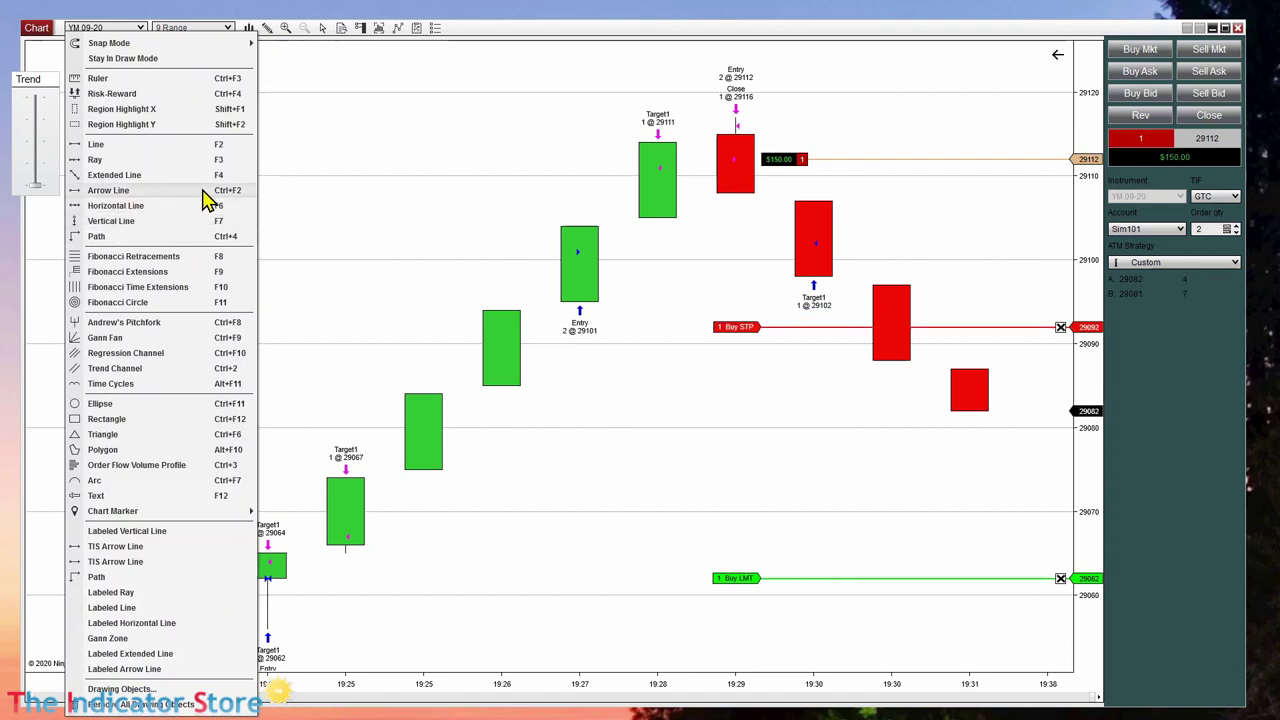
left_click(125, 97)
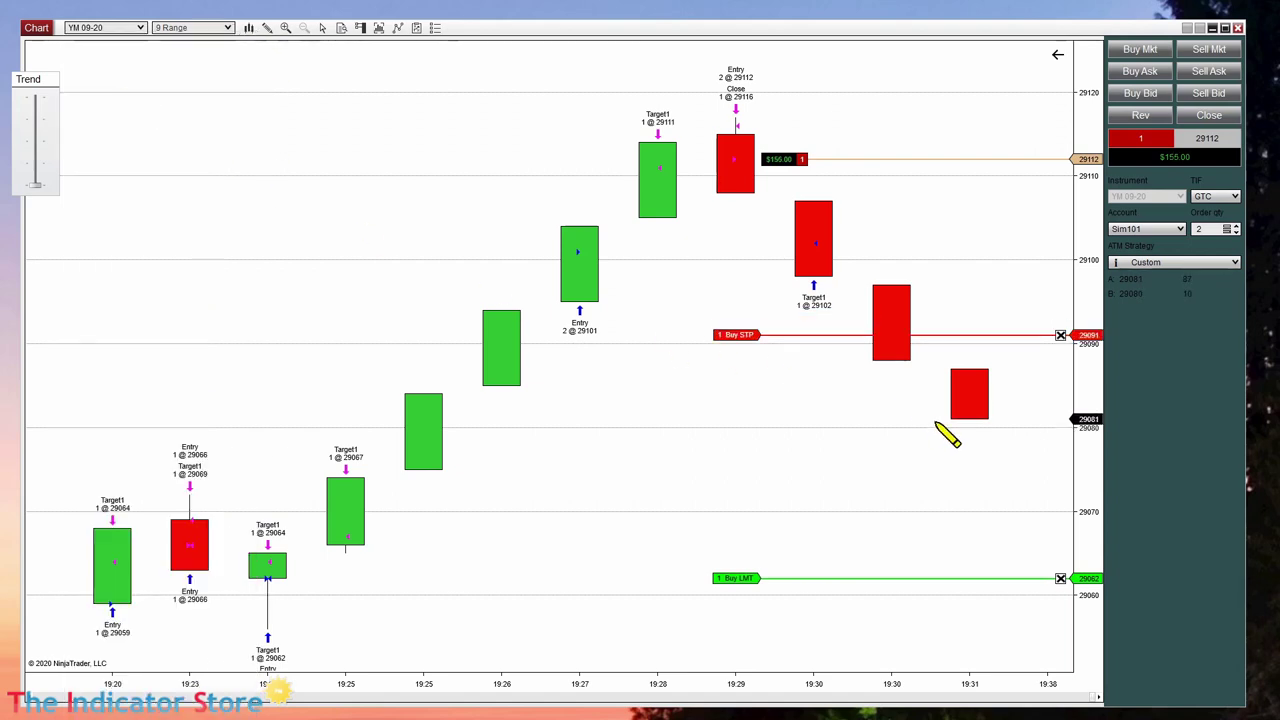
left_click(966, 420)
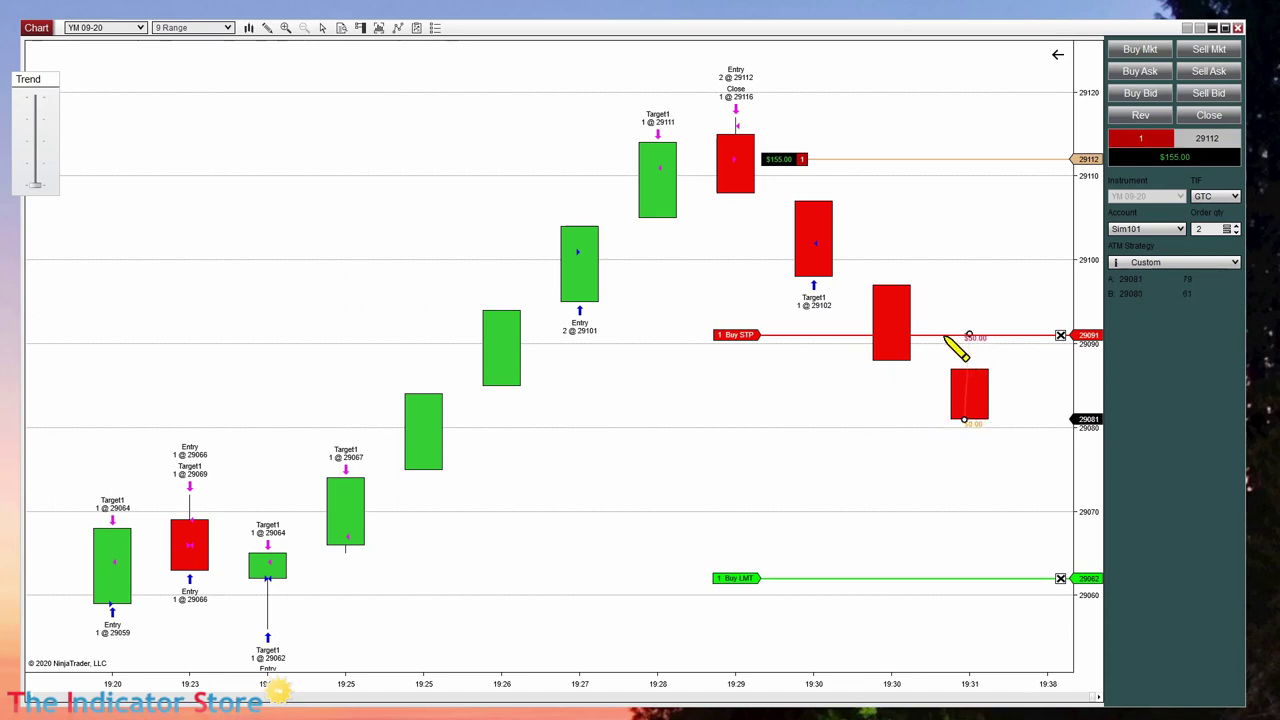
left_click(822, 341)
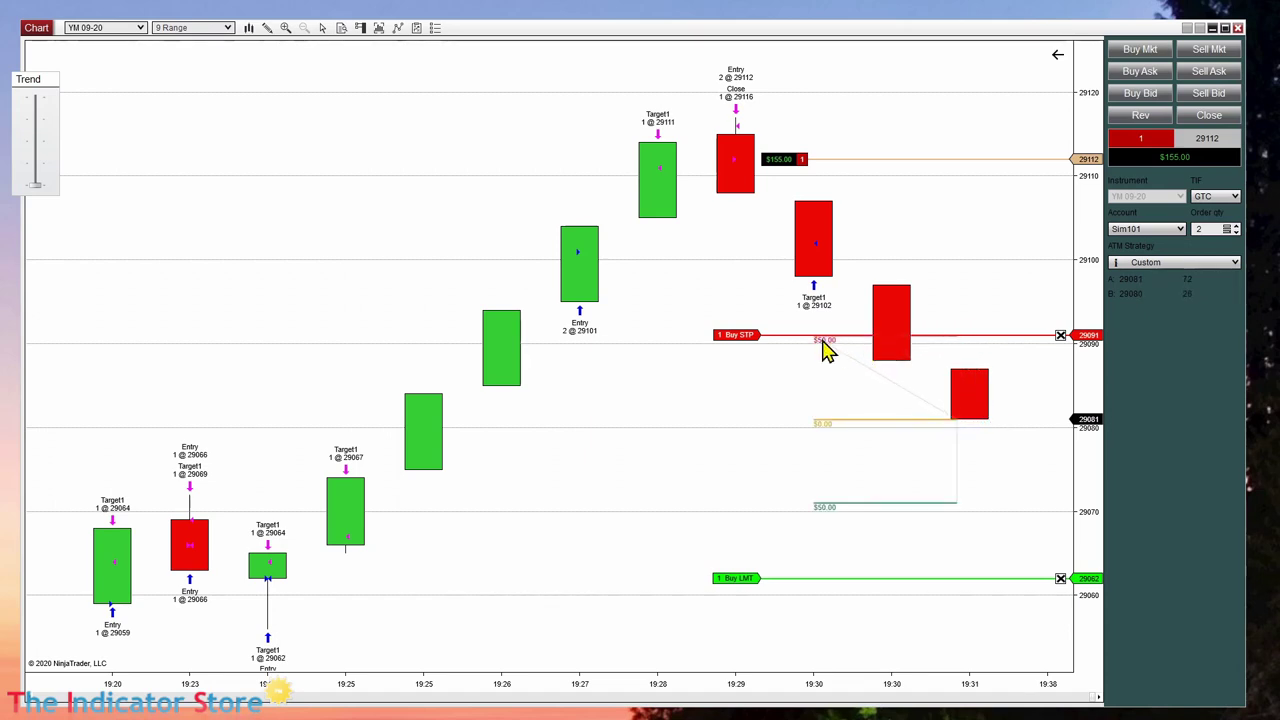
Set the Risk-Reward object's Y value display unit to Ticks and apply it.
double_click(908, 396)
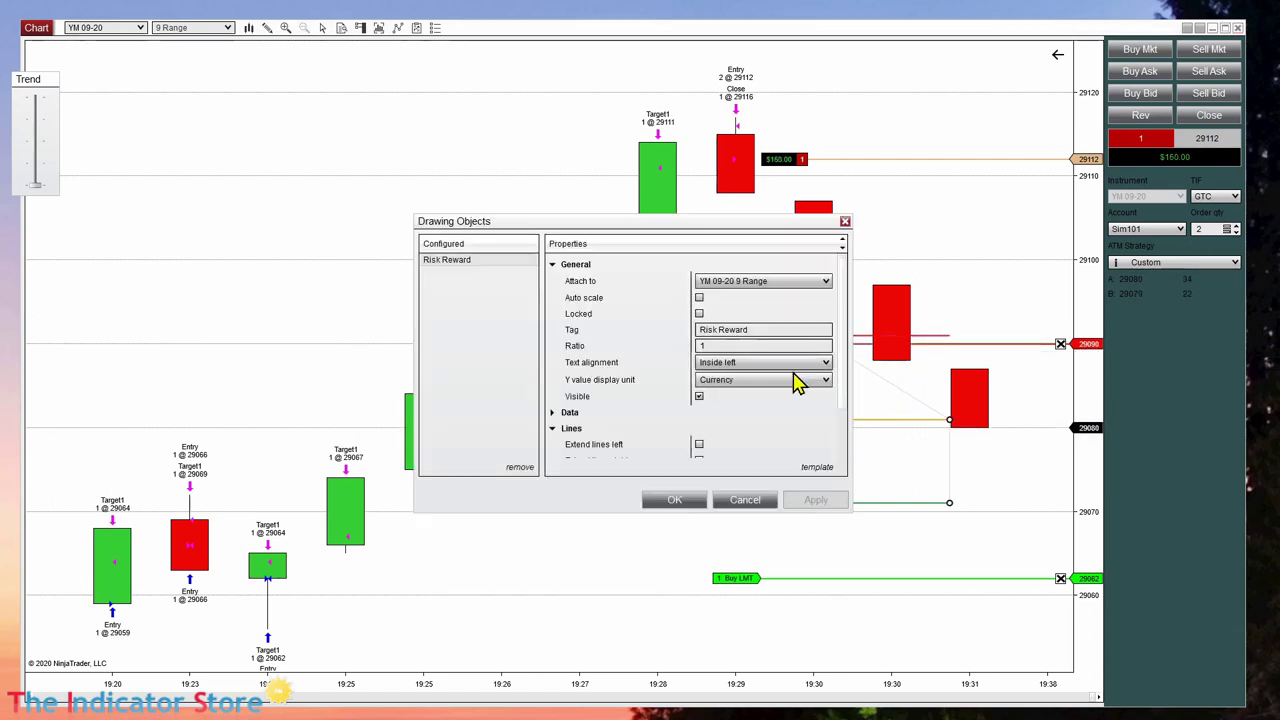
left_click(733, 385)
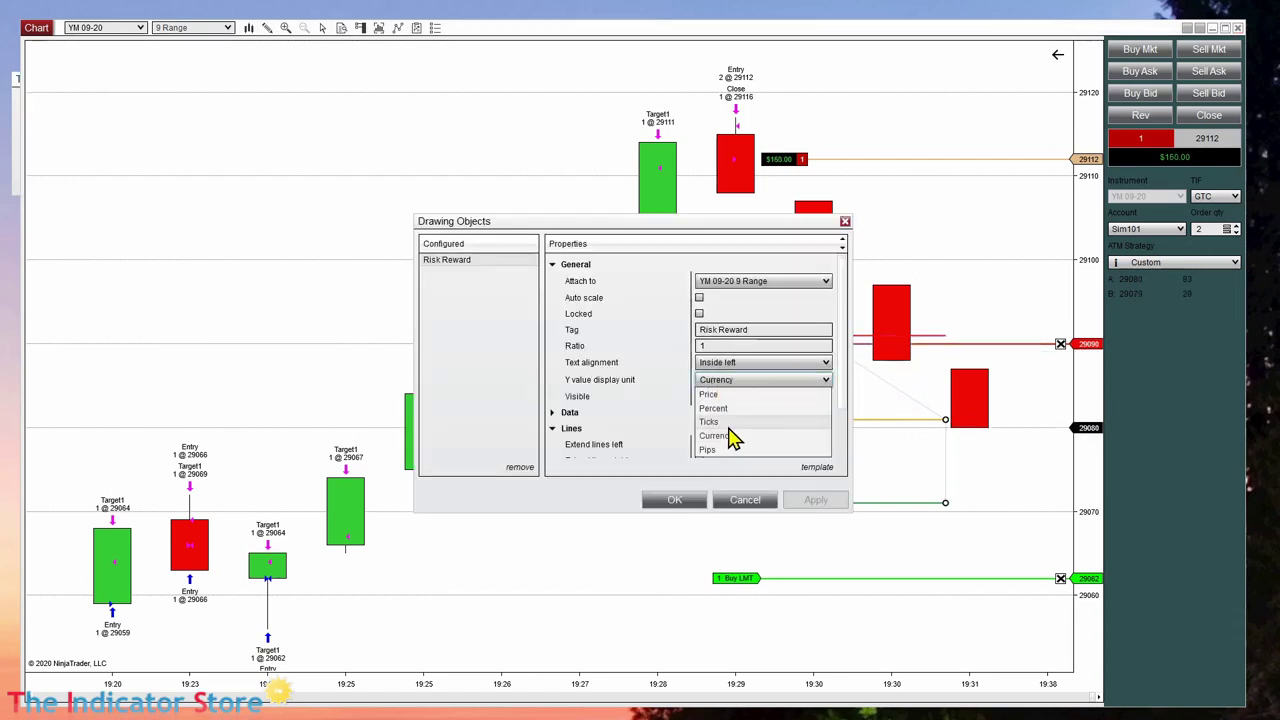
left_click(733, 422)
left_click(684, 503)
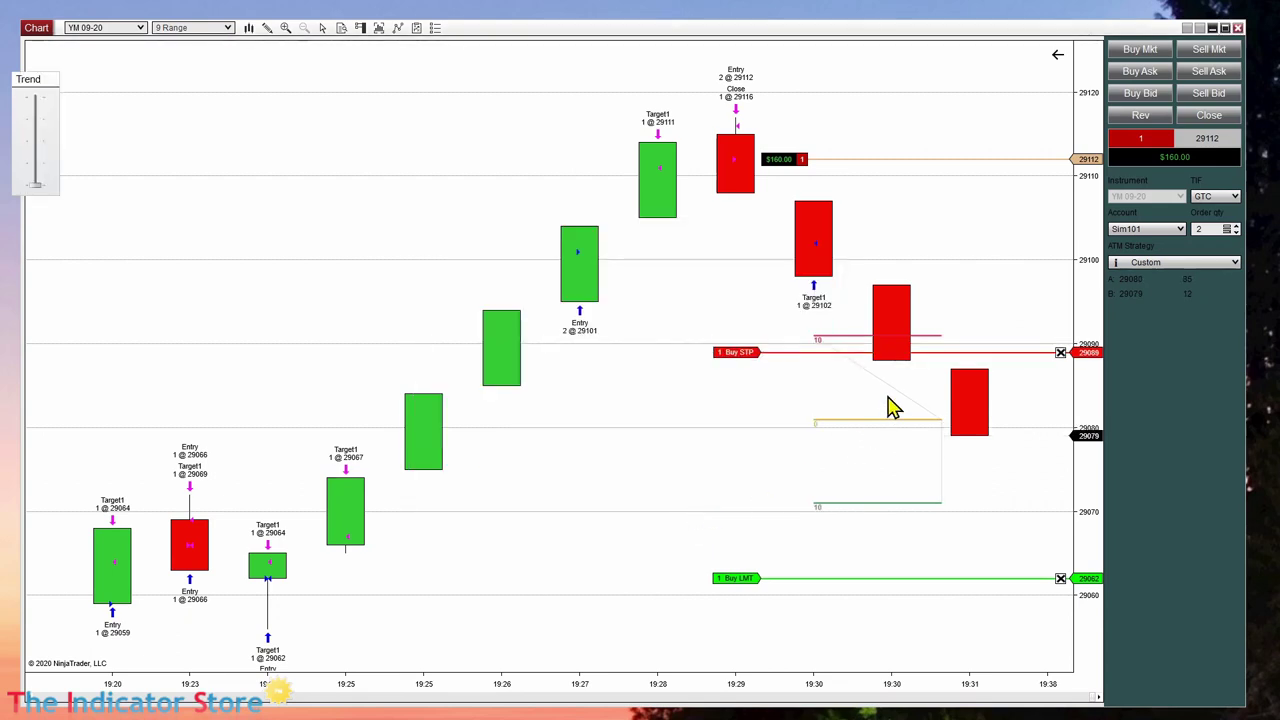
Reposition the Risk-Reward object beside the newly closed bar to compare its levels with the trailing Buy STP order.
left_click_drag(894, 403, 971, 420)
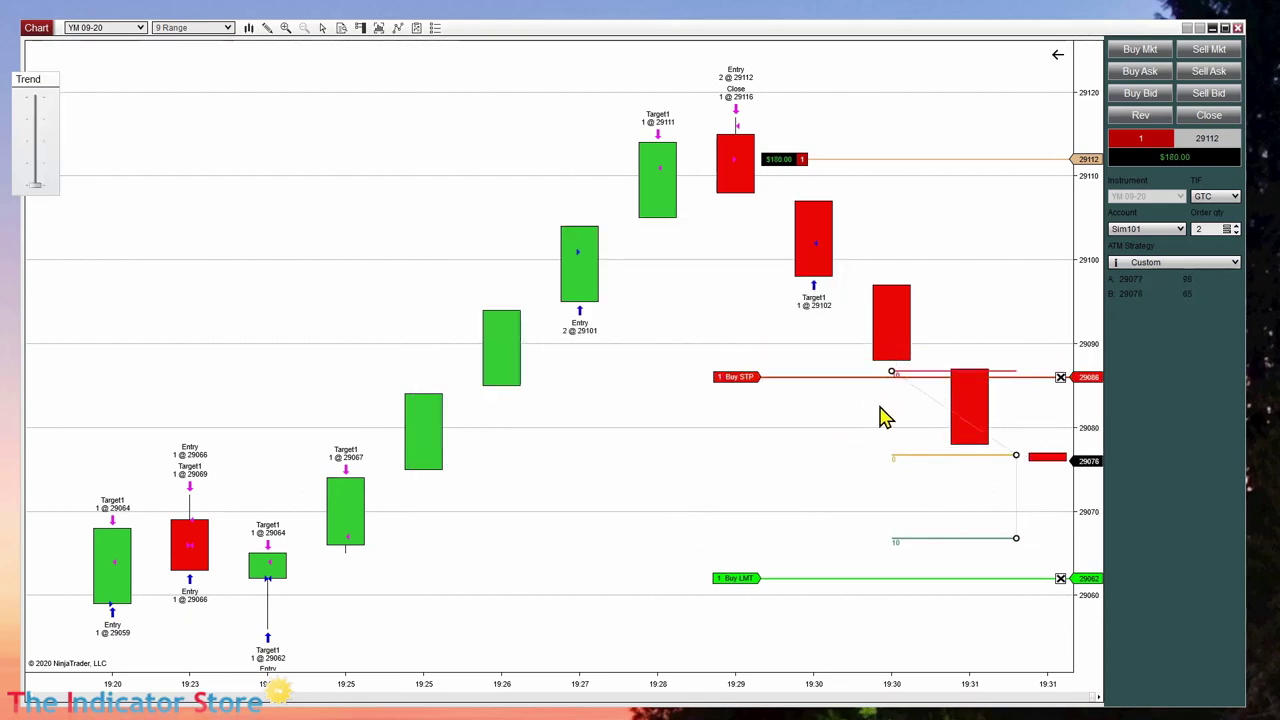
left_click(1005, 447)
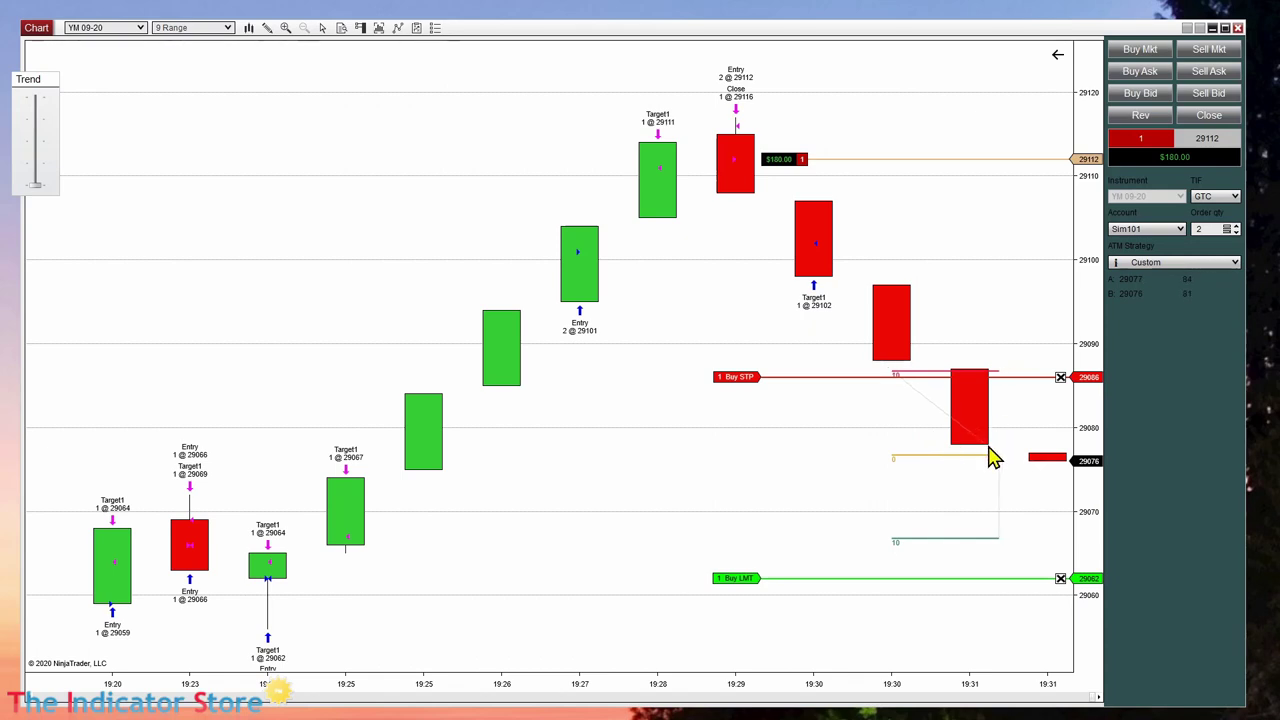
left_click(990, 452)
left_click_drag(971, 451, 929, 417)
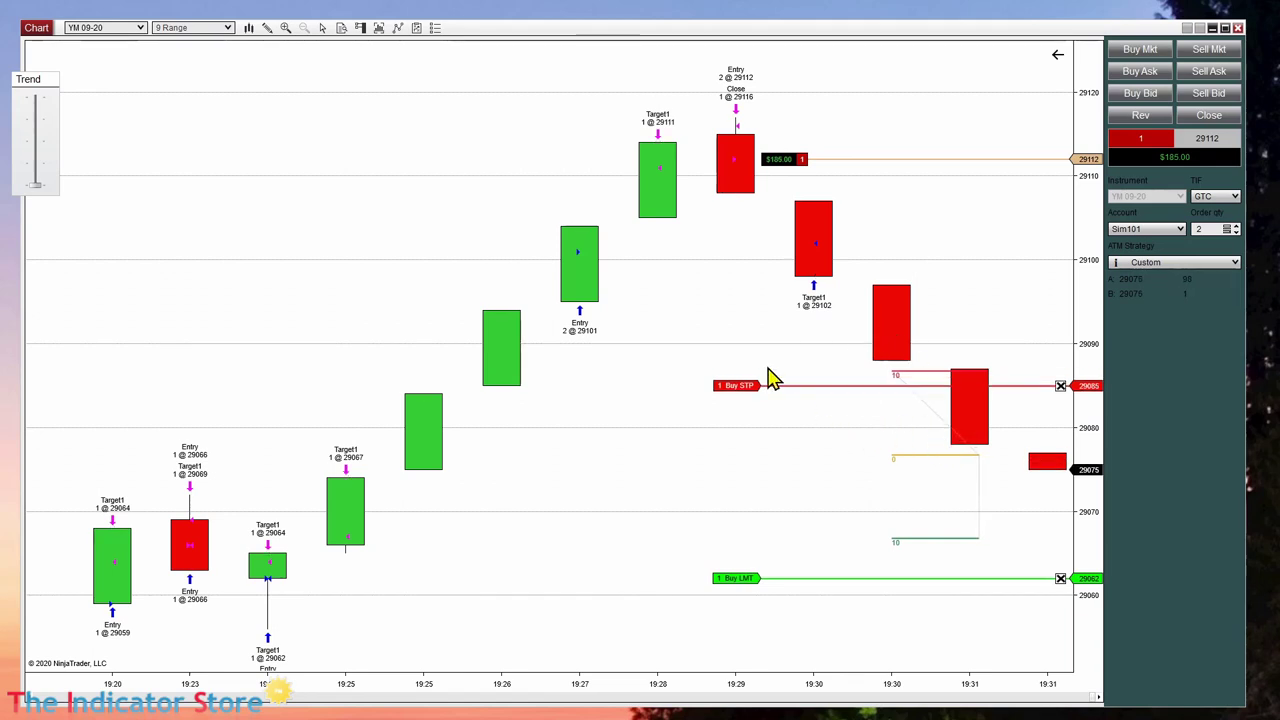
Compare the distance from the forming bar to the Buy STP order using the Risk-Reward object, and move the object onto the earlier bars.
left_click_drag(766, 371, 425, 358)
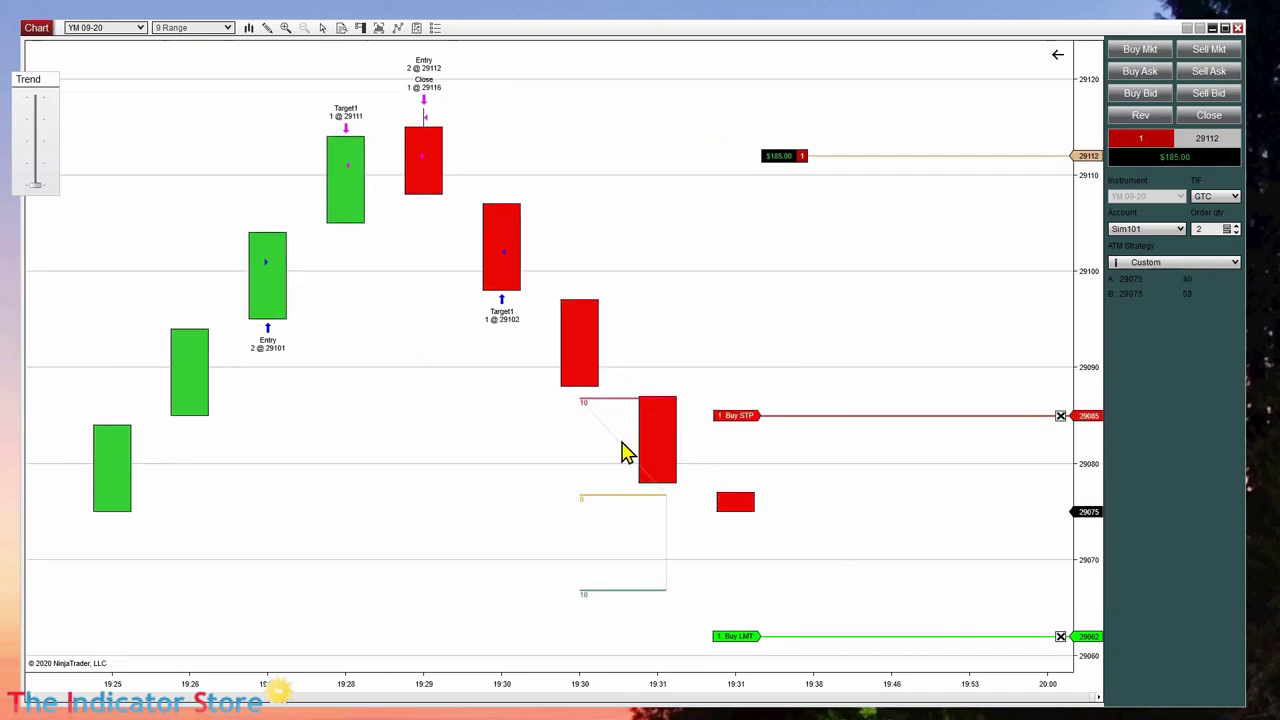
mouse_move(694, 471)
left_mouse_down()
mouse_move(746, 546)
mouse_move(846, 537)
mouse_move(869, 549)
left_mouse_up()
left_click(744, 531)
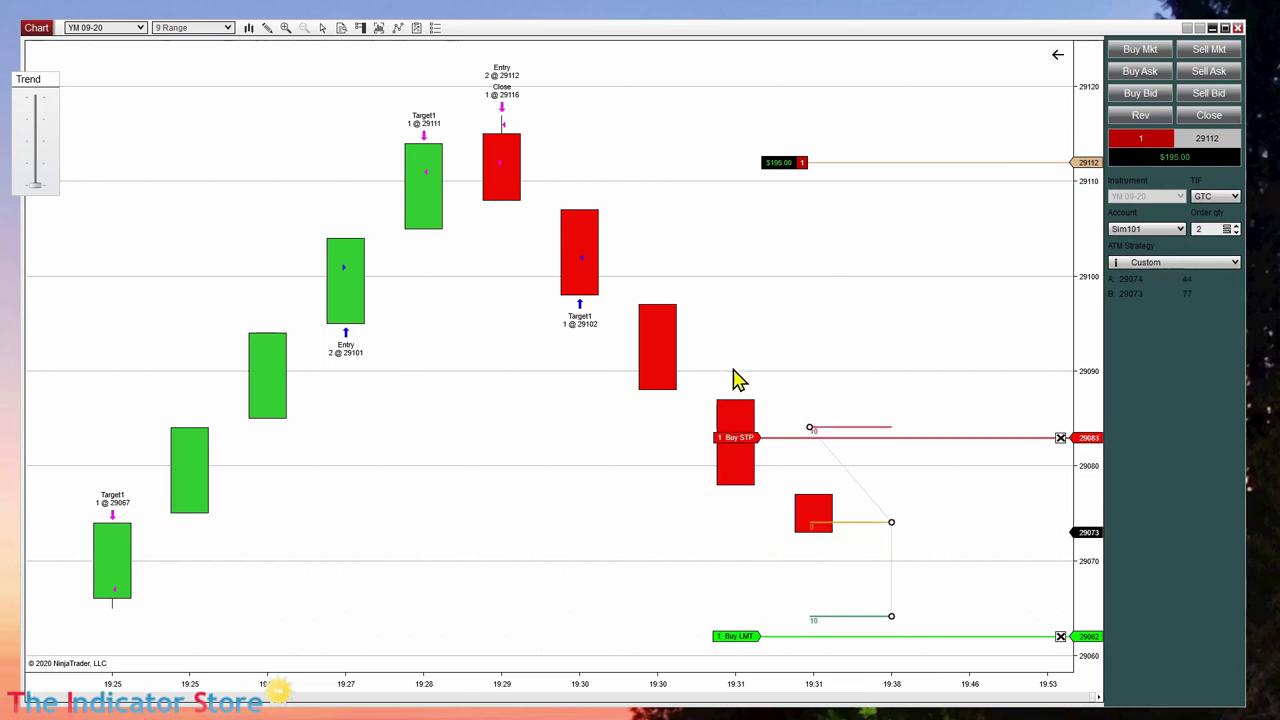
mouse_move(868, 497)
left_mouse_down()
mouse_move(829, 294)
mouse_move(636, 316)
left_mouse_up()
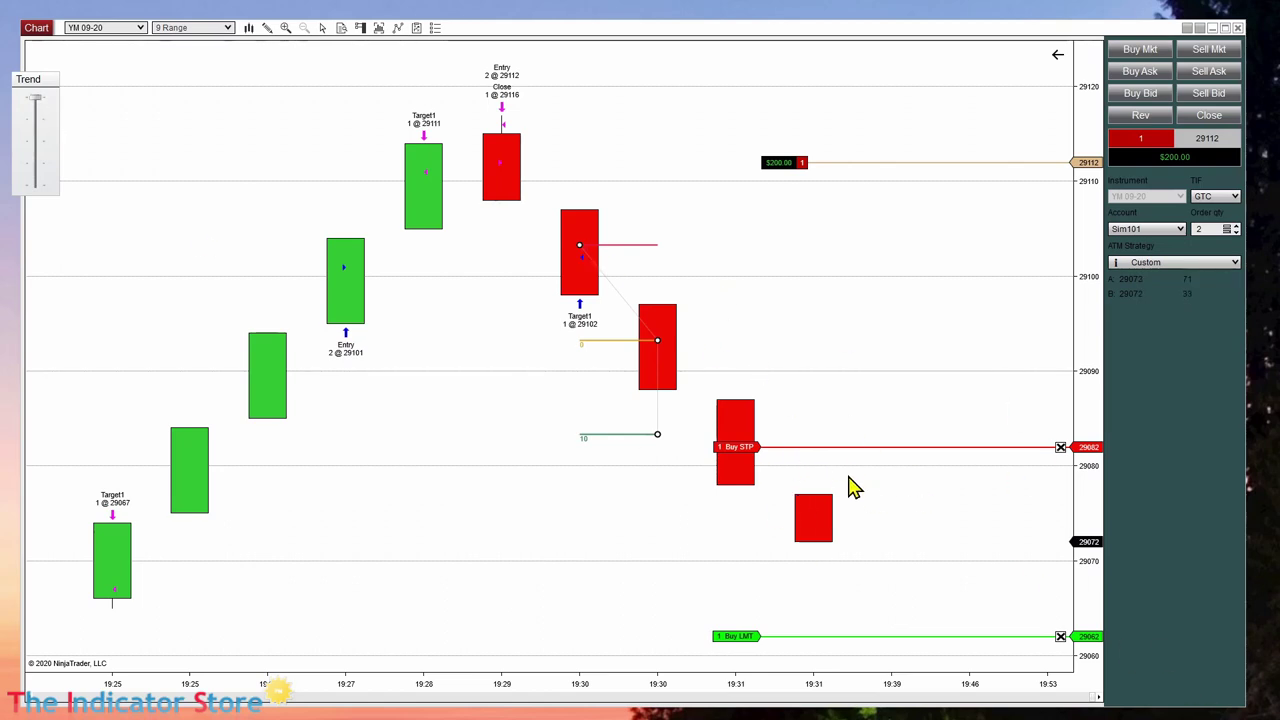
Delete the Risk-Reward object from the chart.
left_click(596, 543)
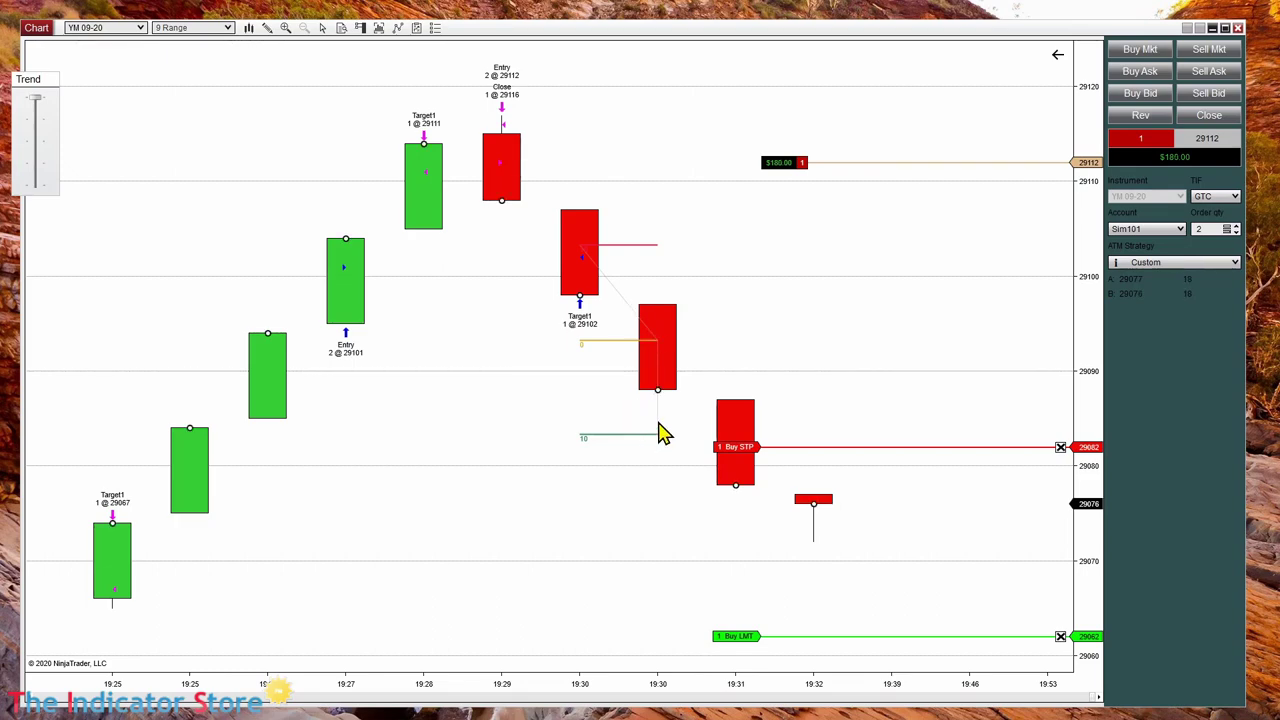
mouse_move(654, 422)
left_mouse_down()
mouse_move(649, 441)
mouse_move(486, 532)
left_mouse_up()
key("Delete")
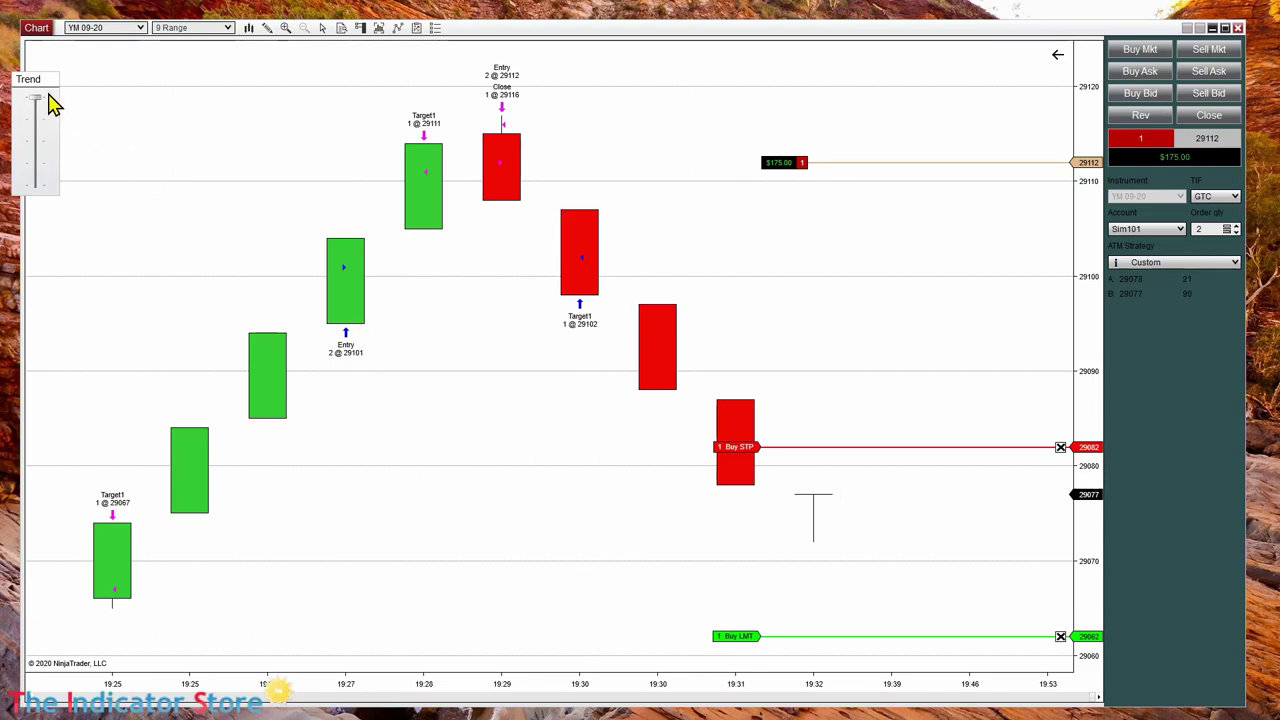
Return the simulated trend to the middle and close the open short position.
left_click_drag(40, 108, 40, 150)
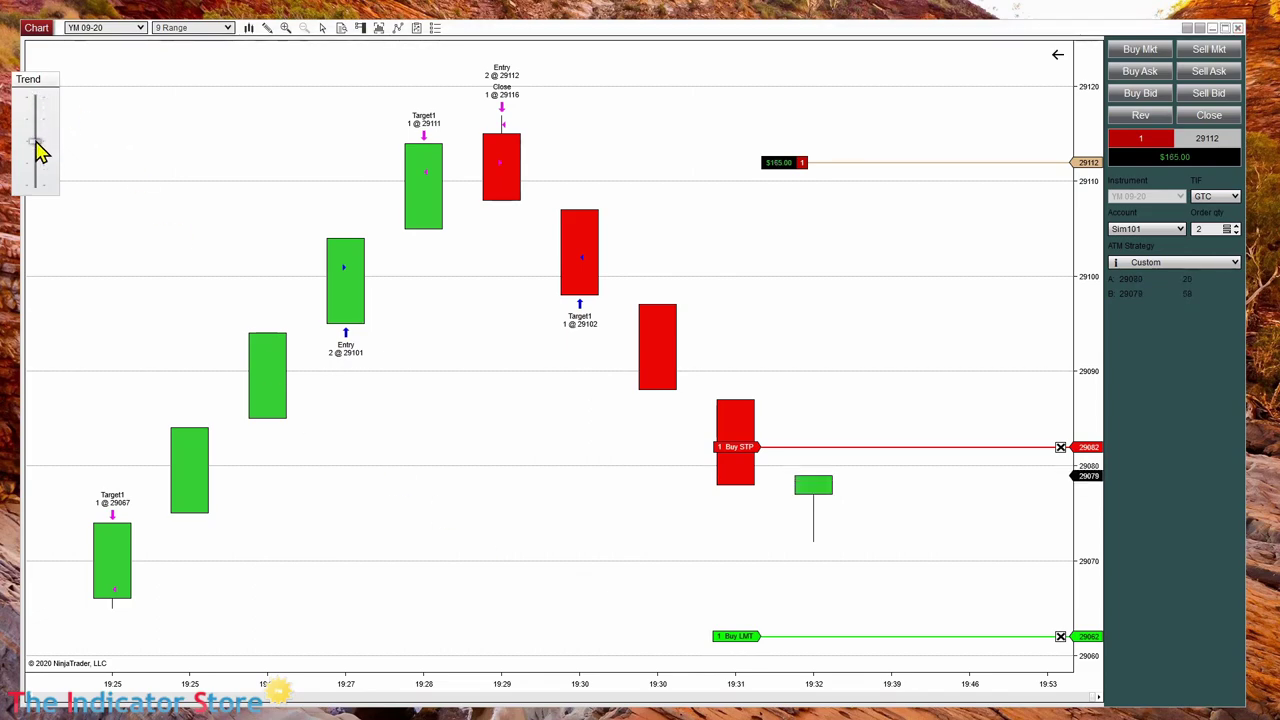
left_click(1228, 116)
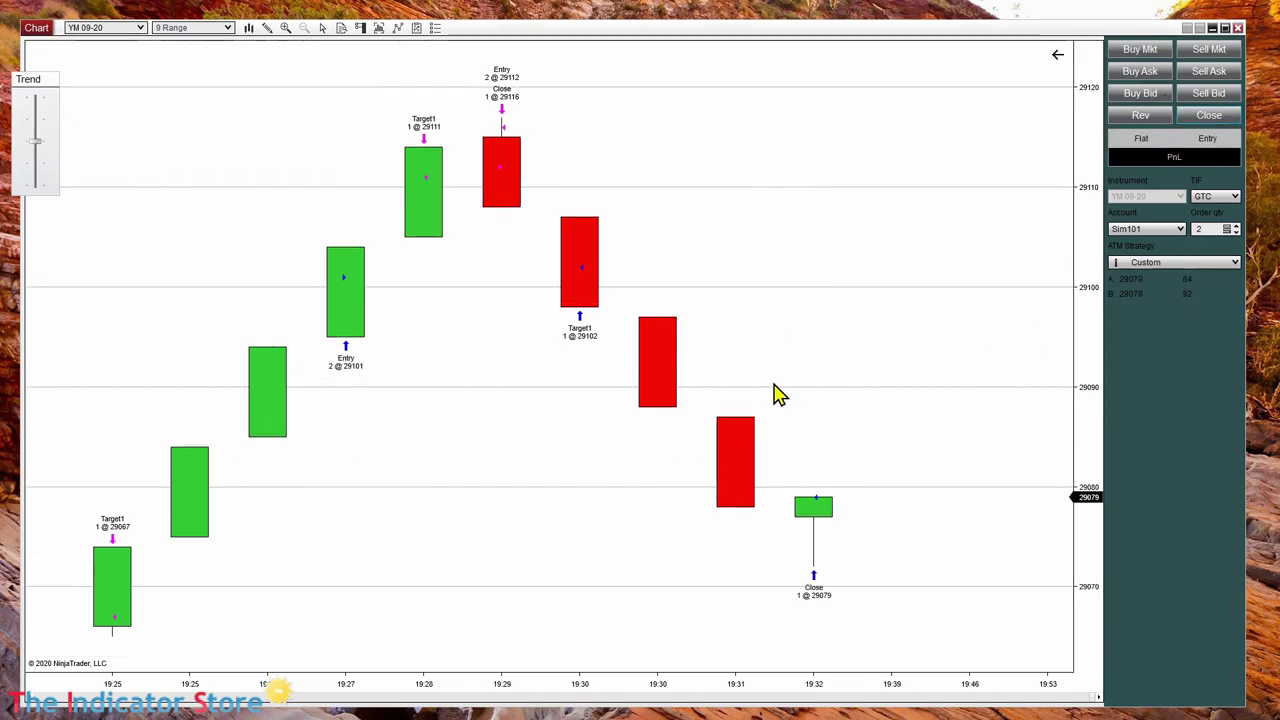
scroll(700, 300, "up", 3)
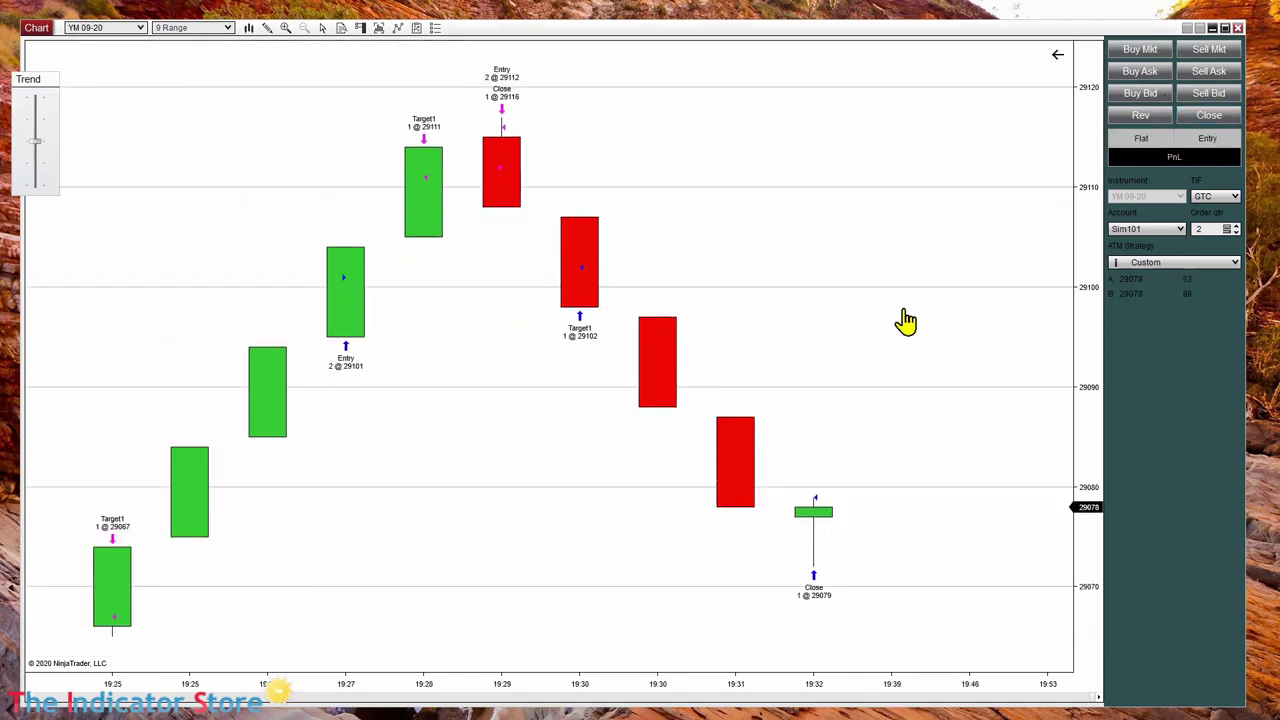
Add Targets 3 and 4 to the custom ATM strategy and set its order quantity to 4.
left_click(1214, 265)
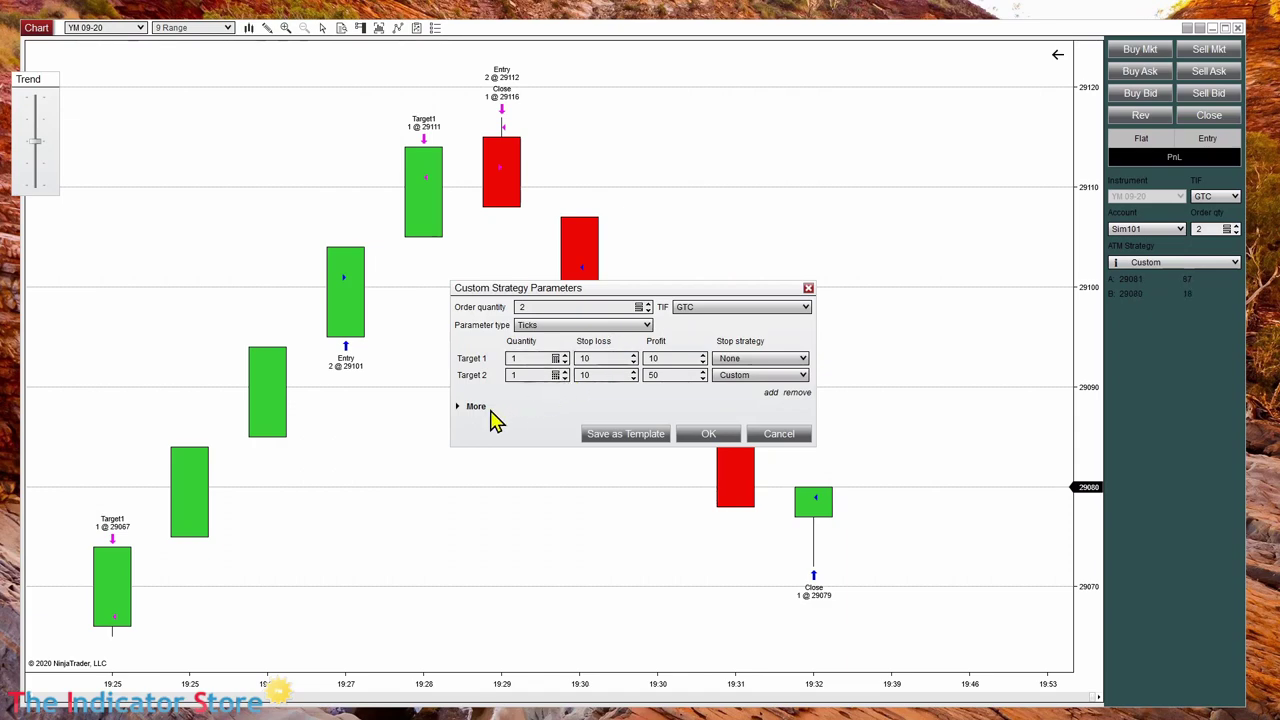
left_click(770, 394)
left_click(768, 395)
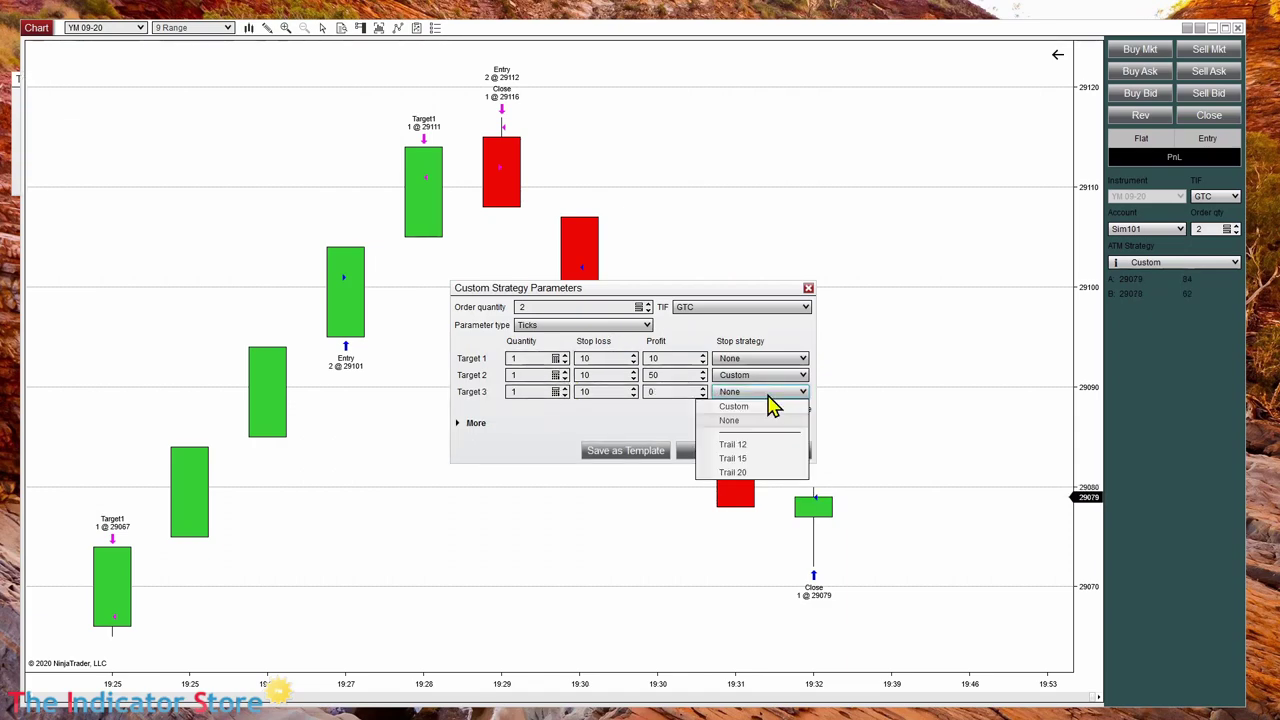
left_click(668, 424)
left_click(774, 424)
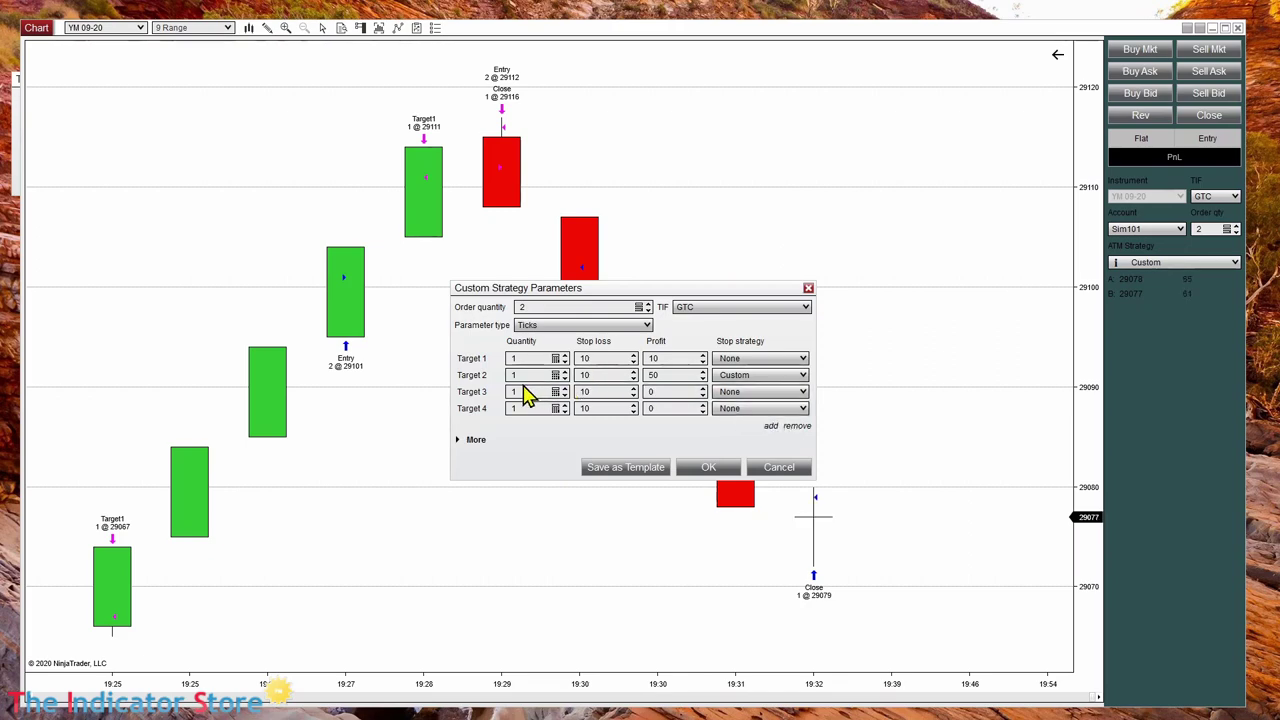
left_click(543, 307)
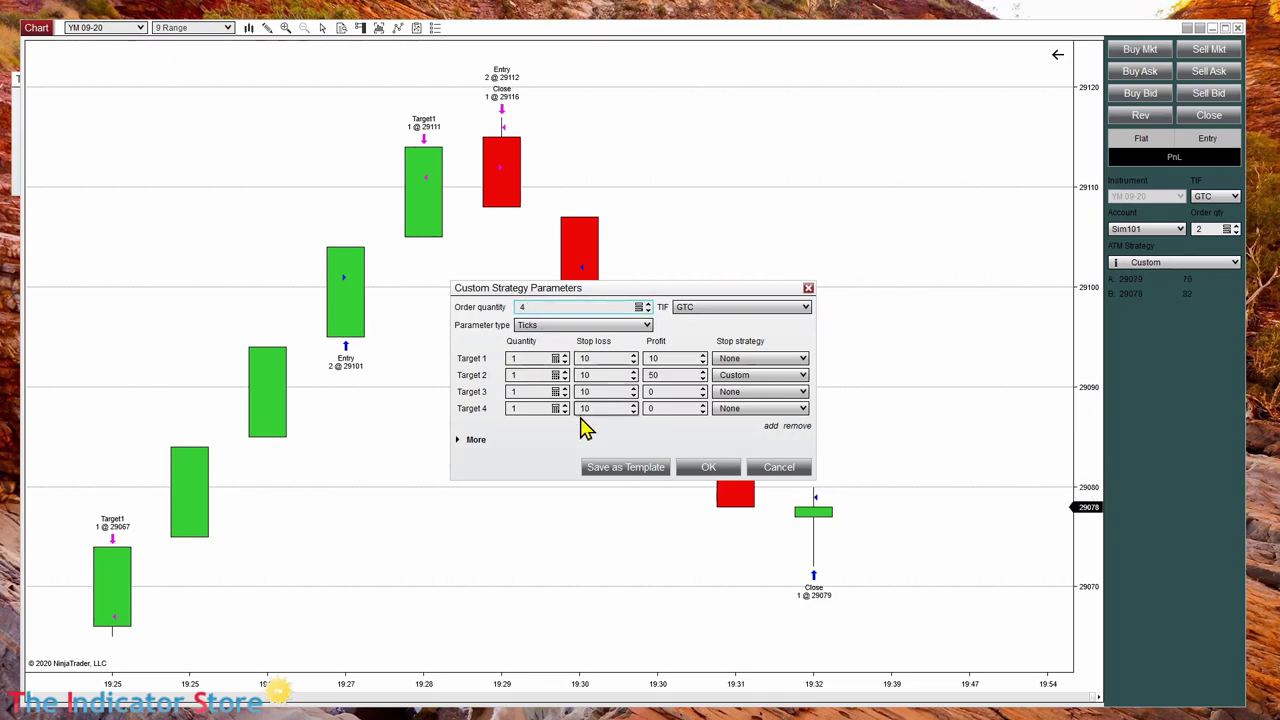
Set the profit of Target 2 to 20, Target 3 to 30 and Target 4 to 40 ticks.
left_click(672, 374)
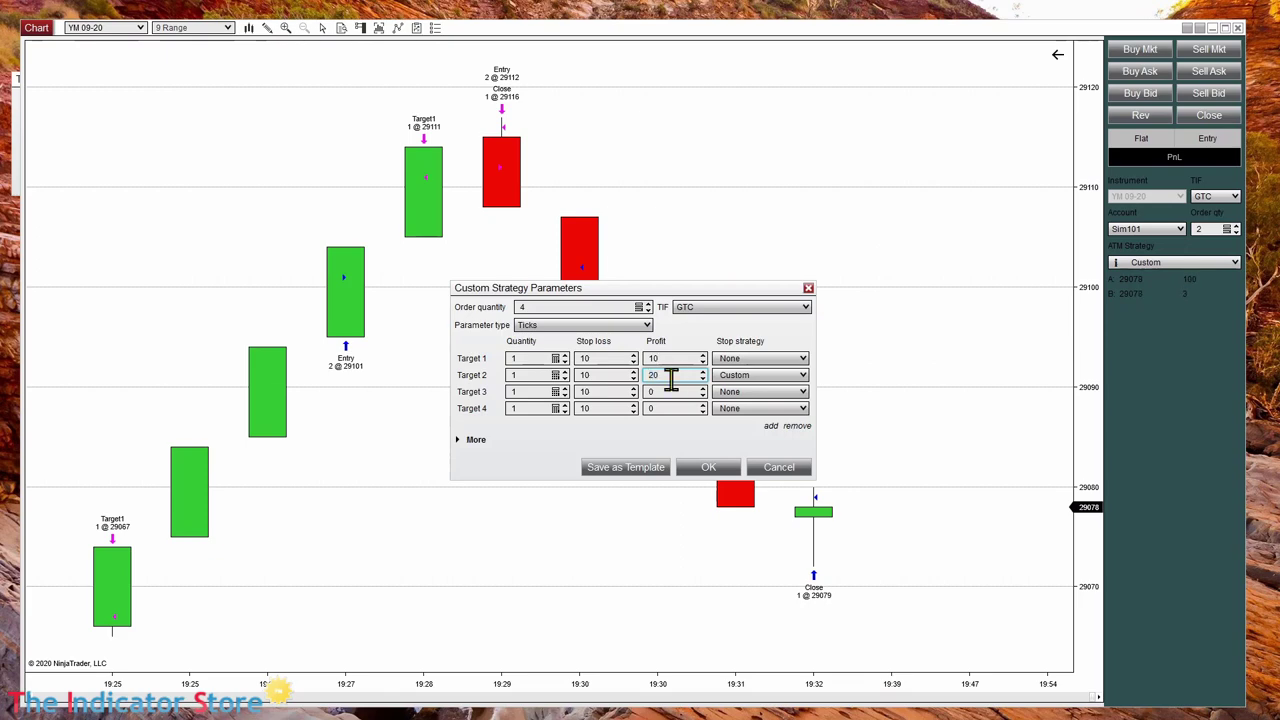
left_click(669, 391)
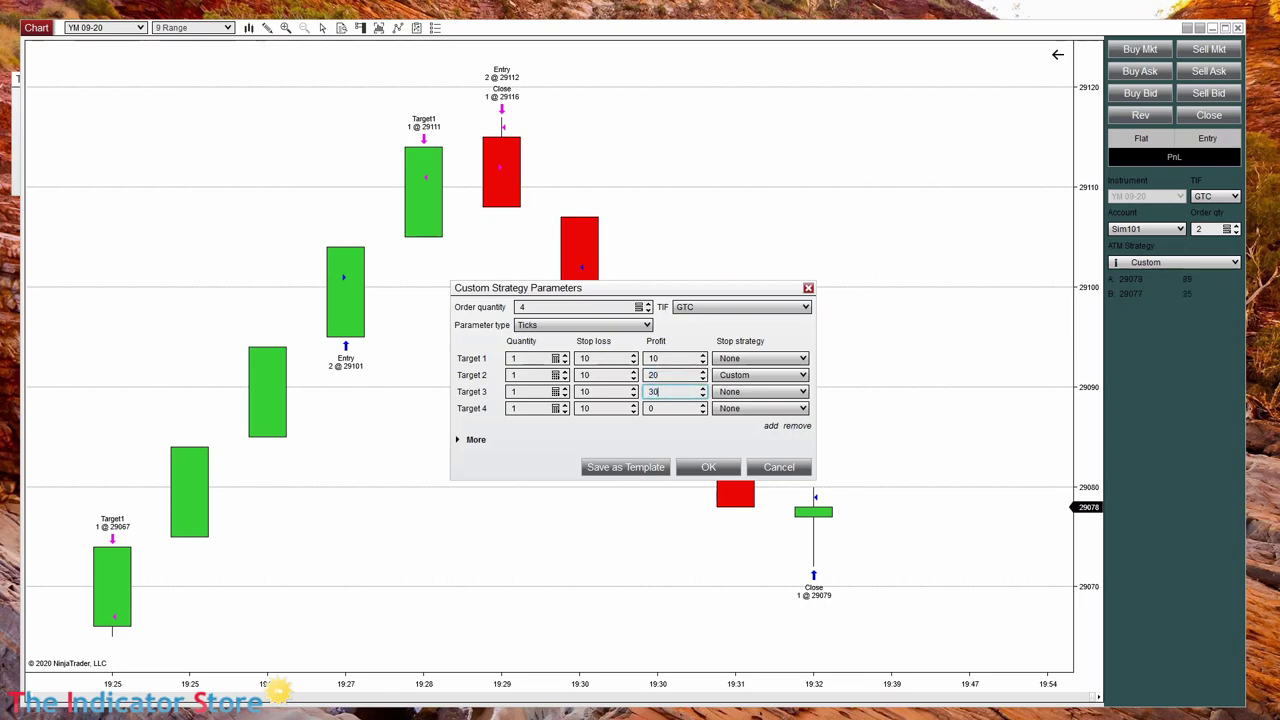
left_click(672, 408)
type("40")
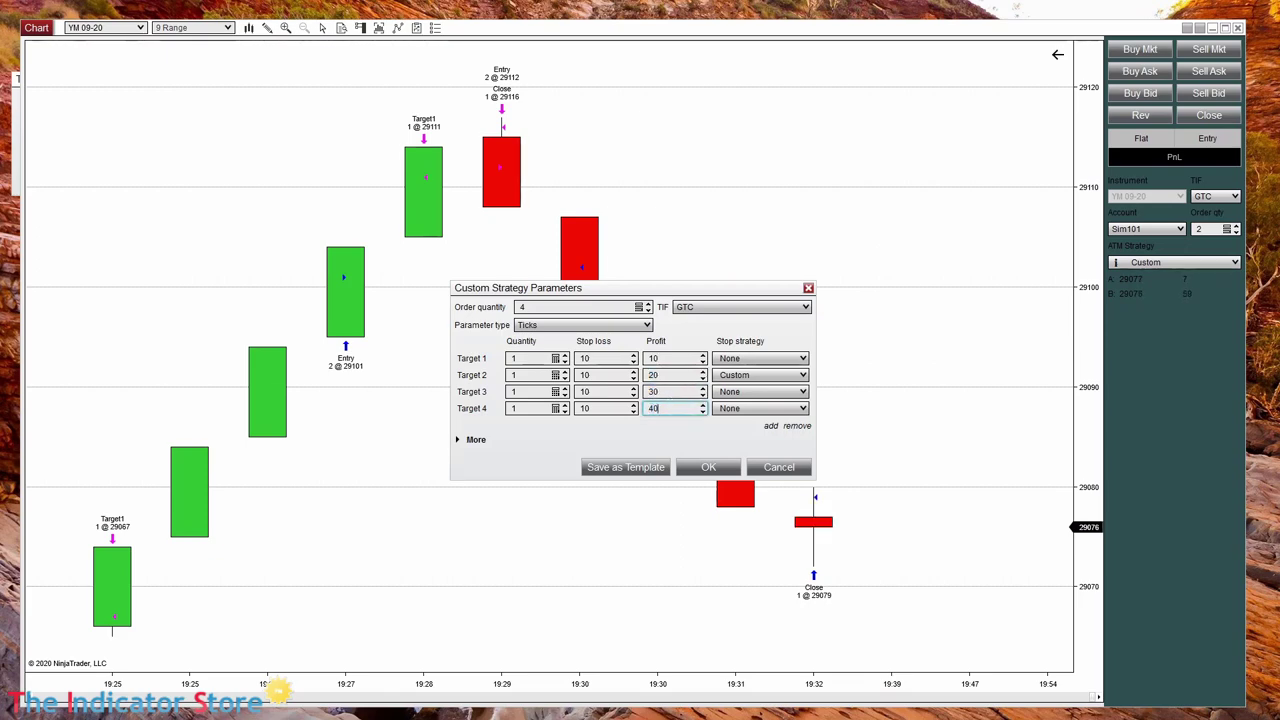
Edit Target 2's custom stop strategy with an Auto Breakeven profit trigger of 0 and a Step 1 trail stop loss of 5.
mouse_move(720, 377)
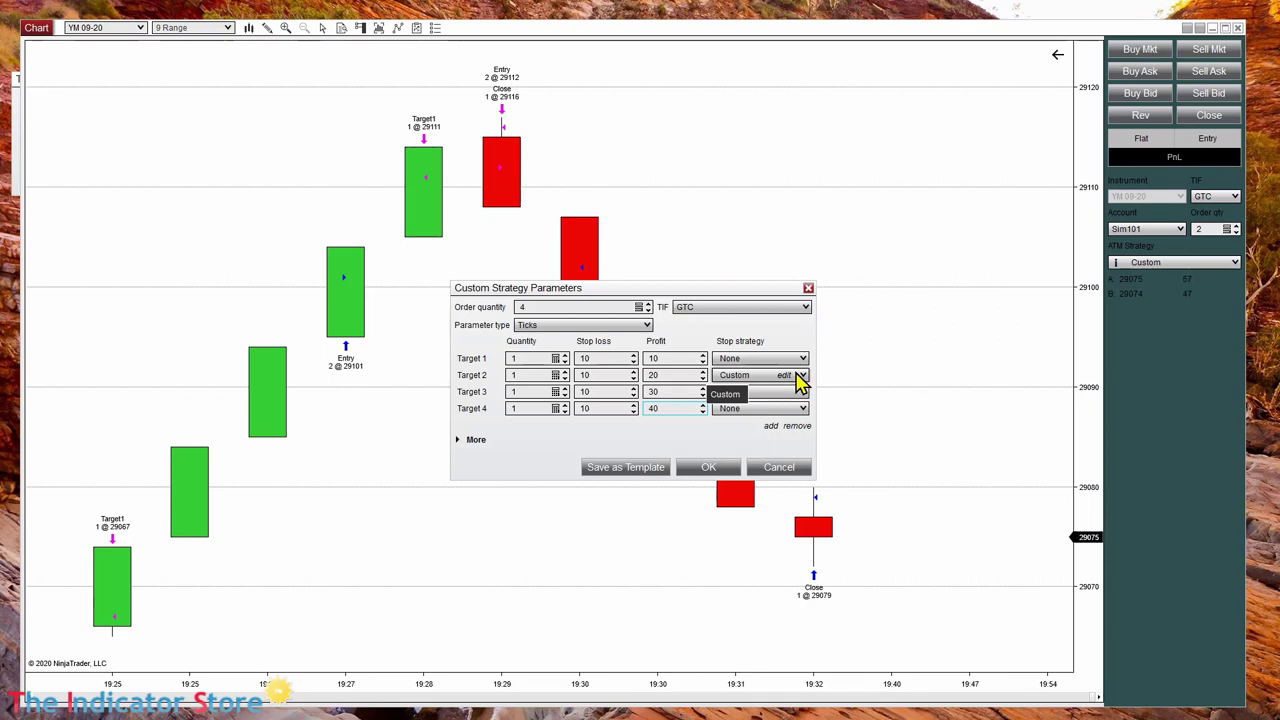
left_click(786, 379)
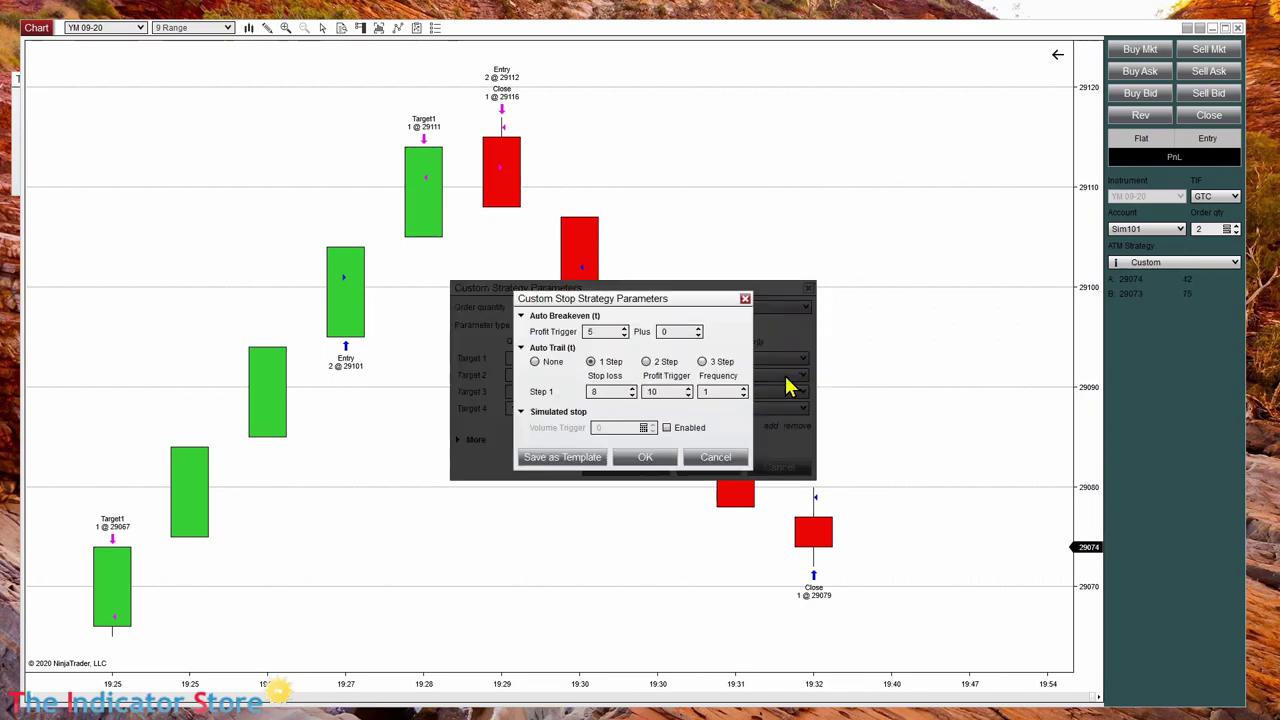
left_click(624, 336)
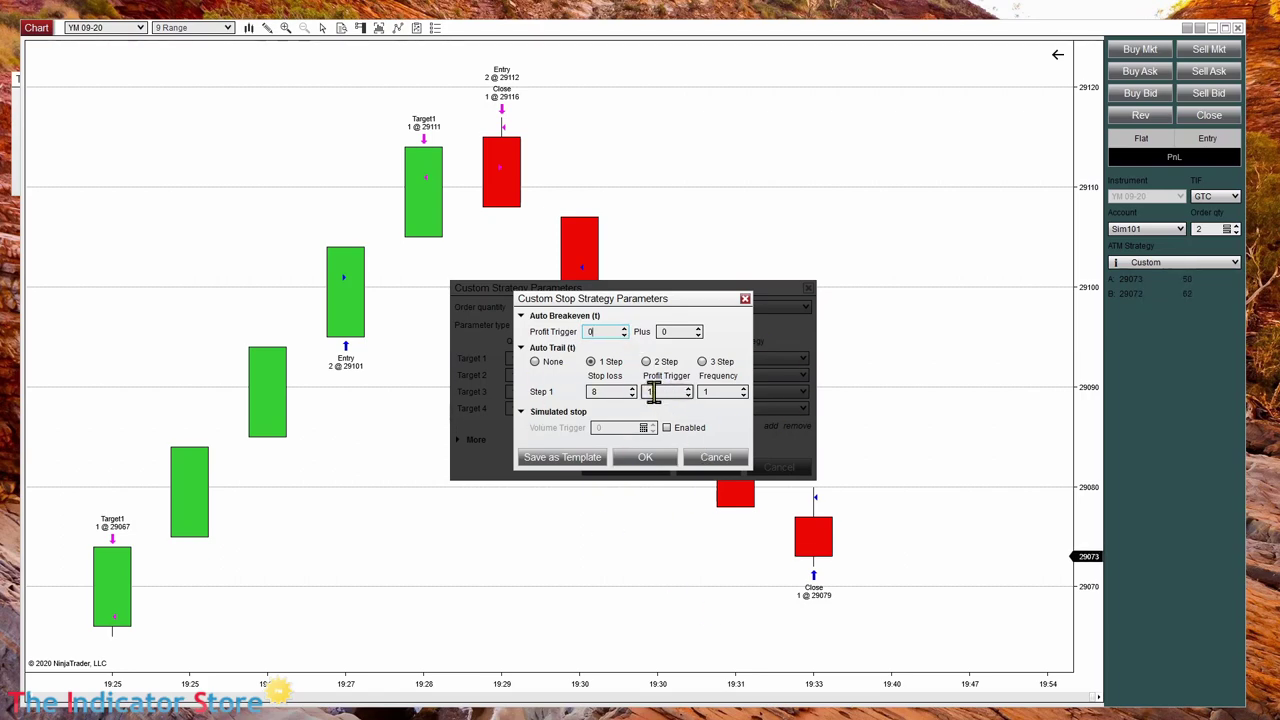
type("0")
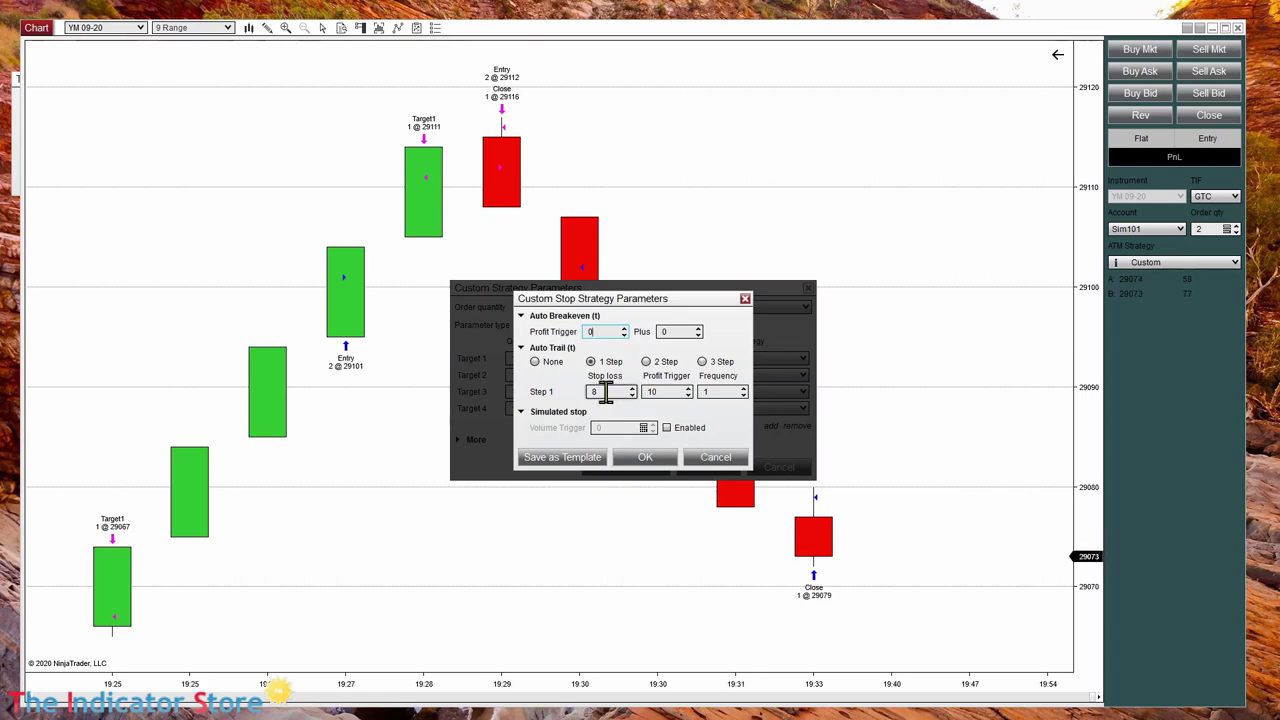
left_click(605, 392)
type("5")
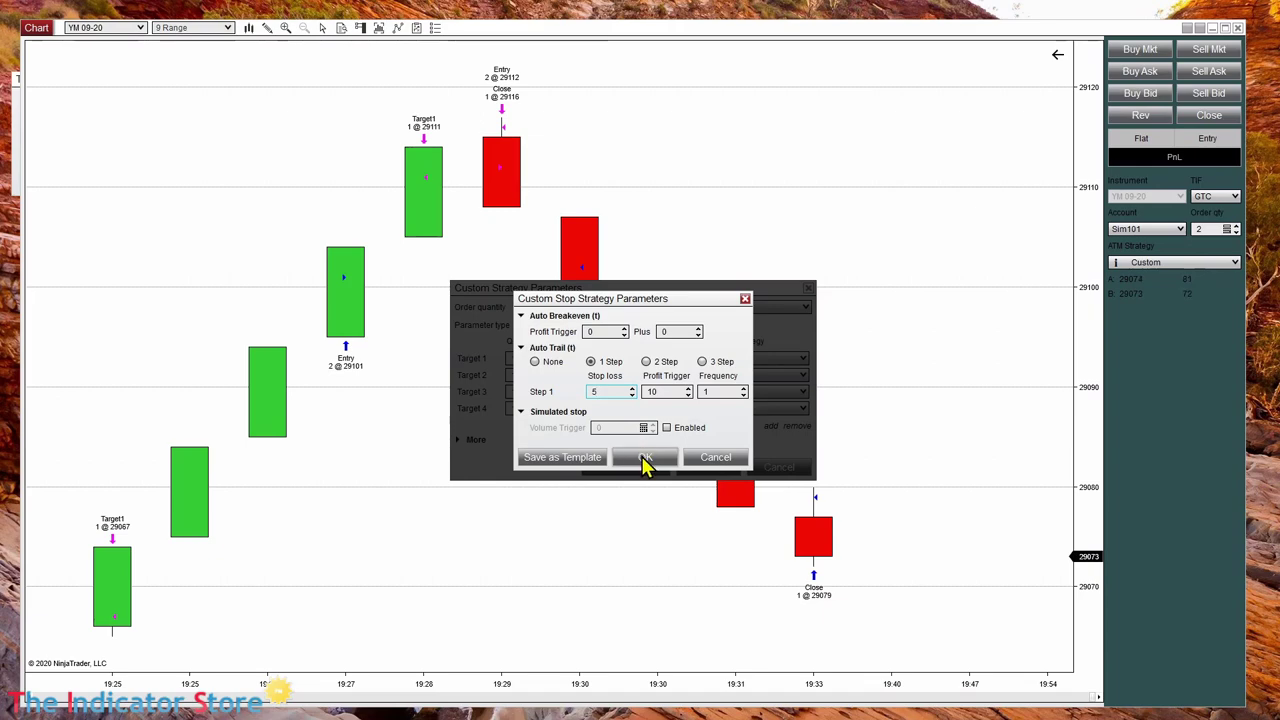
left_click(645, 459)
Give Target 3 a custom stop strategy with a 1 Step auto trail, stop loss 7 and profit trigger 10.
left_click(803, 392)
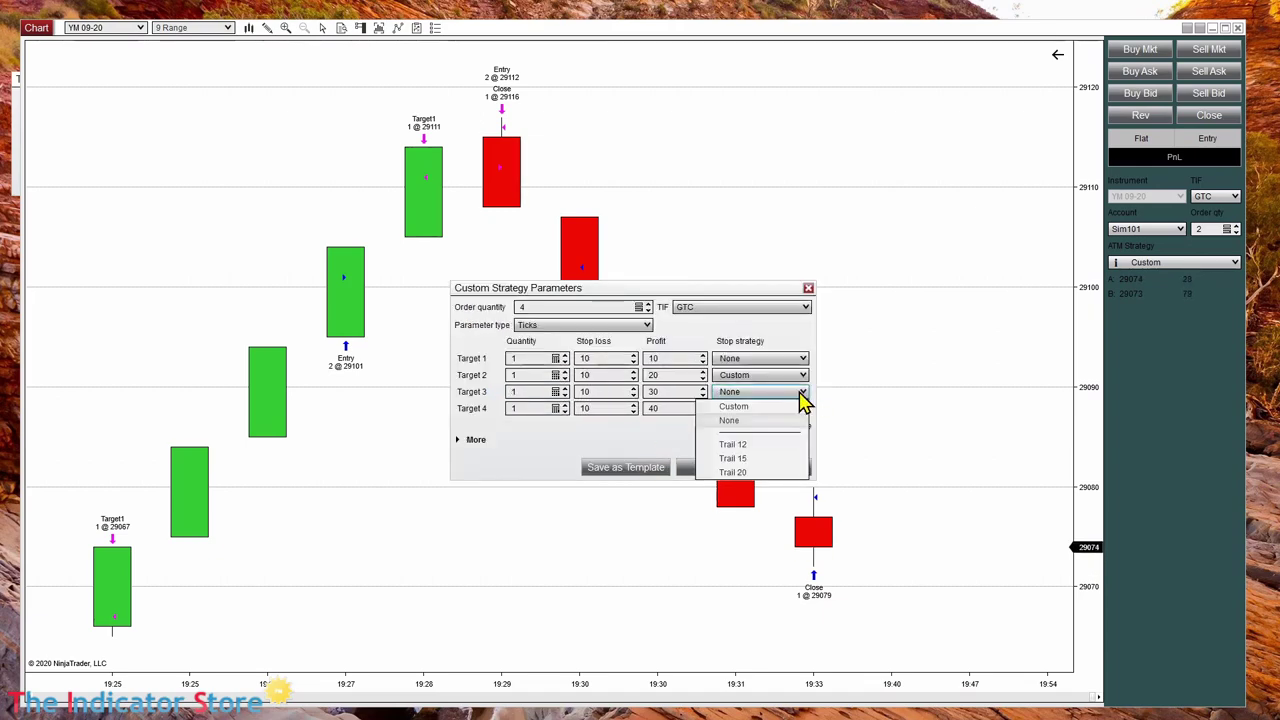
left_click(758, 408)
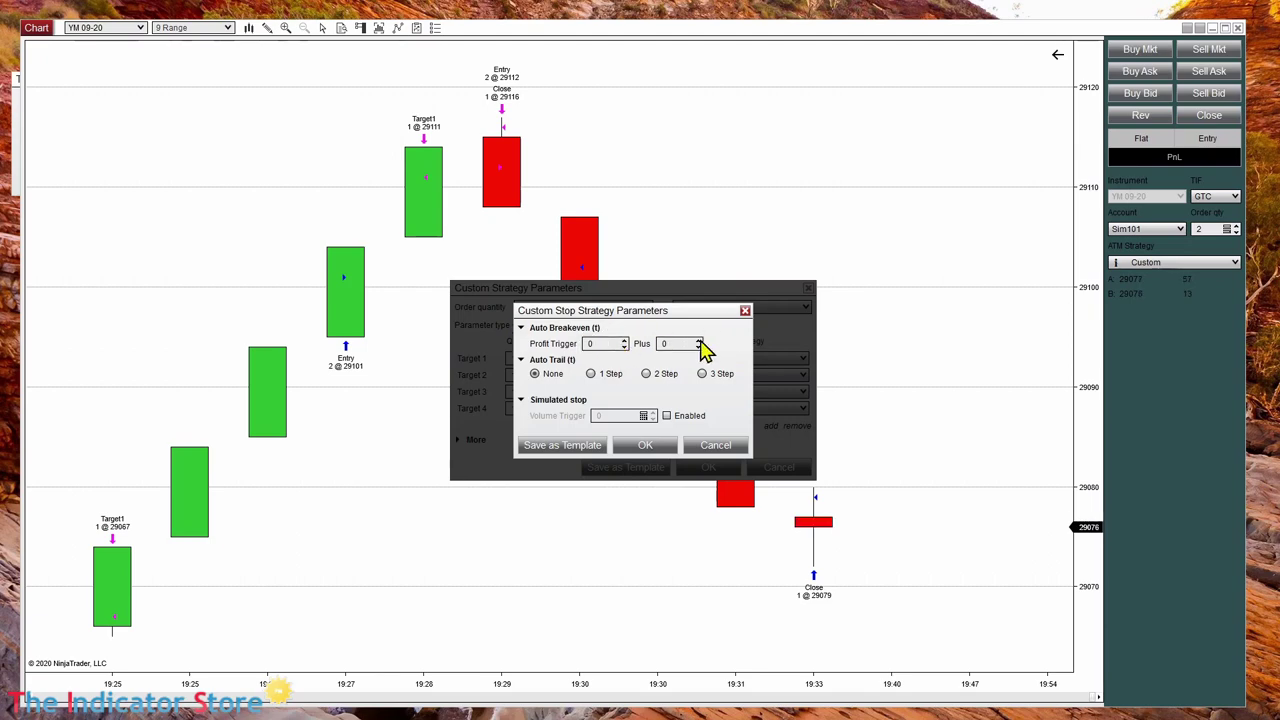
left_click(592, 374)
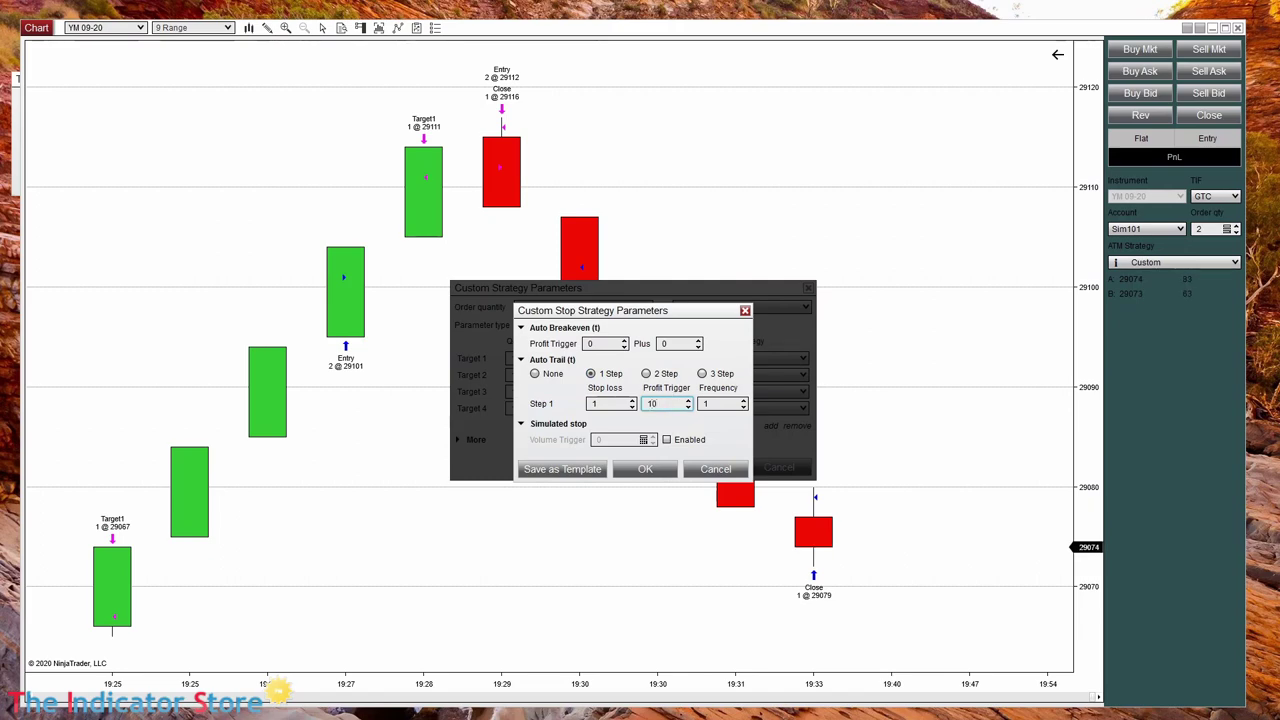
left_click(609, 405)
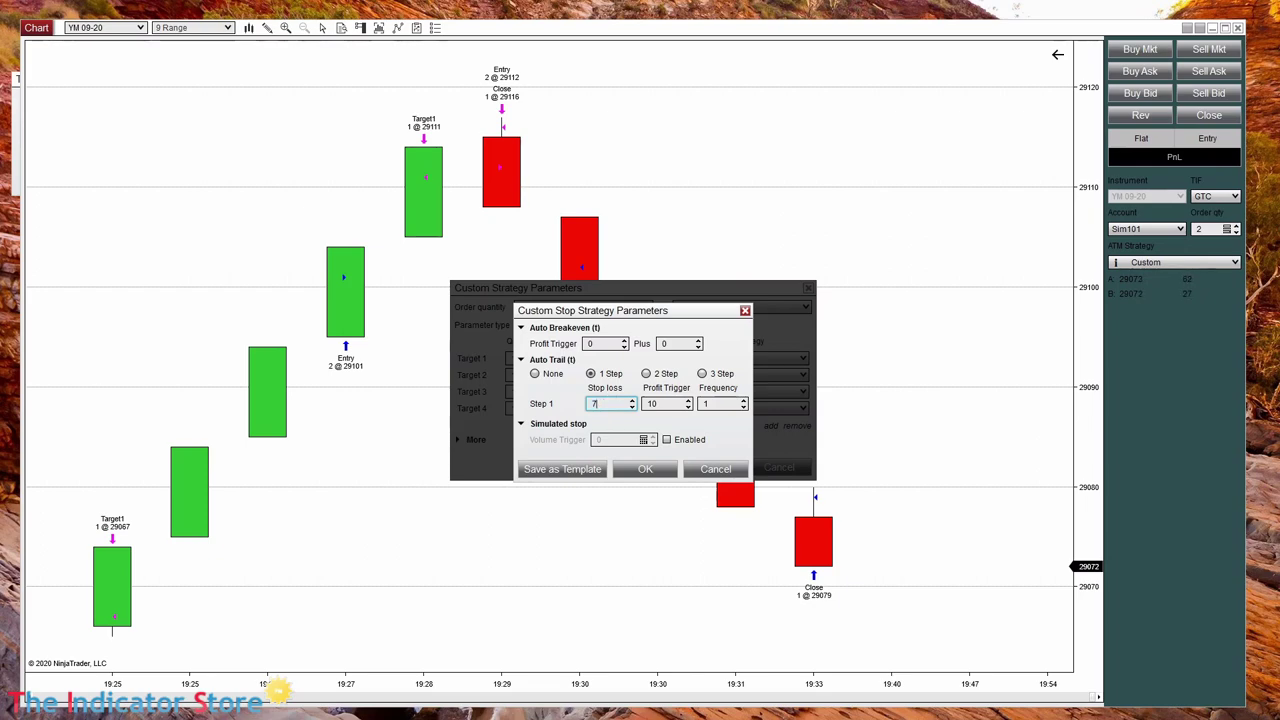
left_click(645, 469)
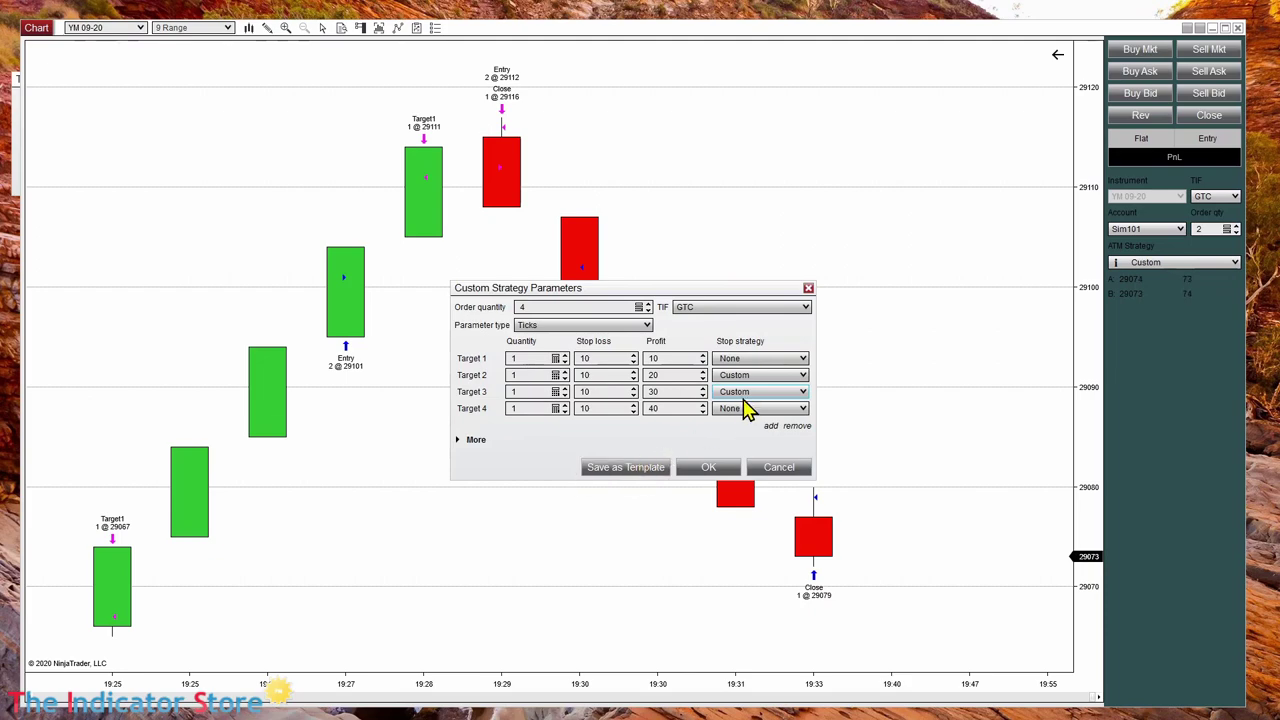
Give Target 4 a custom stop strategy with a 1 Step auto trail, stop loss 8 and profit trigger 10.
left_click(779, 411)
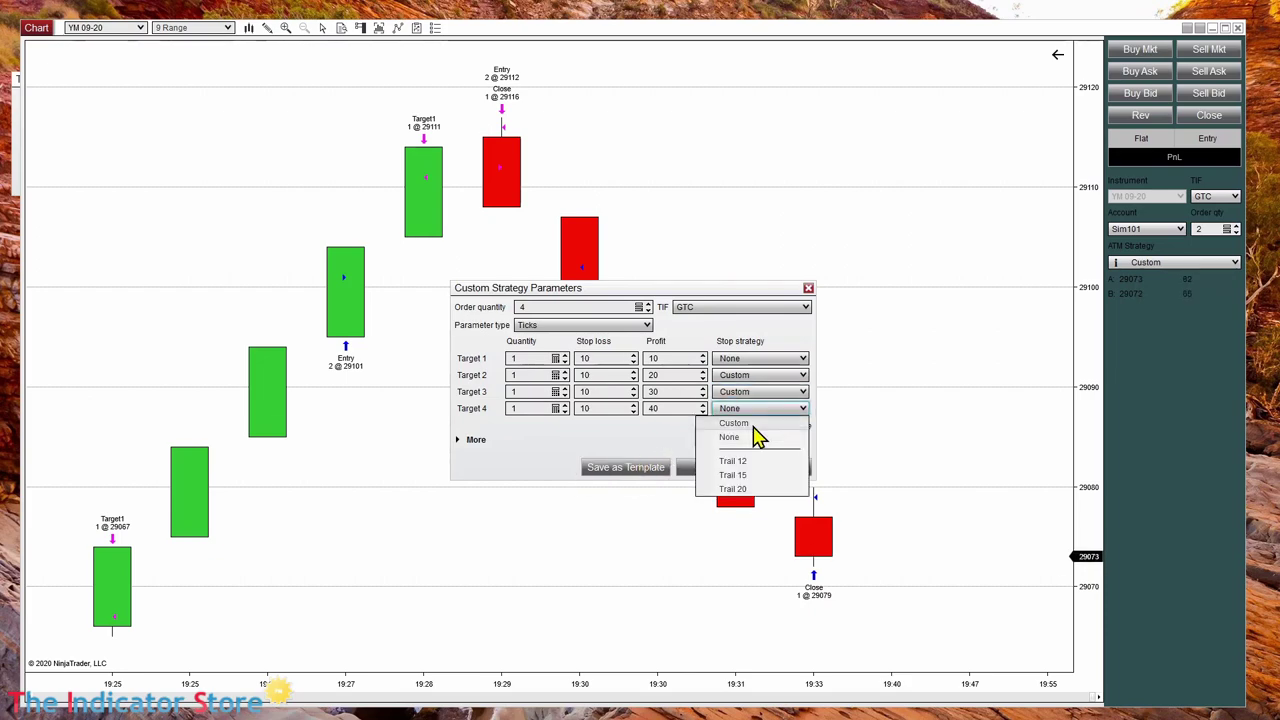
left_click(750, 424)
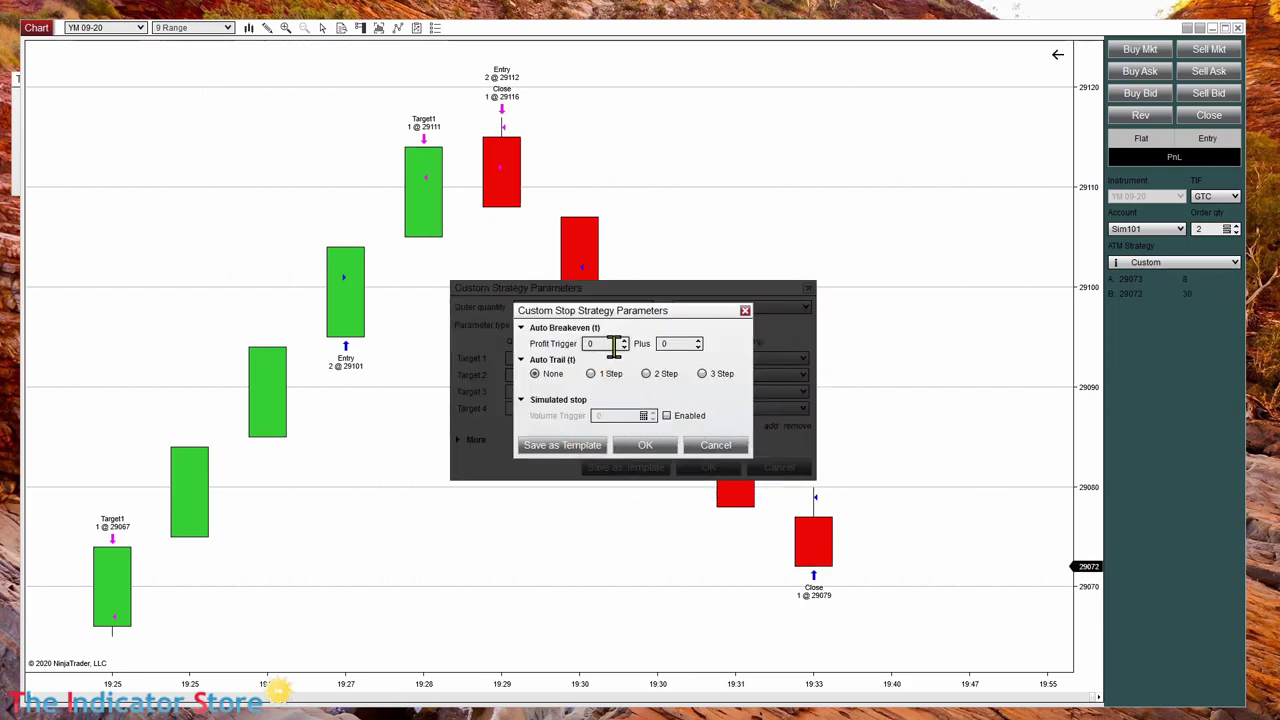
left_click(591, 373)
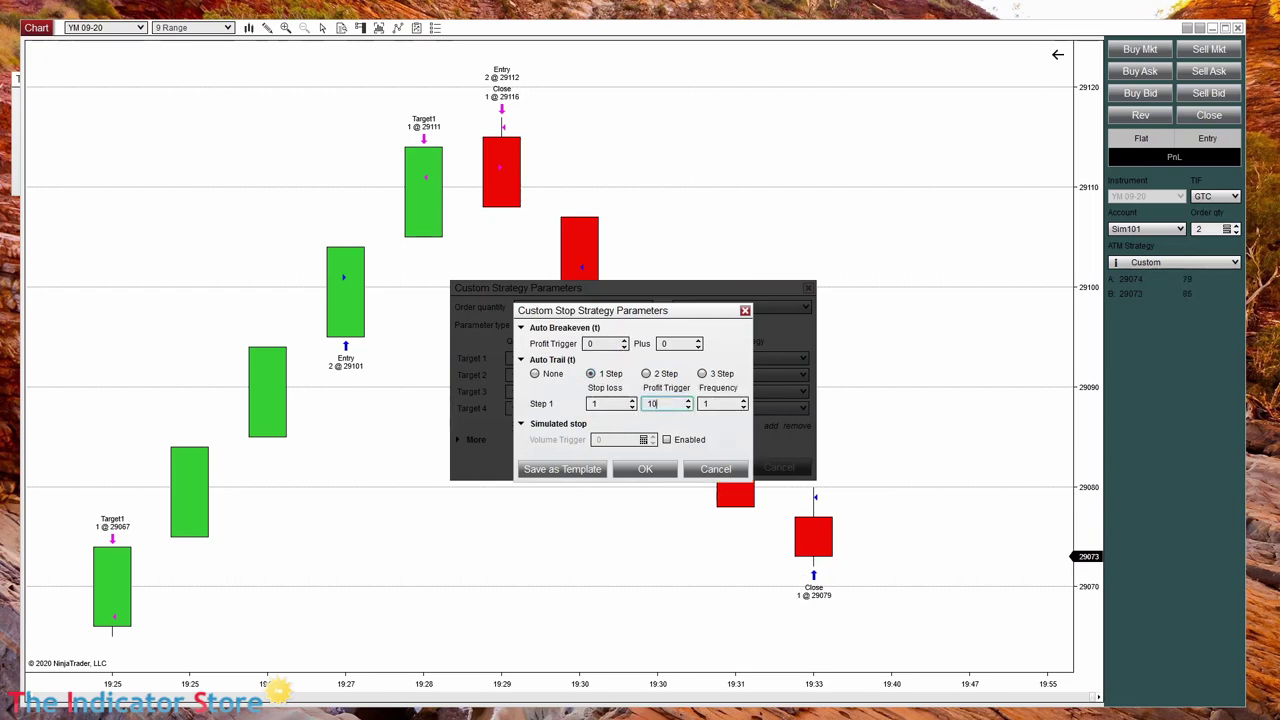
left_click(613, 403)
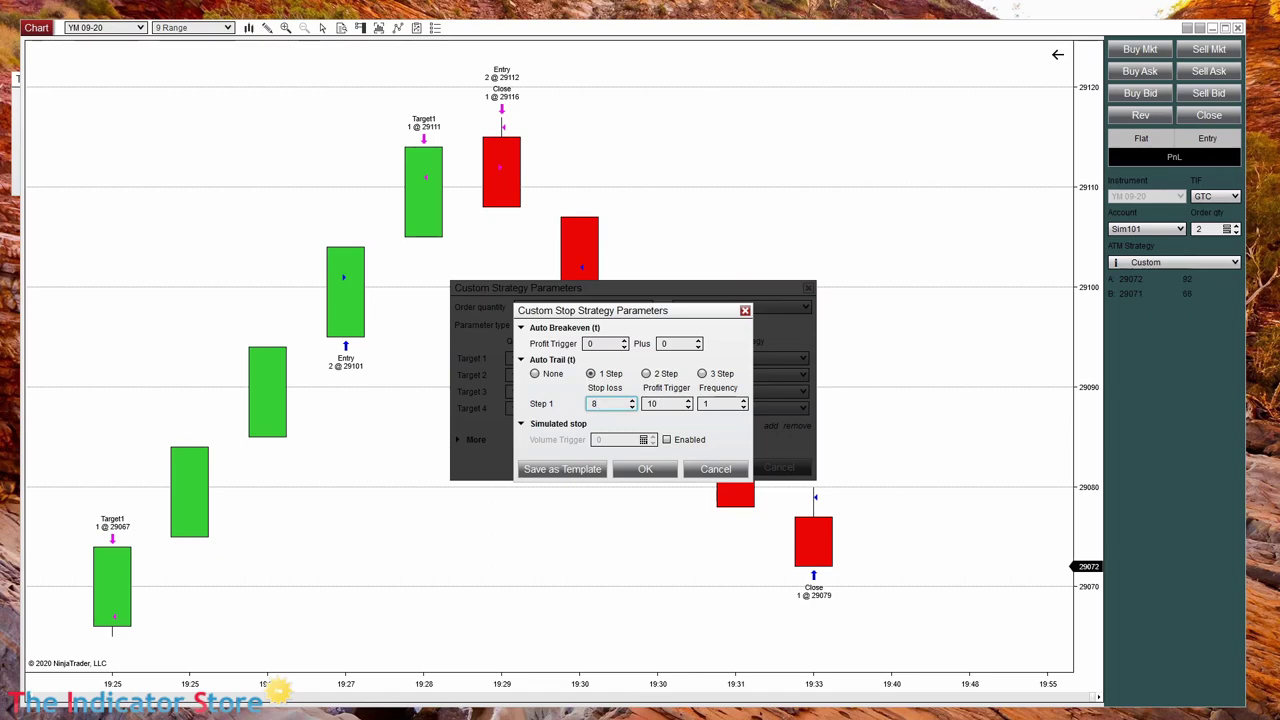
left_click(648, 470)
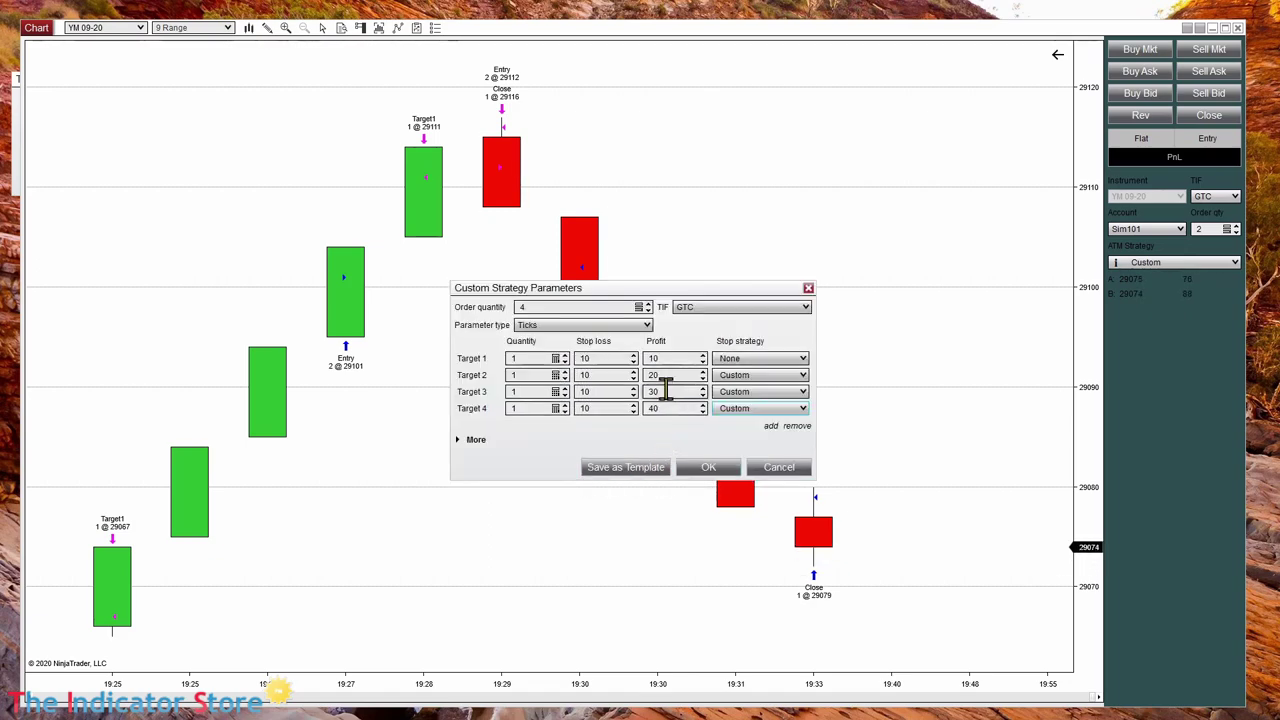
Review the custom stop strategies of Target 2 and Target 3 without changing them.
left_click(740, 376)
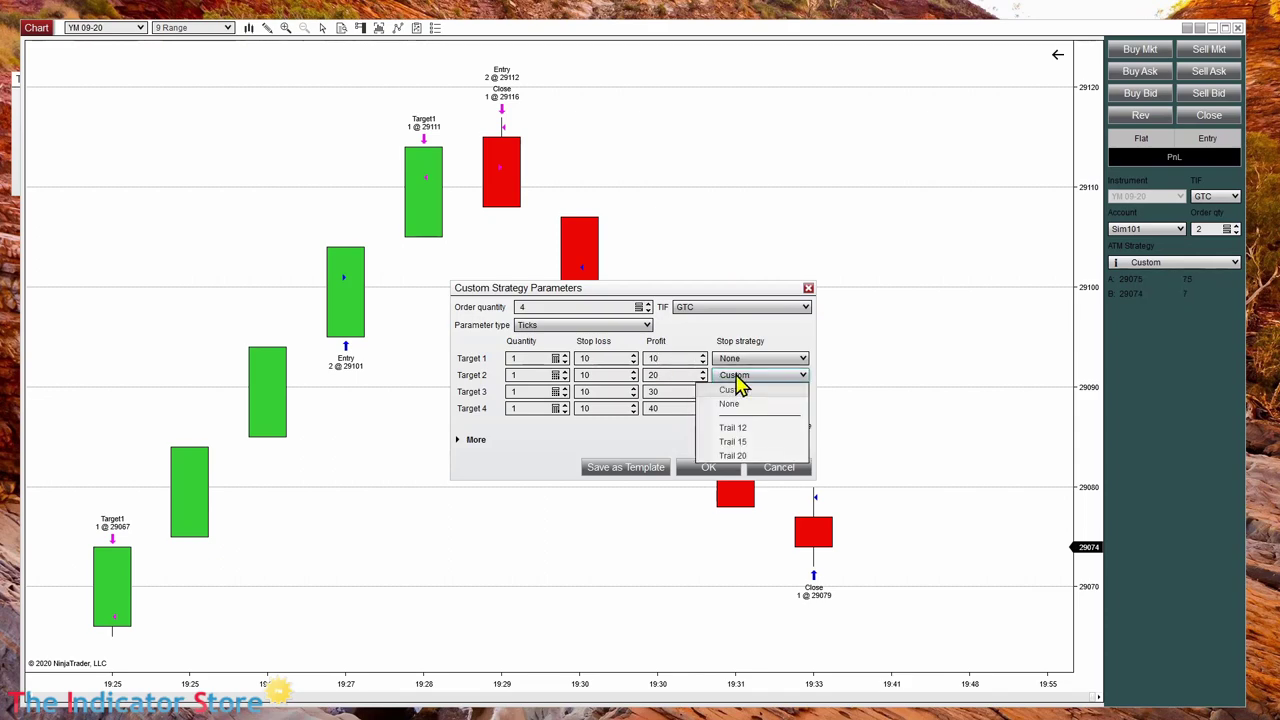
left_click(787, 389)
left_click(786, 375)
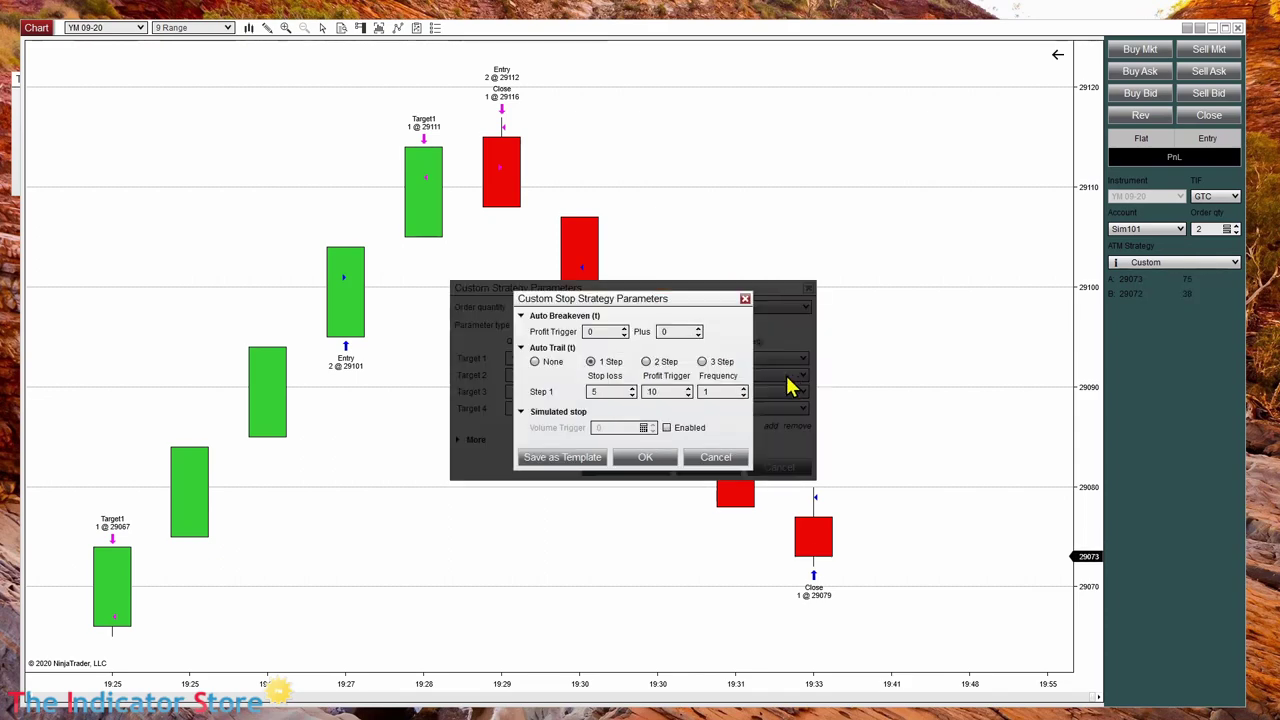
left_click(733, 462)
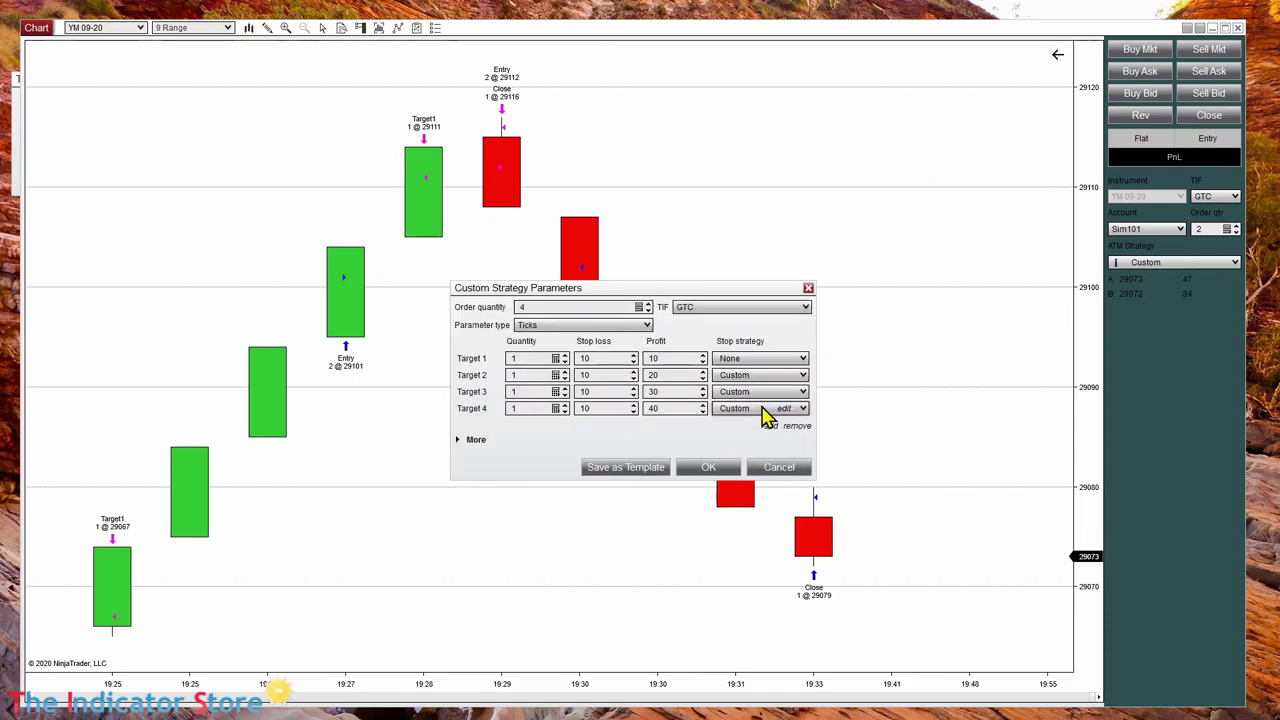
left_click(787, 396)
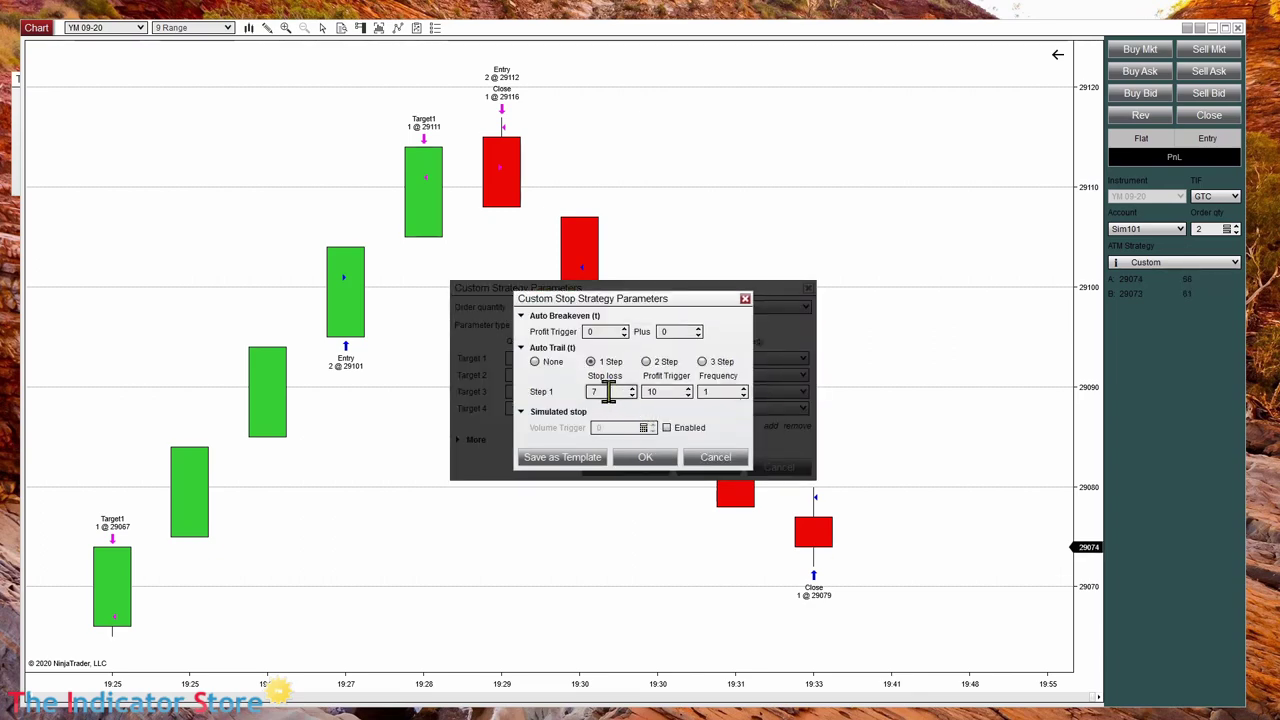
left_click(735, 460)
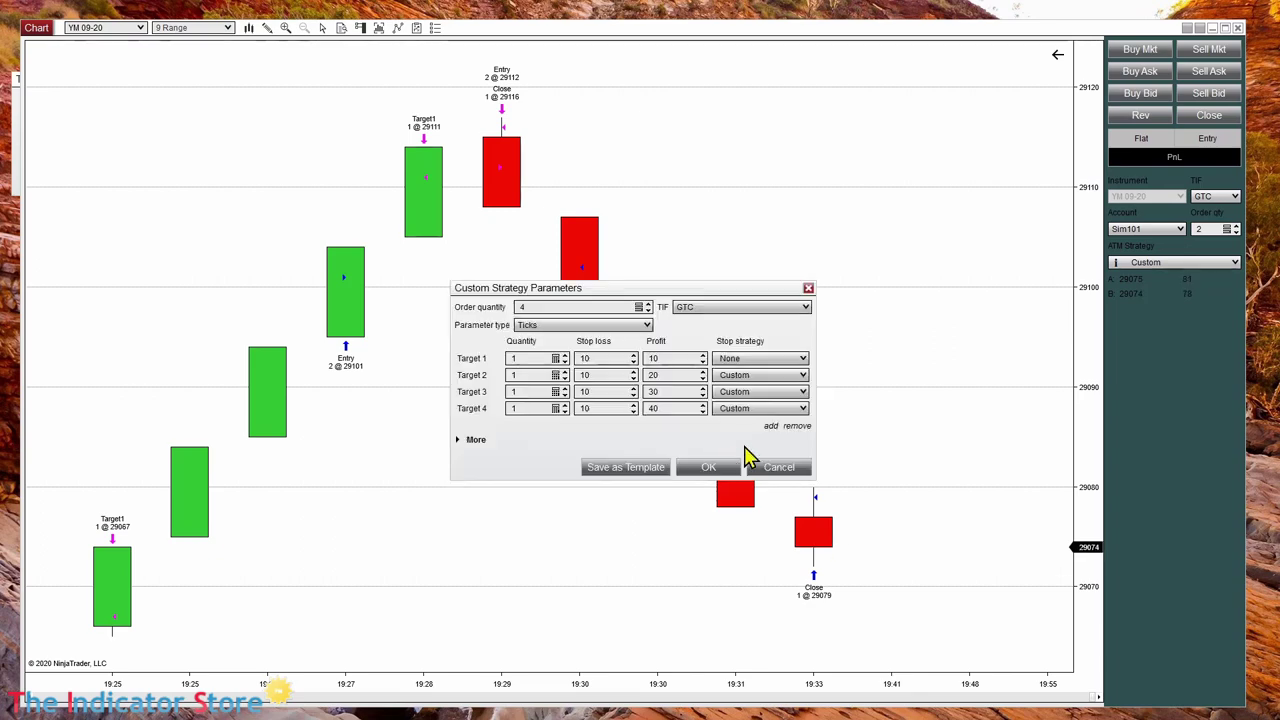
Set Target 4's Step 1 trail stop loss to 9 and accept the custom ATM strategy parameters.
left_click(786, 409)
left_click_drag(604, 393, 540, 398)
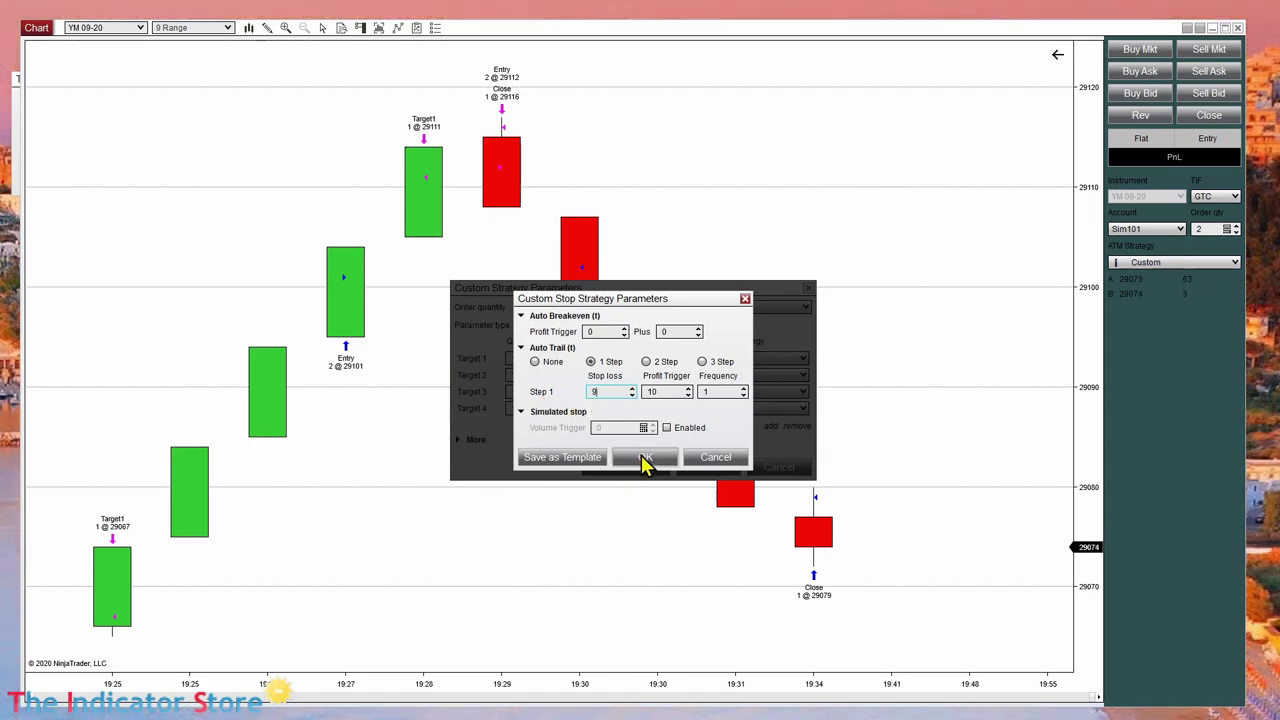
left_click(645, 457)
left_click(711, 468)
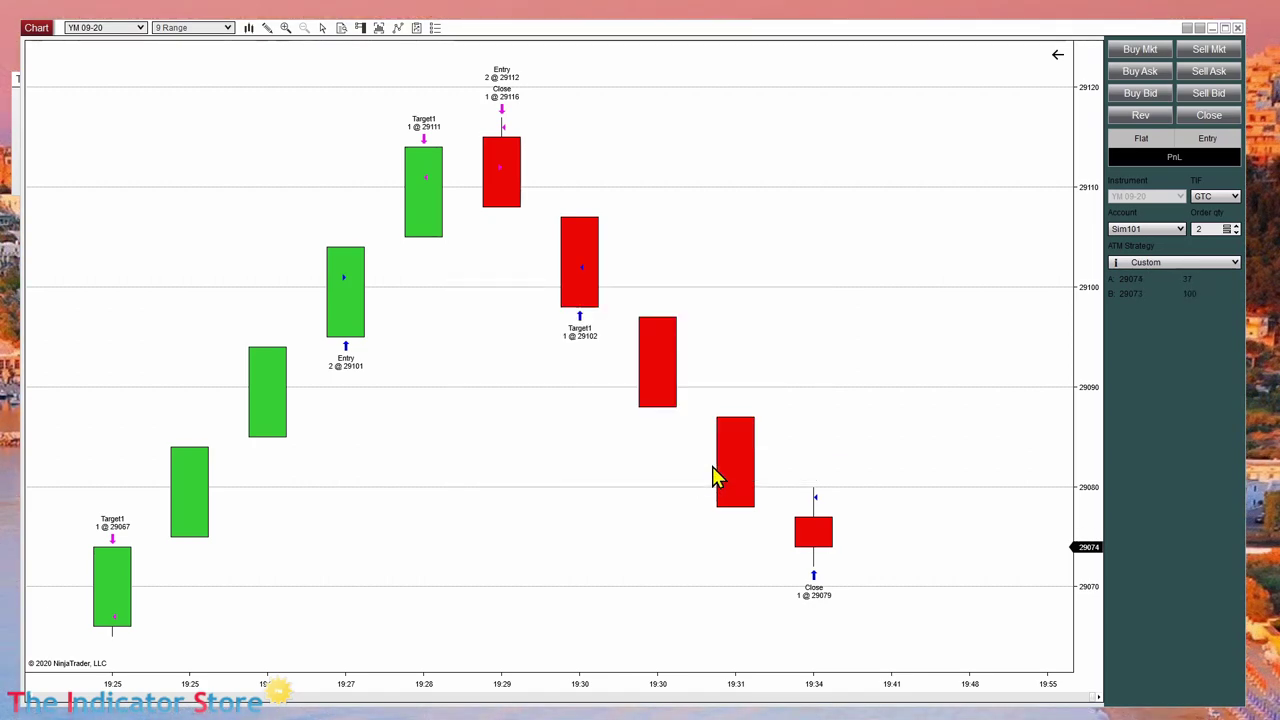
Buy 4 contracts at market with the custom ATM strategy and steer the simulated trend to maximum, down for a pullback, and back to the middle.
left_click(1112, 52)
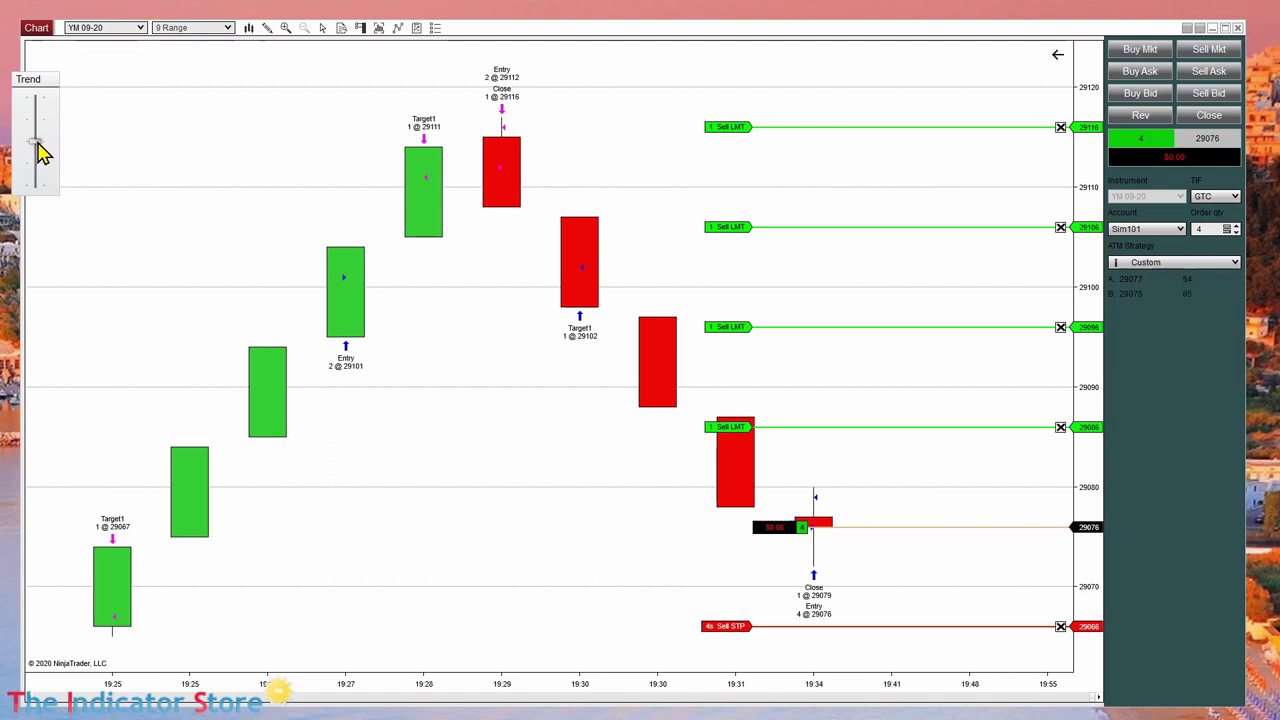
left_click_drag(38, 145, 40, 98)
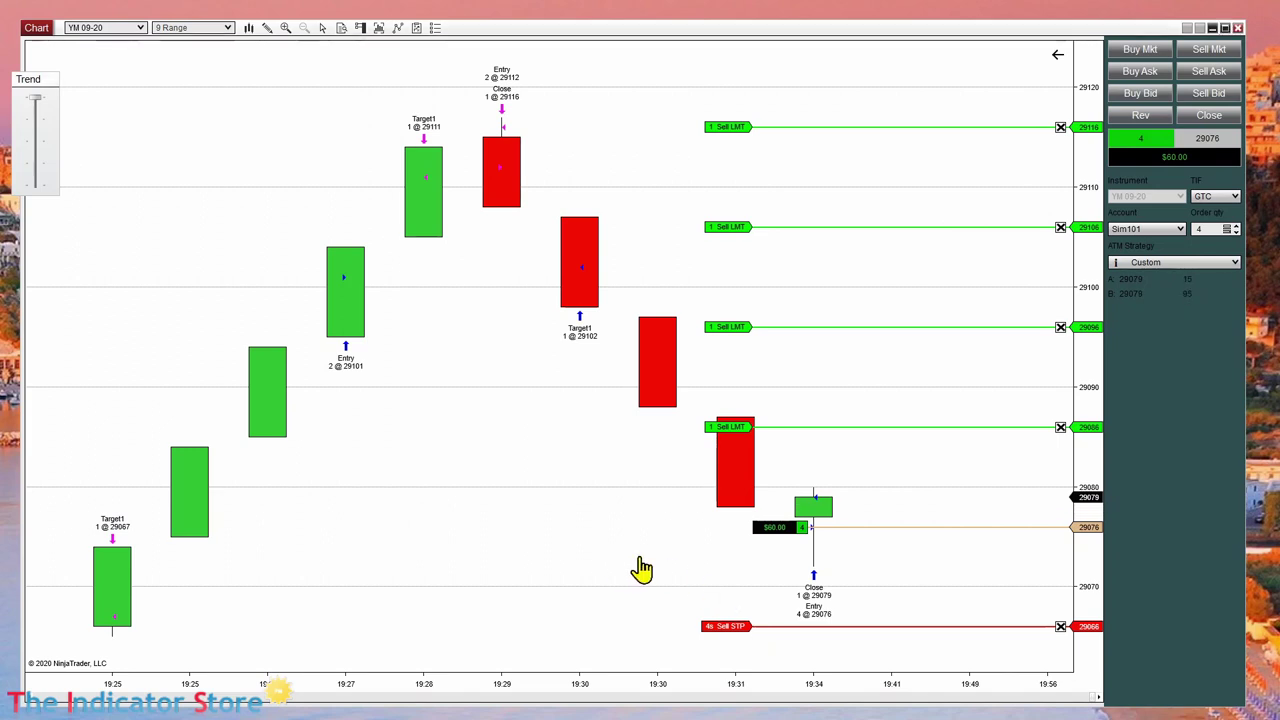
left_click_drag(642, 570, 760, 571)
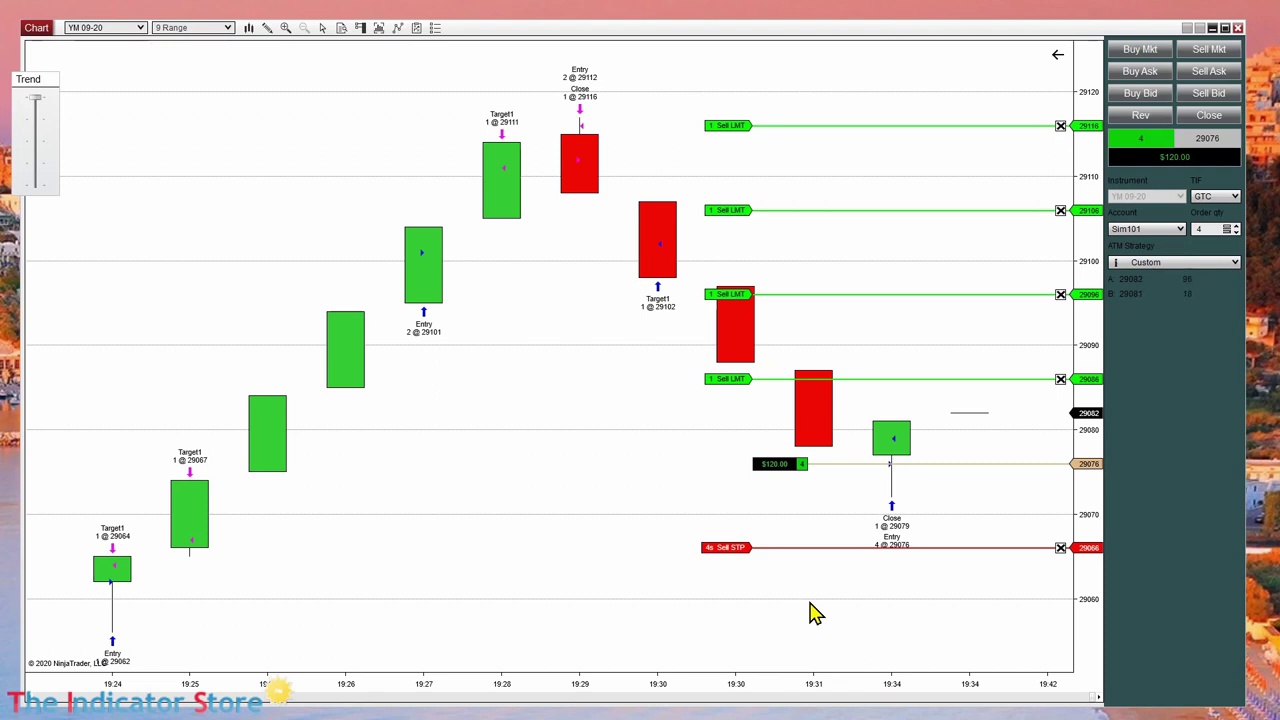
left_click_drag(760, 591, 500, 563)
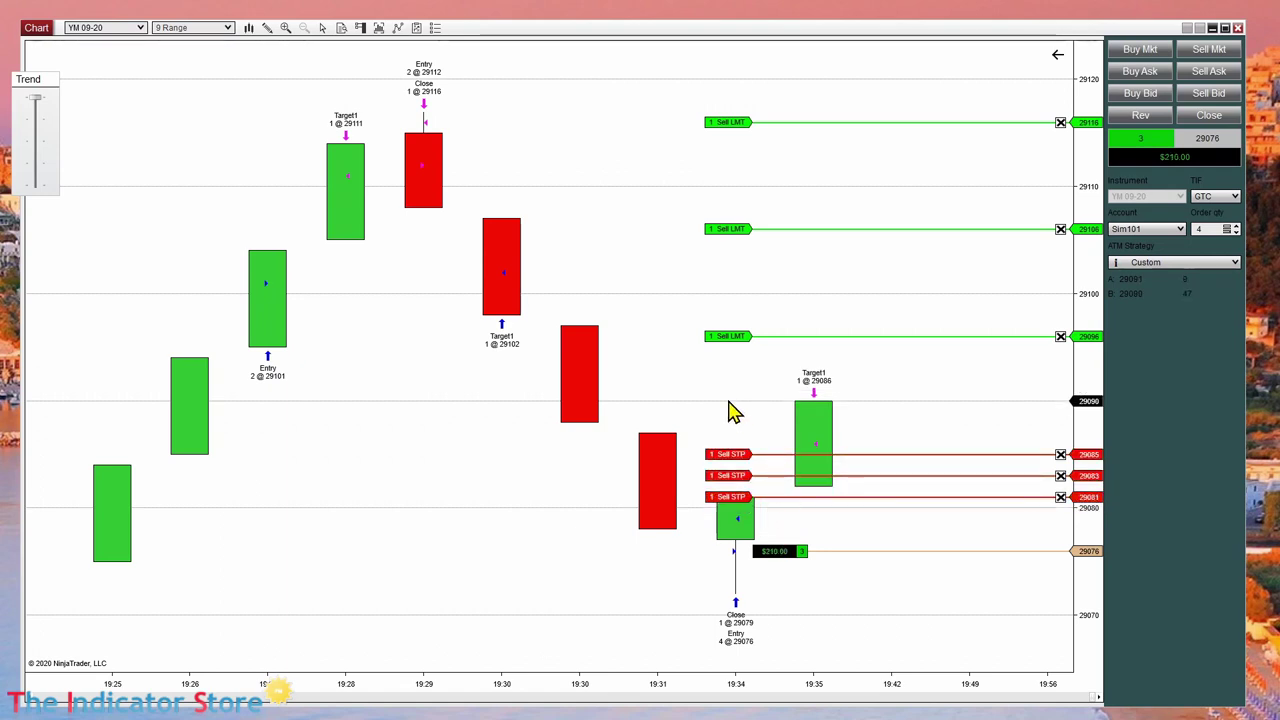
scroll(631, 380, "down", 2)
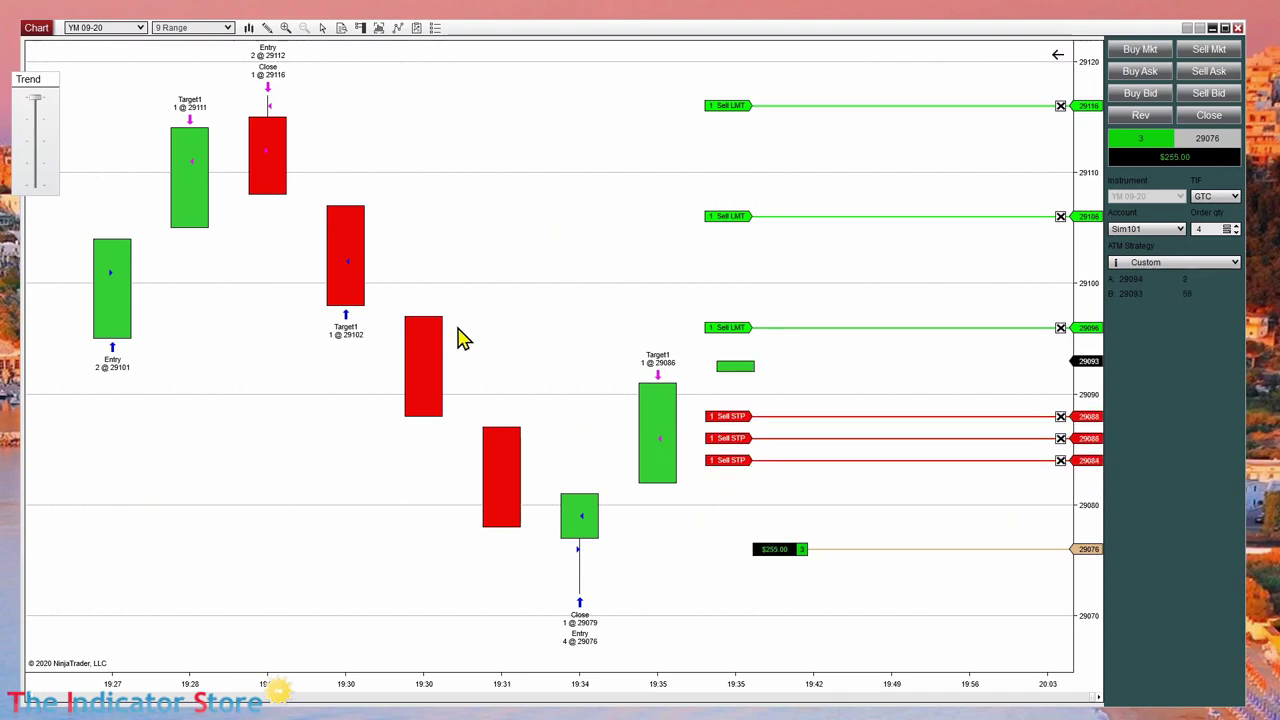
left_click_drag(38, 108, 54, 195)
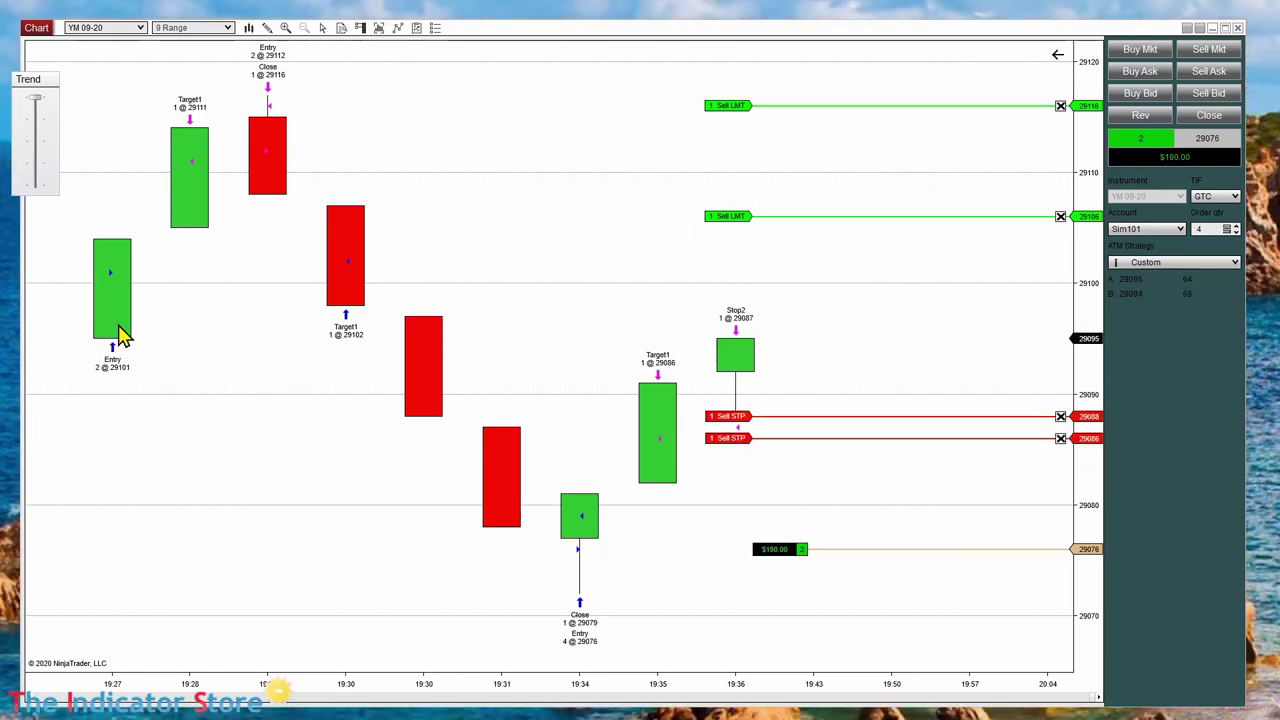
left_click_drag(37, 108, 37, 142)
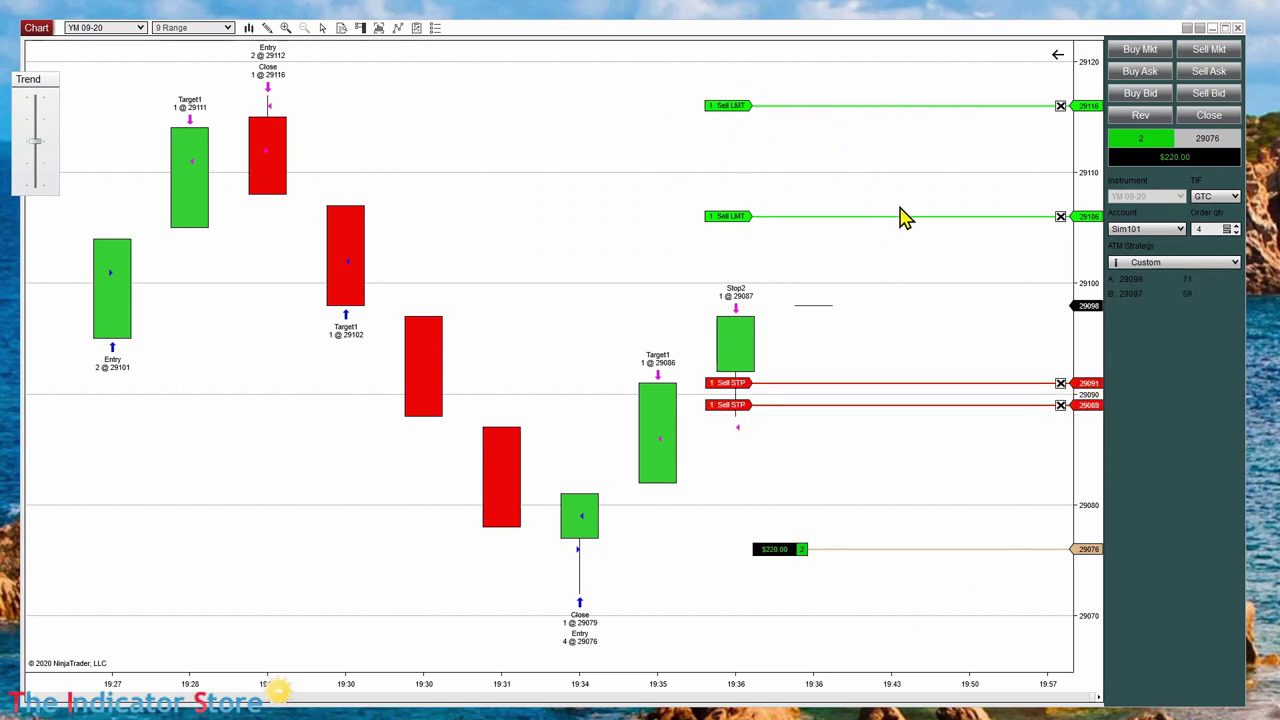
Select the active Custom - 1 ATM strategy for new orders and set the order quantity to 1.
left_click(1236, 262)
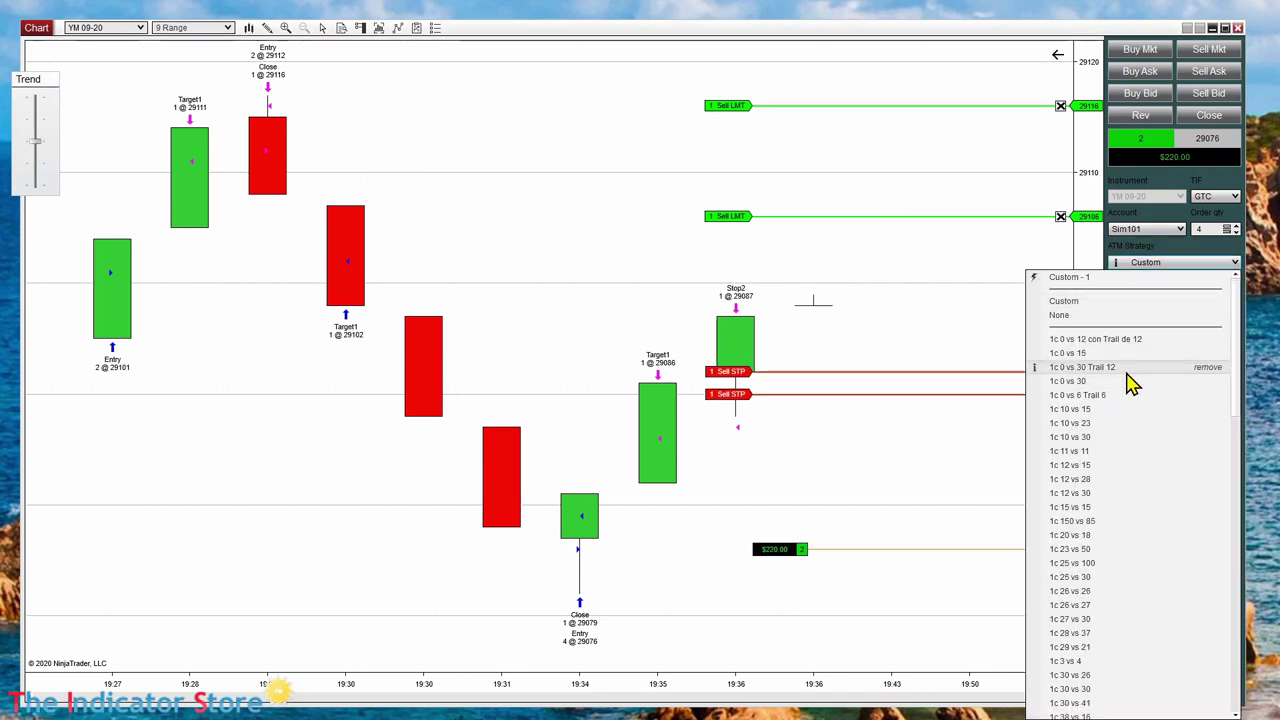
left_click(1066, 278)
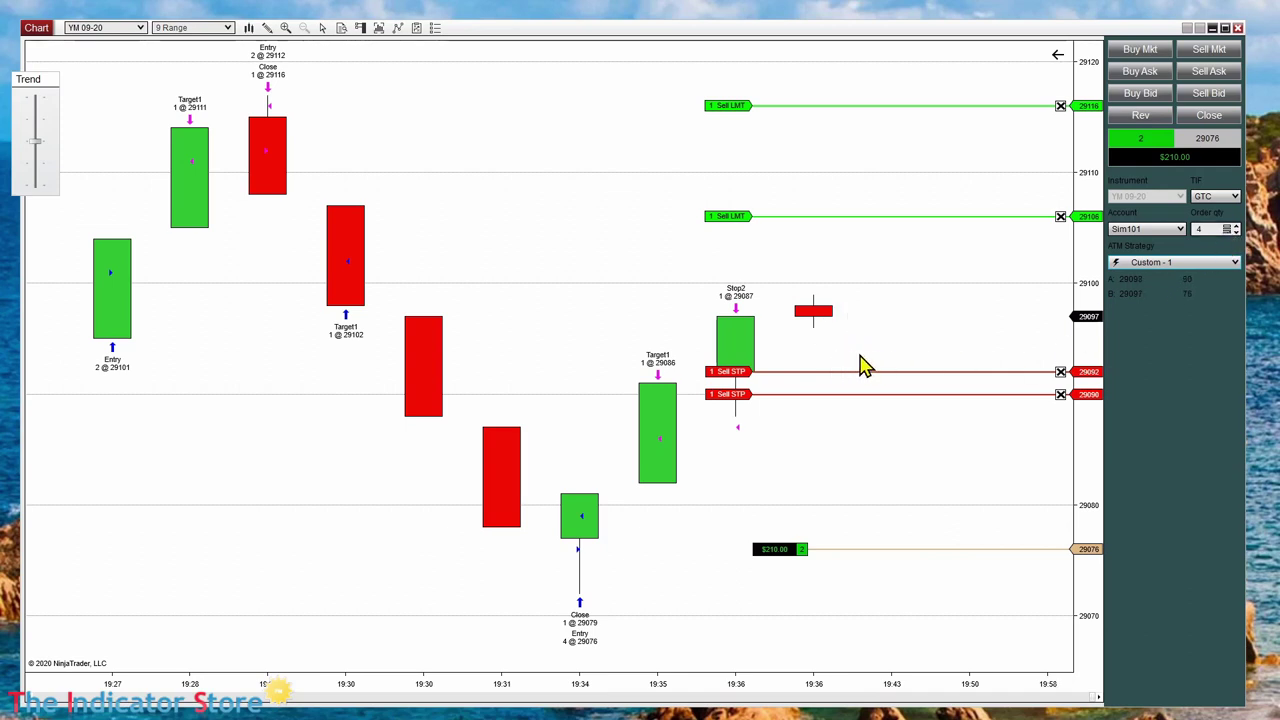
left_click(1236, 233)
left_click(1236, 233)
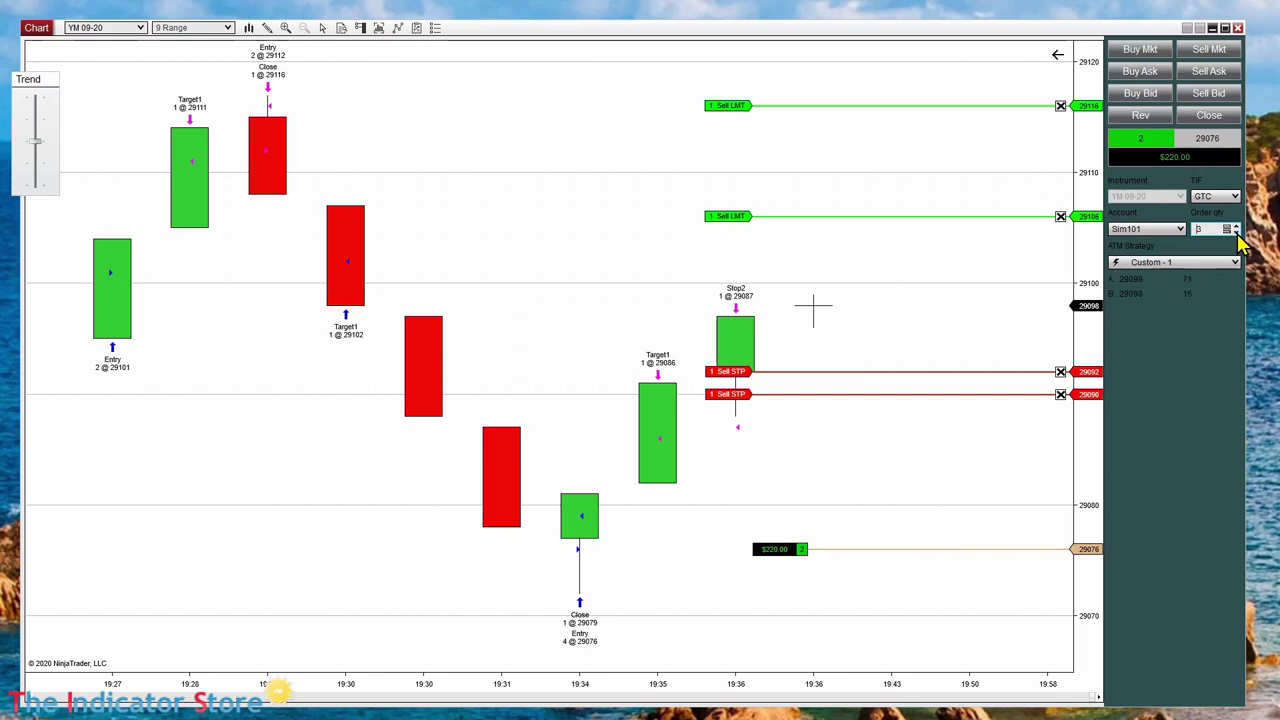
left_click(1237, 233)
left_click(1237, 233)
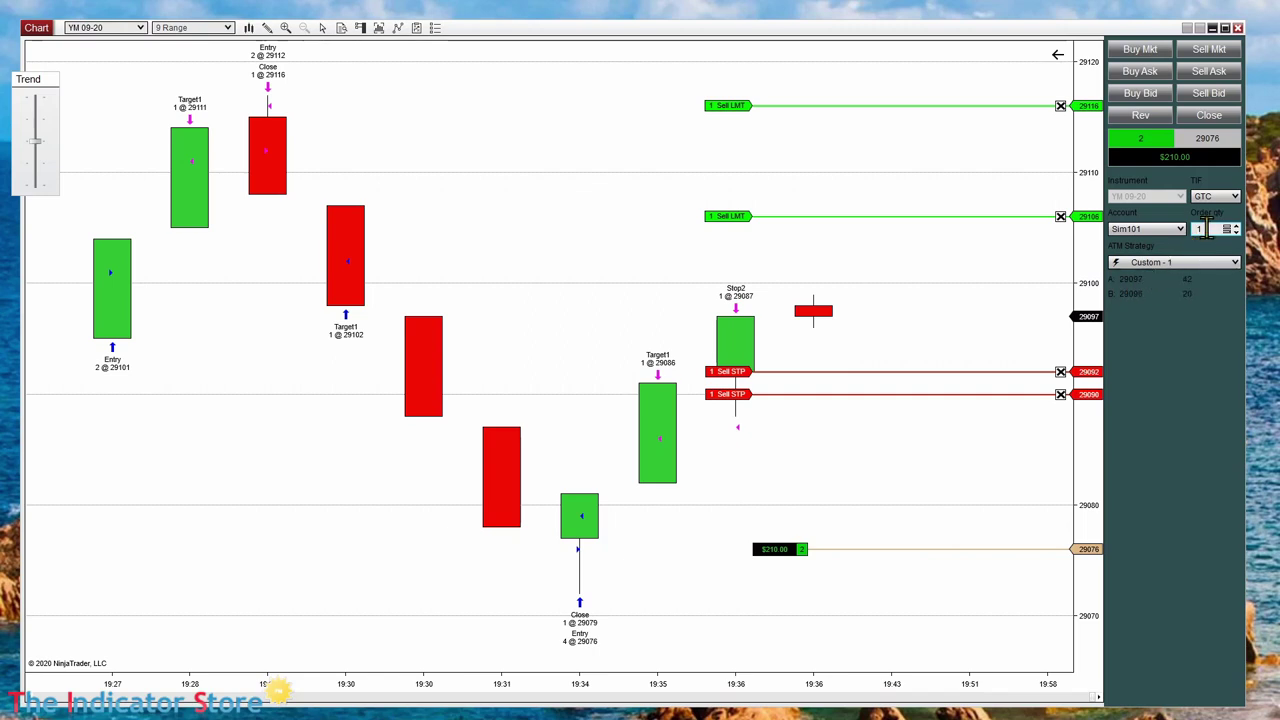
Place a buy limit order for 1 contract at 29094, and raise the simulated trend to maximum before returning it to the middle.
right_click(857, 365)
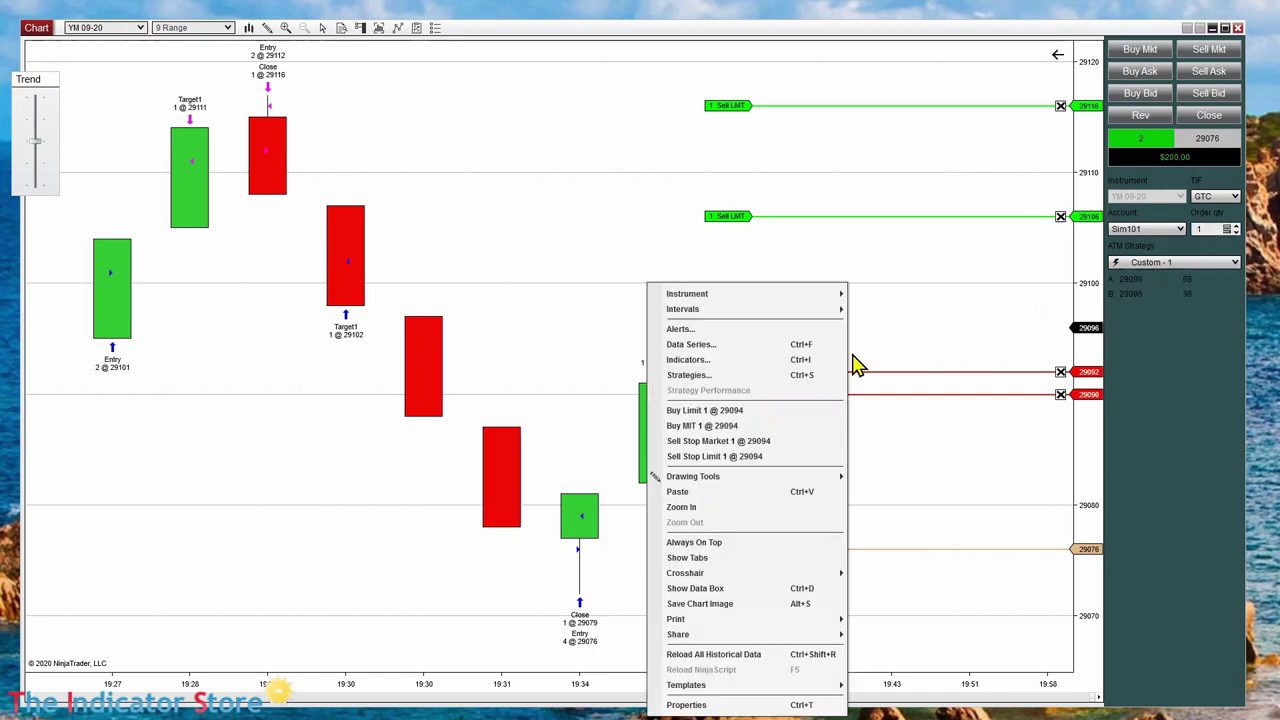
left_click(712, 410)
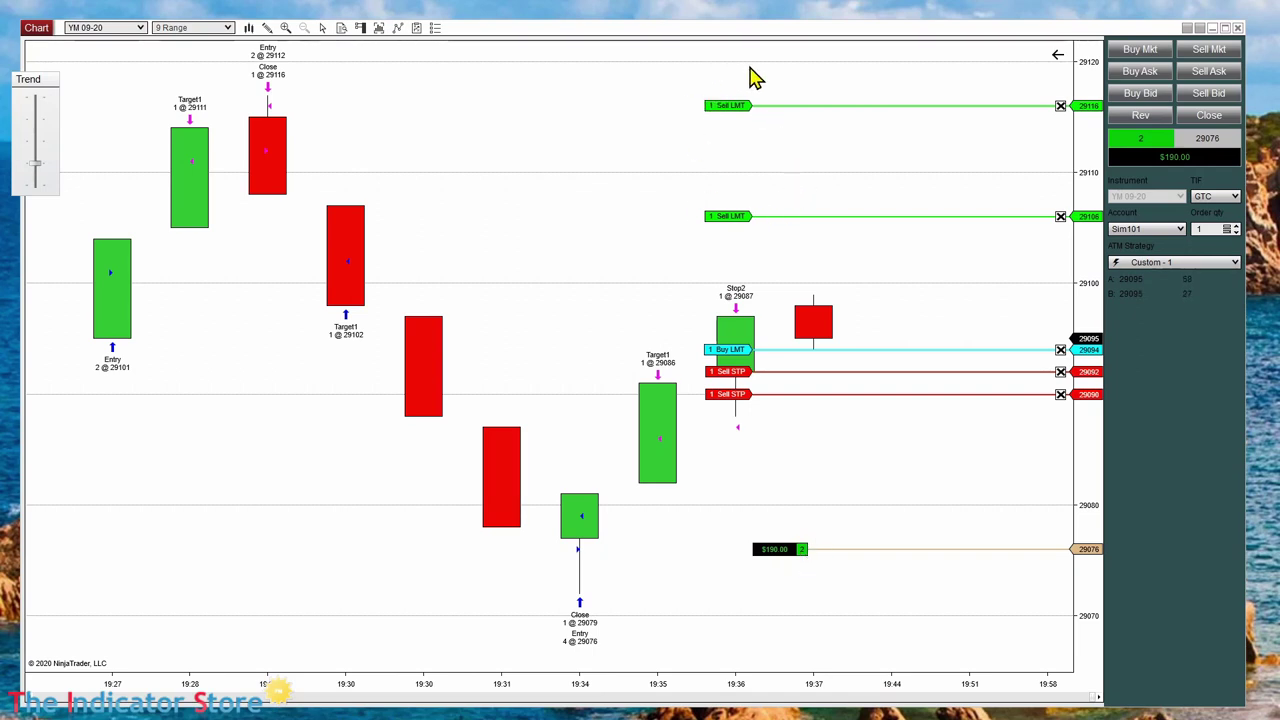
left_click_drag(42, 170, 48, 92)
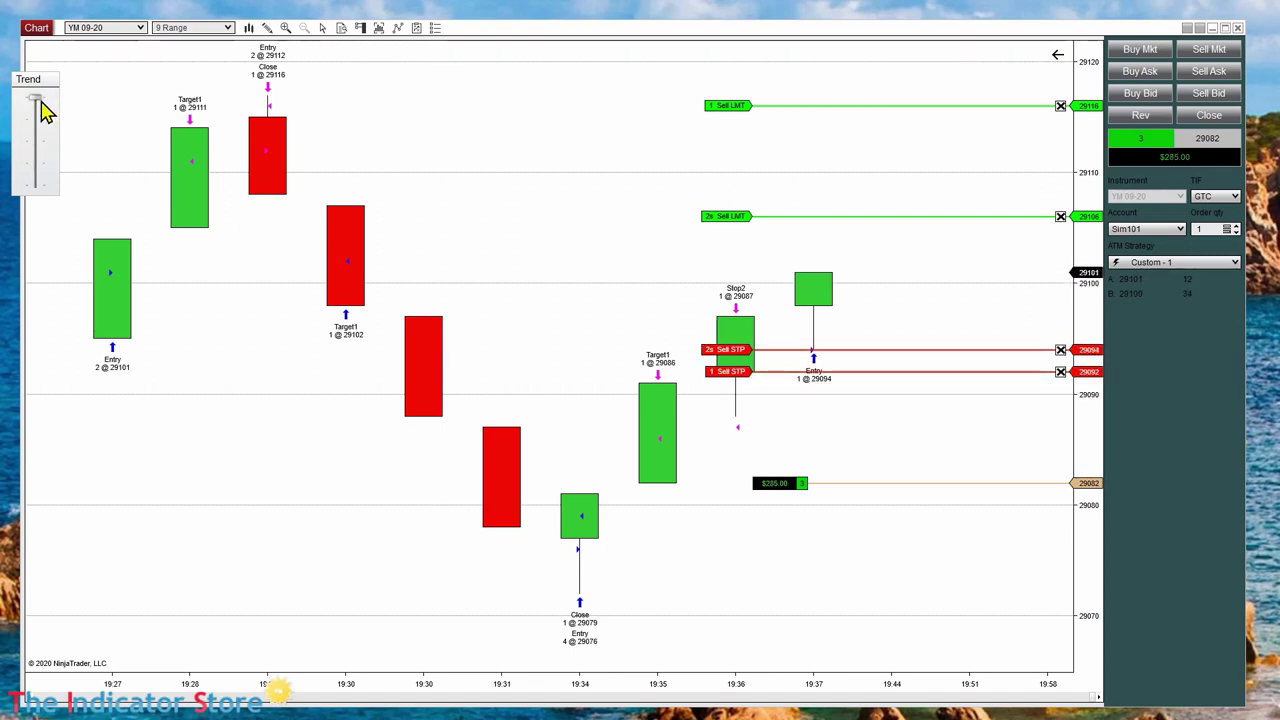
left_click_drag(43, 106, 46, 157)
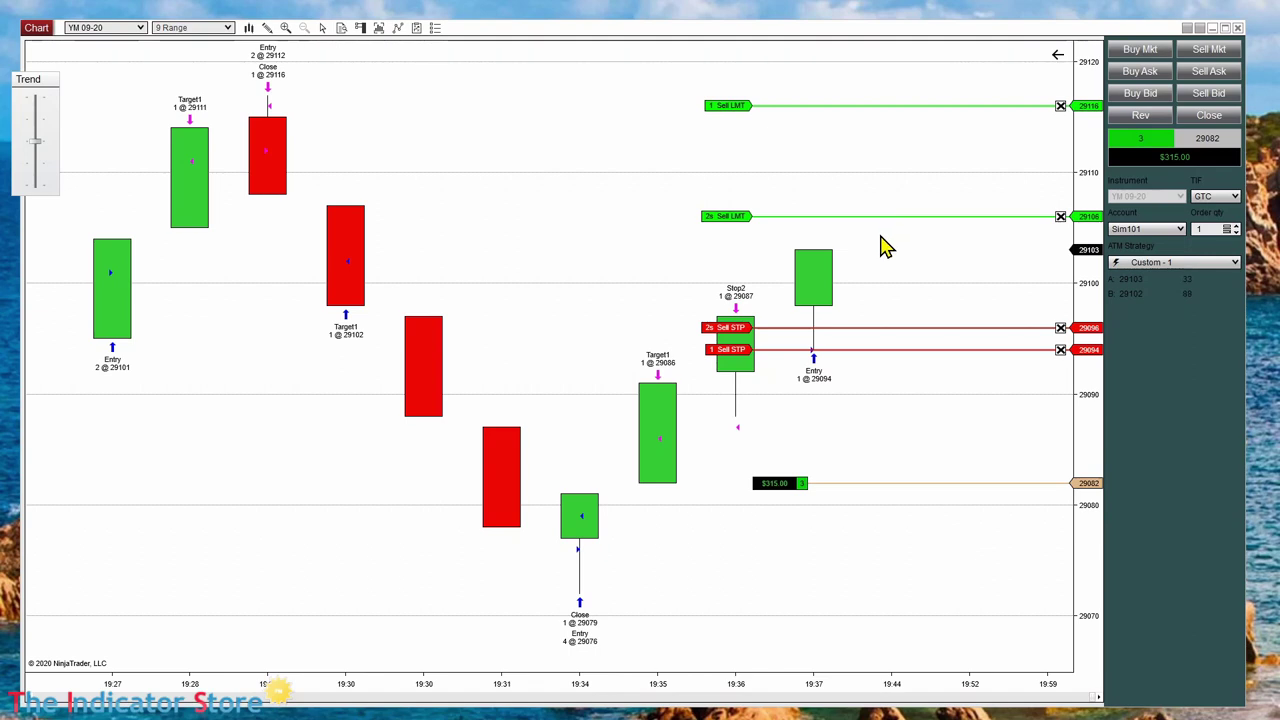
Place a sell limit order for 1 contract at 29105 and move it down to 29104.
right_click(880, 242)
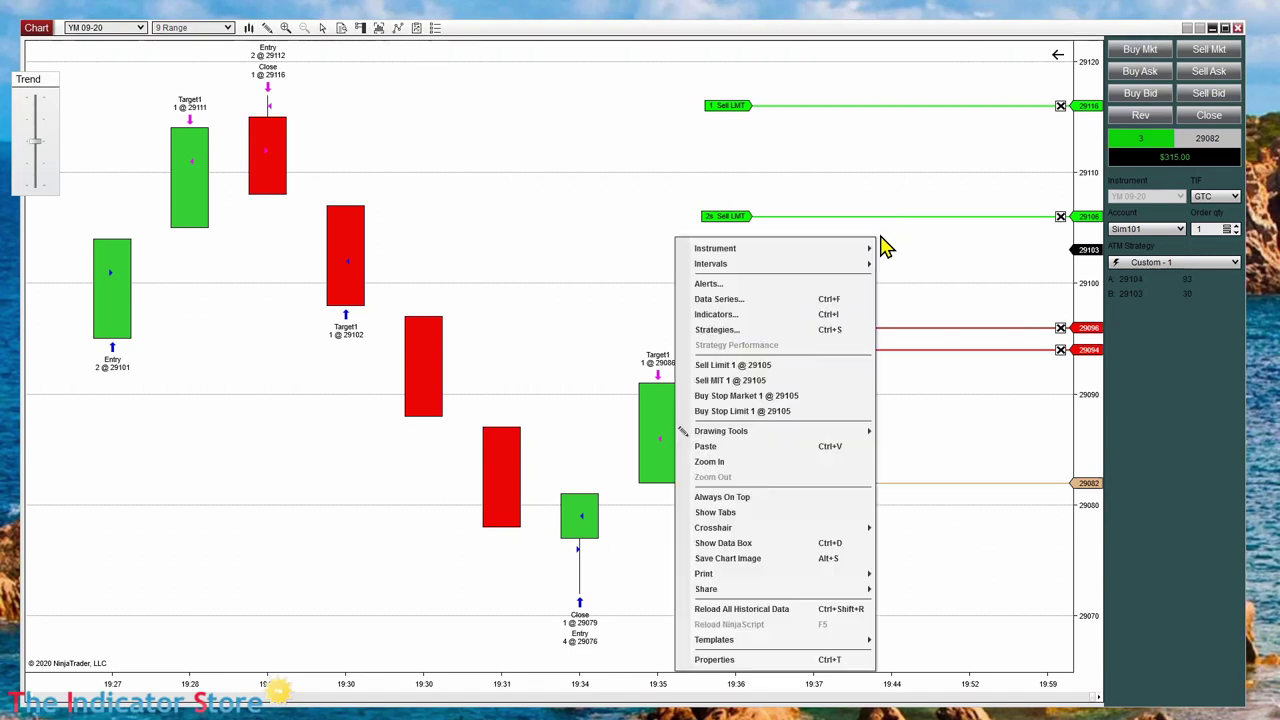
left_click(733, 365)
left_click_drag(876, 229, 870, 240)
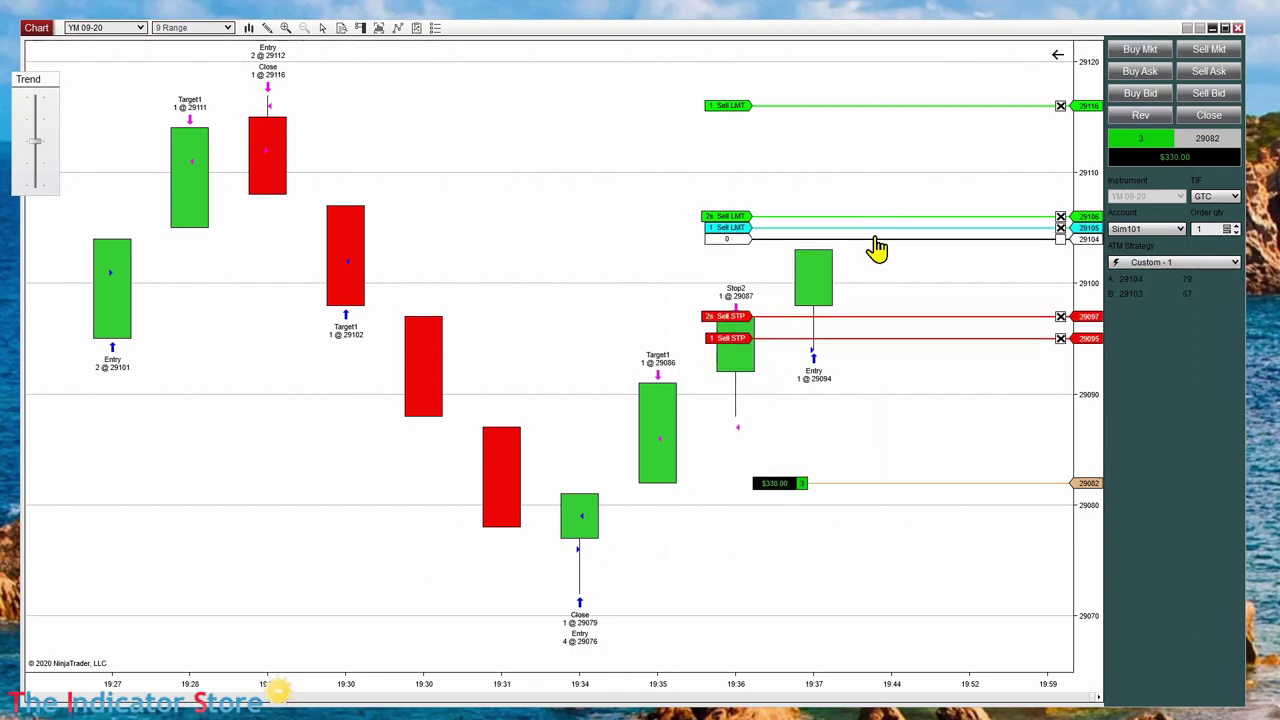